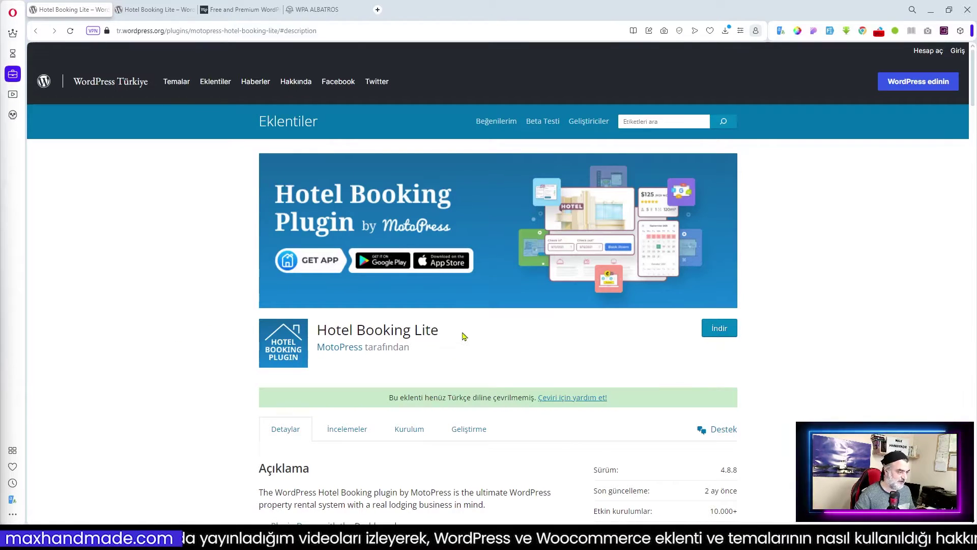
# - View the Google-translated Turkish Hotel Booking Lite page, then go to the motopress.com tab
pyautogui.click(153, 9)
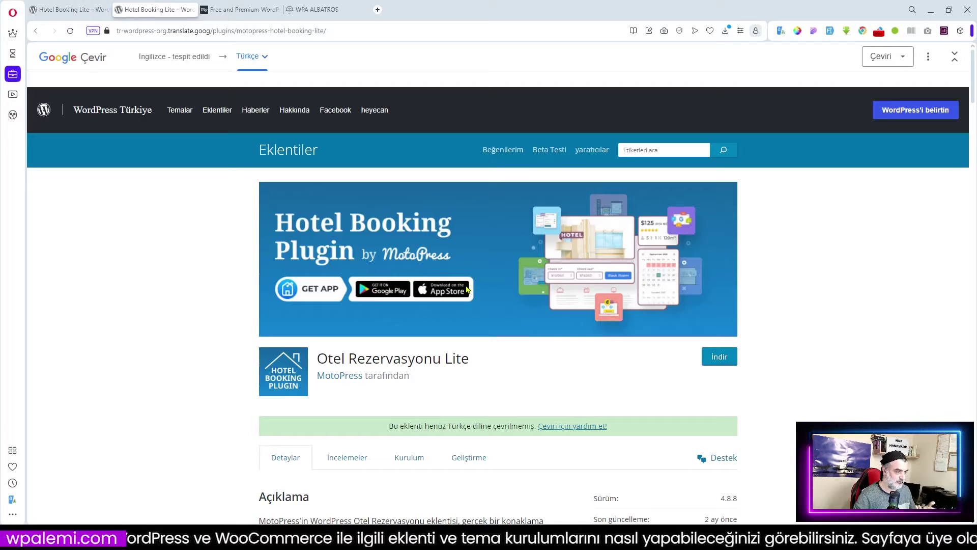
pyautogui.click(239, 12)
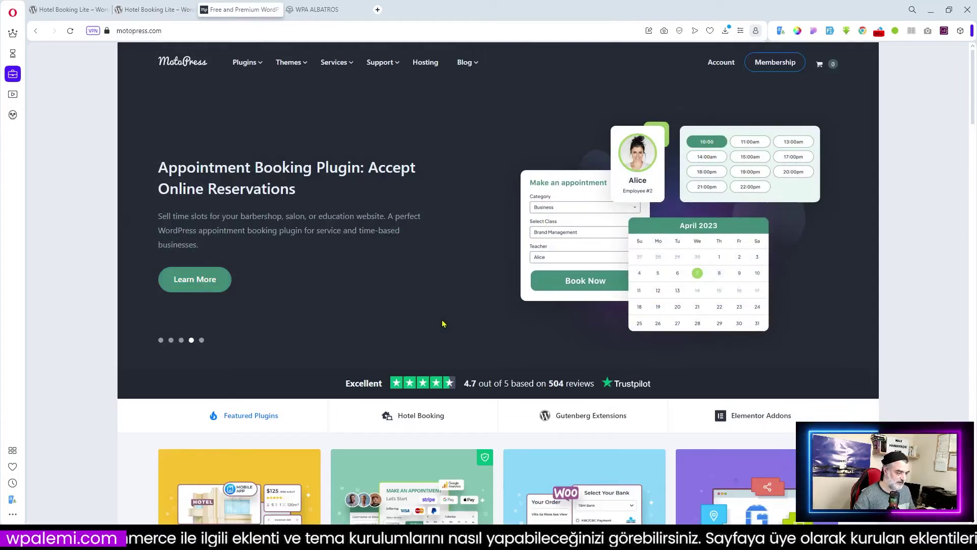
# - Scroll the MotoPress homepage to the featured plugins and open the Hotel Booking plugin card
pyautogui.scroll(-4, 442, 322)
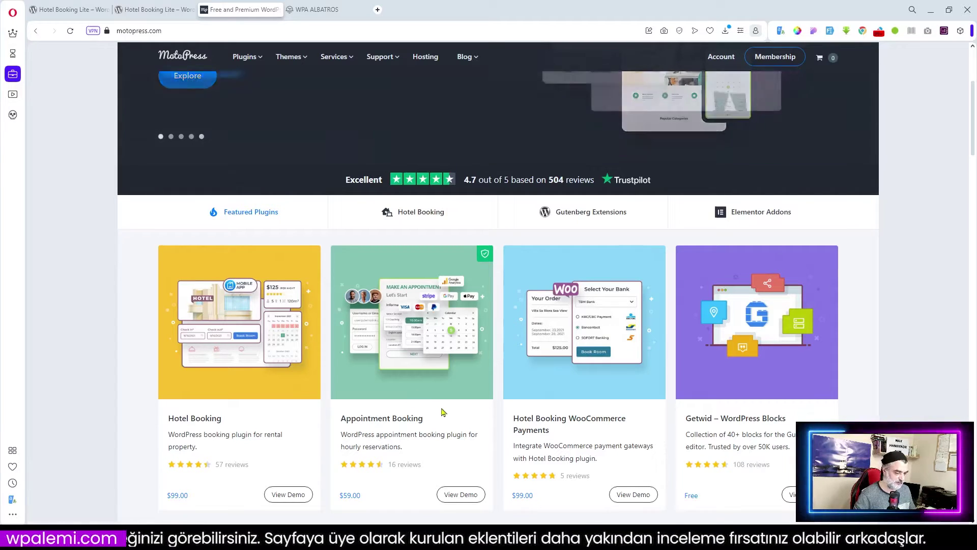
pyautogui.scroll(-2, 441, 412)
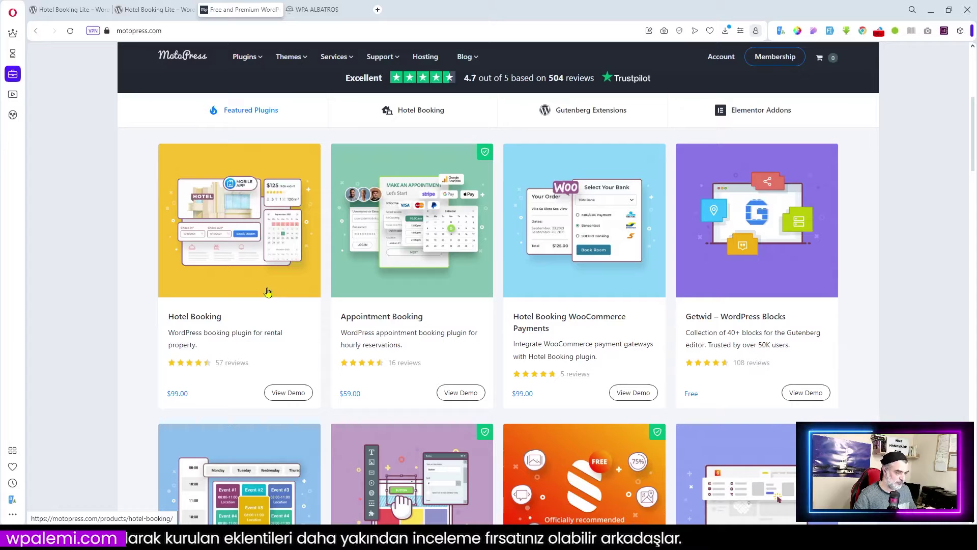
pyautogui.click(268, 292)
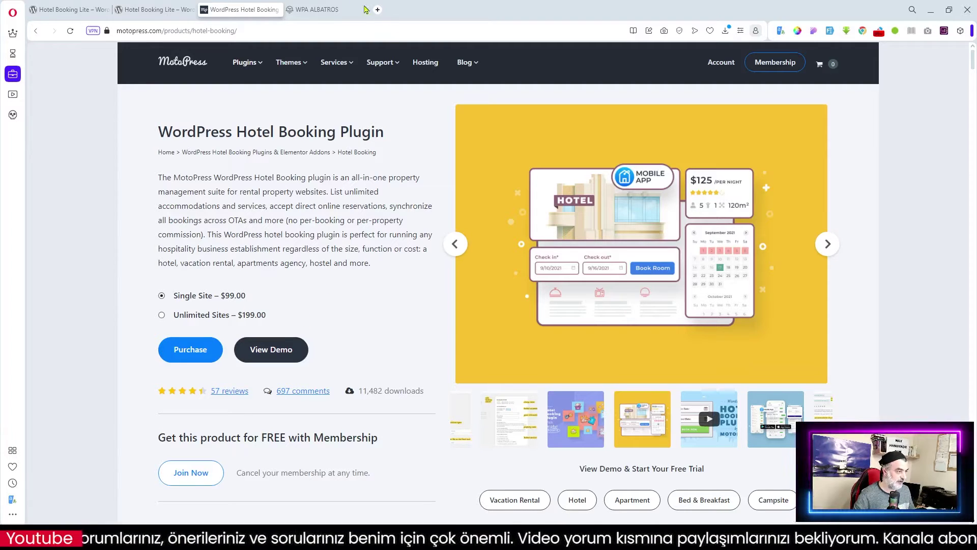
# - Switch to the WPA ALBATROS tab showing the 'Tasarım Otel'e Hoş Geldiniz' homepage
pyautogui.click(326, 11)
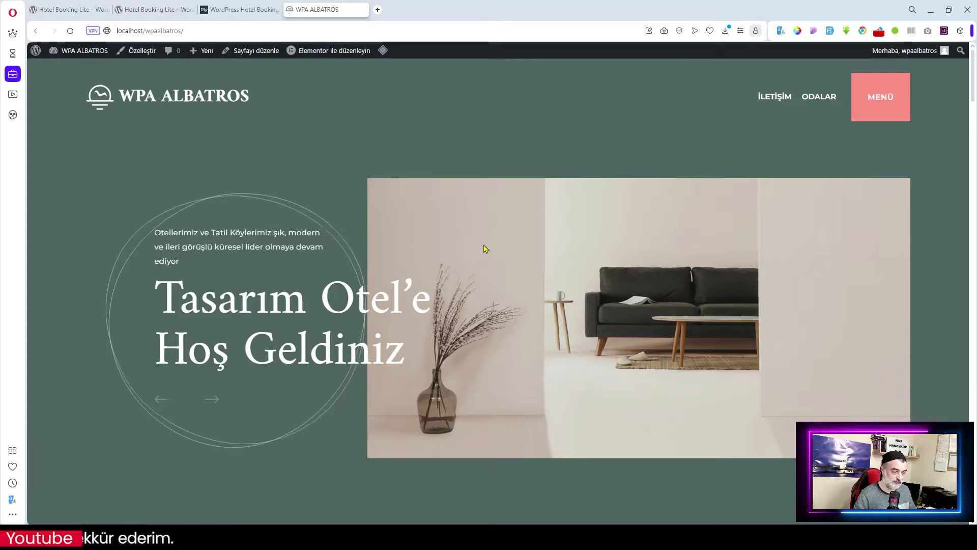
# - Scroll through the WPA ALBATROS homepage rooms like Delux Oda and the news section, then back to the top
pyautogui.scroll(-7, 485, 248)
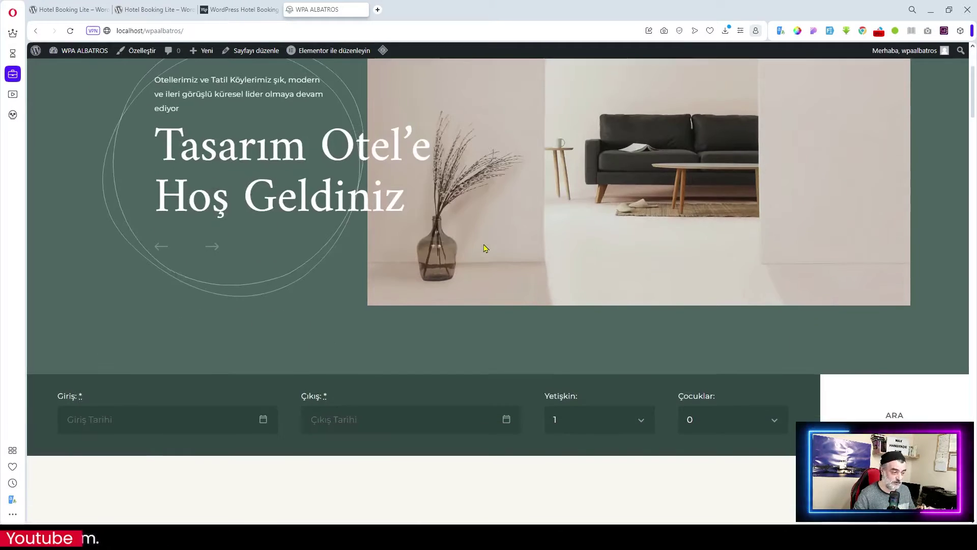
pyautogui.scroll(-5, 485, 249)
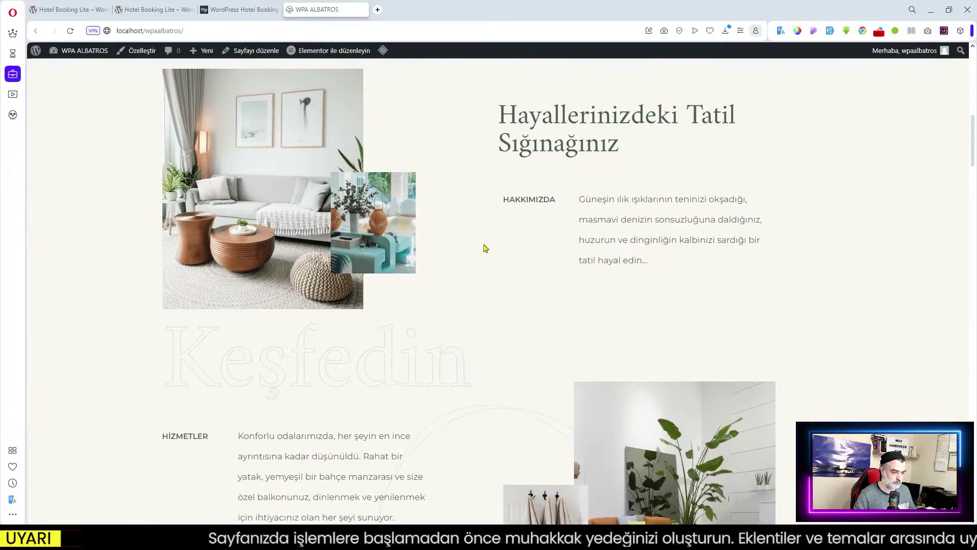
pyautogui.scroll(-8, 484, 249)
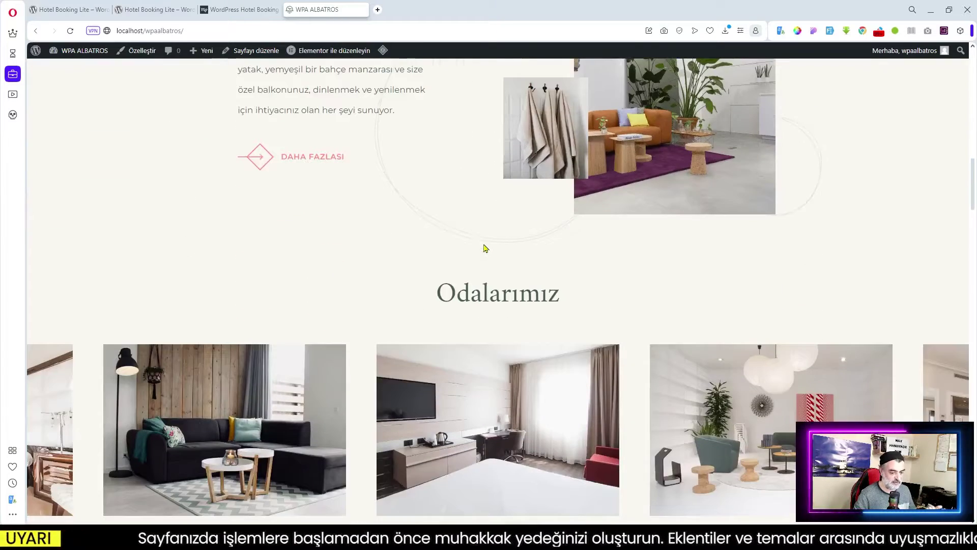
pyautogui.scroll(-3, 484, 248)
pyautogui.scroll(-2, 484, 248)
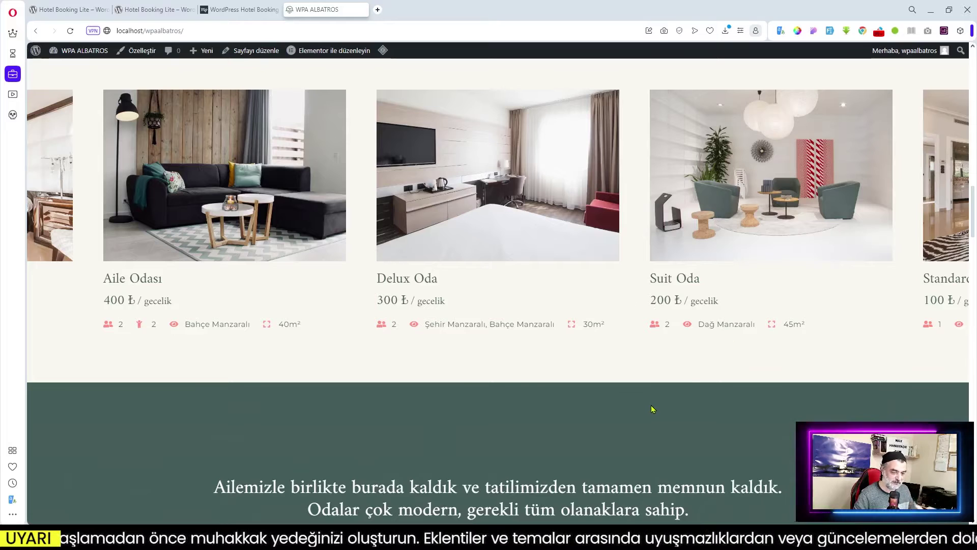
pyautogui.scroll(-2, 653, 405)
pyautogui.scroll(-2, 653, 403)
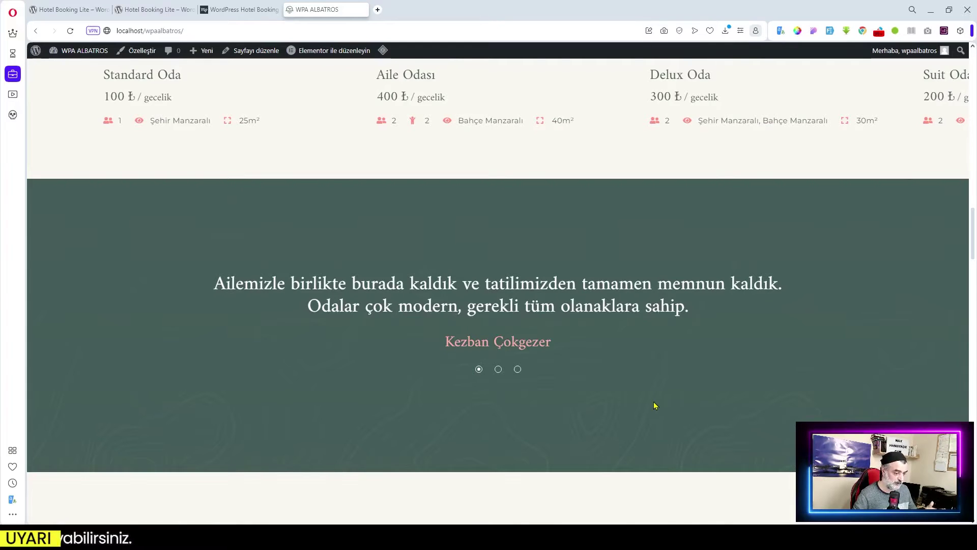
pyautogui.scroll(-15, 655, 405)
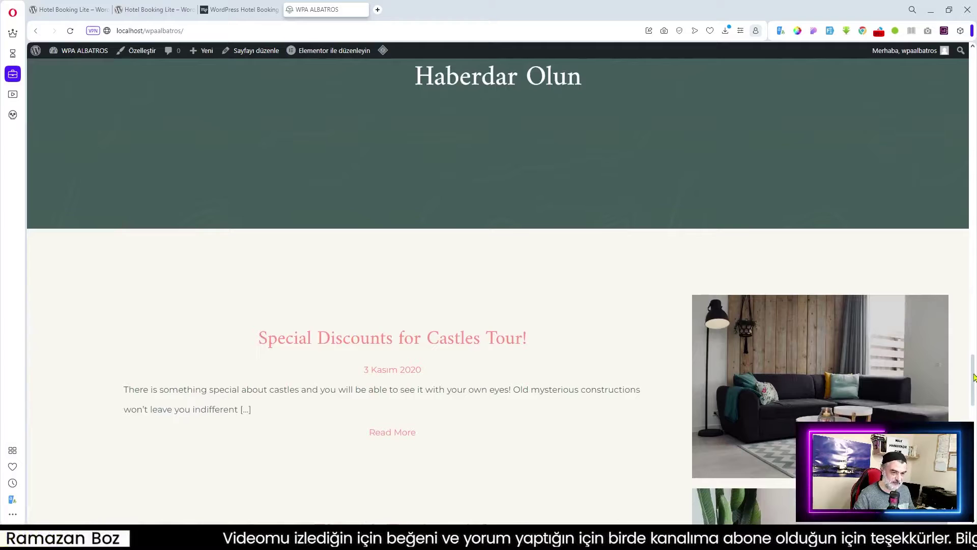
pyautogui.moveTo(973, 378); pyautogui.dragTo(965, 51)
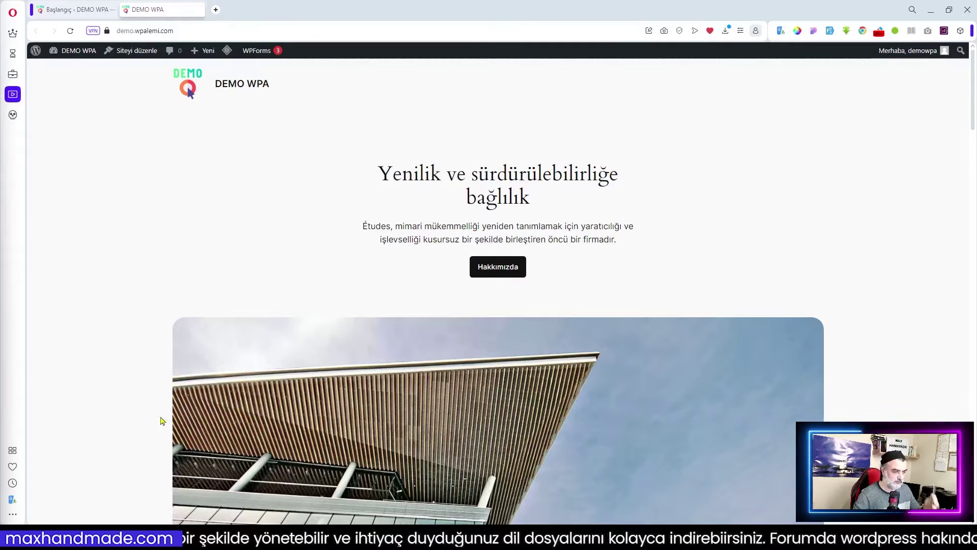
# - Go to the DEMO WPA admin dashboard and open Görünüm > Temalar
pyautogui.scroll(-8, 679, 320)
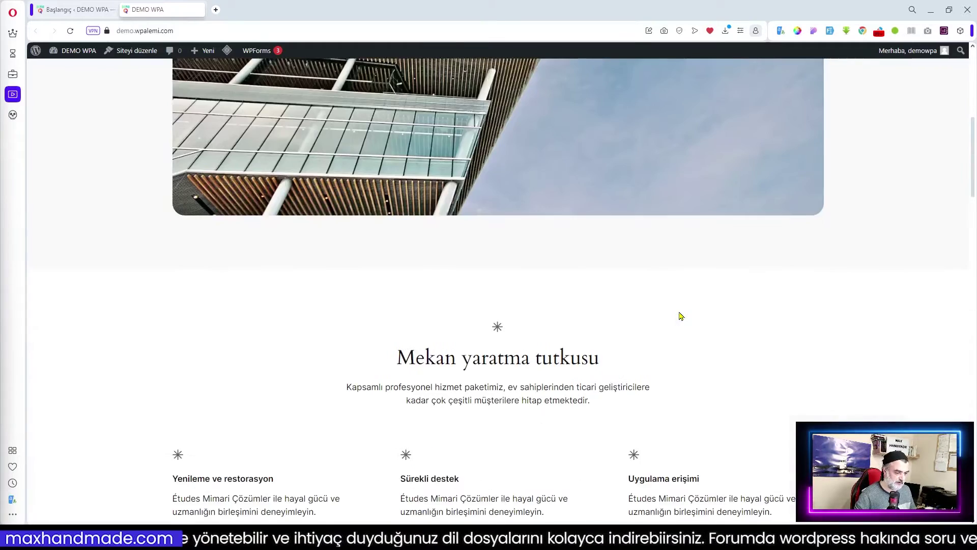
pyautogui.scroll(6, 680, 318)
pyautogui.scroll(2, 681, 315)
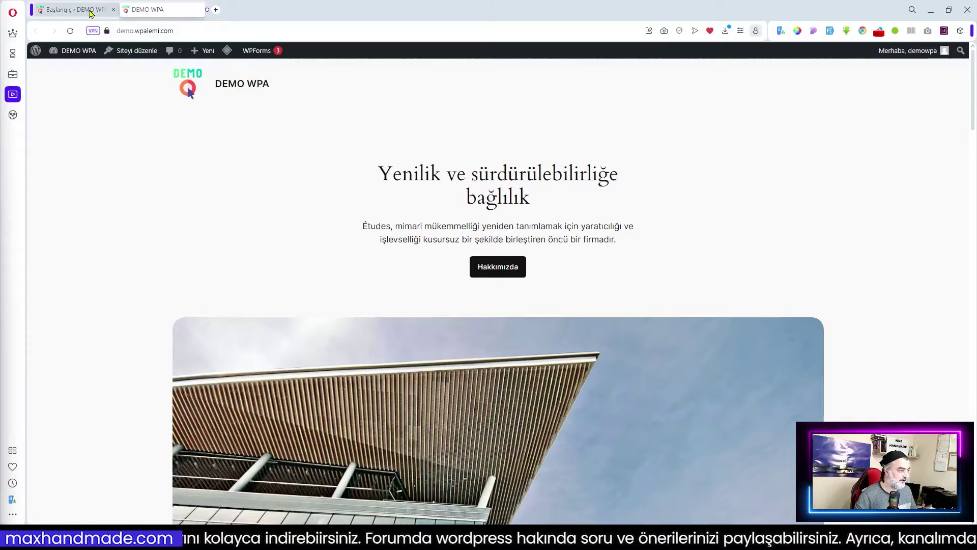
pyautogui.click(90, 13)
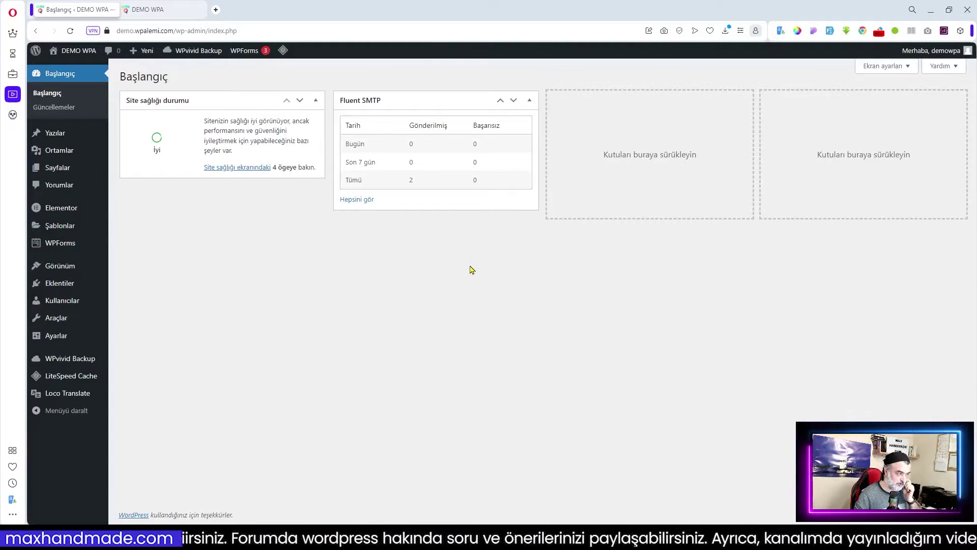
pyautogui.moveTo(70, 266)
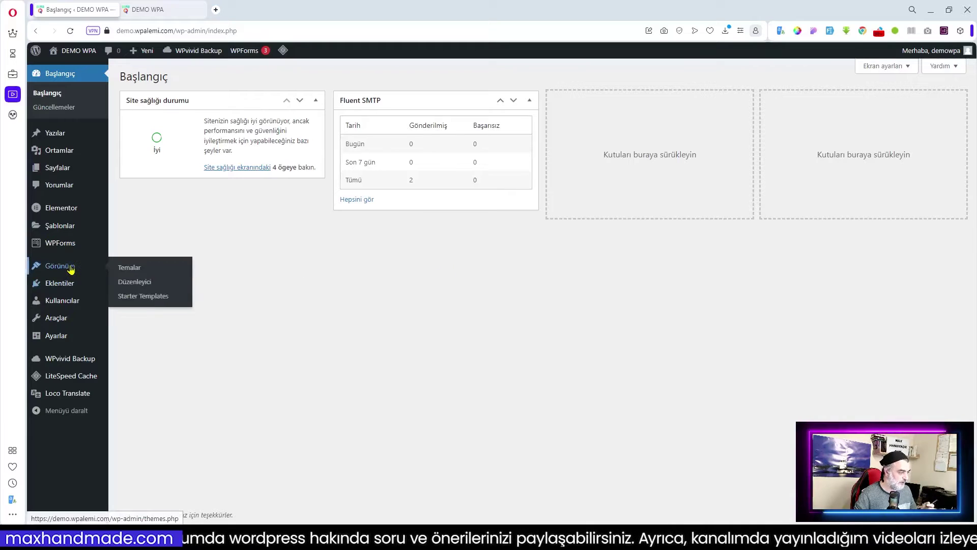
pyautogui.click(138, 271)
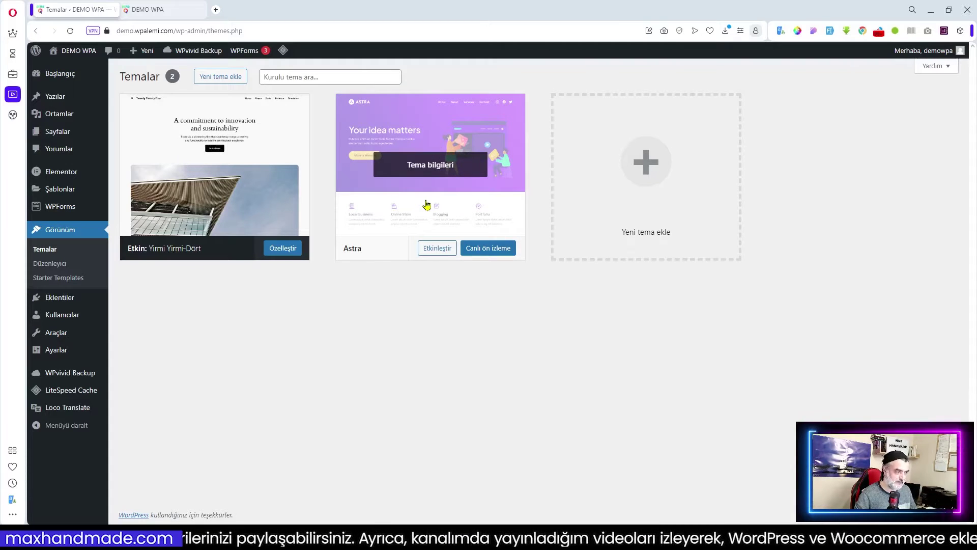
# - Activate the installed Astra theme and open its Welcome to Astra page
pyautogui.click(216, 81)
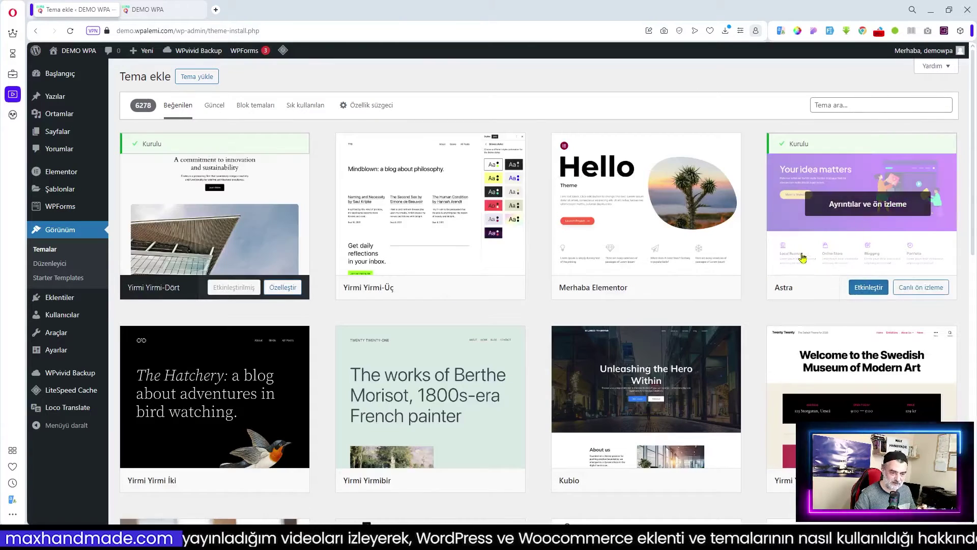
pyautogui.click(870, 288)
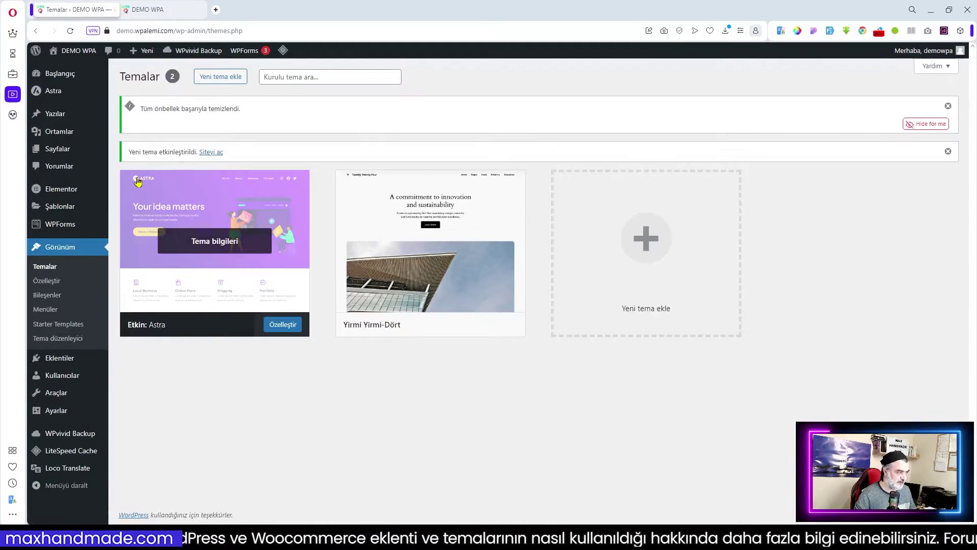
pyautogui.moveTo(48, 94)
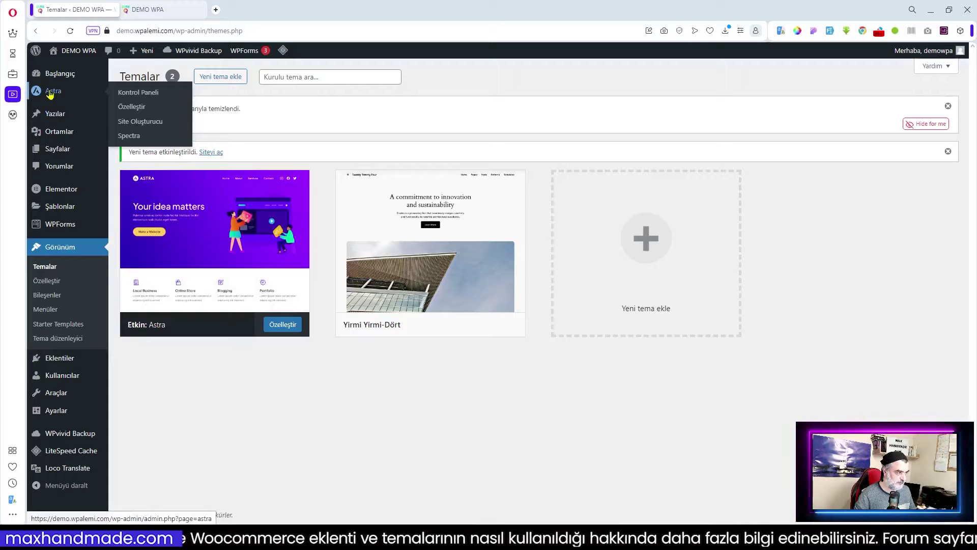
pyautogui.click(51, 95)
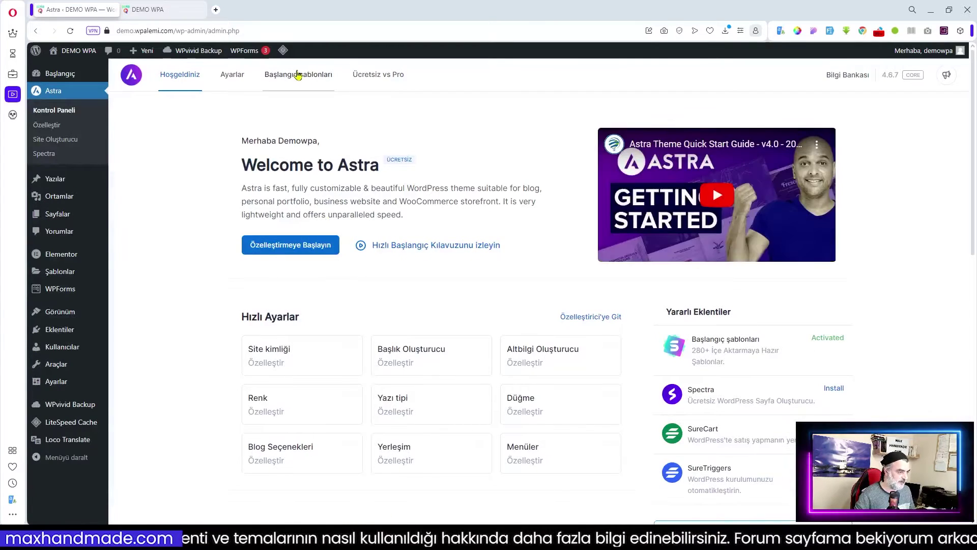
# - Open Başlangıç şablonları, choose Build with Templates and pick Elementor as page builder
pyautogui.click(299, 77)
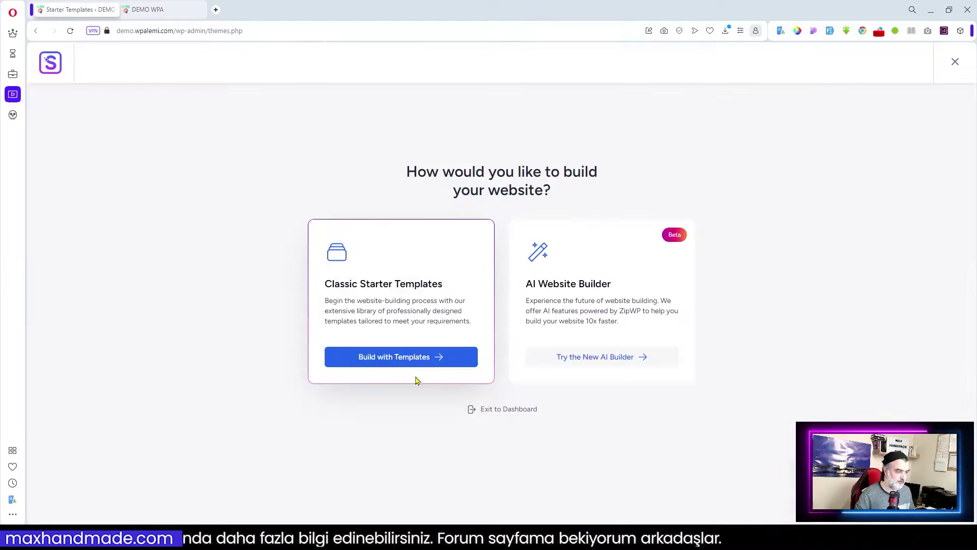
pyautogui.click(384, 360)
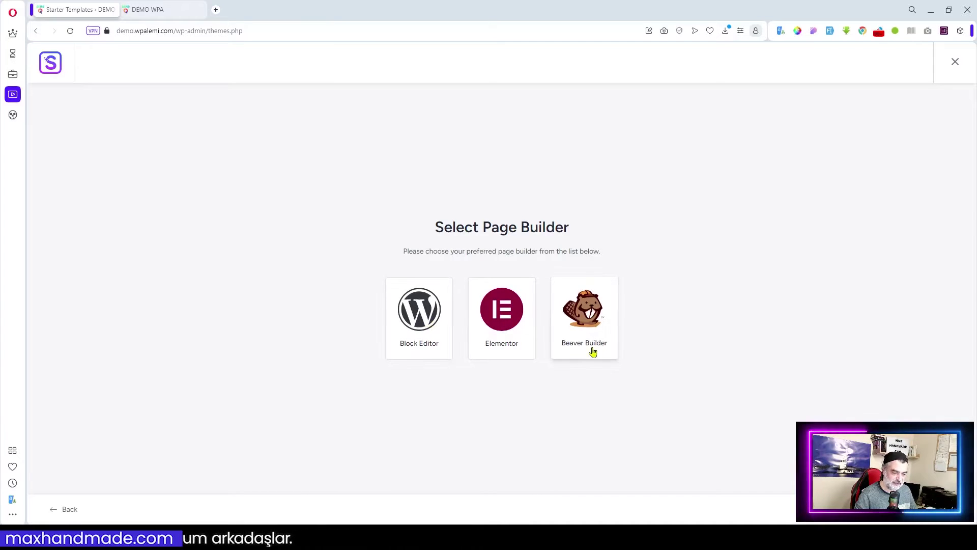
pyautogui.click(506, 322)
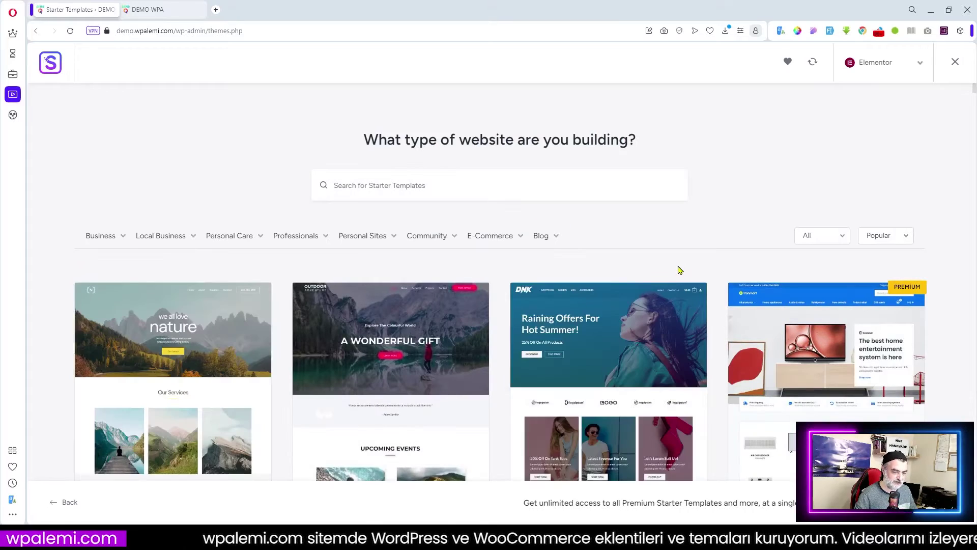
# - Search the templates for 'otel', then replace it with 'hotel' and scroll the results
pyautogui.click(407, 185)
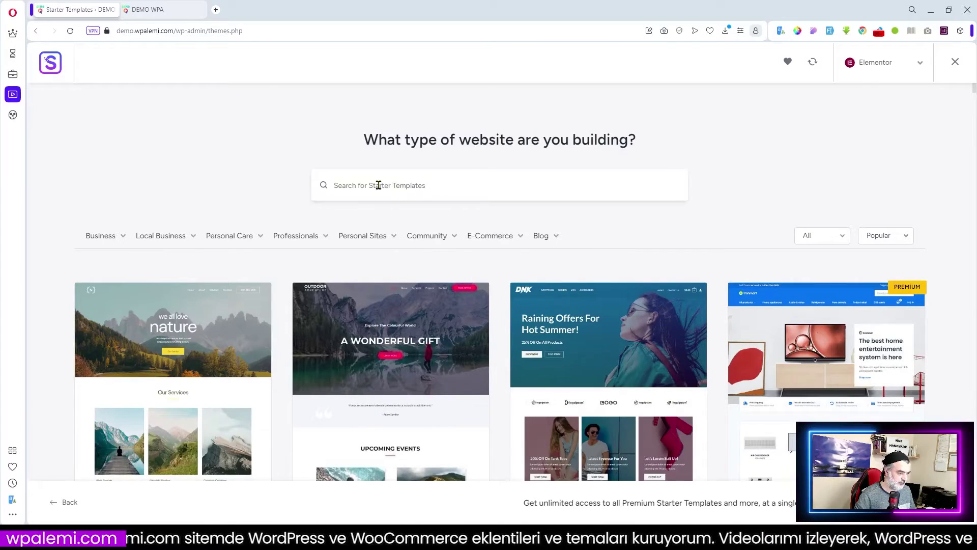
pyautogui.write('otel')
pyautogui.scroll(2, 635, 246)
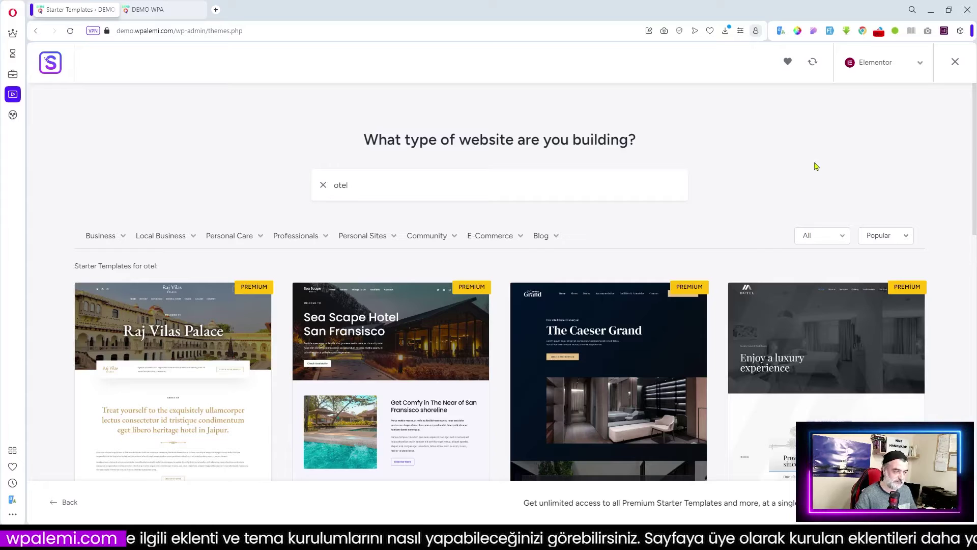
pyautogui.moveTo(355, 185); pyautogui.dragTo(325, 189)
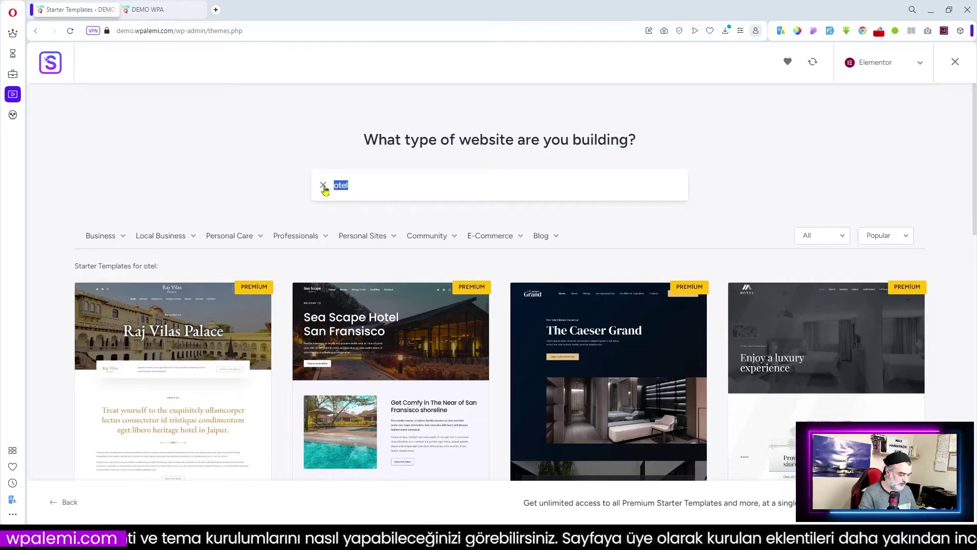
pyautogui.write('hotel')
pyautogui.scroll(-4, 464, 234)
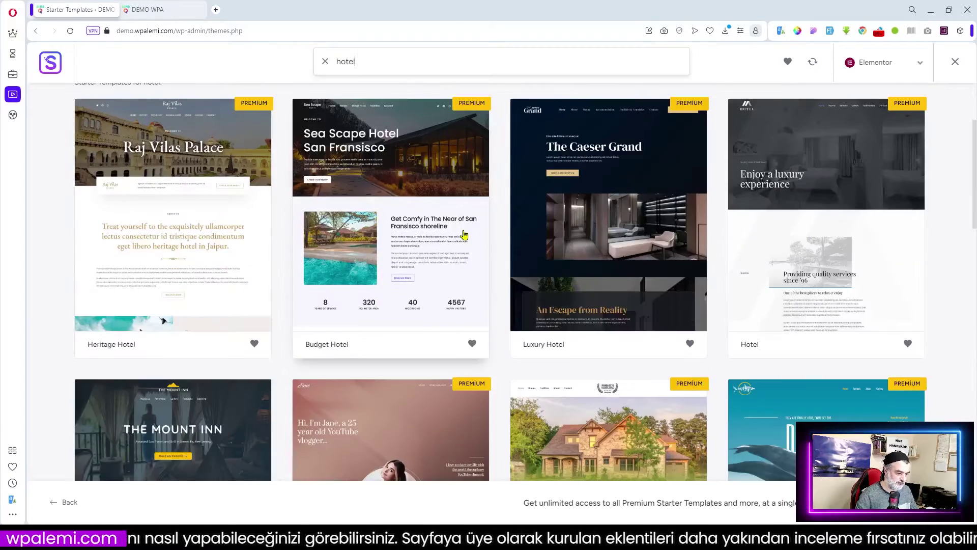
pyautogui.scroll(-2, 464, 234)
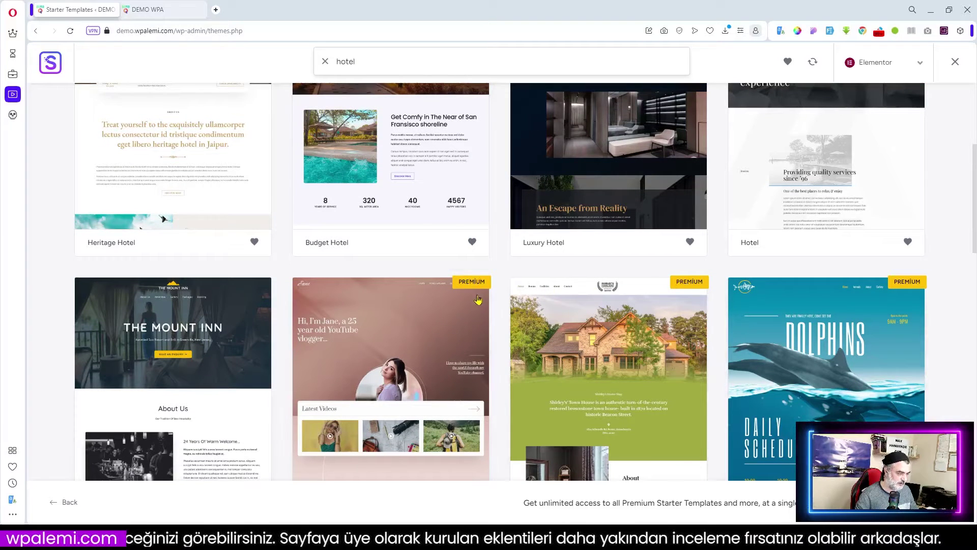
pyautogui.scroll(-7, 552, 351)
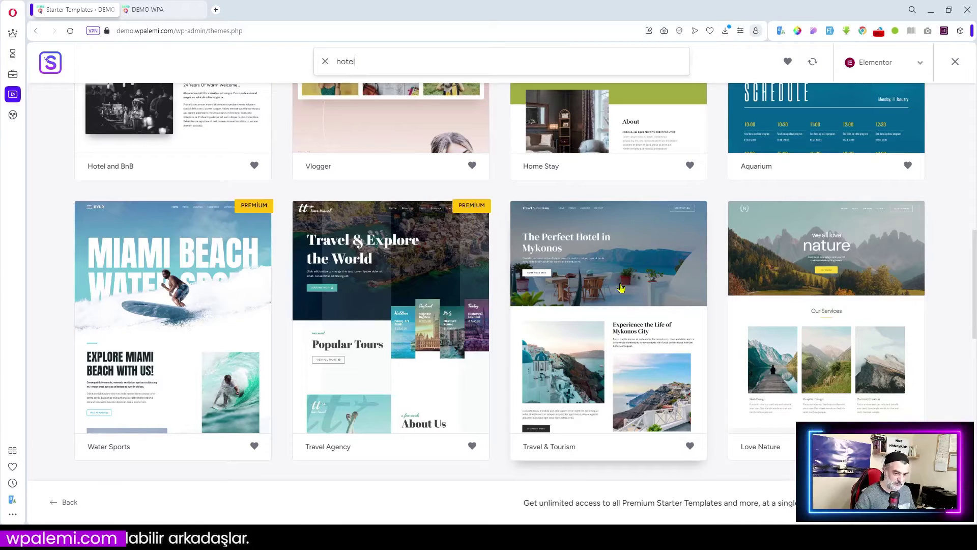
# - Select the Travel & Tourism template and scroll its preview down to the footer and back up
pyautogui.click(621, 288)
pyautogui.scroll(-4, 666, 329)
pyautogui.scroll(-3, 667, 332)
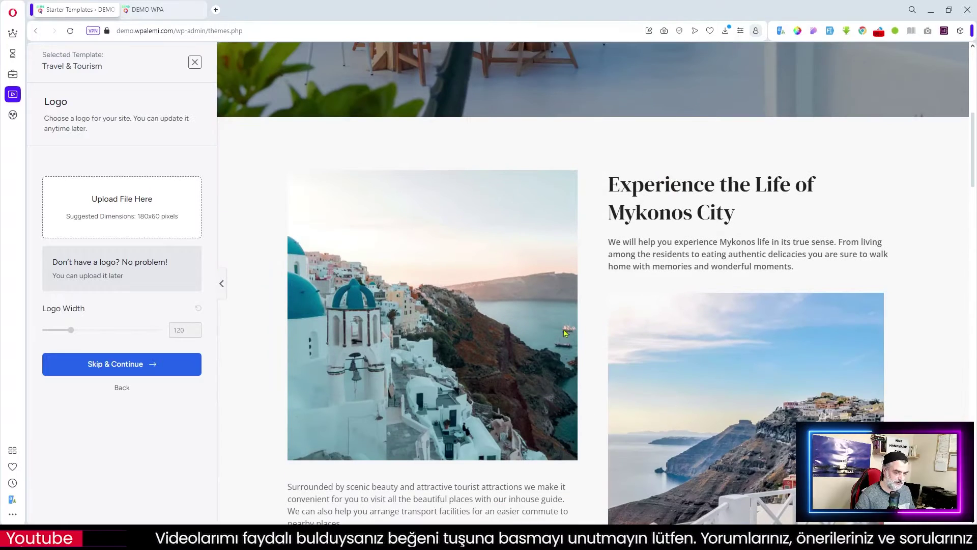
pyautogui.scroll(-10, 556, 380)
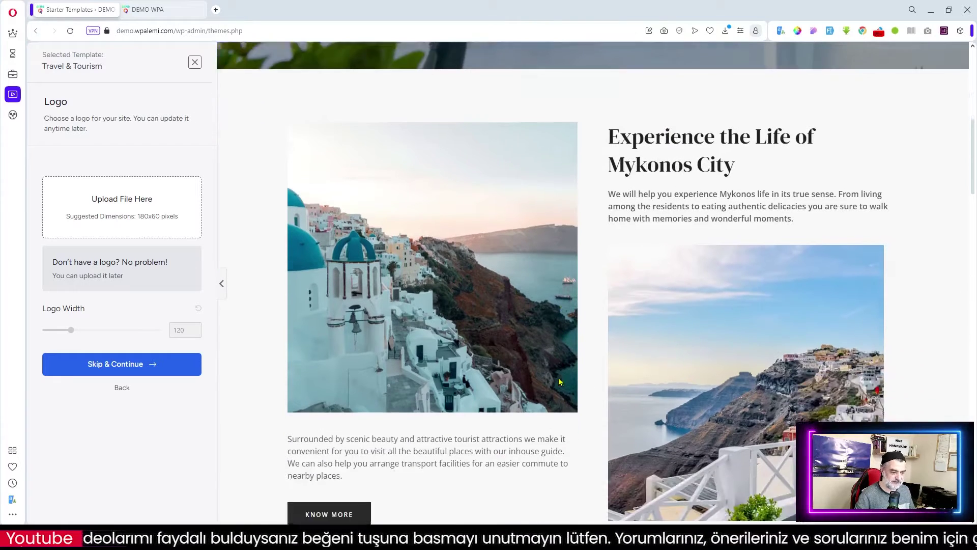
pyautogui.scroll(-2, 558, 381)
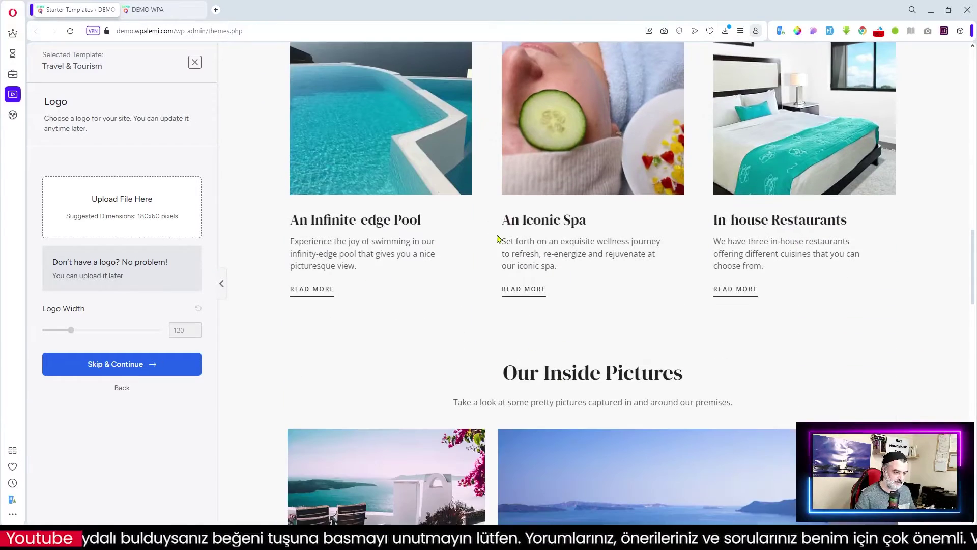
pyautogui.scroll(-10, 601, 372)
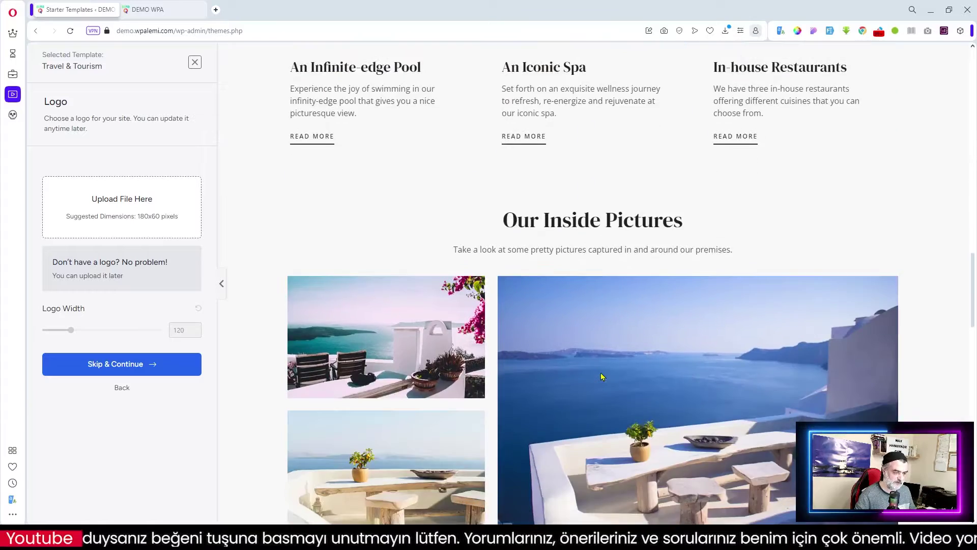
pyautogui.scroll(-12, 600, 376)
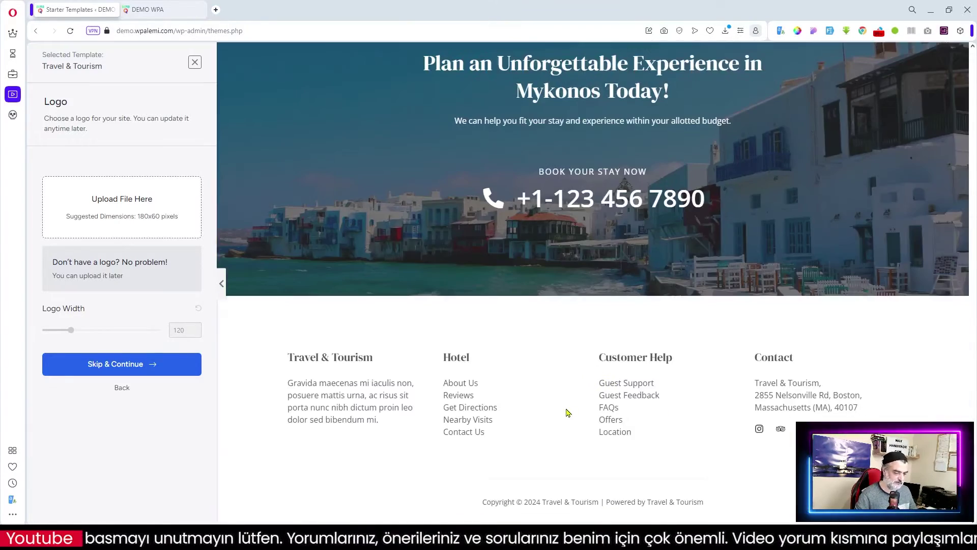
pyautogui.scroll(5, 564, 410)
pyautogui.moveTo(971, 413); pyautogui.dragTo(975, 67)
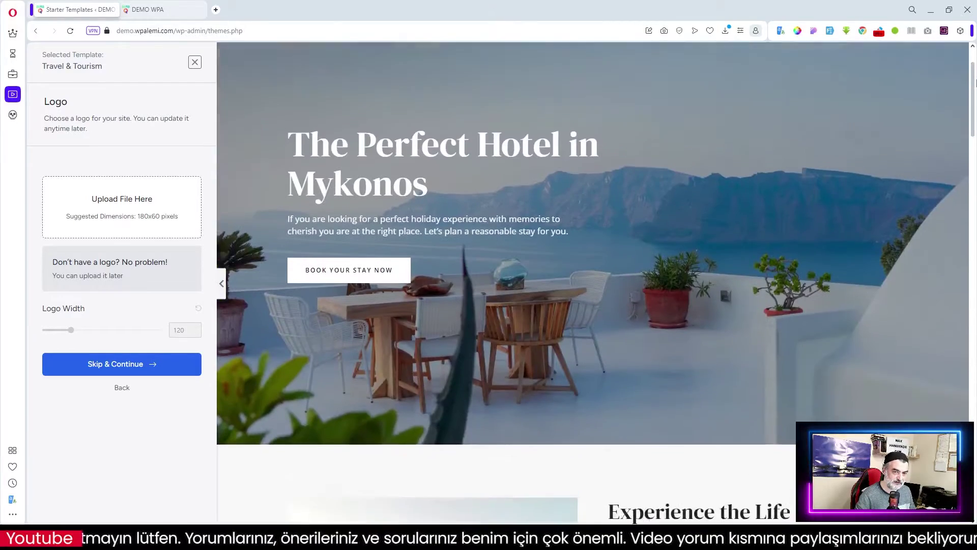
# - Skip the logo, apply the Poppins / Lato font pair, and continue to the final step
pyautogui.click(116, 365)
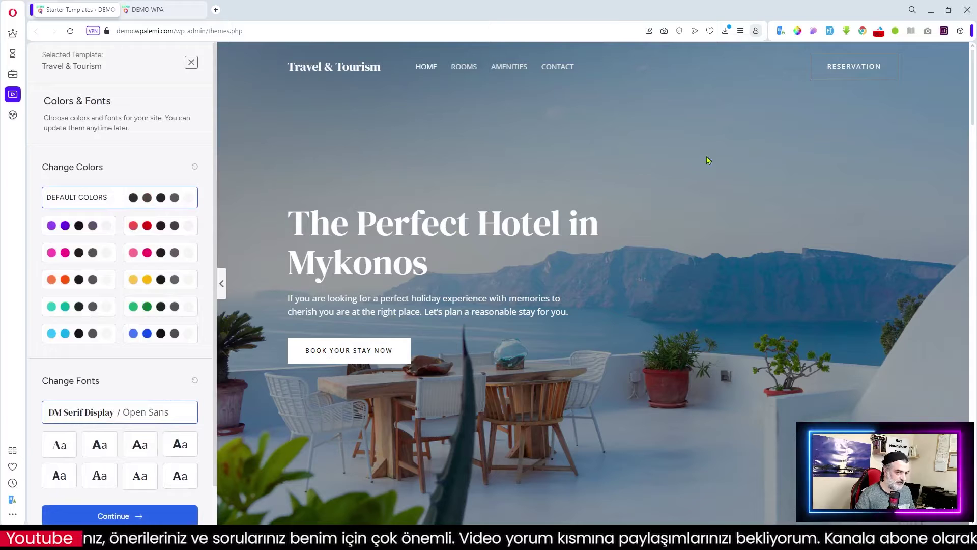
pyautogui.click(101, 445)
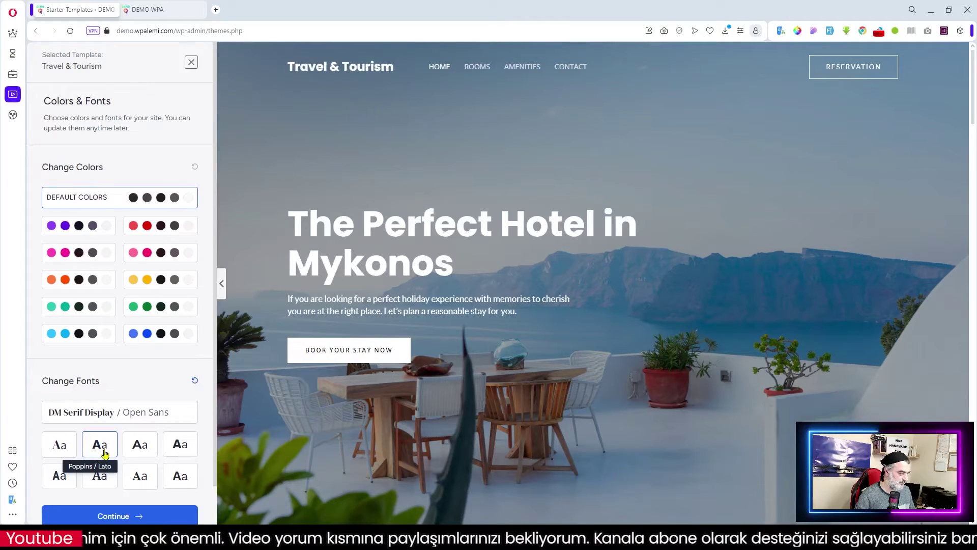
pyautogui.click(109, 517)
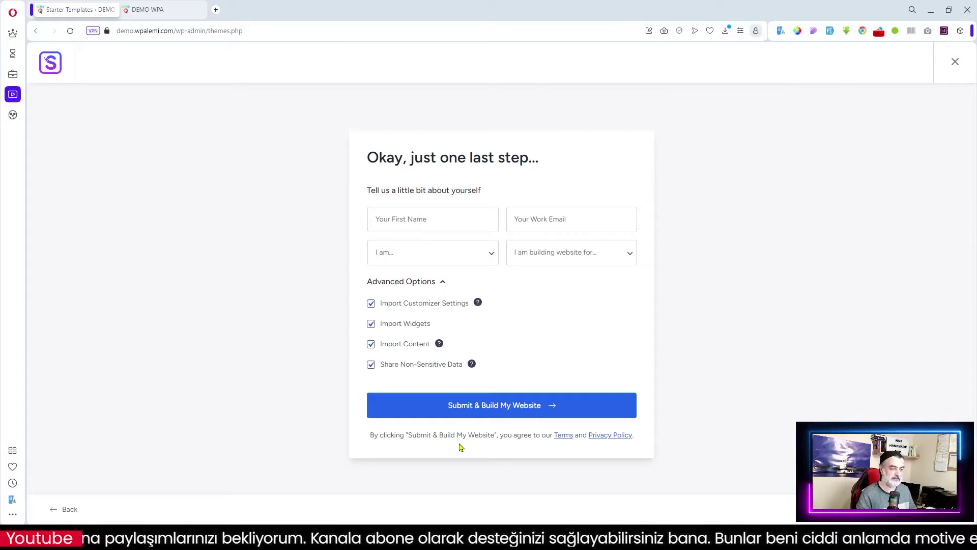
# - Submit and build the Travel & Tourism site, then exit to the dashboard after Congratulations
pyautogui.click(487, 409)
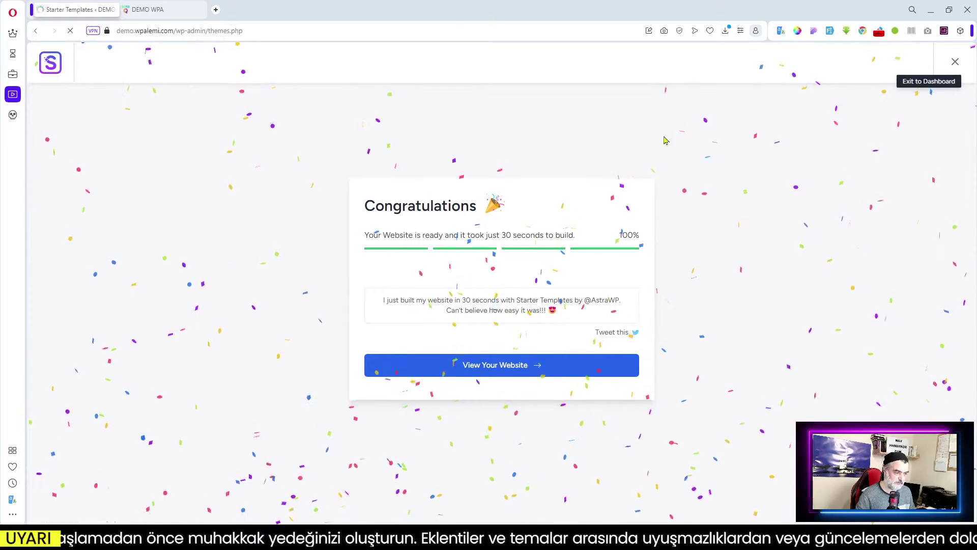
pyautogui.click(955, 61)
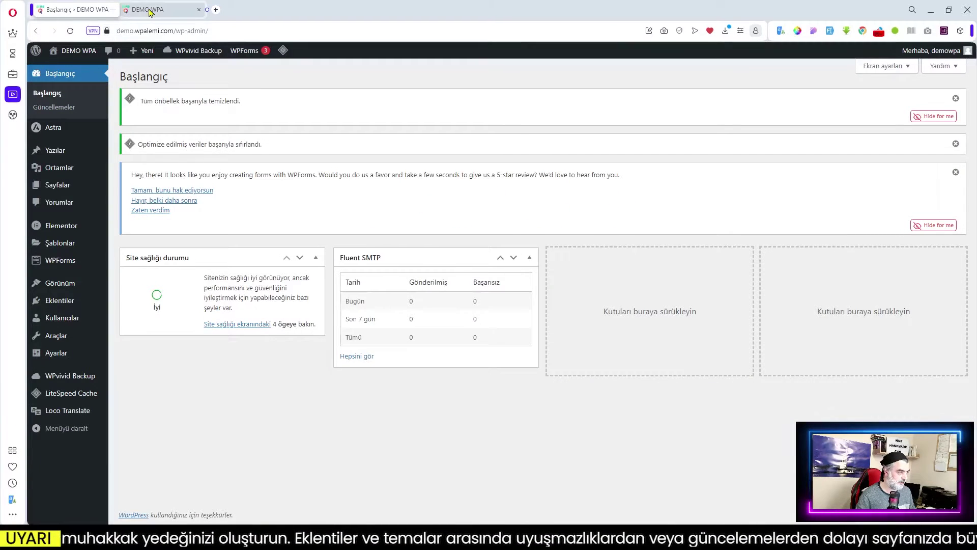
# - Reload the DEMO WPA front page and scroll through the new Mykonos hotel homepage
pyautogui.click(153, 10)
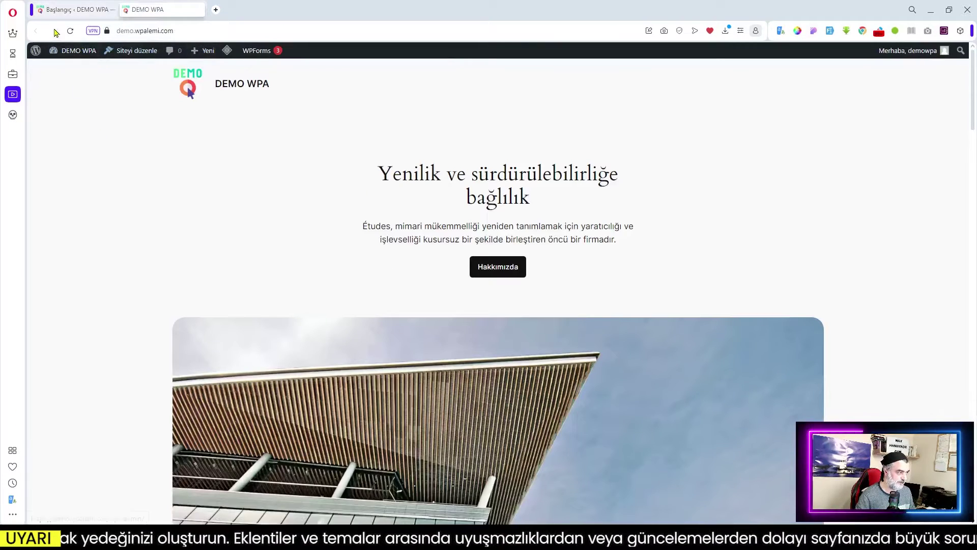
pyautogui.click(70, 30)
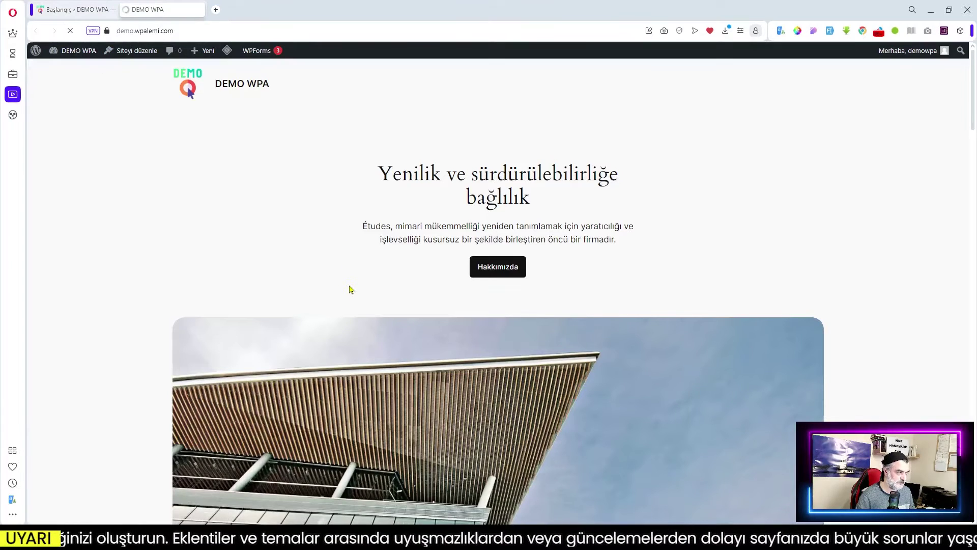
pyautogui.scroll(-6, 545, 353)
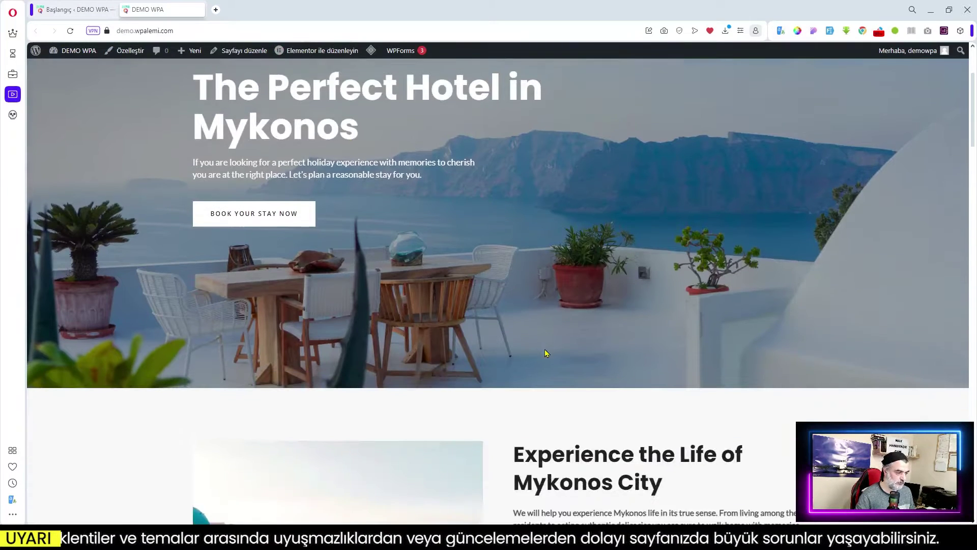
pyautogui.scroll(-20, 546, 353)
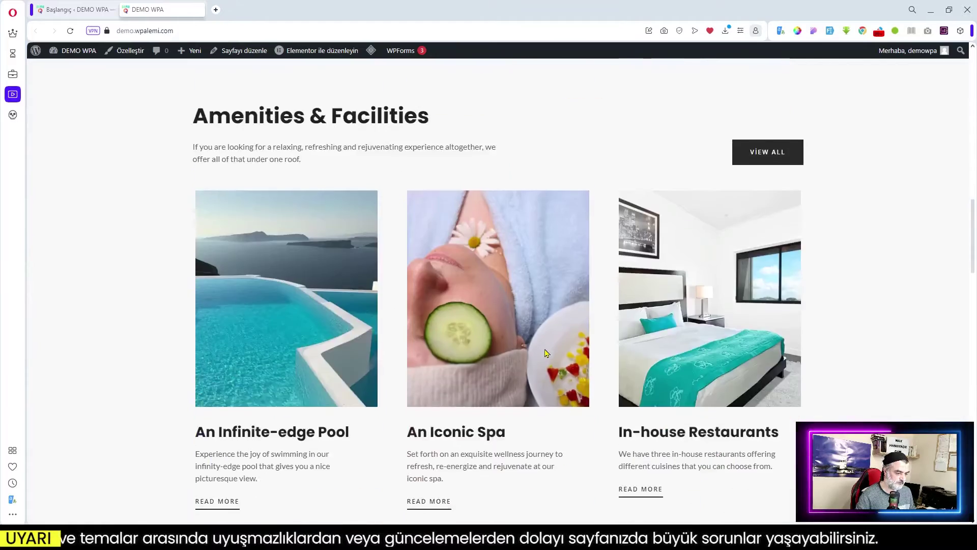
pyautogui.scroll(-8, 545, 353)
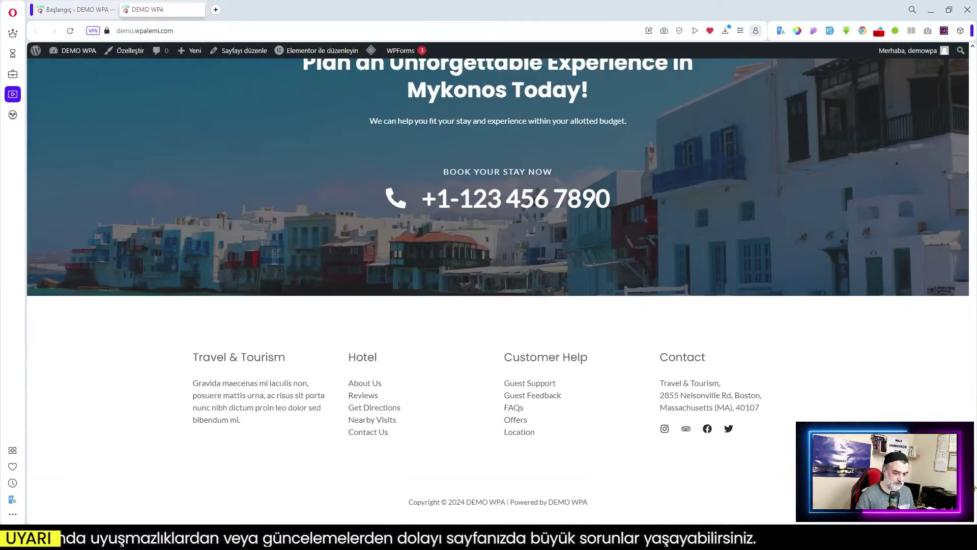
# - Open the site's Rooms page from the homepage menu and reload it
pyautogui.press('Home')
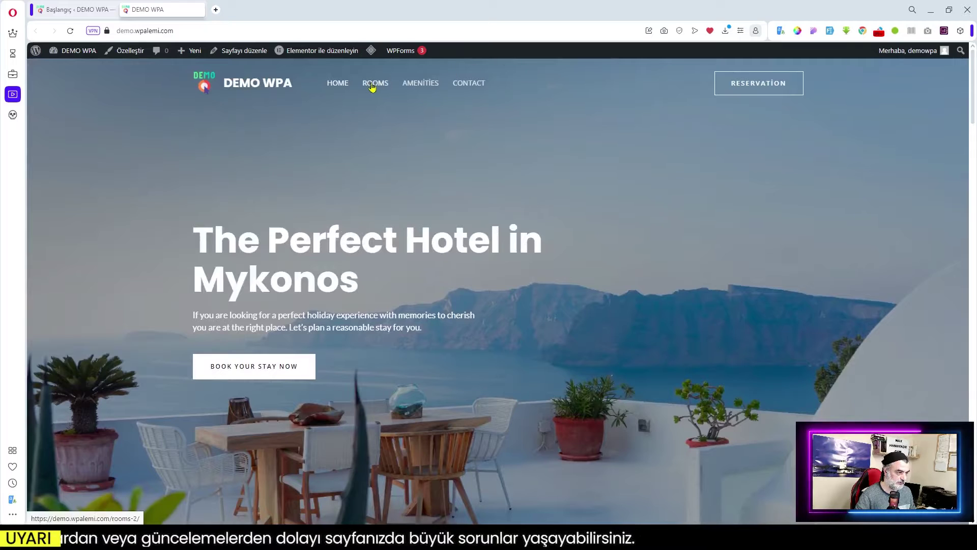
pyautogui.click(385, 84)
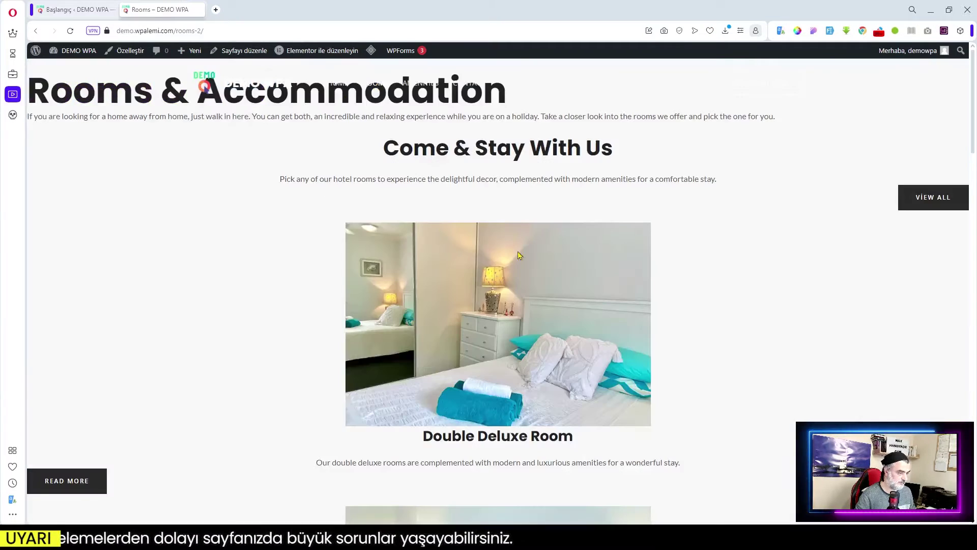
pyautogui.scroll(-9, 563, 261)
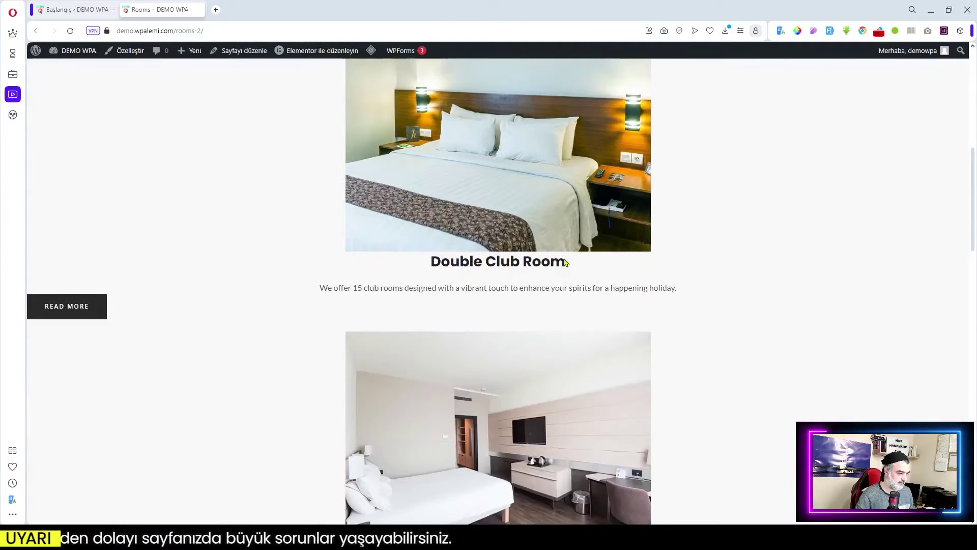
pyautogui.scroll(9, 565, 260)
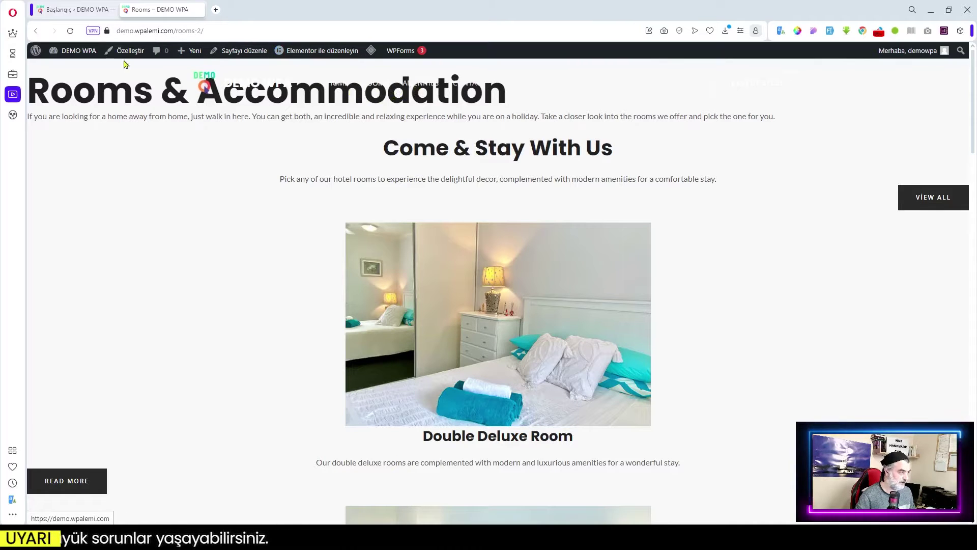
pyautogui.click(70, 31)
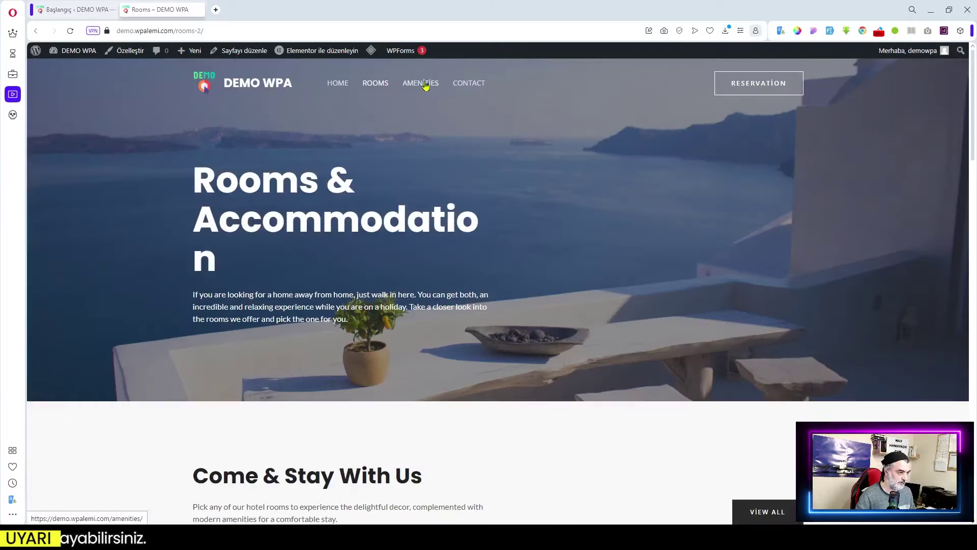
# - Browse the new Amenities page on the live site
pyautogui.click(421, 83)
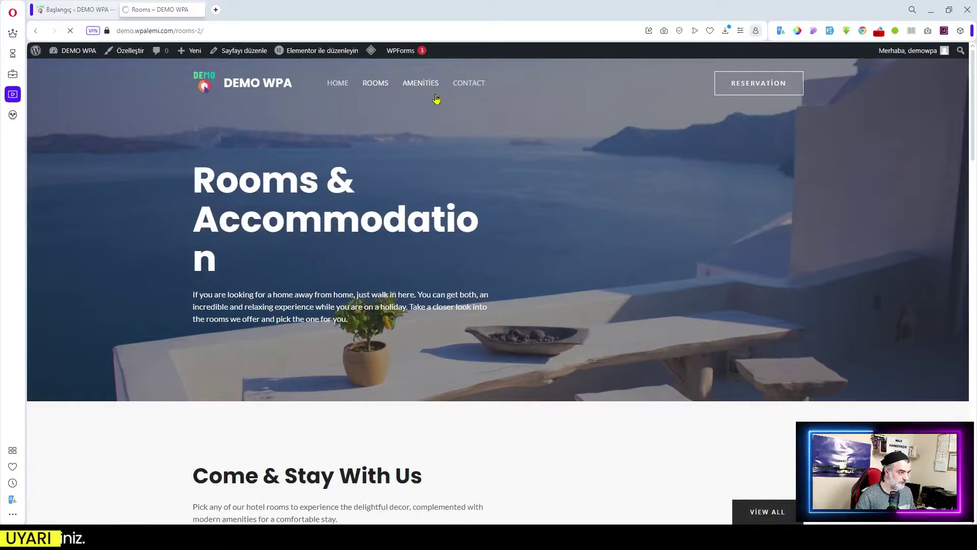
pyautogui.scroll(-5, 534, 264)
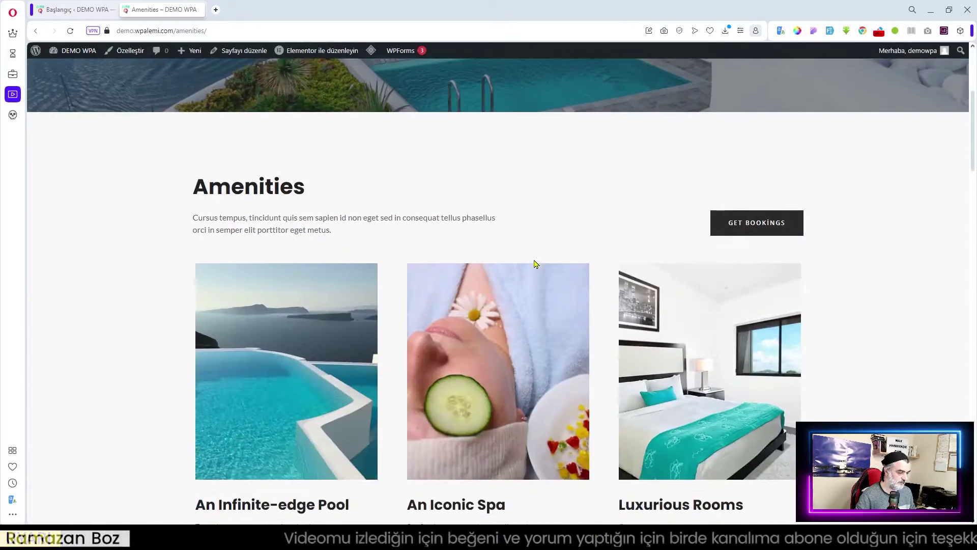
pyautogui.scroll(4, 534, 264)
pyautogui.scroll(1, 534, 264)
# - Check the Contact page, then return to the Başlangıç admin tab
pyautogui.click(468, 83)
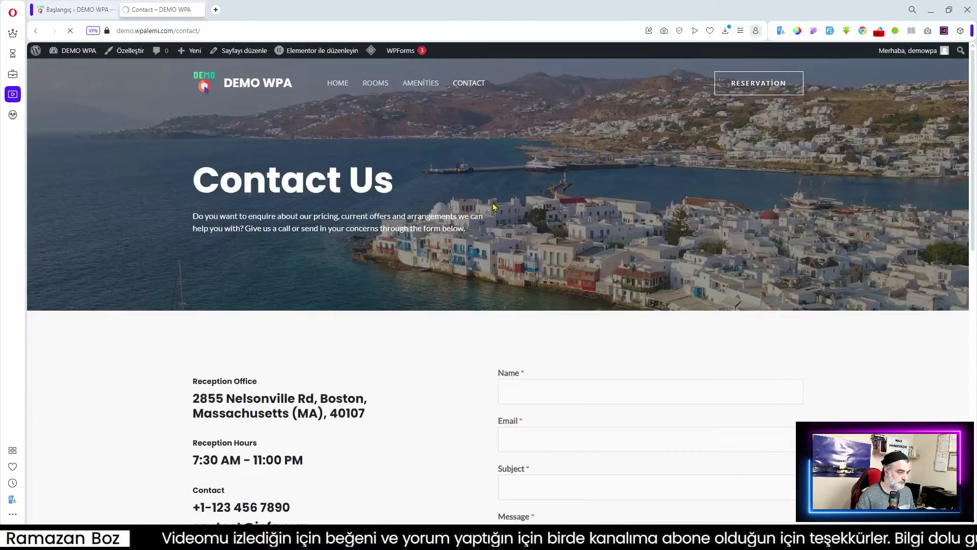
pyautogui.scroll(-3, 492, 204)
pyautogui.scroll(3, 493, 203)
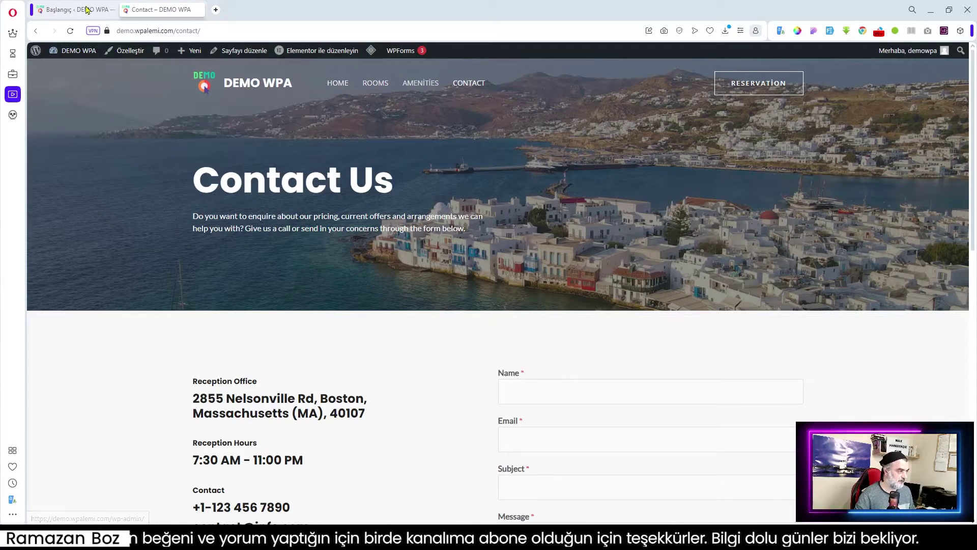
pyautogui.click(69, 9)
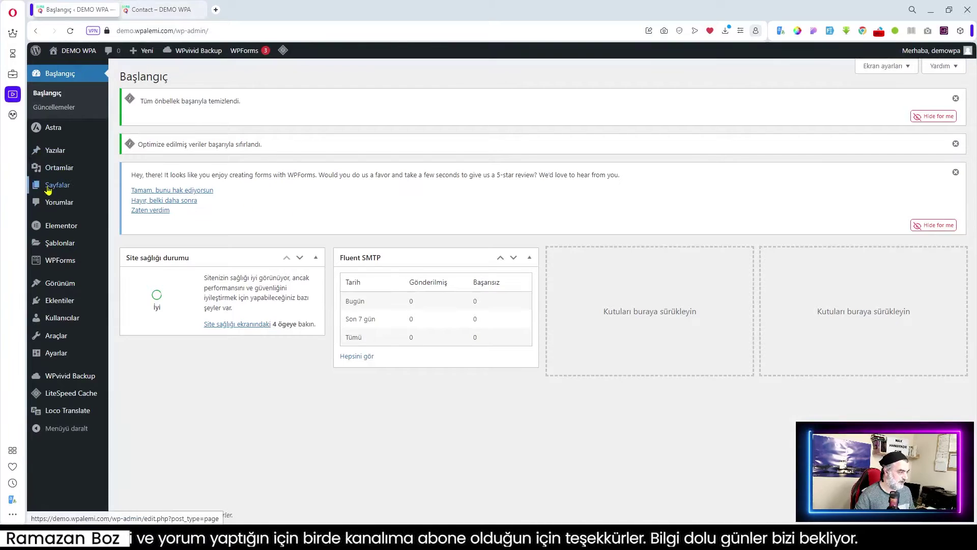
# - Retitle the Rooms page 'Odalar', clear its old rooms-2 slug, and save
pyautogui.click(49, 188)
pyautogui.click(149, 329)
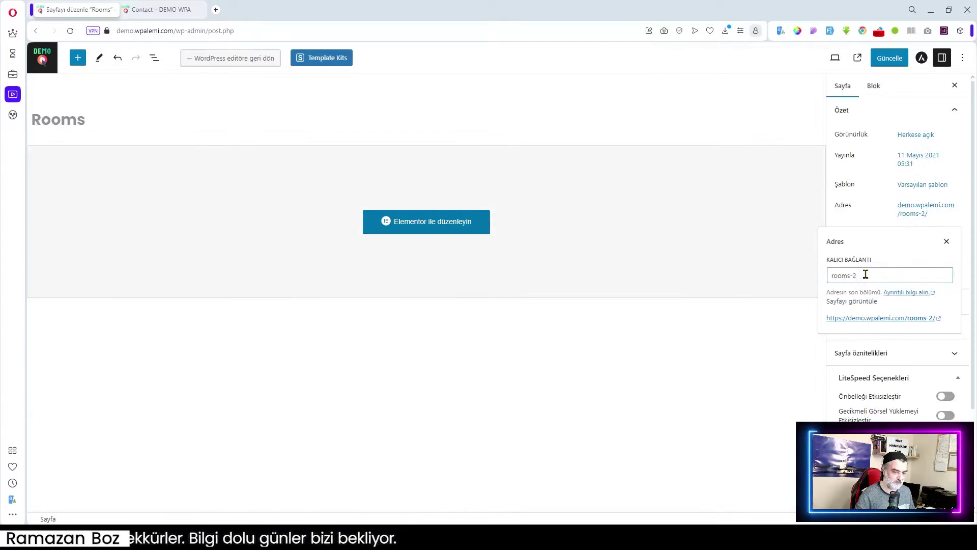
pyautogui.click(865, 275)
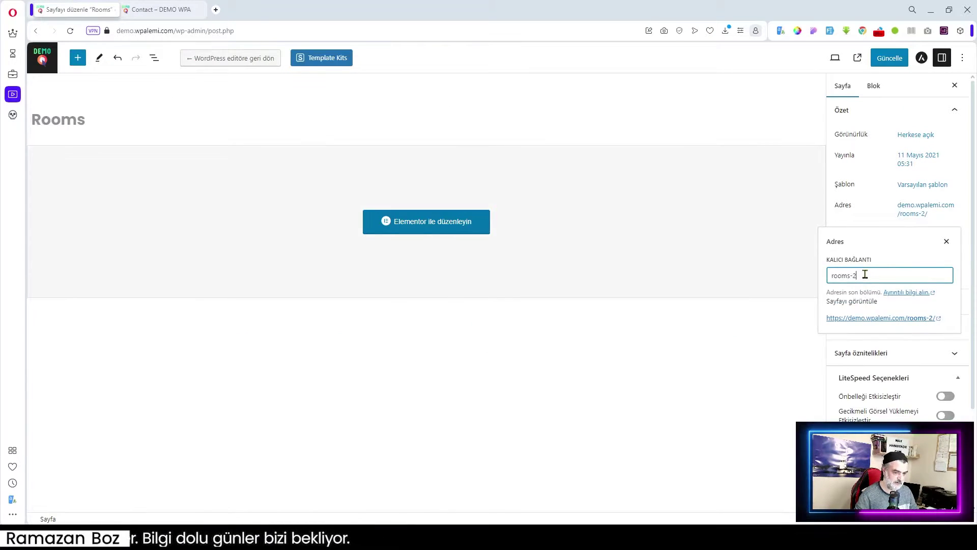
pyautogui.press('BackSpace')
pyautogui.press('BackSpace')
pyautogui.press('BackSpace')
pyautogui.press('BackSpace')
pyautogui.press('BackSpace')
pyautogui.press('BackSpace')
pyautogui.press('BackSpace')
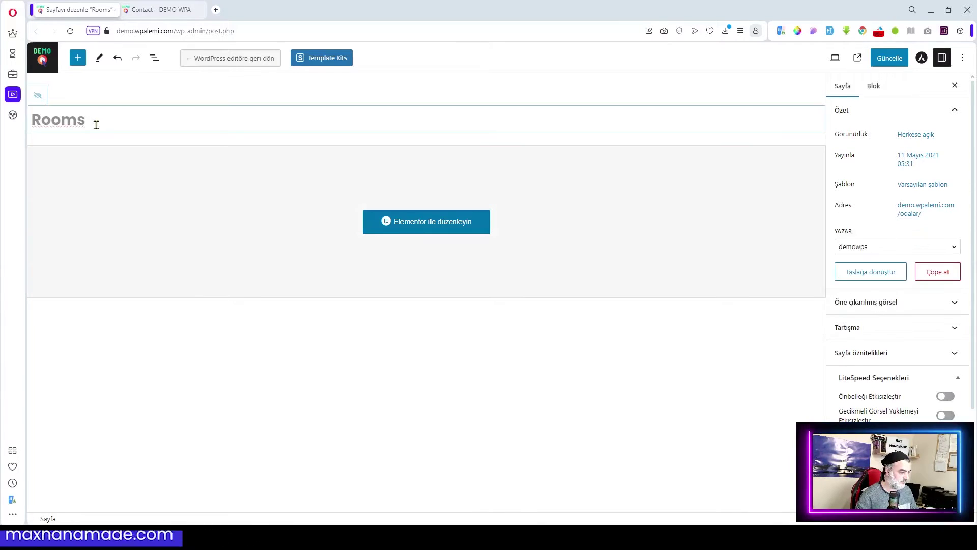
pyautogui.moveTo(95, 124); pyautogui.dragTo(33, 119)
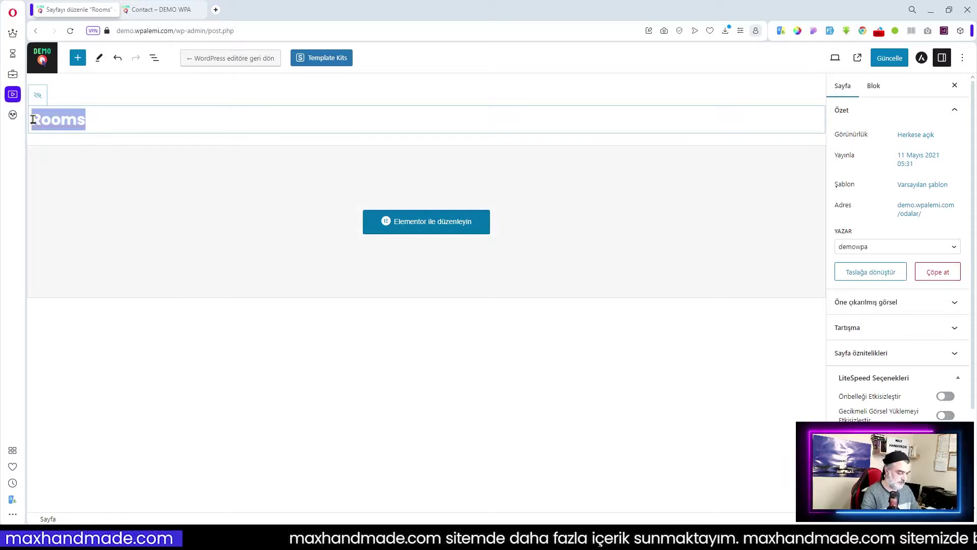
pyautogui.write('Odalar')
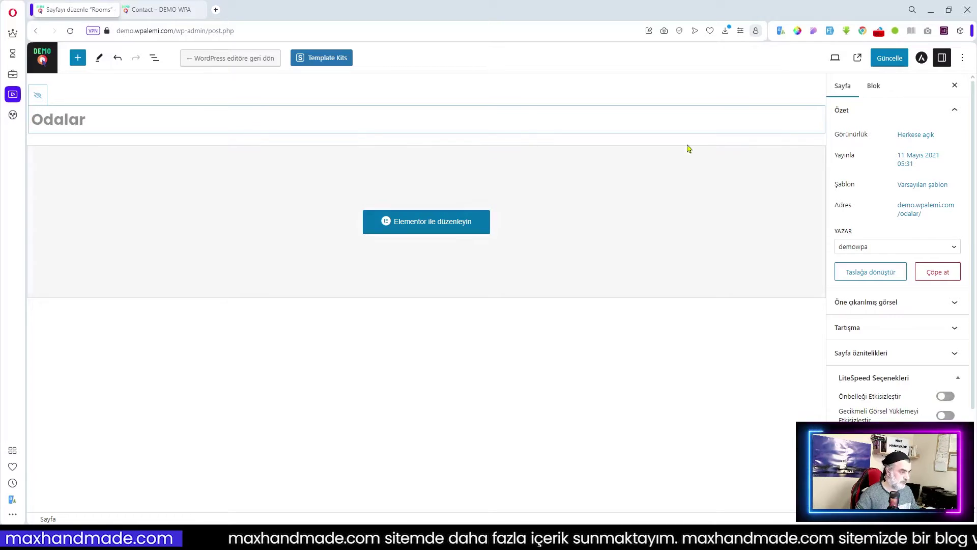
pyautogui.click(890, 58)
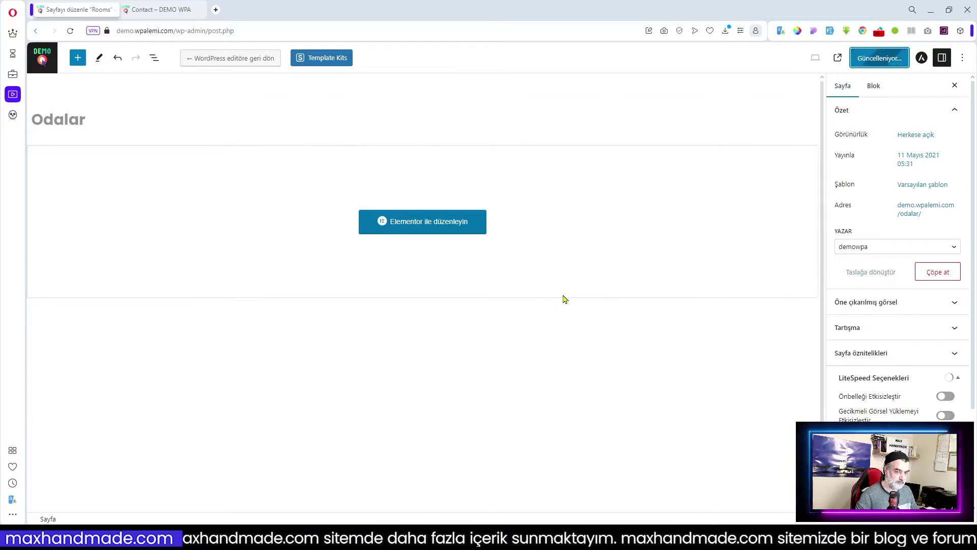
# - View the published Odalar page on the site, then return to the editor
pyautogui.click(837, 58)
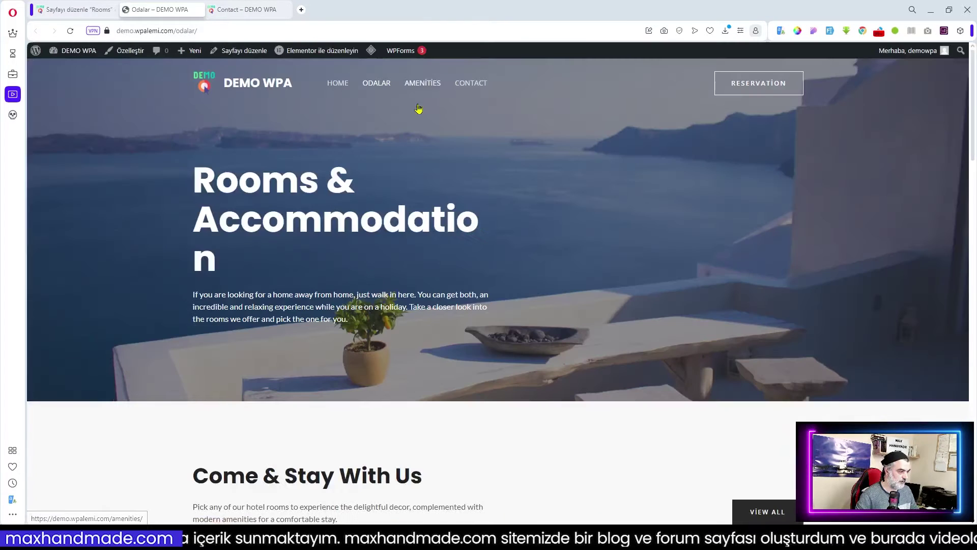
pyautogui.scroll(-15, 592, 362)
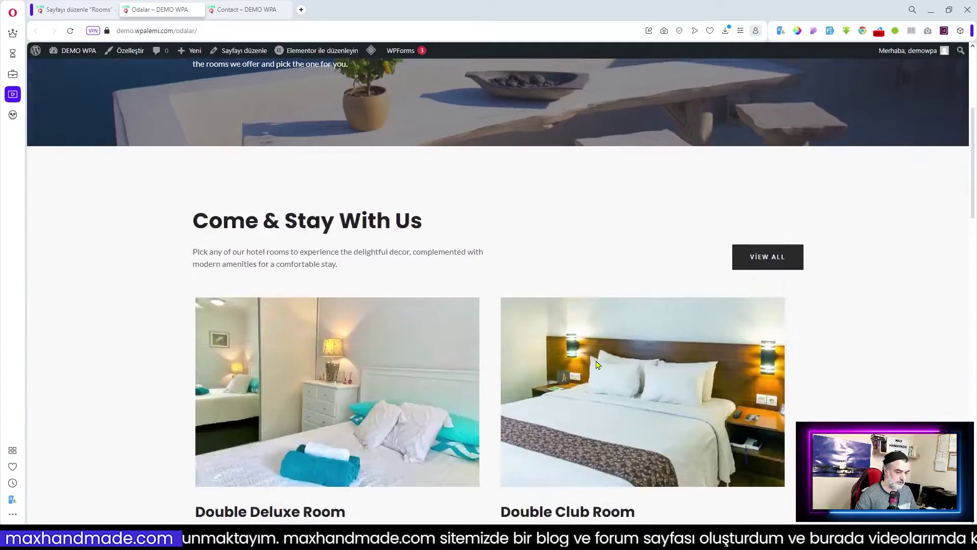
pyautogui.scroll(-7, 597, 365)
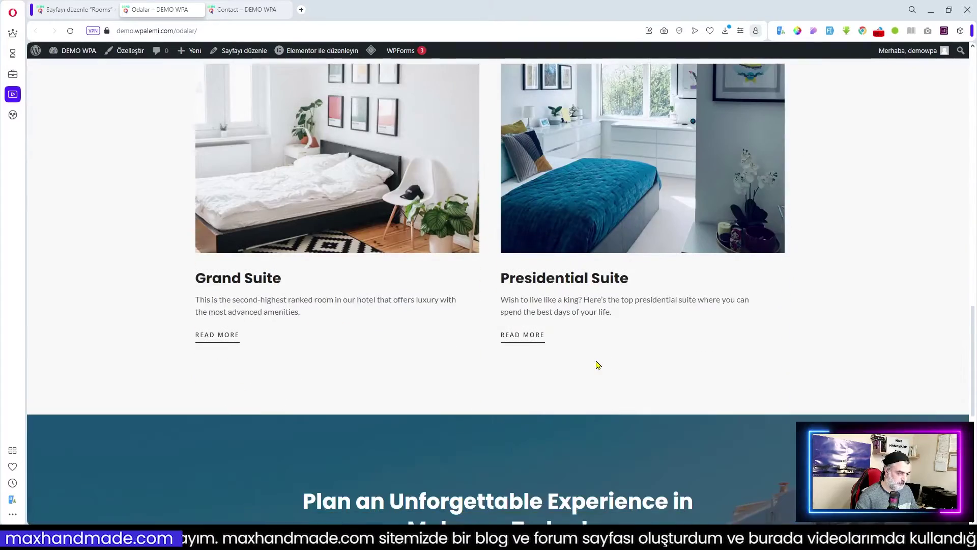
pyautogui.scroll(-5, 597, 365)
pyautogui.scroll(20, 597, 364)
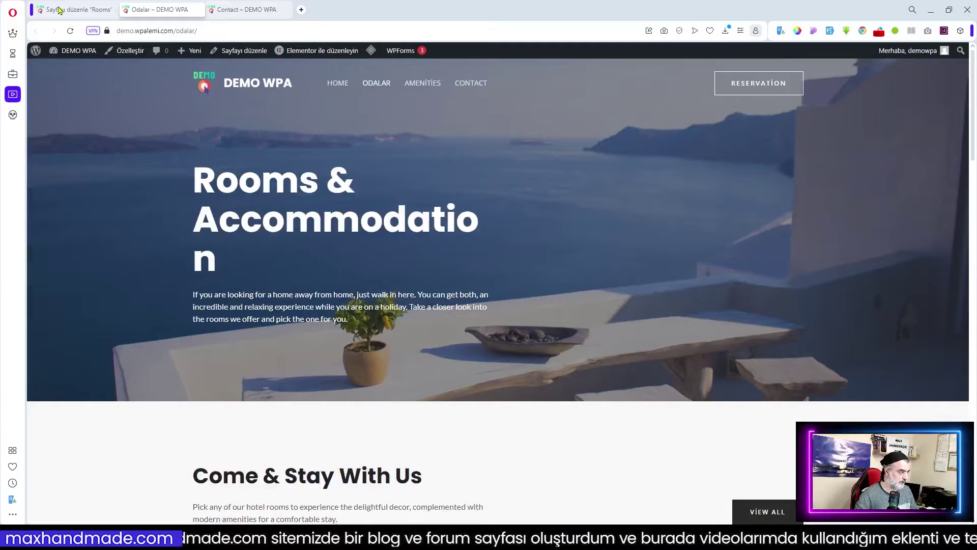
pyautogui.click(60, 9)
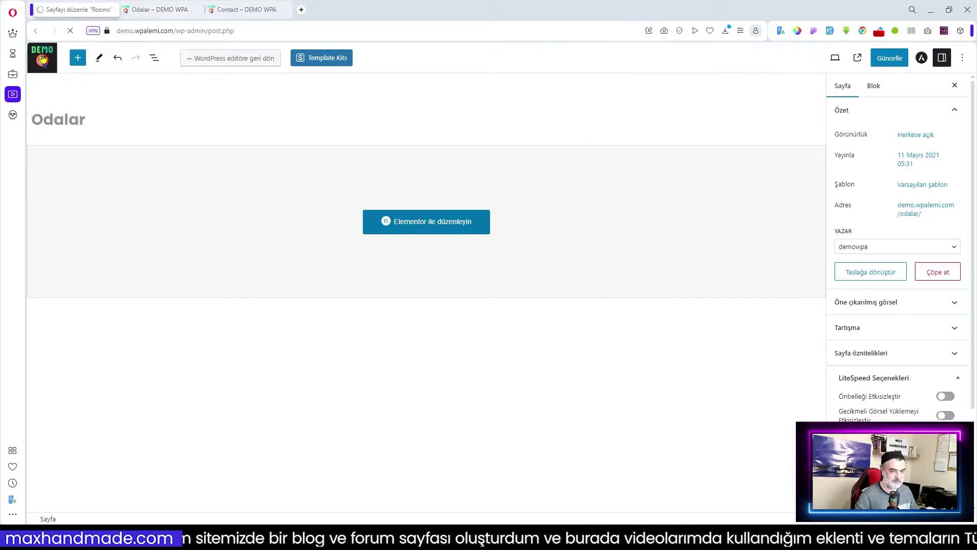
# - Exit the block editor through the WordPress logo to the admin dashboard
pyautogui.click(42, 59)
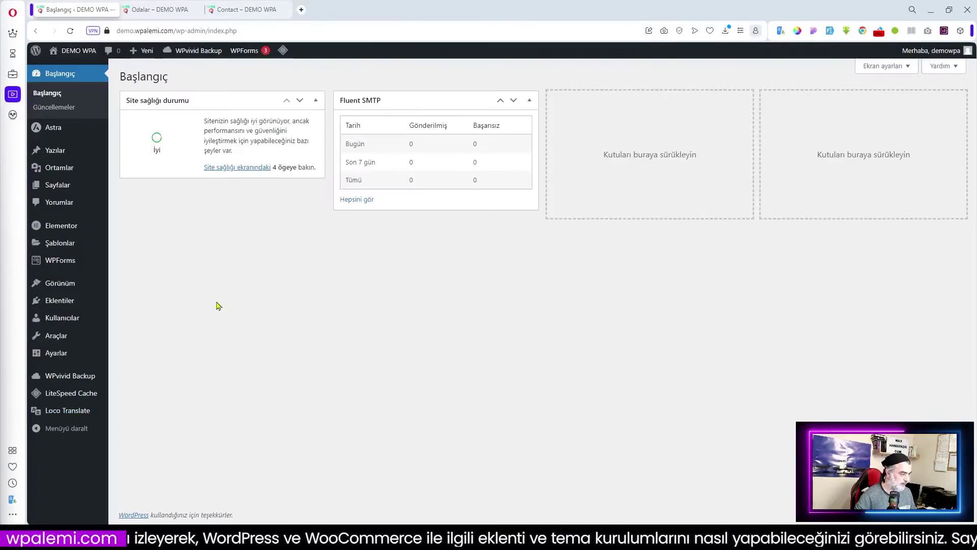
pyautogui.moveTo(87, 300)
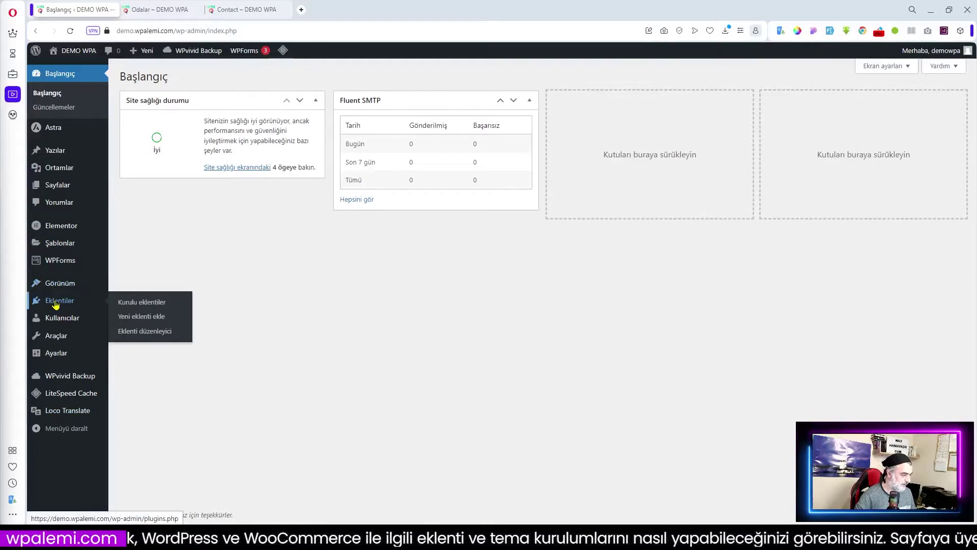
# - Search Add New Plugins for 'Hotel Booking Lite' and install it; open Pages in a new tab
pyautogui.click(153, 322)
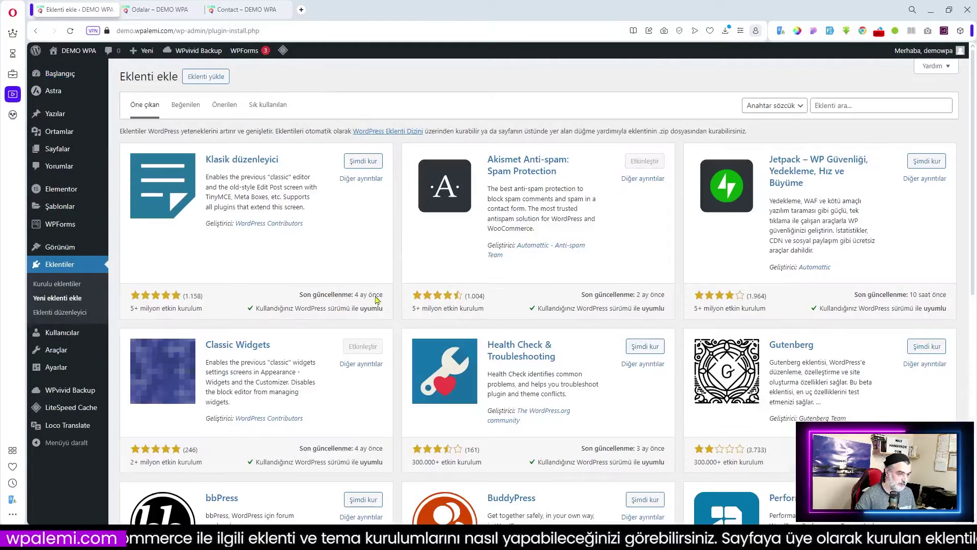
pyautogui.click(854, 105)
pyautogui.write('Hotel Booking Lite')
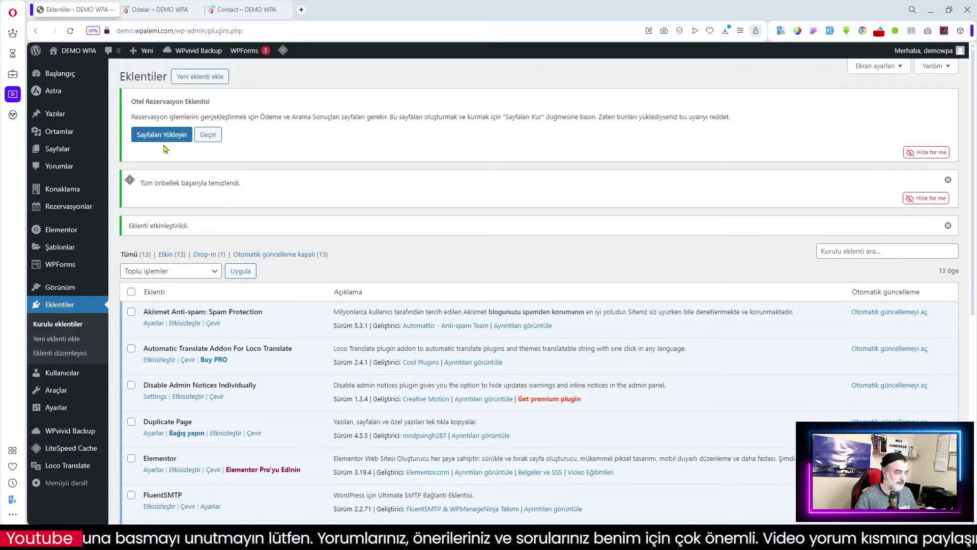
pyautogui.middleClick(57, 154)
# - Generate the booking plugin's required pages from its notice, then show All Pages
pyautogui.click(248, 9)
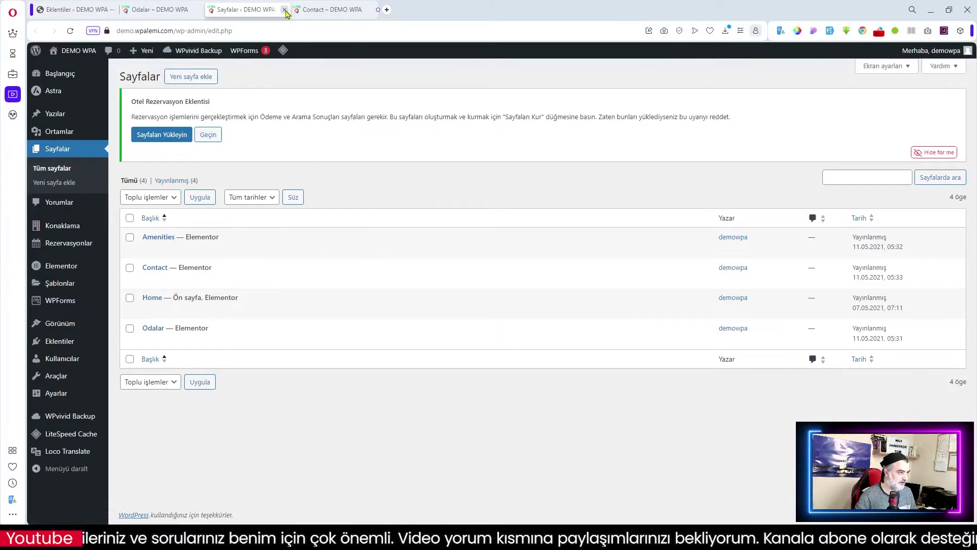
pyautogui.click(190, 13)
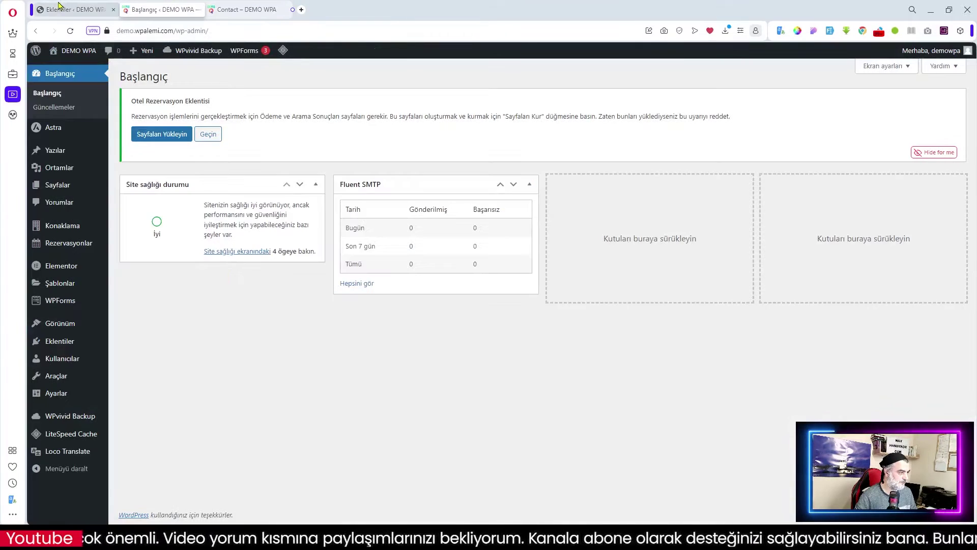
pyautogui.click(57, 13)
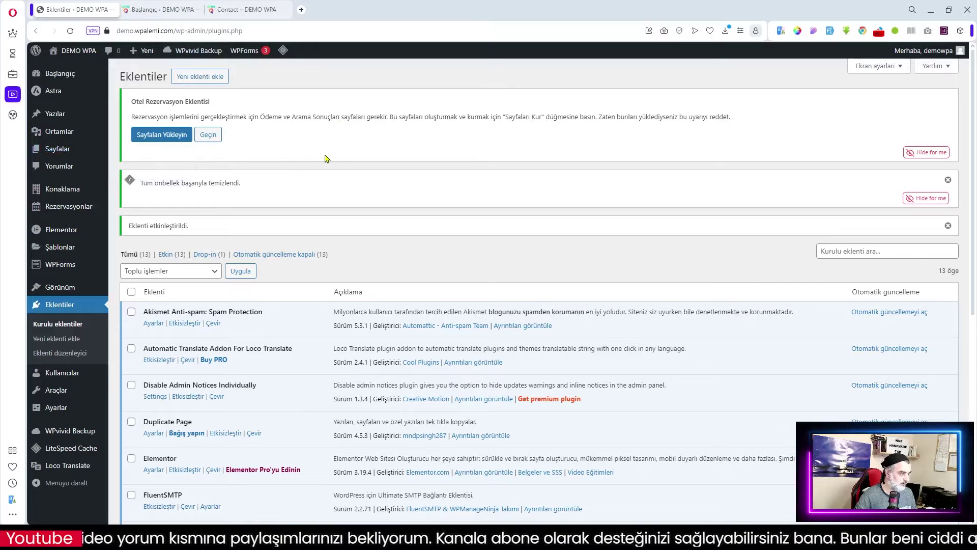
pyautogui.click(165, 134)
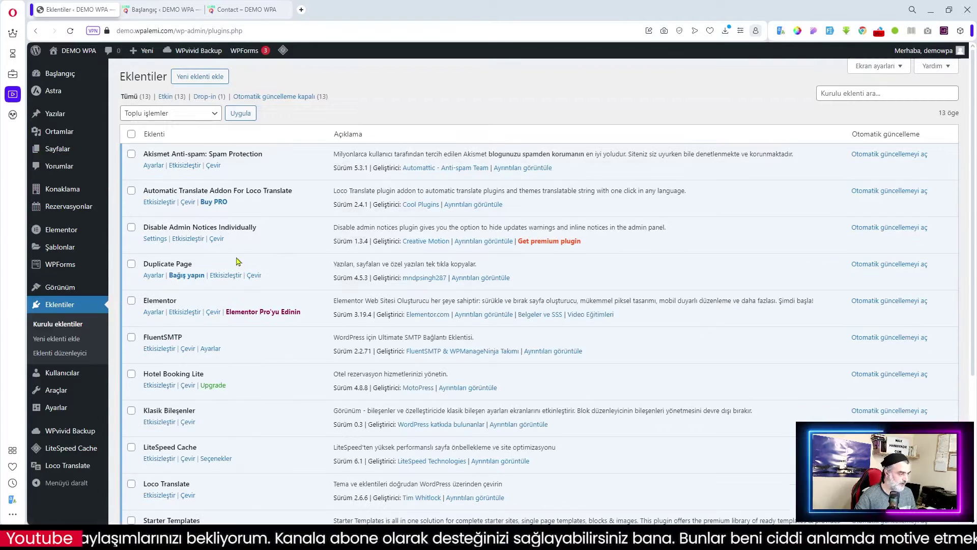
pyautogui.click(165, 10)
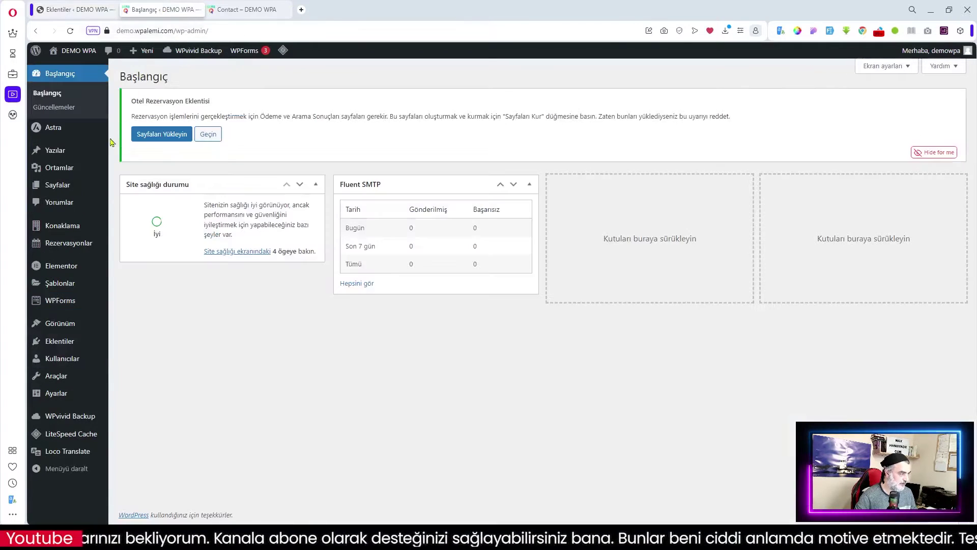
pyautogui.click(60, 187)
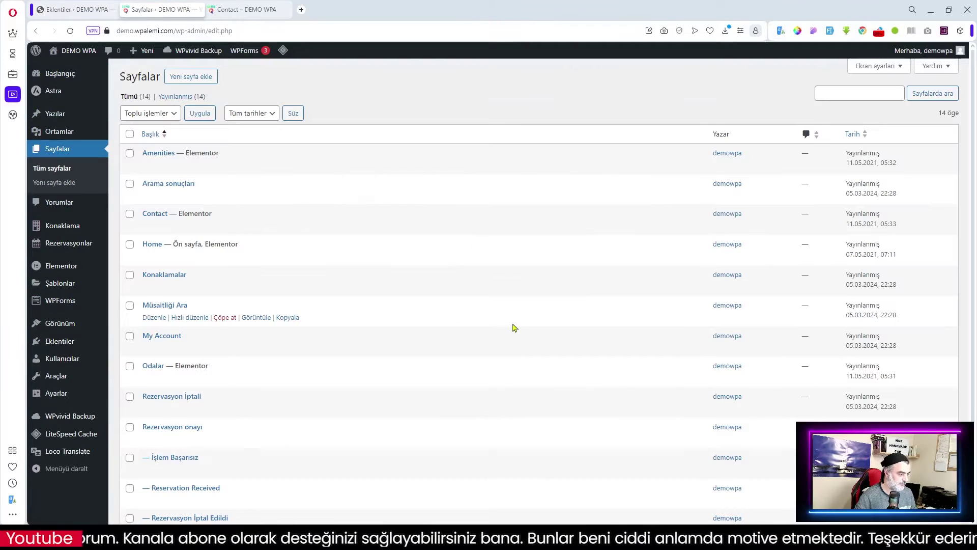
# - Review the new booking pages in Sayfalar and look over the Konaklama and Rezervasyonlar menus
pyautogui.scroll(-3, 191, 196)
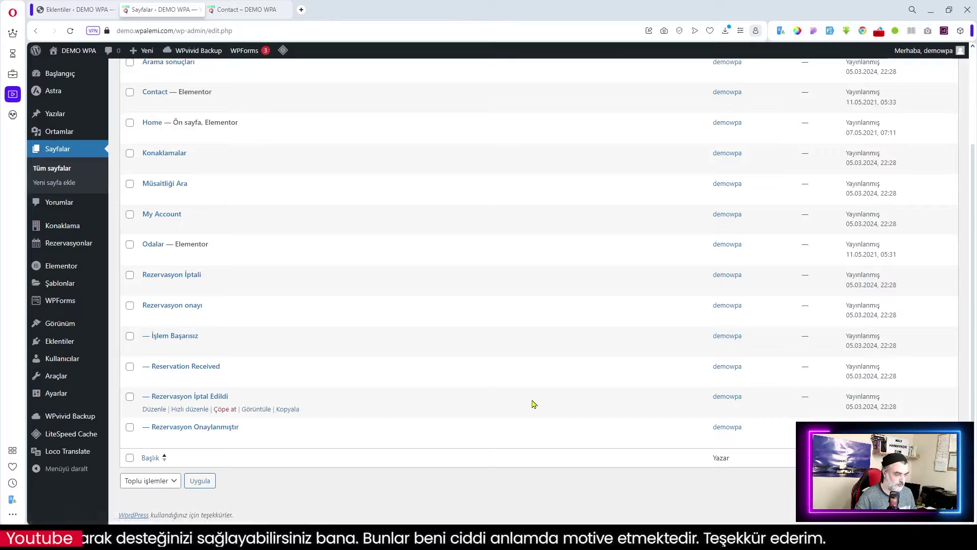
pyautogui.scroll(3, 533, 403)
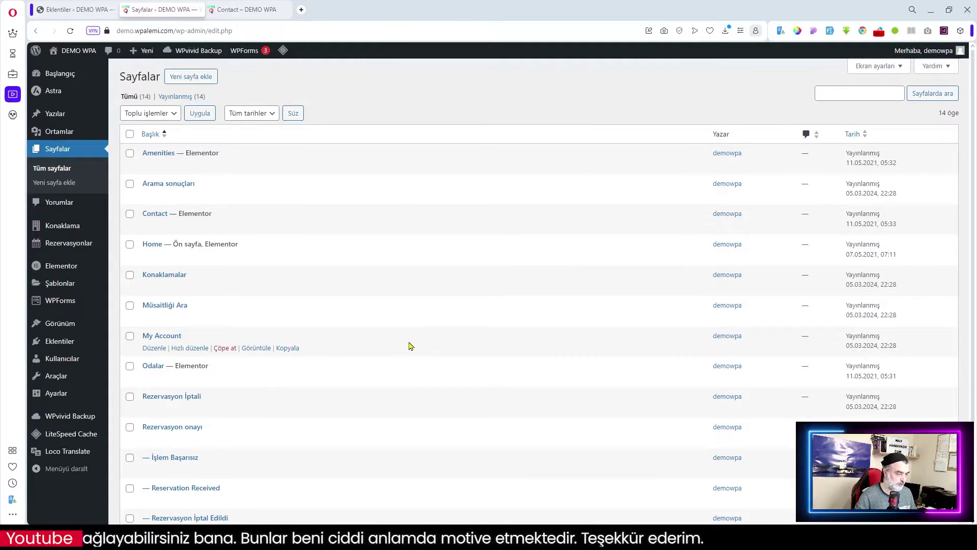
pyautogui.scroll(-2, 411, 346)
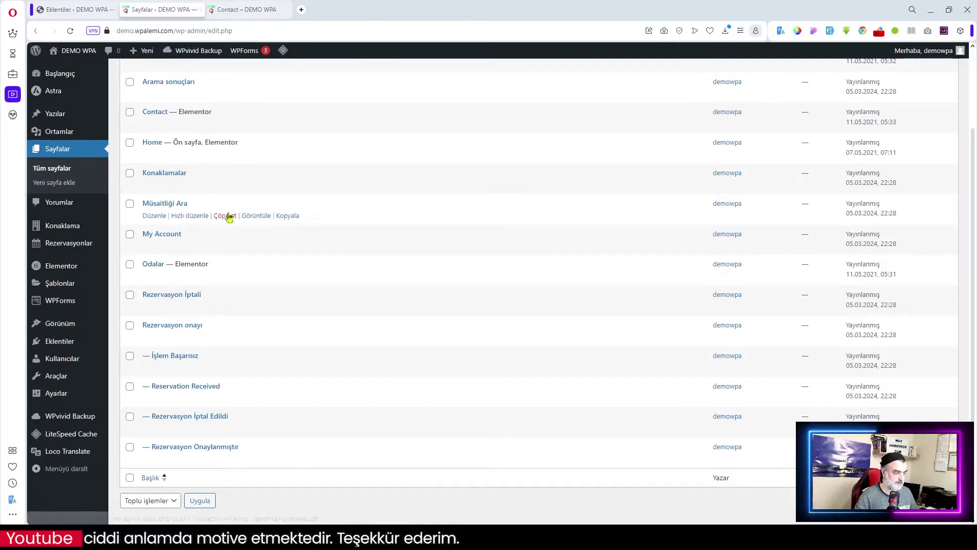
pyautogui.scroll(2, 239, 183)
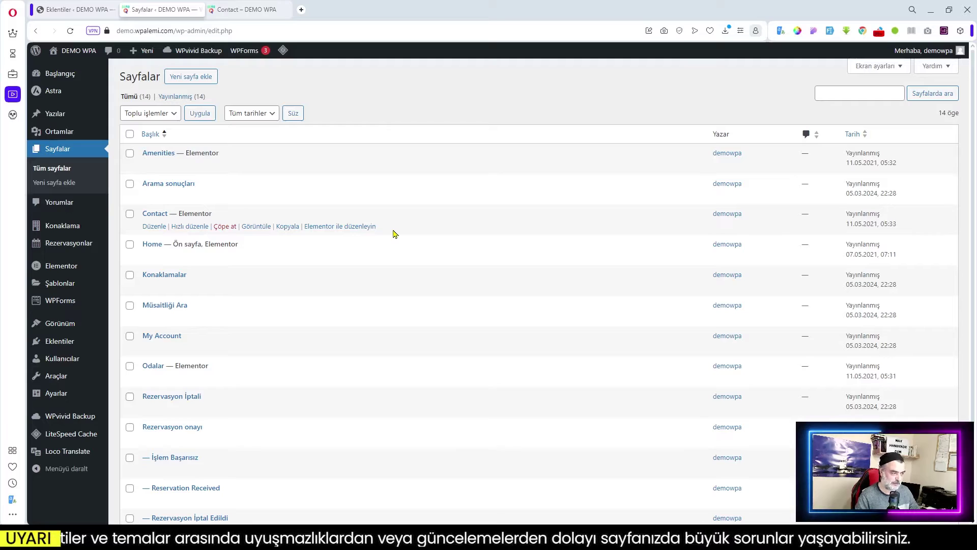
pyautogui.moveTo(75, 235)
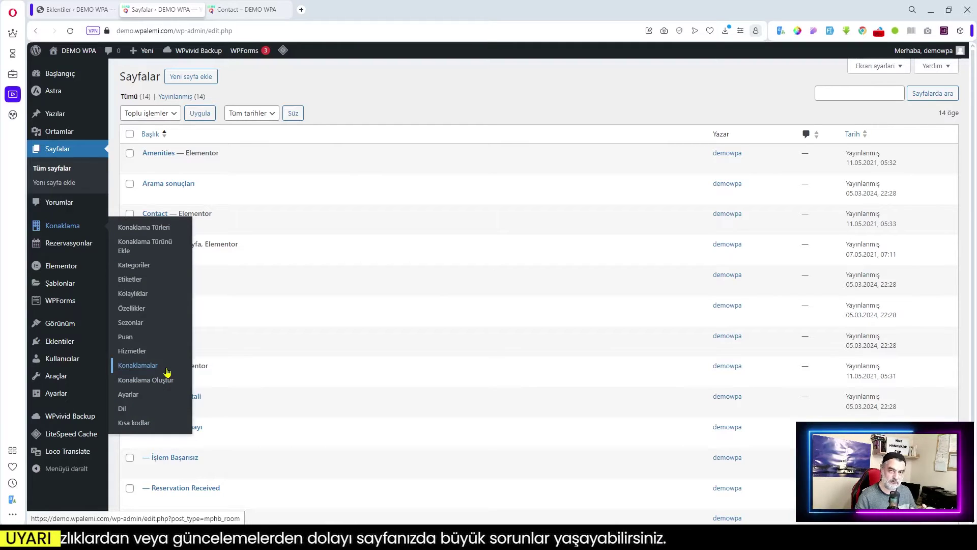
pyautogui.moveTo(65, 246)
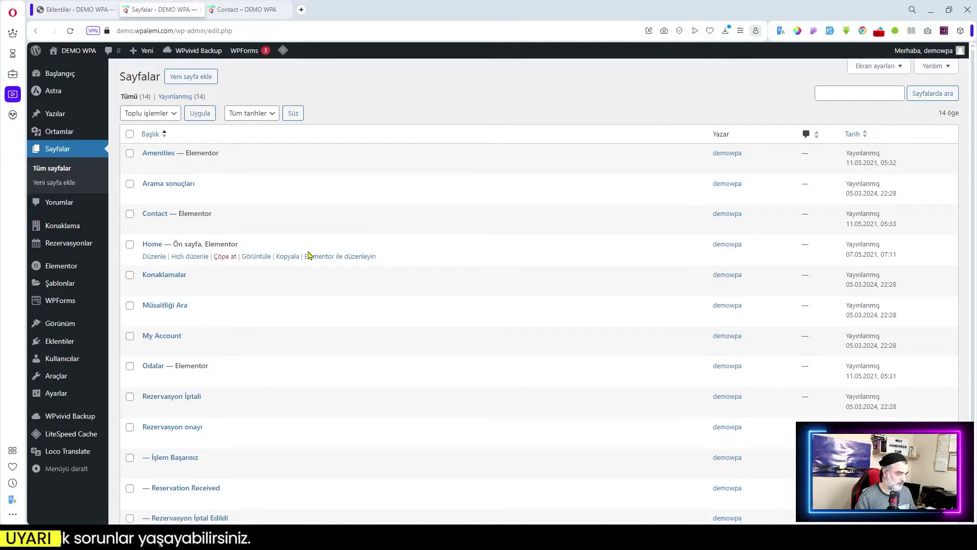
pyautogui.scroll(-1, 308, 255)
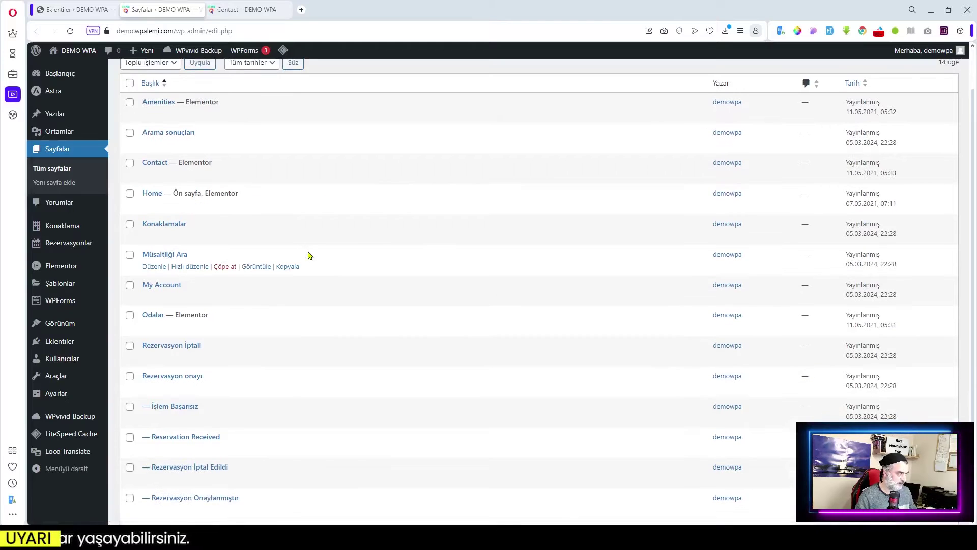
pyautogui.scroll(-1, 308, 255)
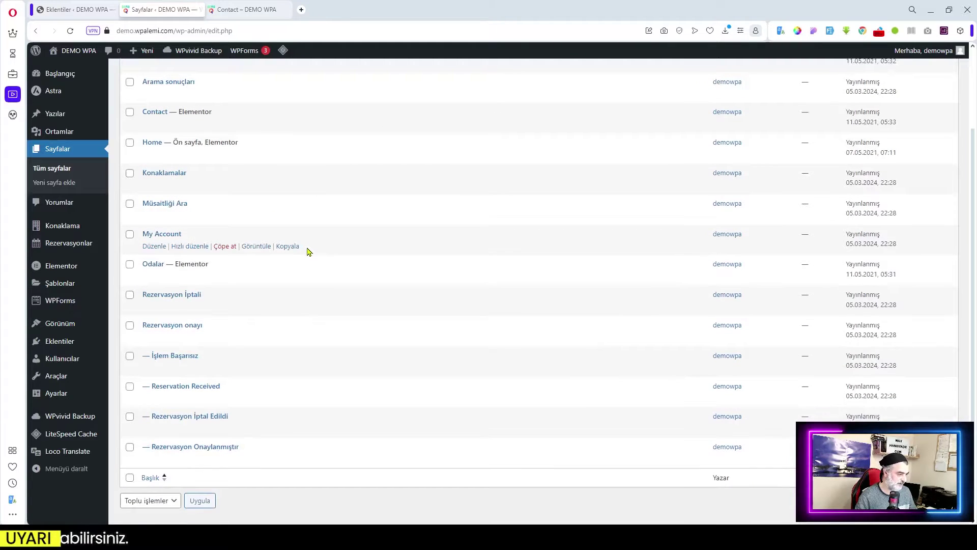
pyautogui.scroll(2, 309, 250)
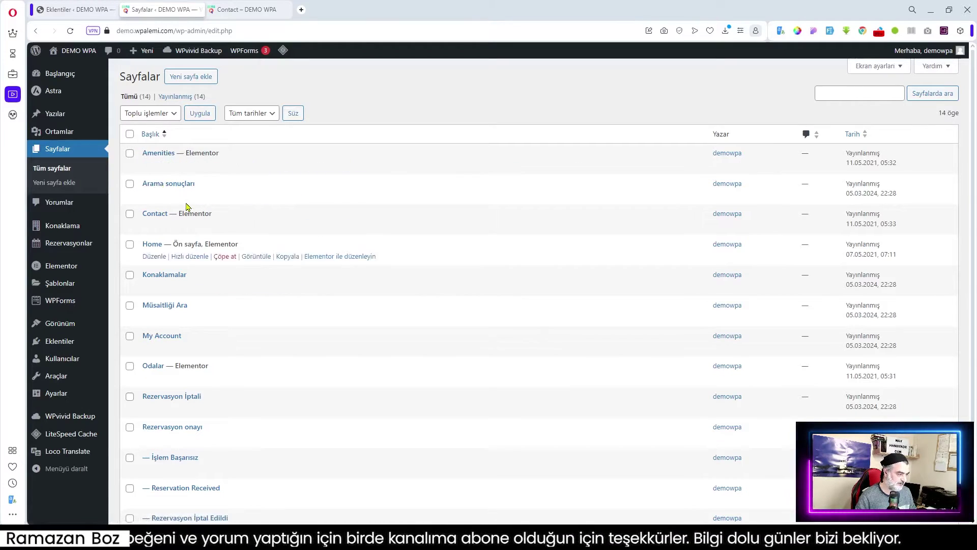
pyautogui.scroll(-2, 191, 396)
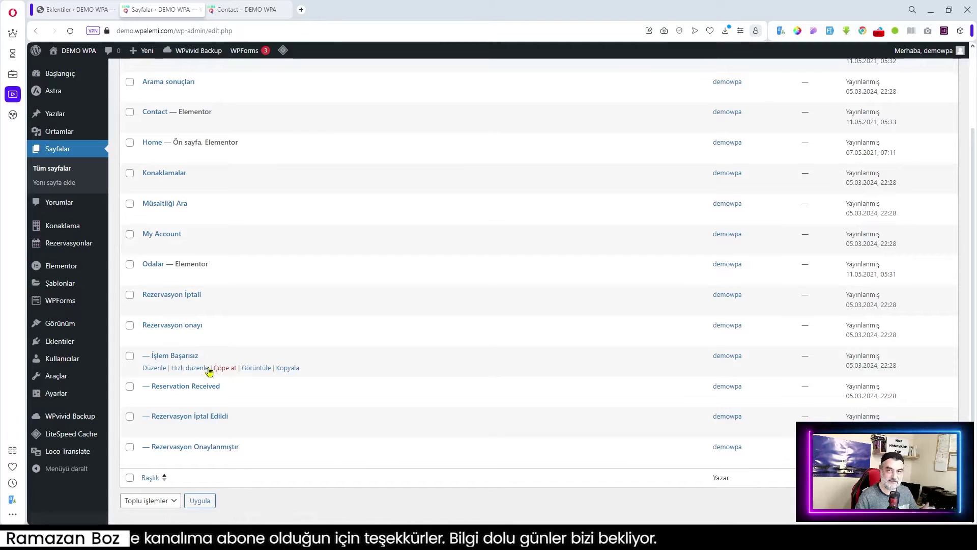
pyautogui.moveTo(61, 225)
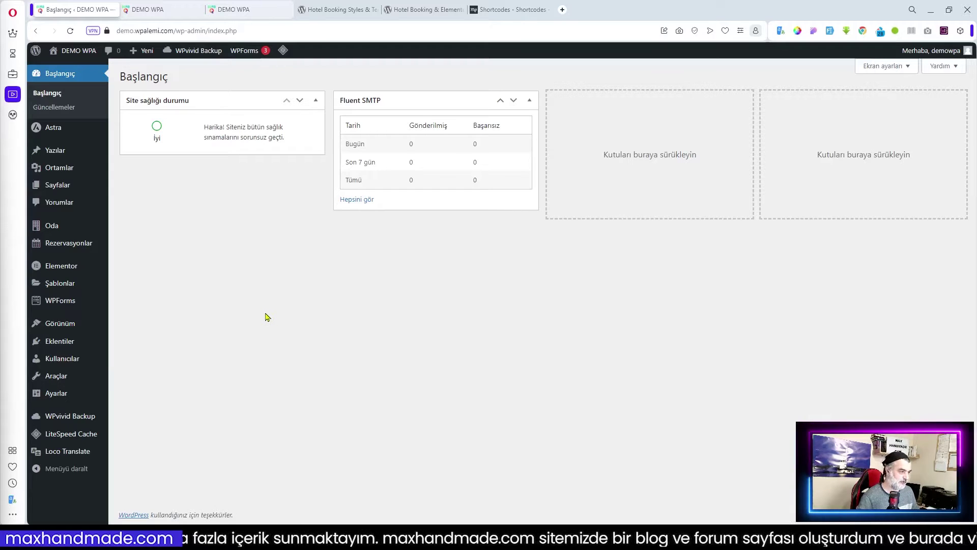
# - Copy the 'Hotel Booking Styles & Templates' title from its WordPress.org page, back to the dashboard
pyautogui.click(332, 9)
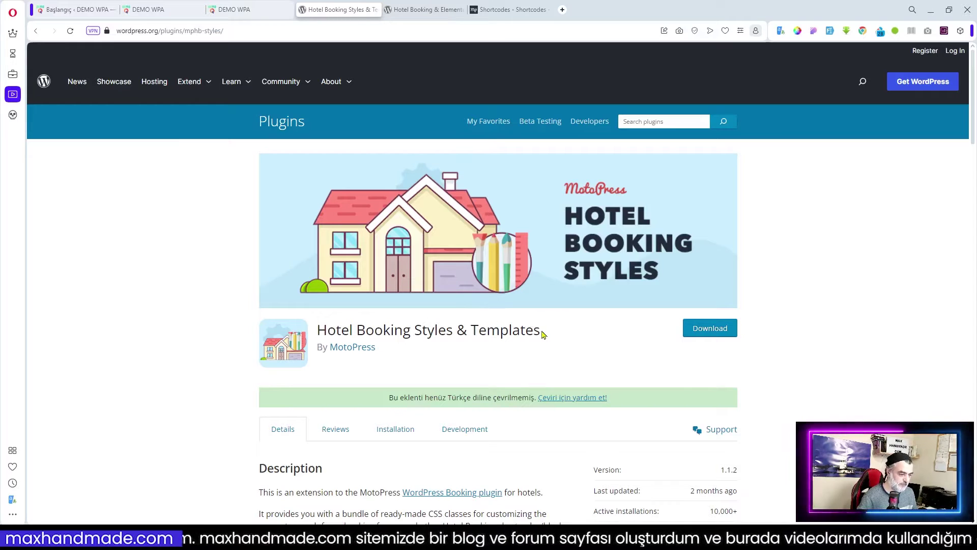
pyautogui.moveTo(542, 333); pyautogui.dragTo(315, 332)
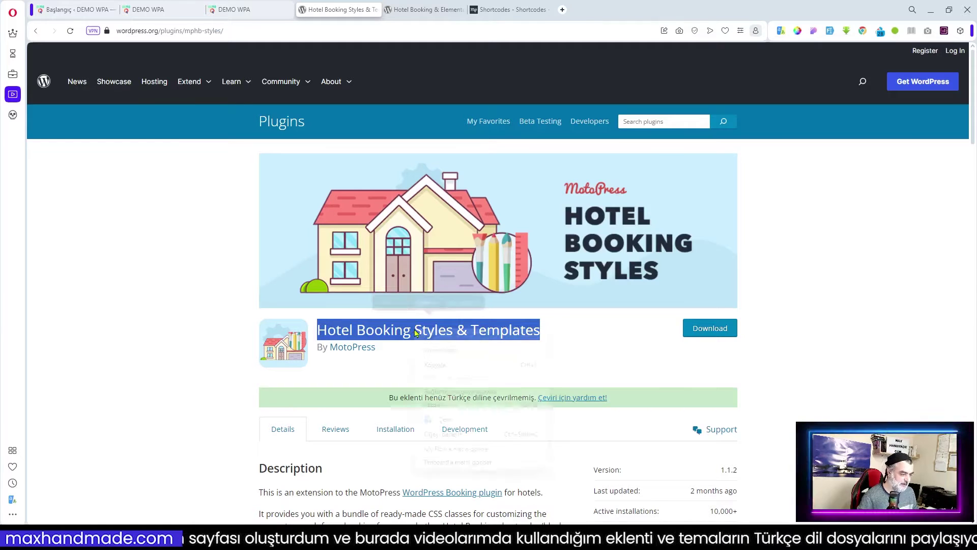
pyautogui.rightClick(415, 330)
pyautogui.click(450, 366)
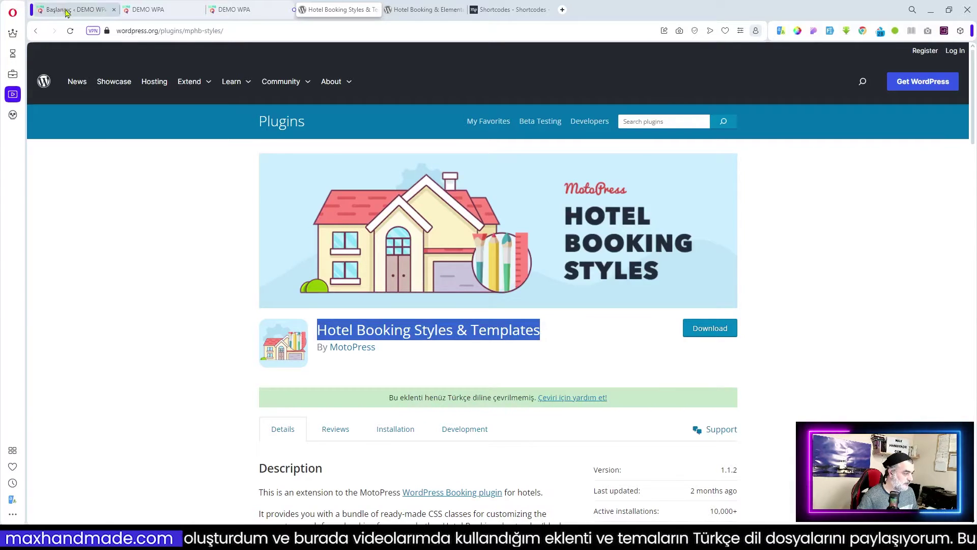
pyautogui.click(67, 10)
# - Install Hotel Booking Styles & Templates and Hotel Booking & Elementor Integration, then activate them
pyautogui.moveTo(65, 344)
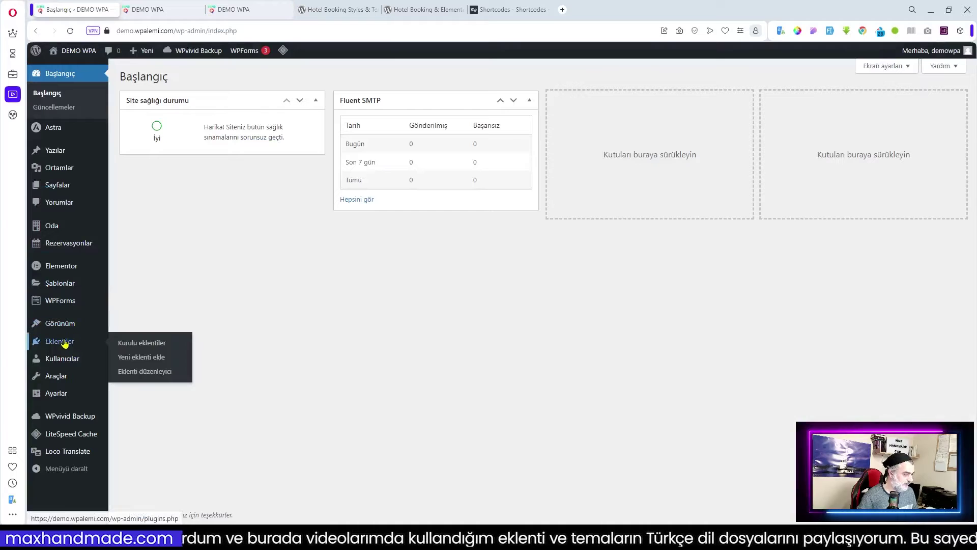
pyautogui.click(151, 356)
pyautogui.click(835, 104)
pyautogui.hotkey('ctrl', 'v')
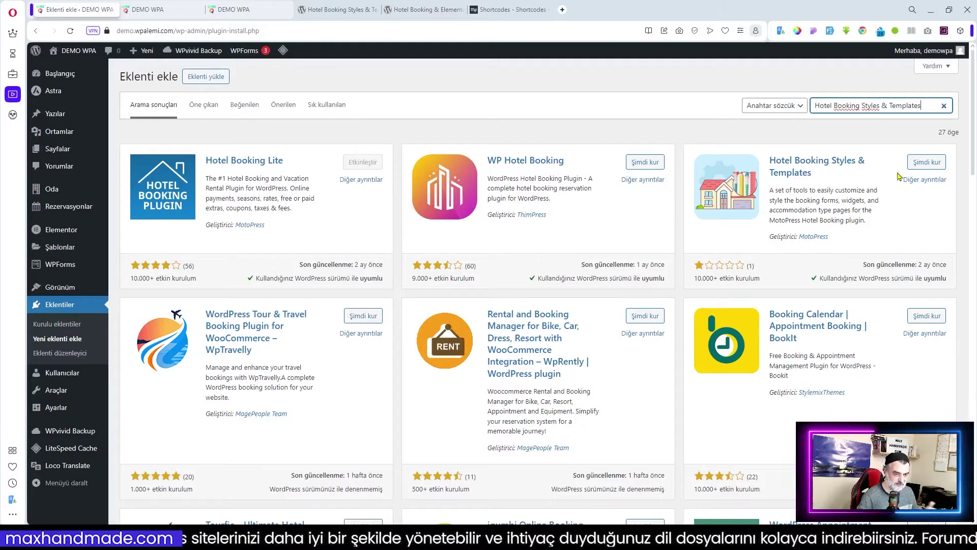
pyautogui.click(926, 162)
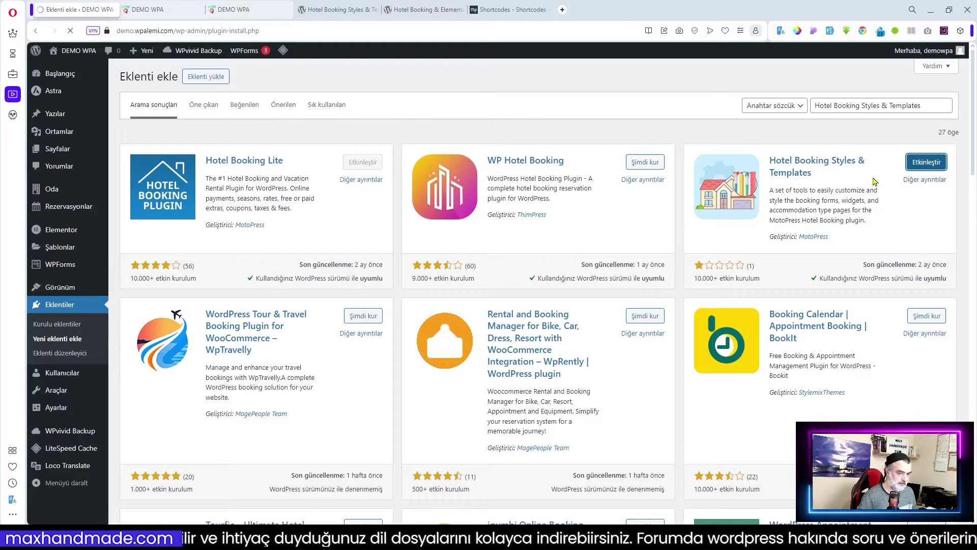
pyautogui.click(418, 10)
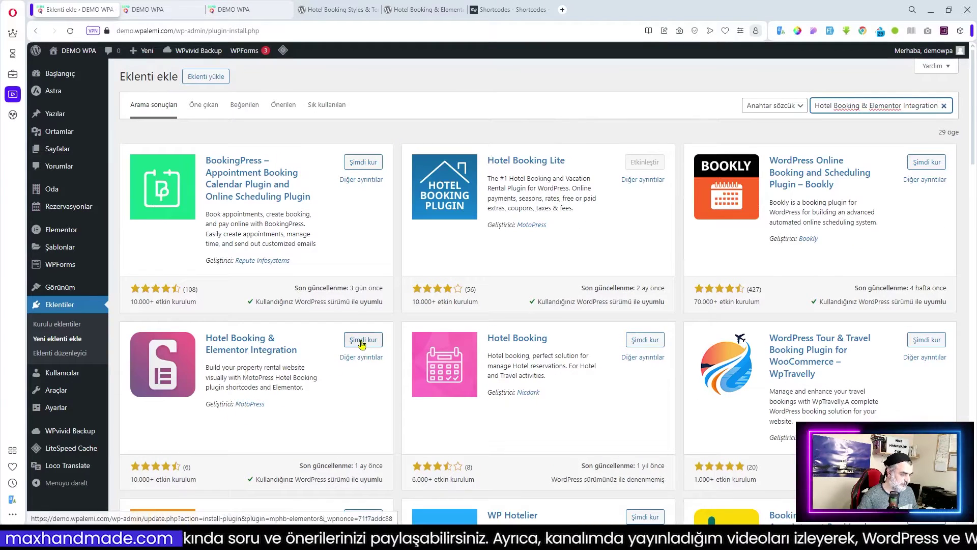
pyautogui.click(361, 342)
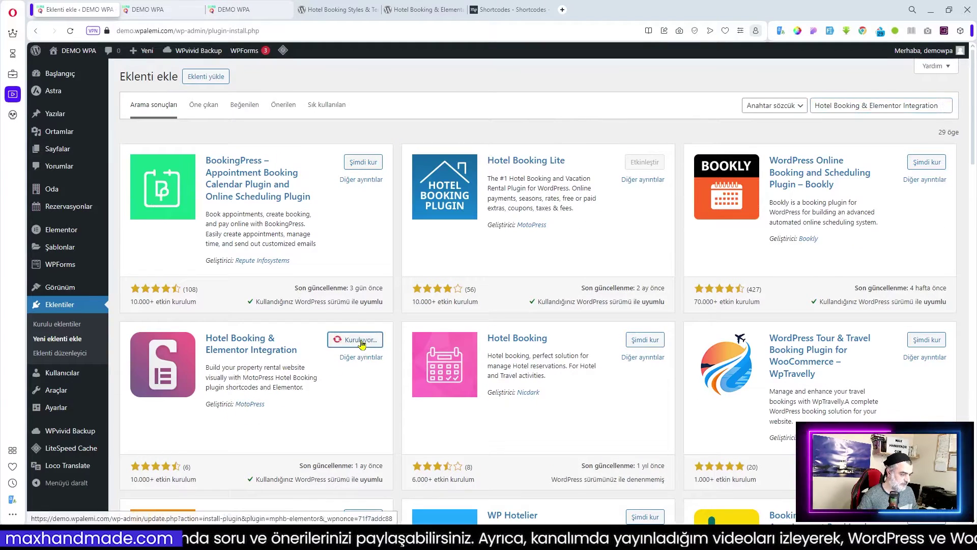
pyautogui.click(362, 339)
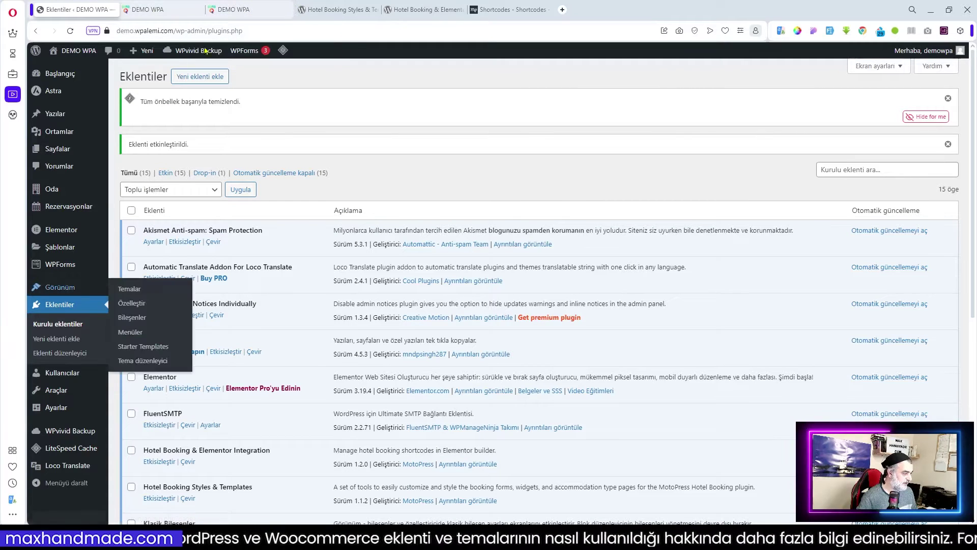
# - Open the hotel booking settings' Extensions tab listing the style classes
pyautogui.moveTo(55, 197)
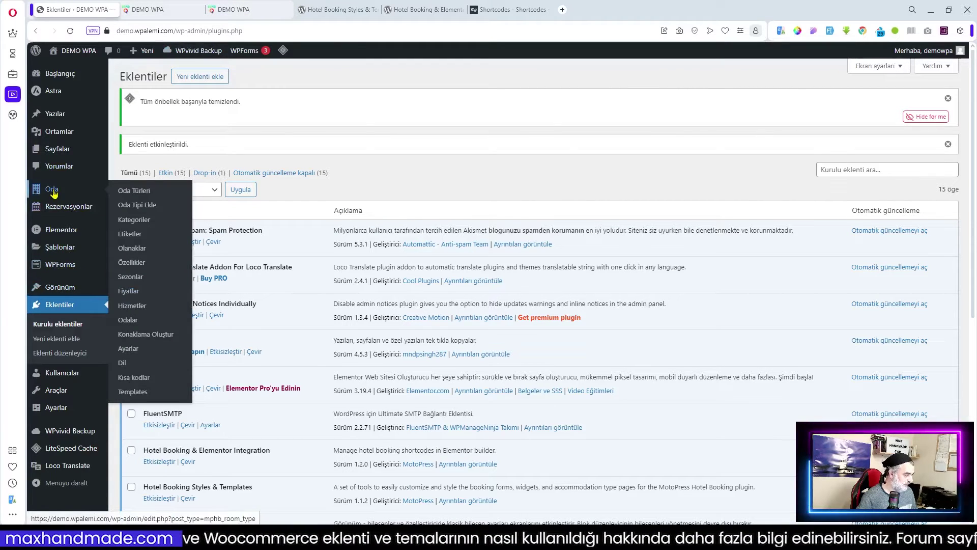
pyautogui.click(131, 350)
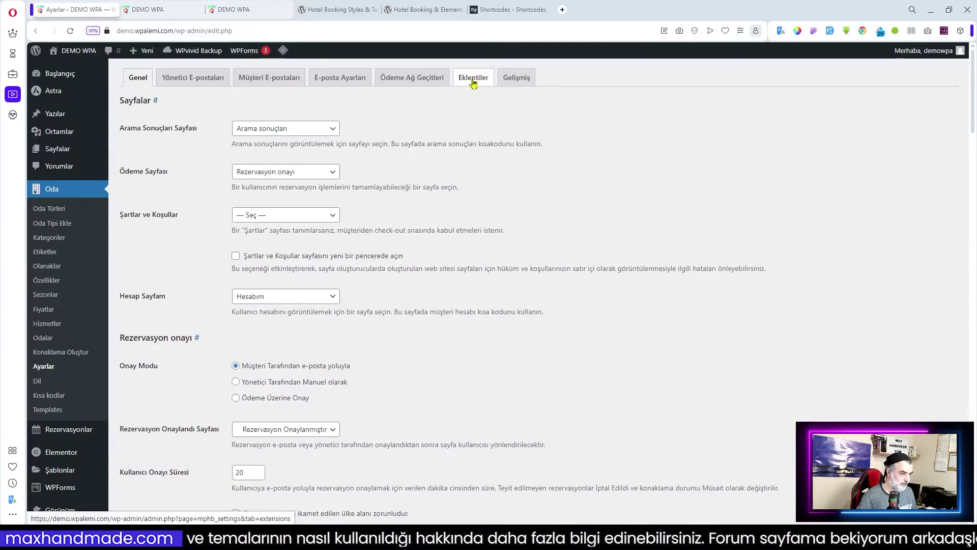
pyautogui.click(474, 84)
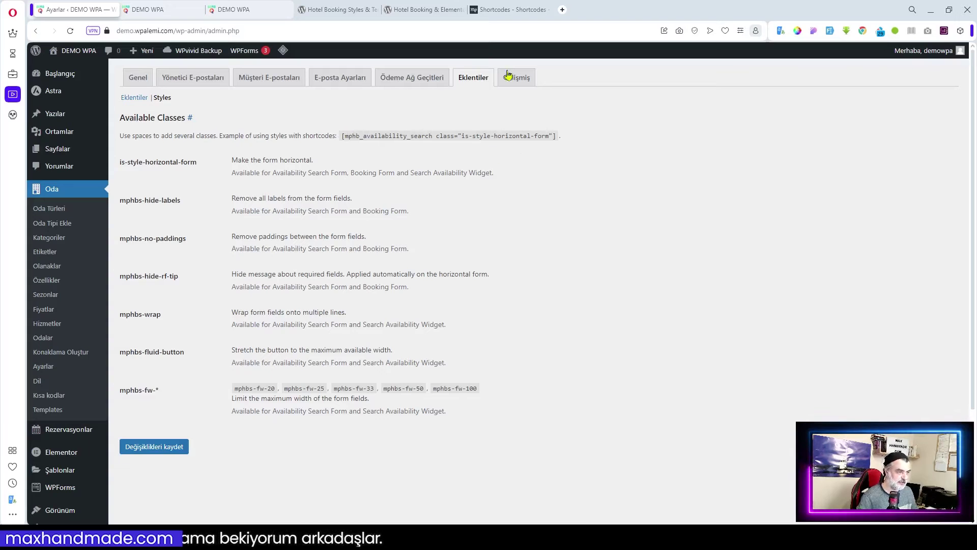
# - Copy the [mphb_availability_search] shortcode from MotoPress docs, then return to the hotel homepage
pyautogui.click(511, 9)
pyautogui.scroll(-3, 407, 379)
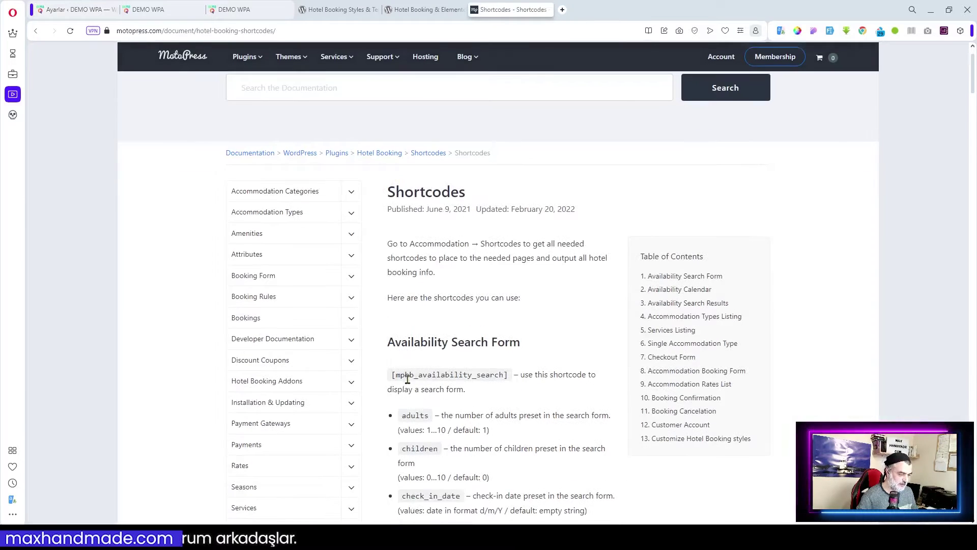
pyautogui.moveTo(391, 376); pyautogui.dragTo(511, 379)
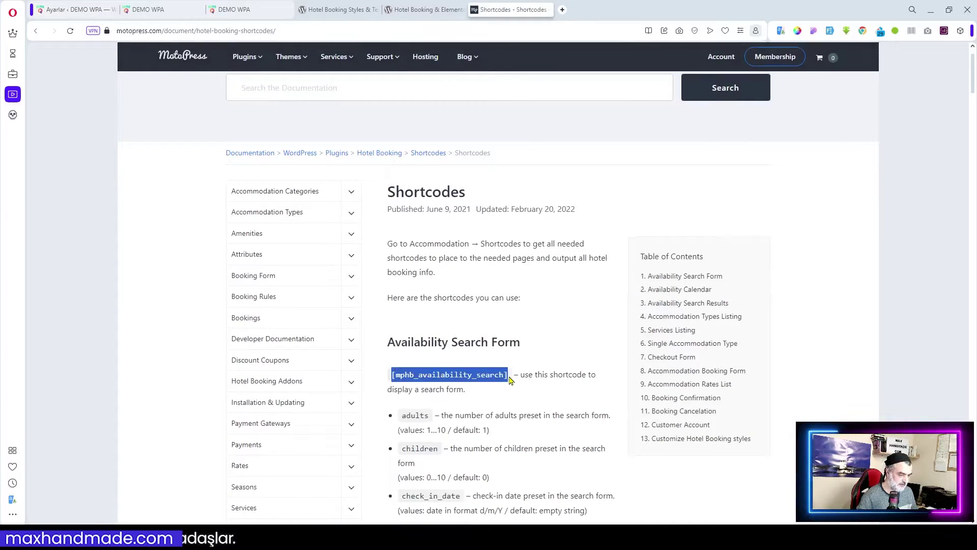
pyautogui.click(445, 352)
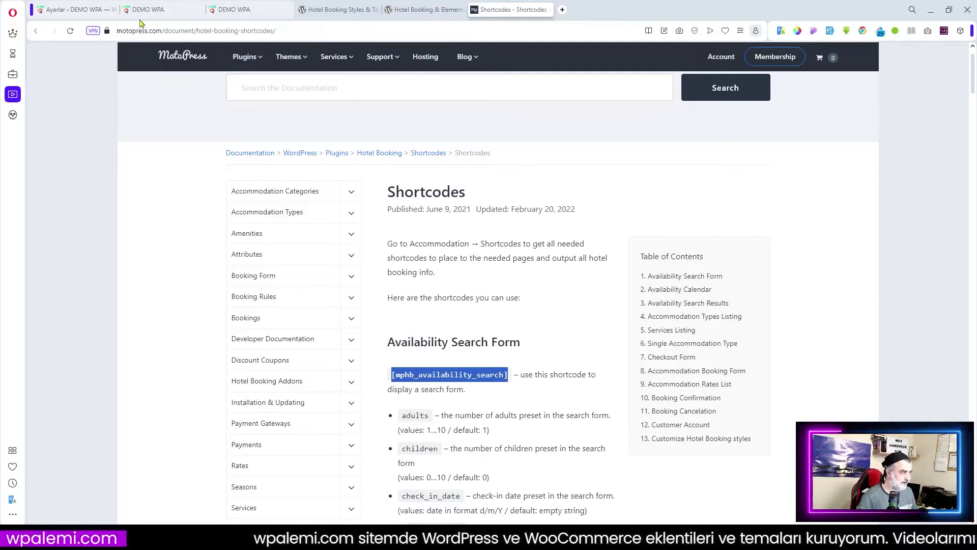
pyautogui.click(248, 9)
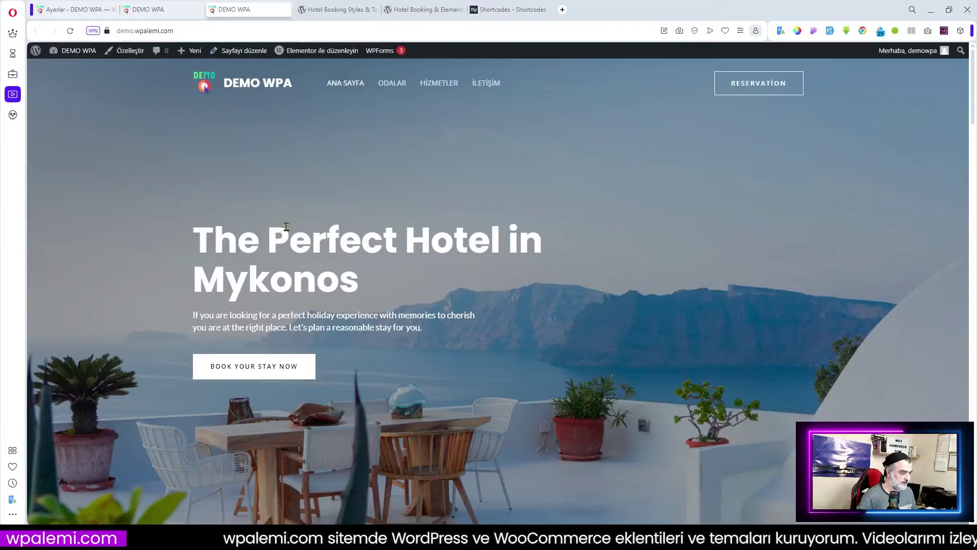
# - Open the homepage in Elementor and add a new container below the Mykonos hero
pyautogui.click(323, 51)
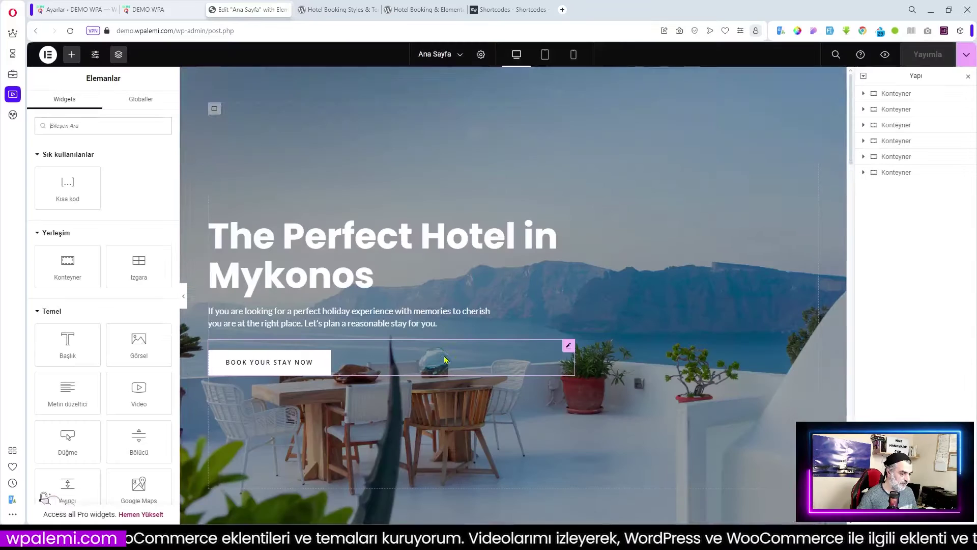
pyautogui.scroll(-3, 632, 382)
pyautogui.scroll(2, 524, 297)
pyautogui.scroll(2, 519, 366)
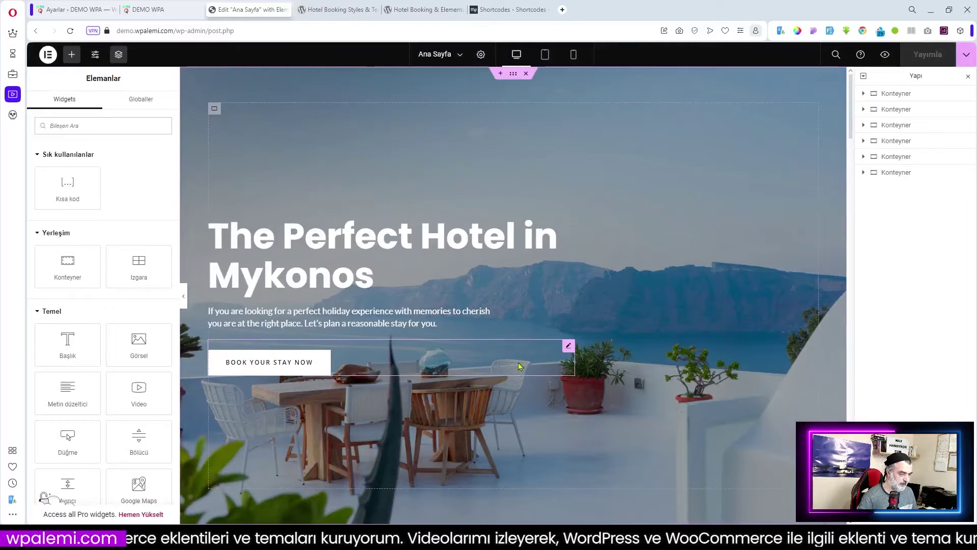
pyautogui.scroll(-2, 529, 401)
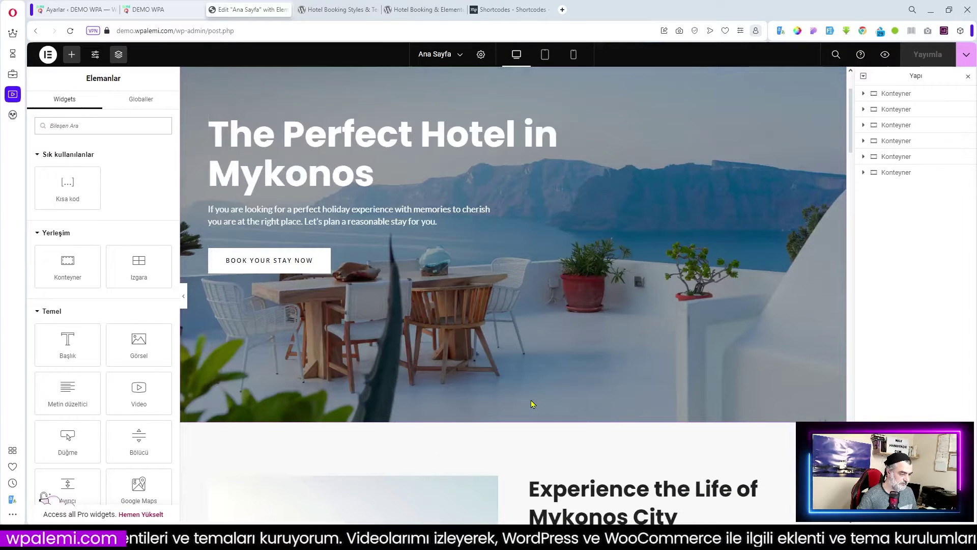
pyautogui.scroll(-2, 500, 342)
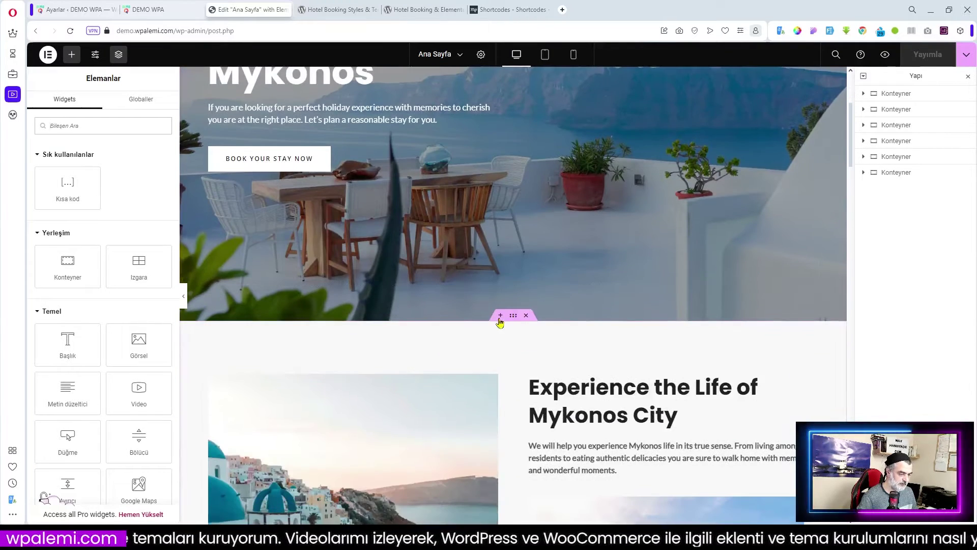
pyautogui.click(500, 316)
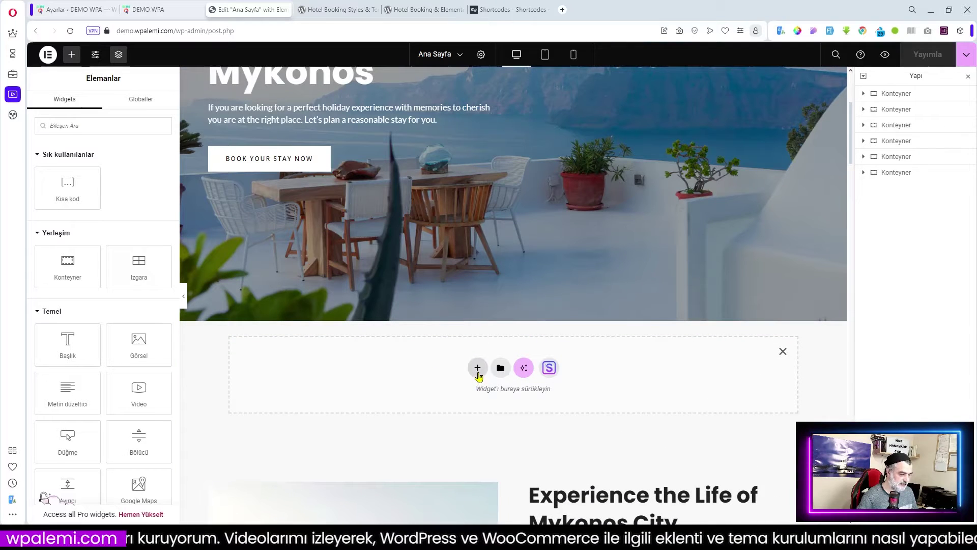
# - Drop the MotoPress Search Availability Form widget into the new container
pyautogui.click(48, 311)
pyautogui.click(48, 336)
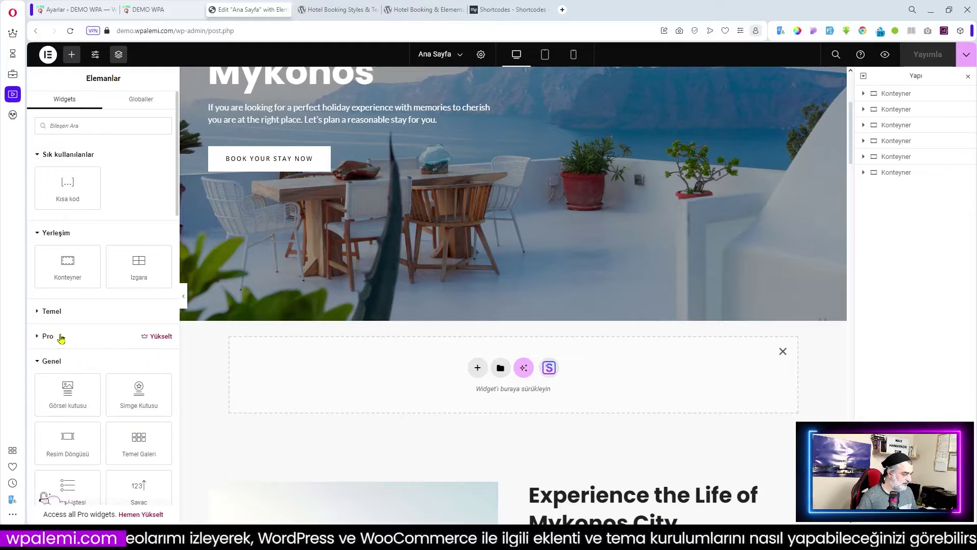
pyautogui.click(54, 361)
pyautogui.scroll(-3, 80, 356)
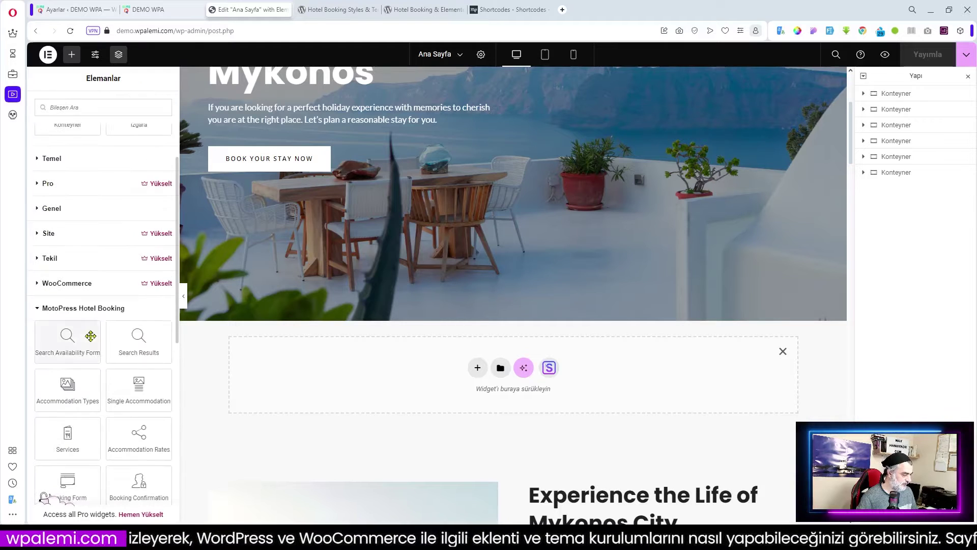
pyautogui.moveTo(66, 341); pyautogui.dragTo(468, 377)
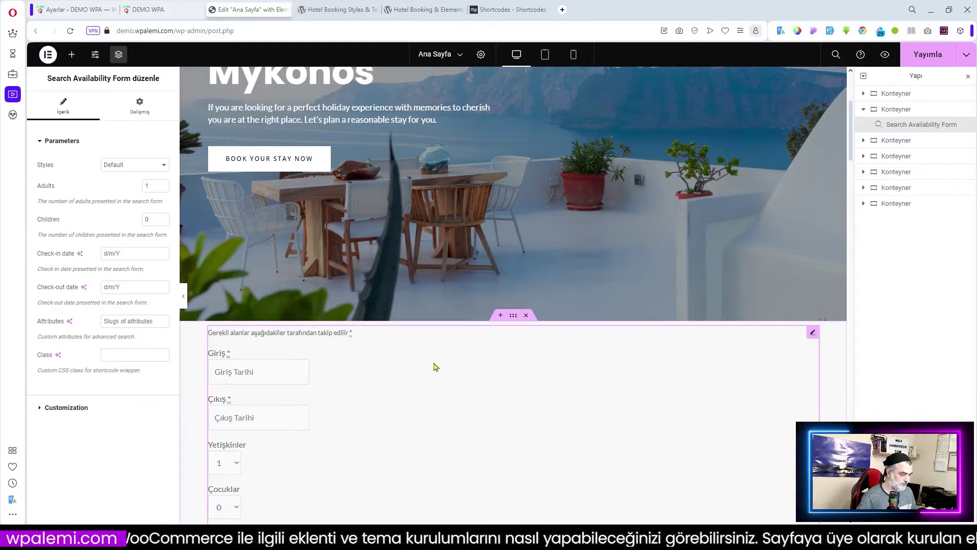
# - Set the Search Availability Form's style to Horizontal Form
pyautogui.scroll(-2, 432, 361)
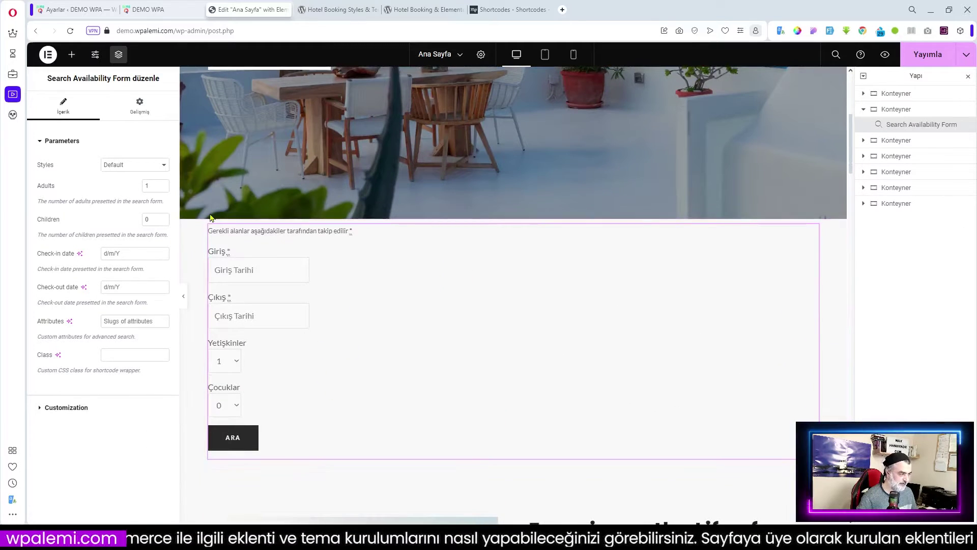
pyautogui.click(133, 165)
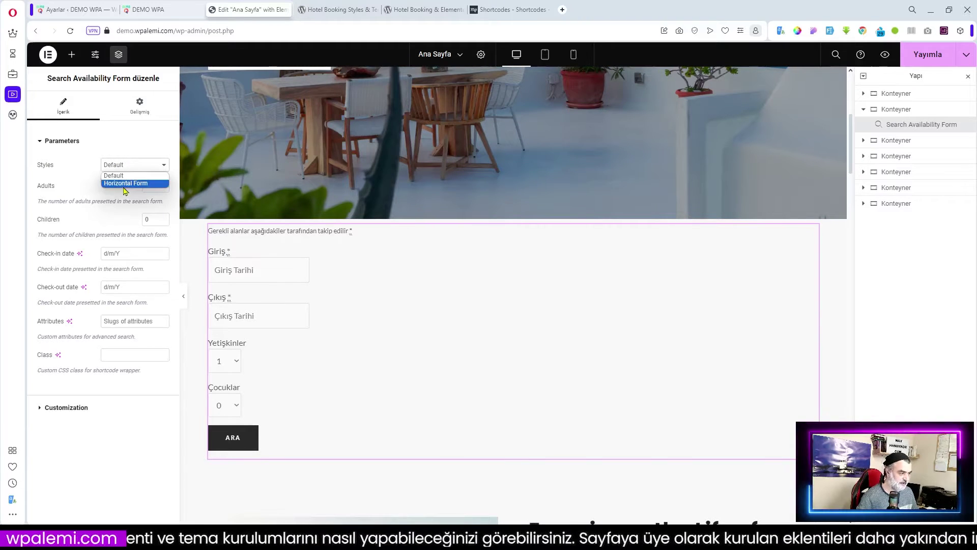
pyautogui.click(122, 183)
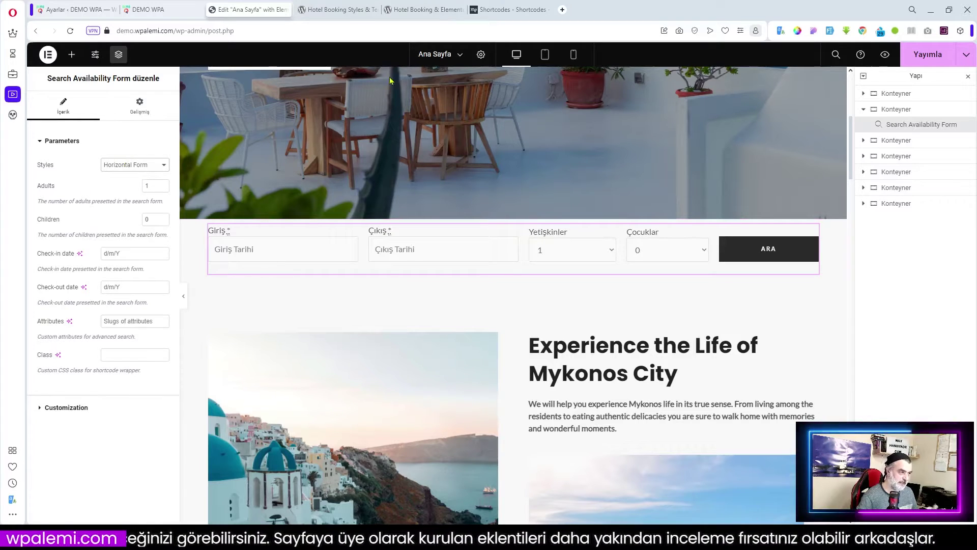
# - Check the Styles & Templates plugin page, then add a new container below the form
pyautogui.click(340, 10)
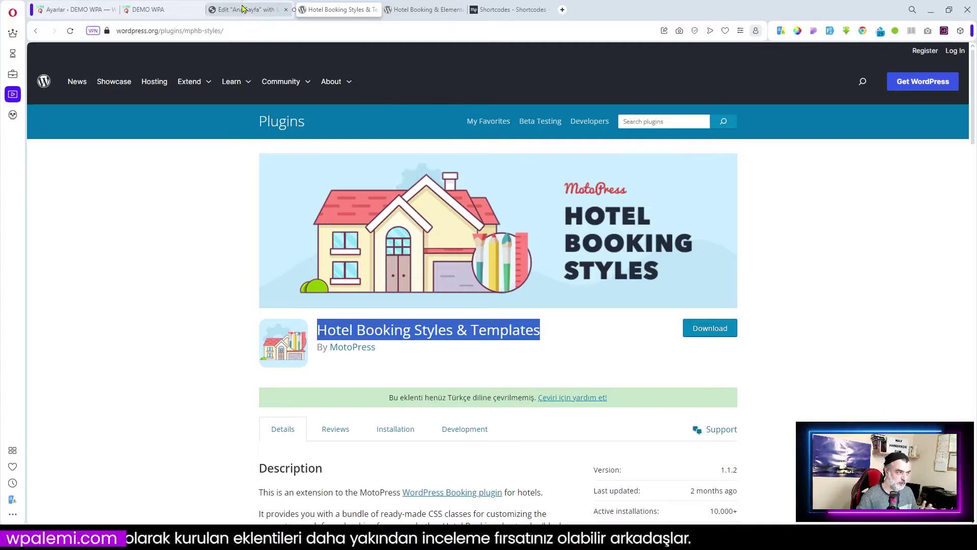
pyautogui.click(243, 11)
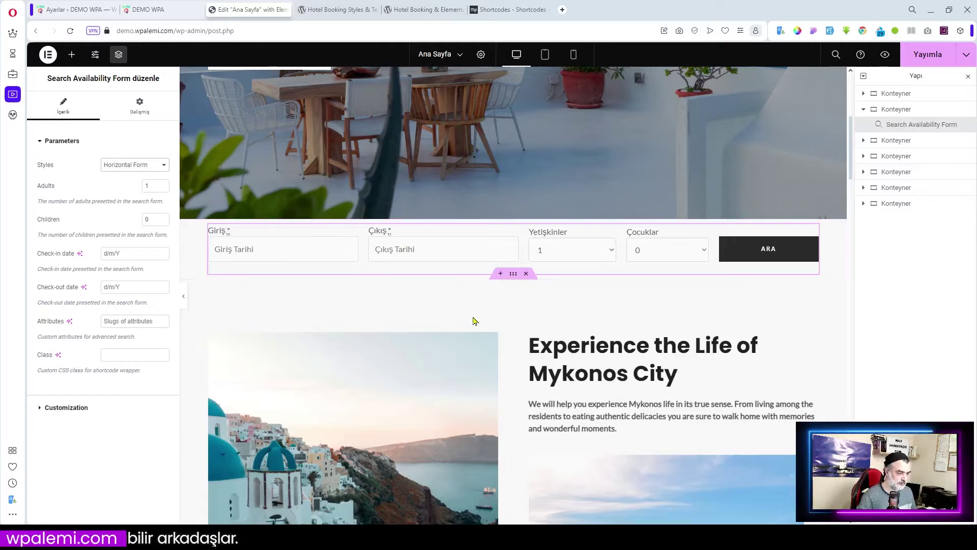
pyautogui.click(501, 275)
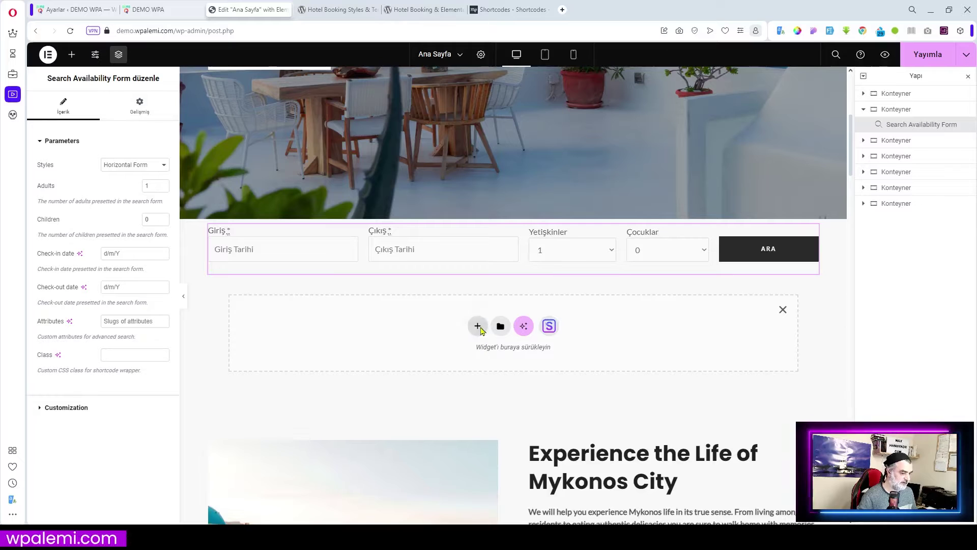
# - Create a single-column flexbox container holding a Shortcode widget
pyautogui.click(477, 326)
pyautogui.click(476, 356)
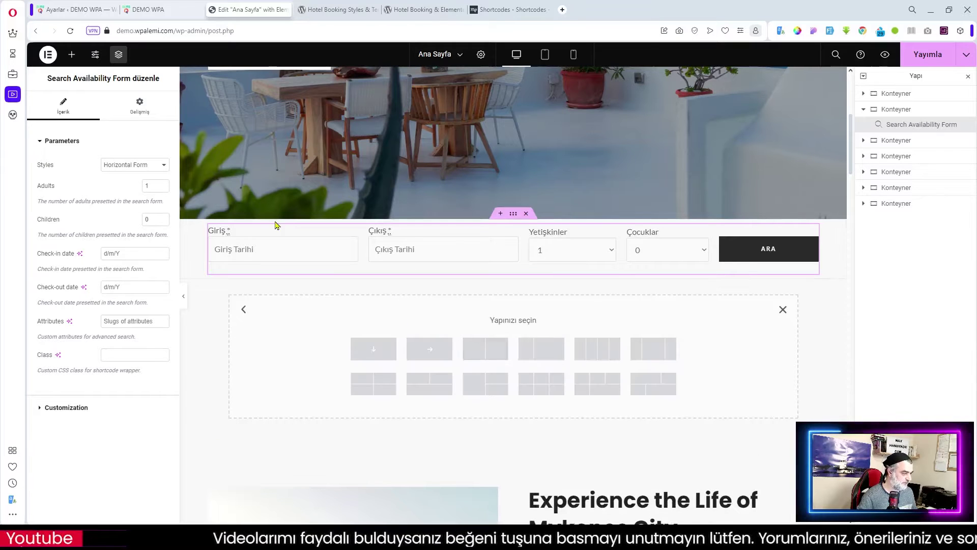
pyautogui.click(373, 348)
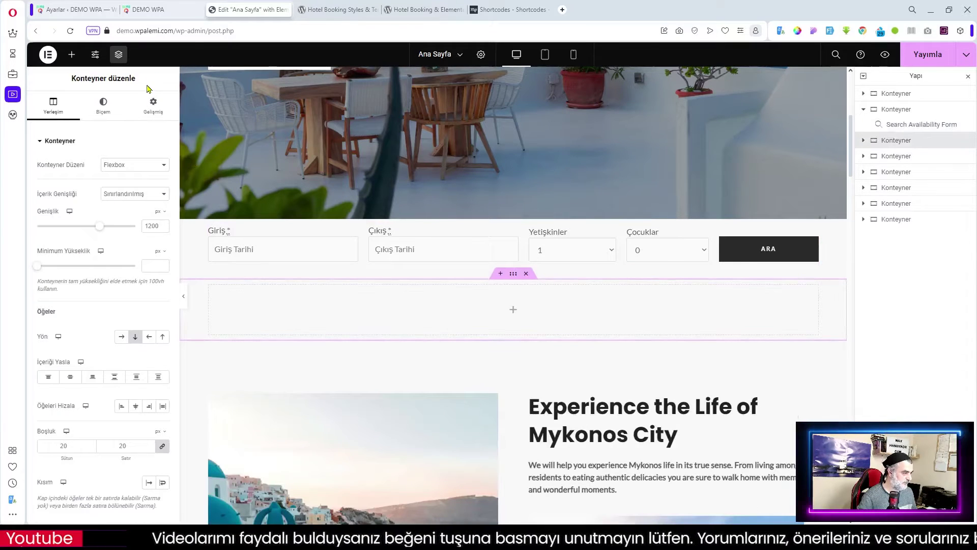
pyautogui.click(71, 54)
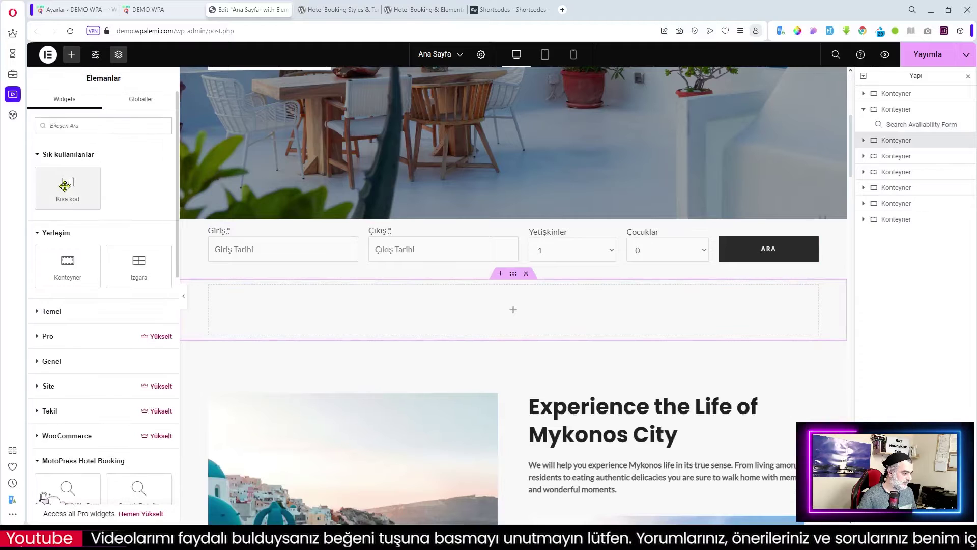
pyautogui.moveTo(67, 187); pyautogui.dragTo(429, 310)
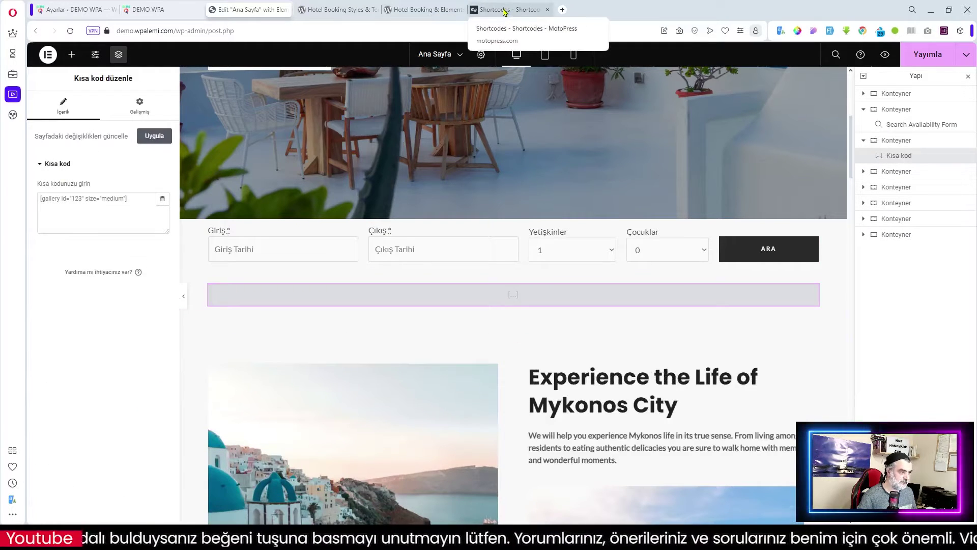
# - Copy the example horizontal-form availability search shortcode from the Styles settings page into the Shortcode widget
pyautogui.click(418, 11)
pyautogui.click(498, 12)
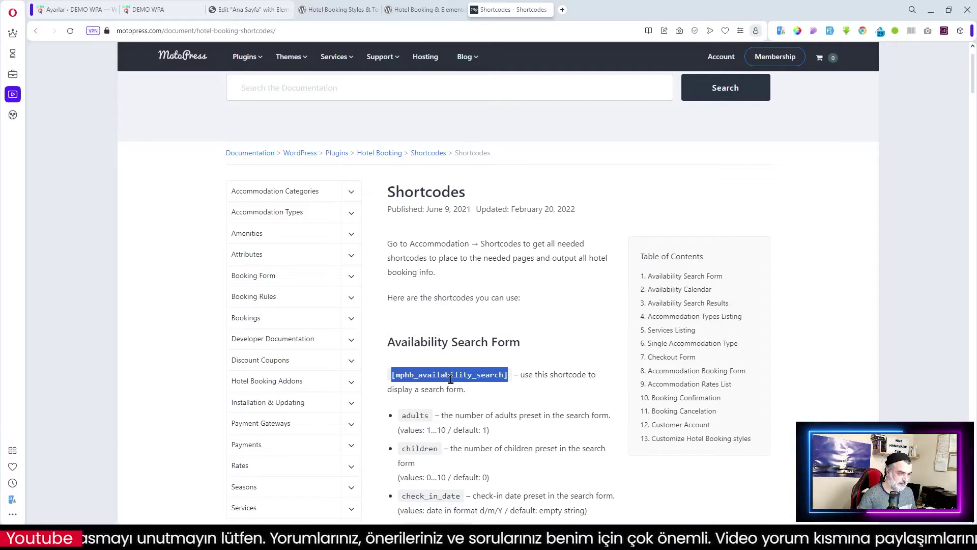
pyautogui.click(328, 9)
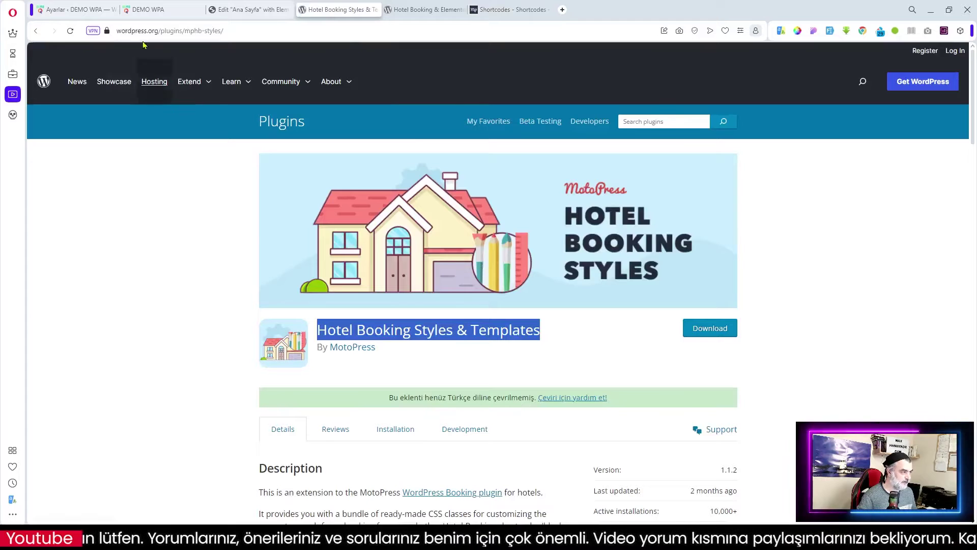
pyautogui.click(72, 14)
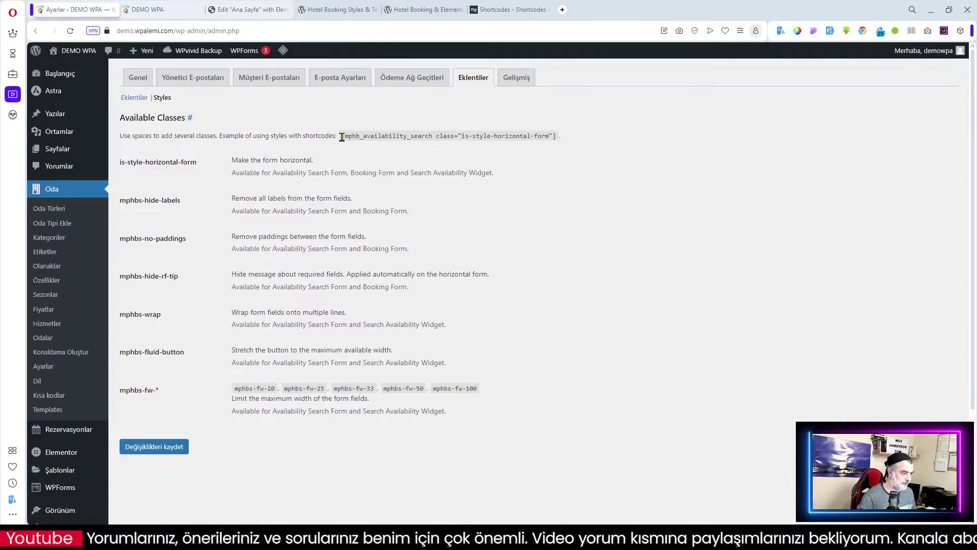
pyautogui.moveTo(342, 135); pyautogui.dragTo(560, 134)
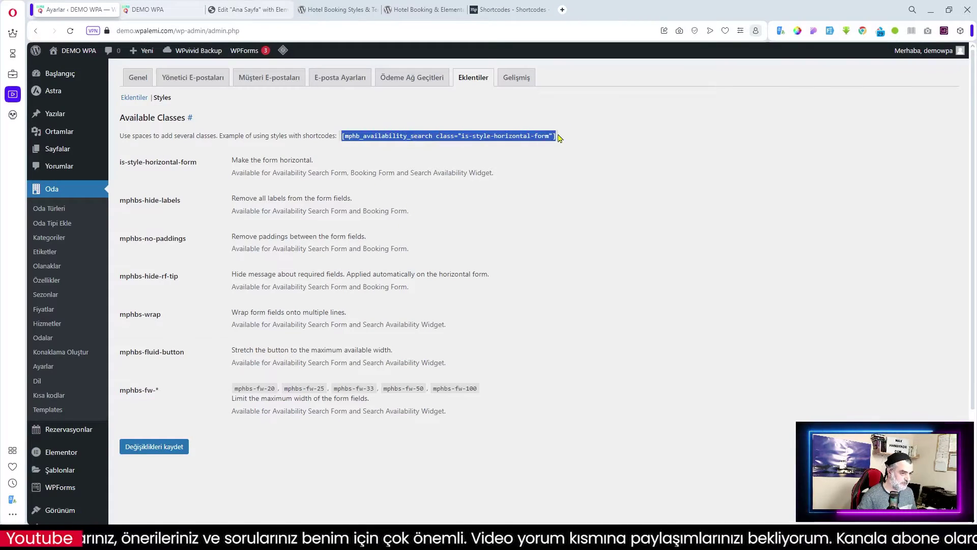
pyautogui.click(442, 116)
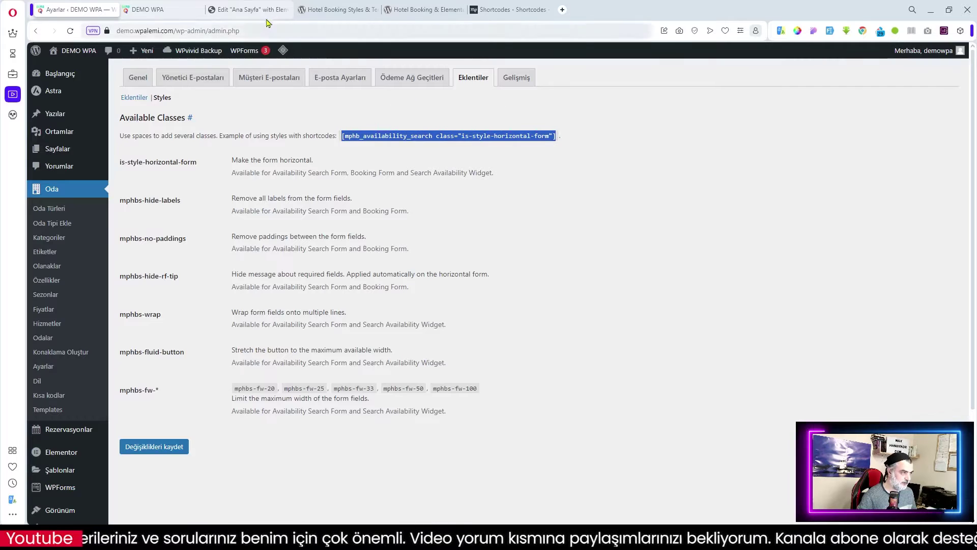
pyautogui.click(265, 10)
pyautogui.click(133, 219)
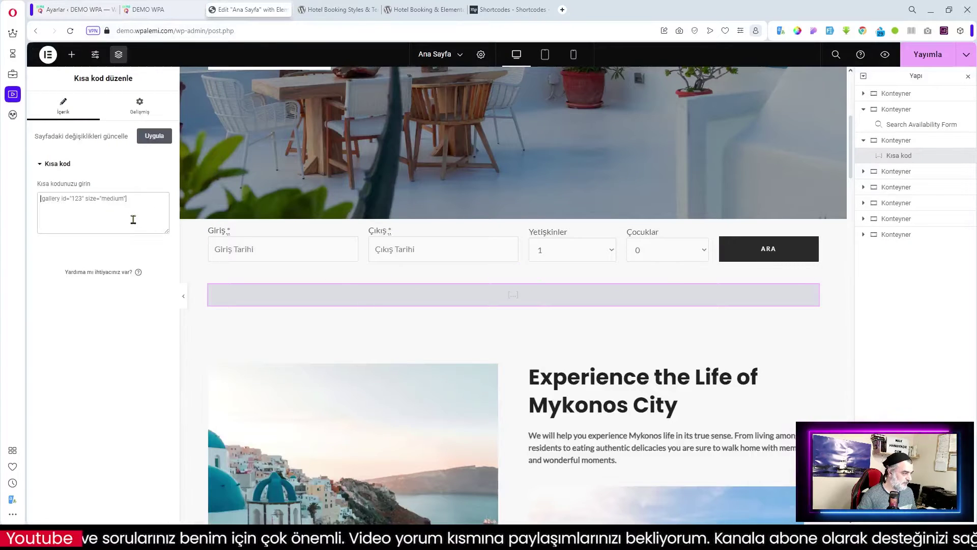
pyautogui.hotkey('ctrl', 'v')
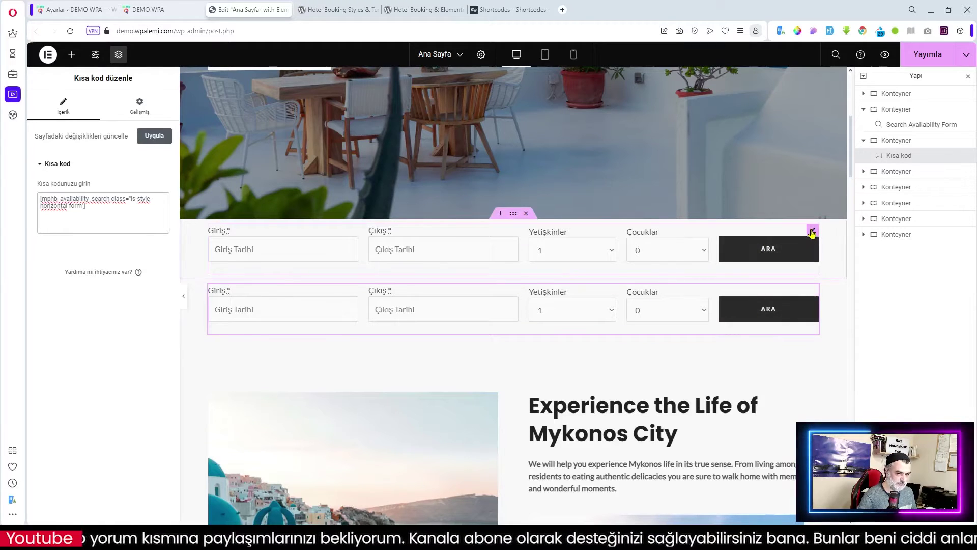
# - Try the upper form's Customization toggles, leaving only Hide Tips switched on
pyautogui.click(812, 228)
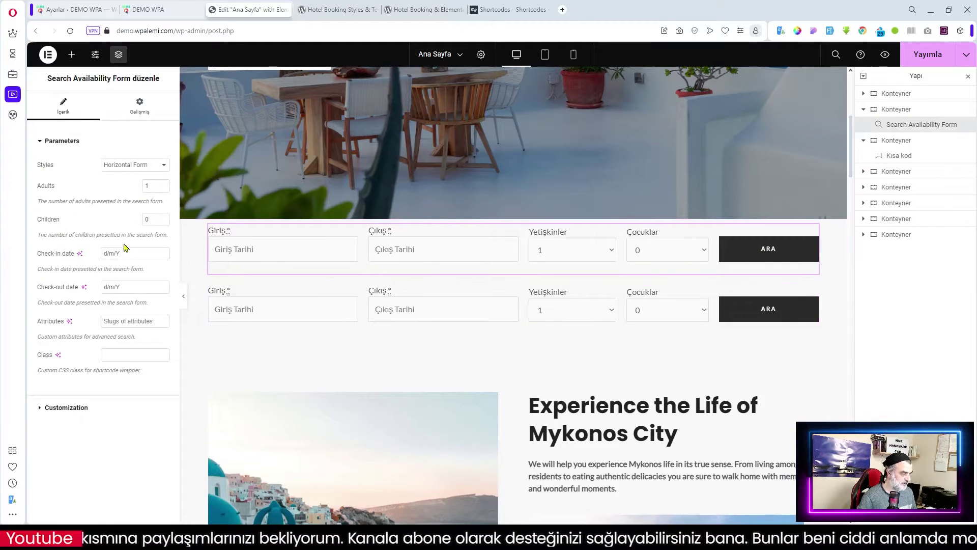
pyautogui.click(66, 408)
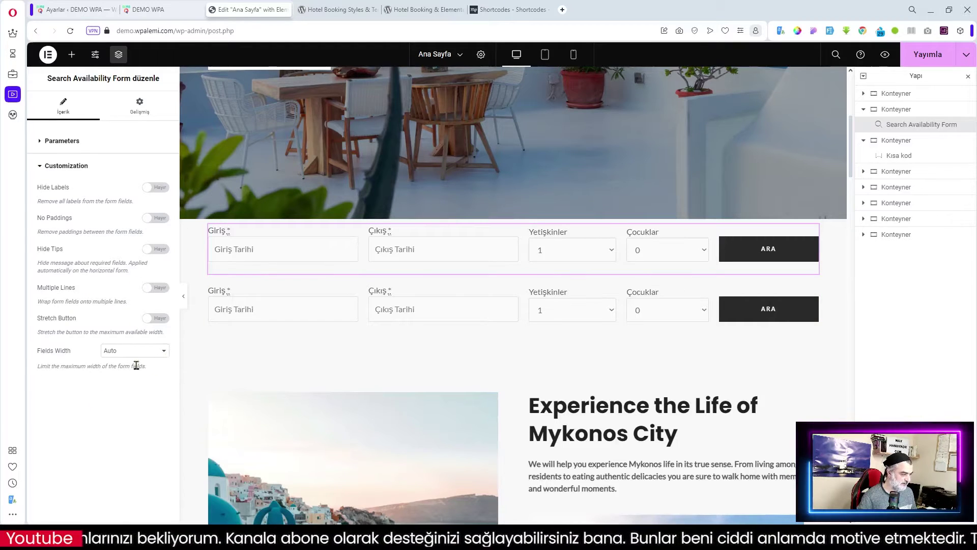
pyautogui.click(164, 320)
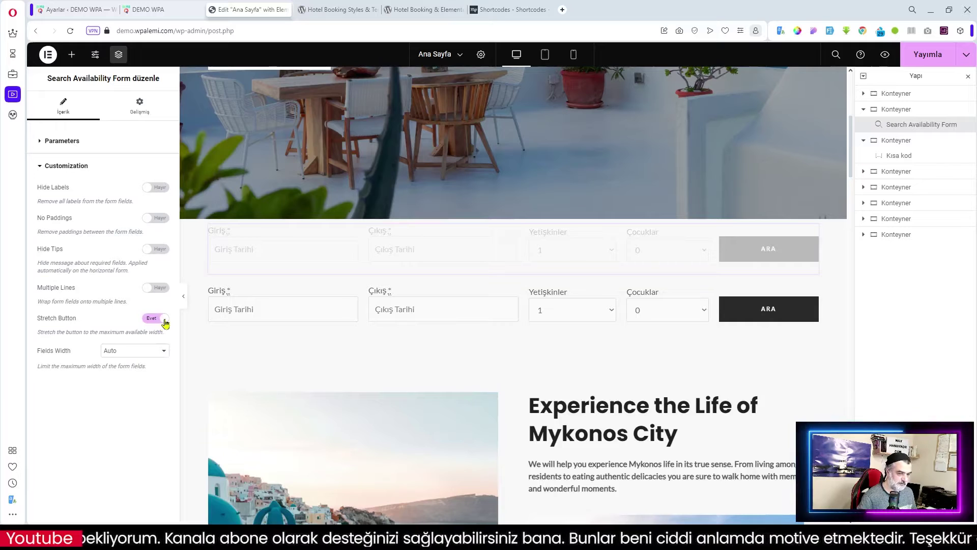
pyautogui.click(147, 321)
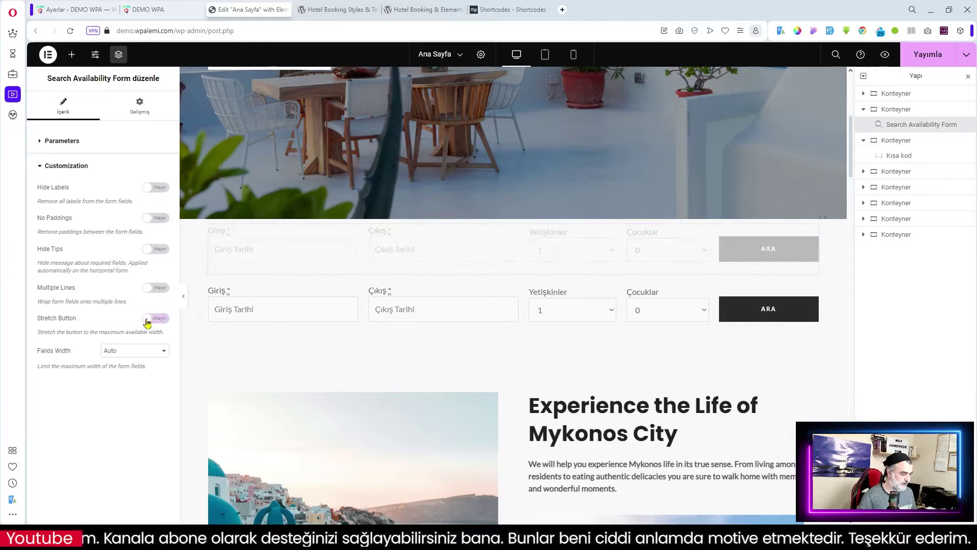
pyautogui.click(163, 189)
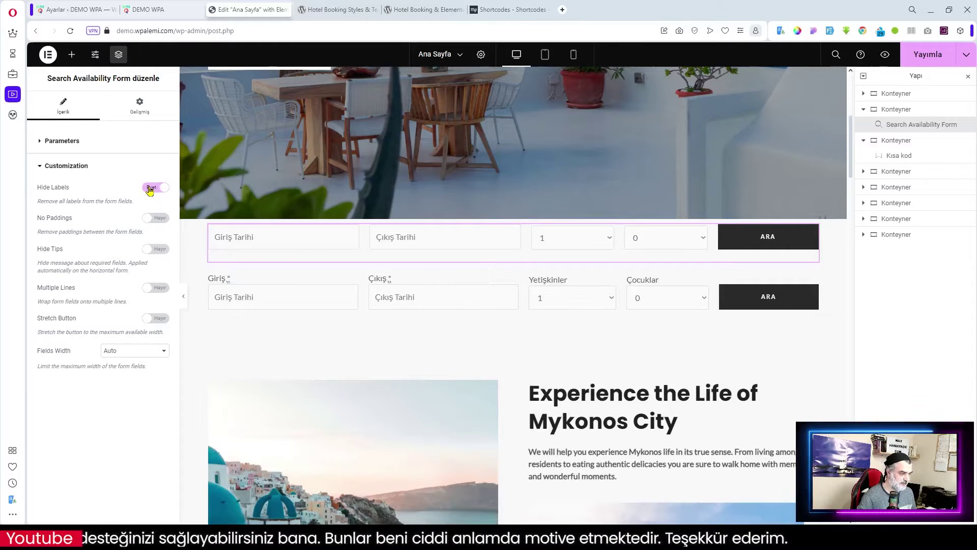
pyautogui.click(151, 188)
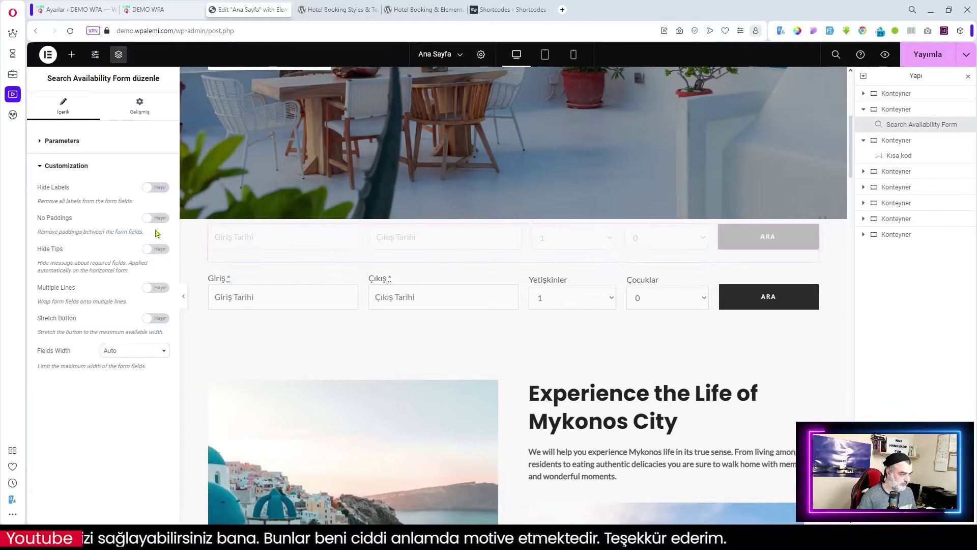
pyautogui.click(161, 219)
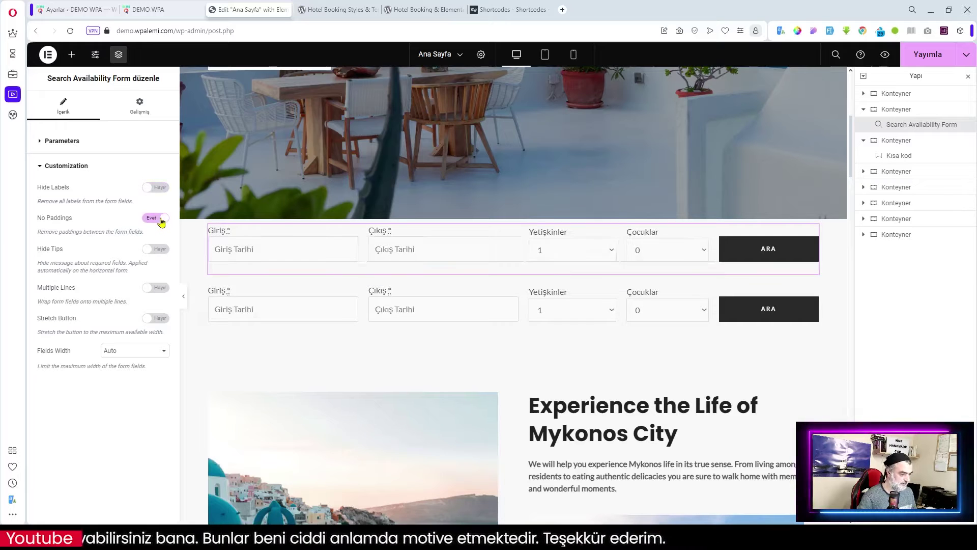
pyautogui.click(152, 219)
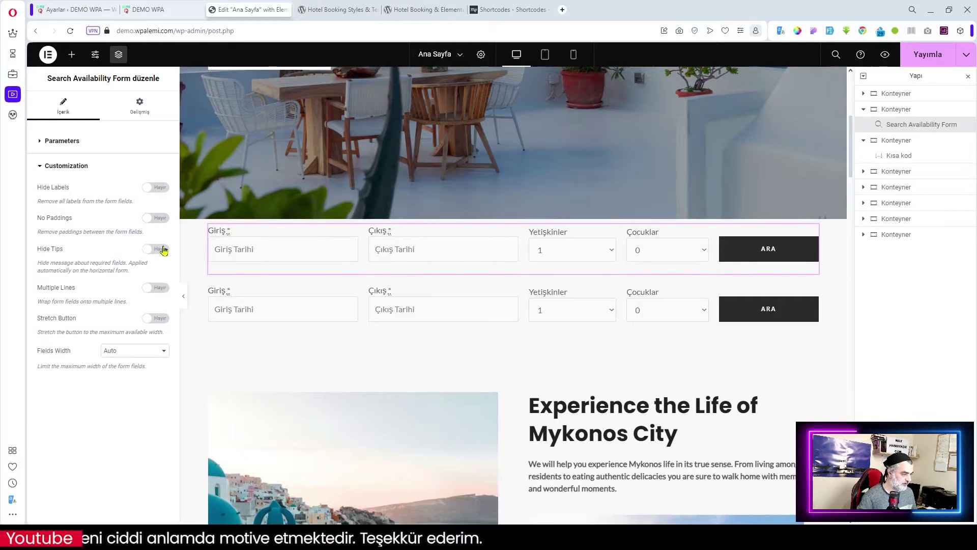
pyautogui.click(159, 249)
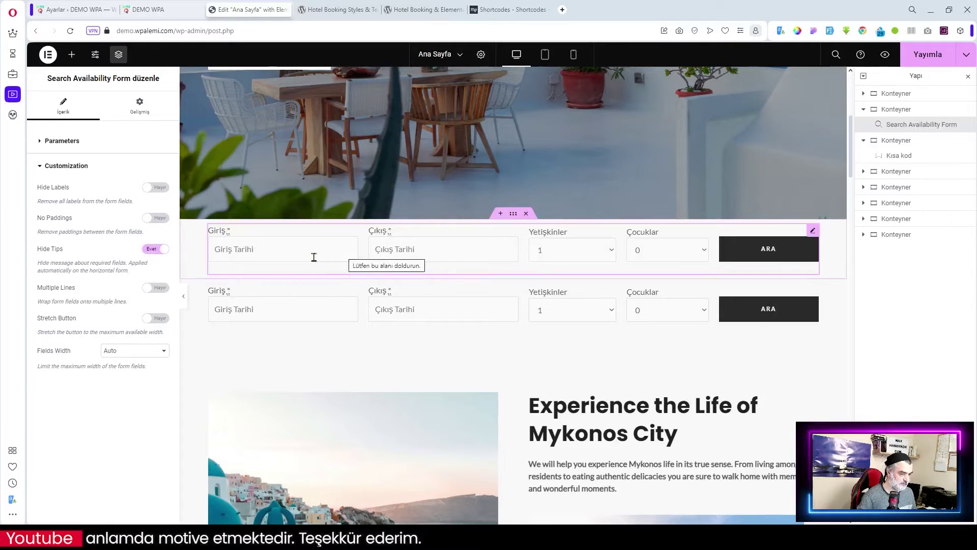
pyautogui.click(152, 249)
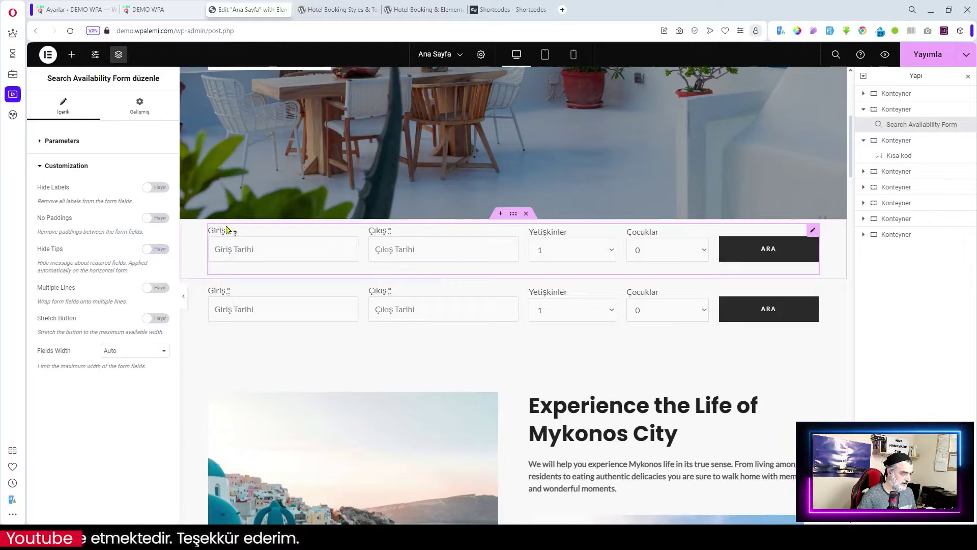
pyautogui.click(154, 249)
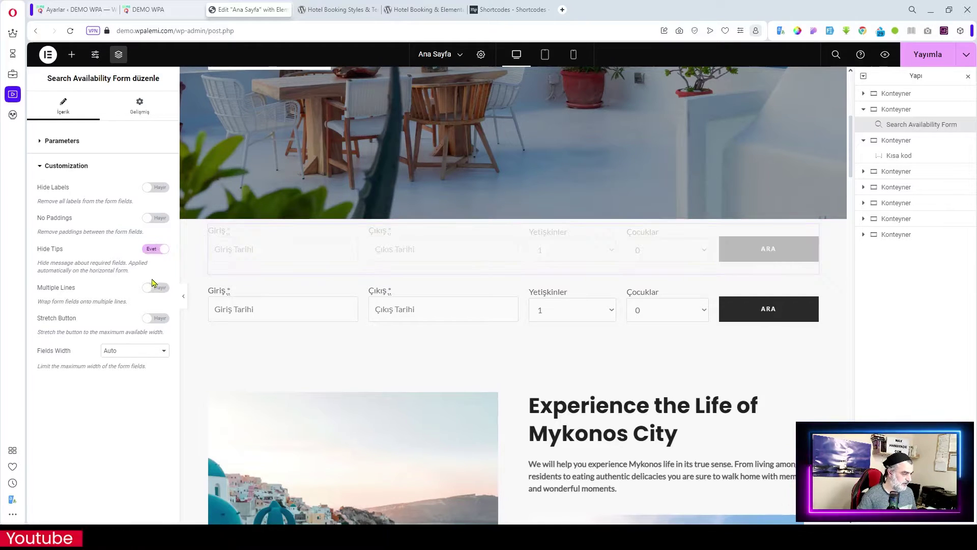
# - Keep fields on one line at Auto width, delete the Shortcode container, and publish (Yayımla)
pyautogui.click(160, 289)
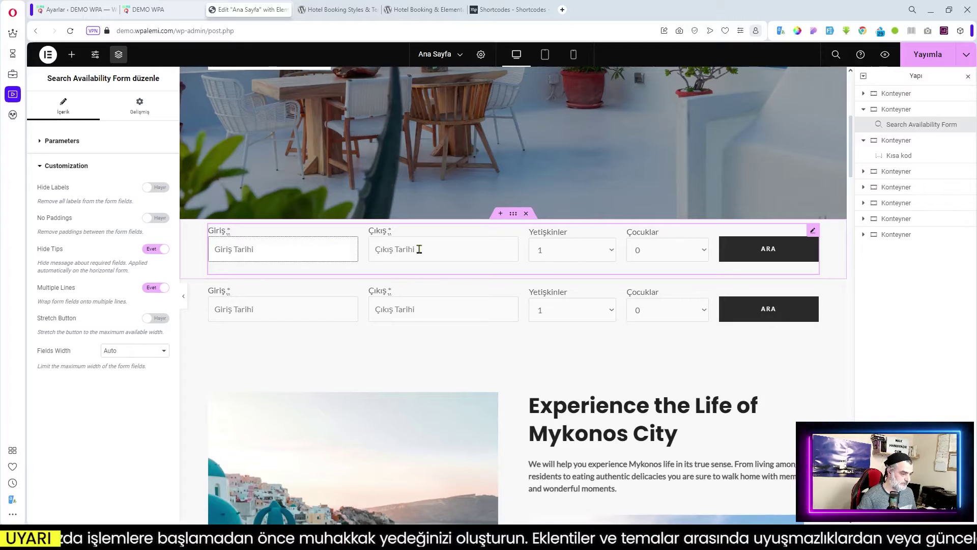
pyautogui.click(154, 288)
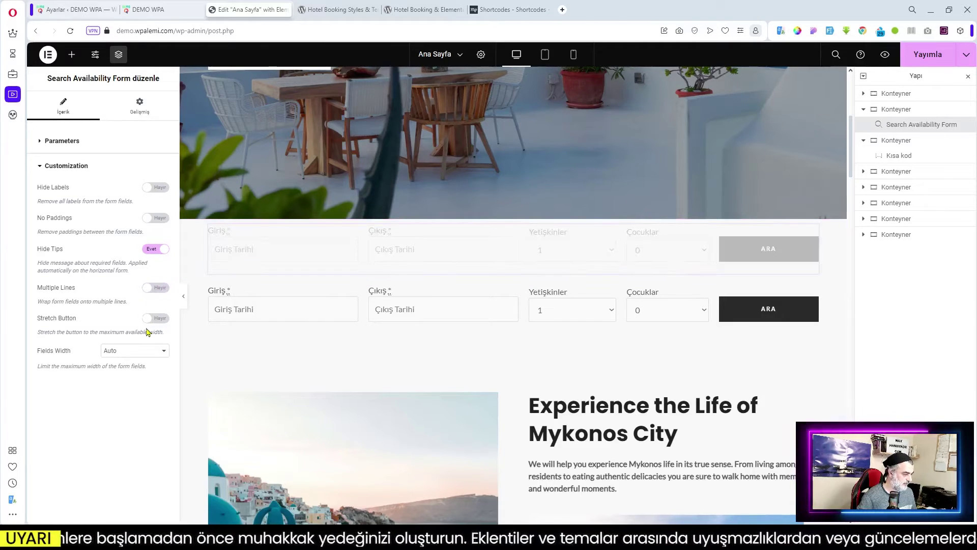
pyautogui.click(136, 351)
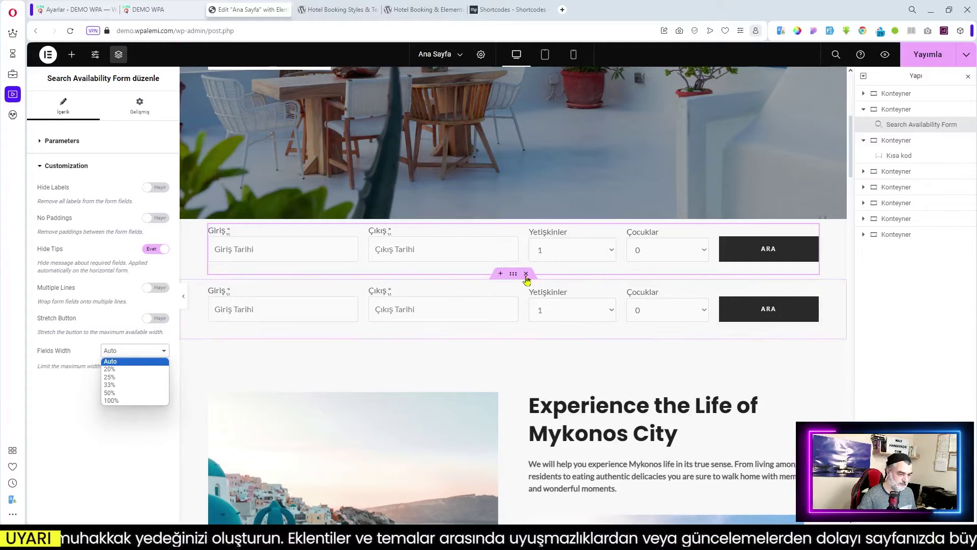
pyautogui.click(526, 273)
pyautogui.click(525, 273)
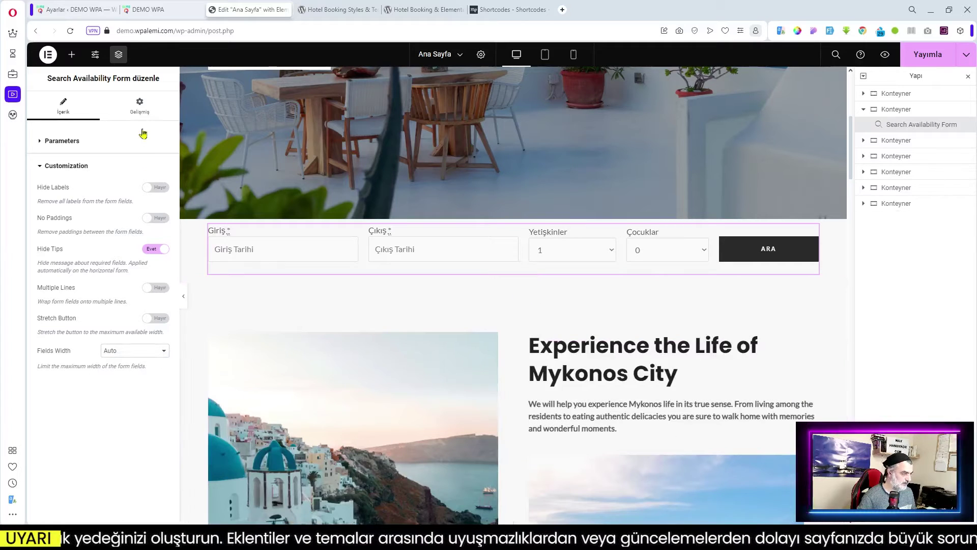
pyautogui.click(923, 56)
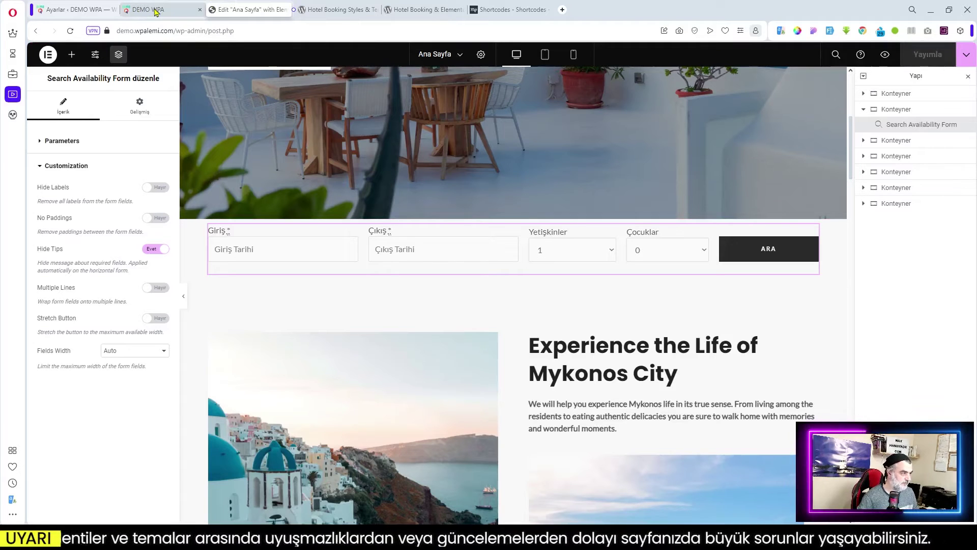
# - Reload the live home page and submit the empty search form to check its validation
pyautogui.click(155, 10)
pyautogui.press('F5')
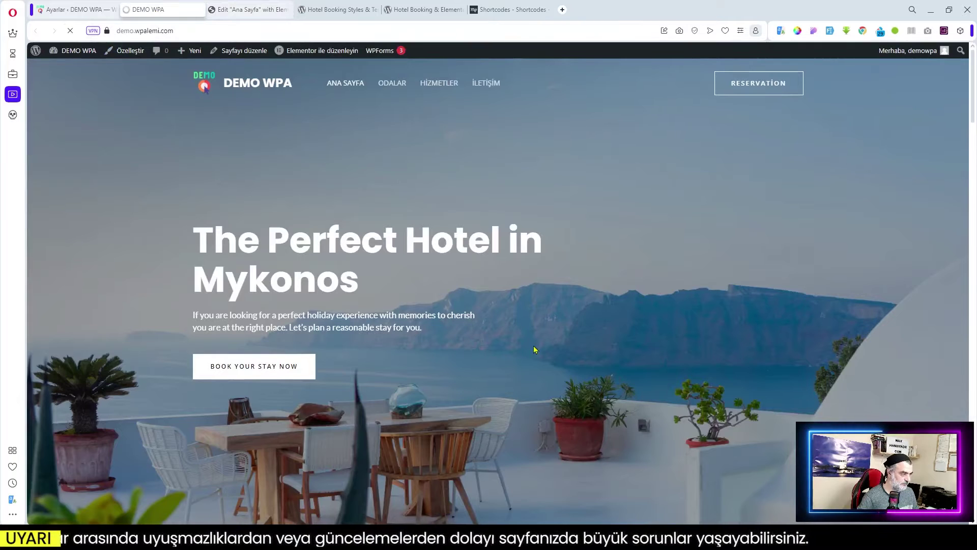
pyautogui.scroll(-2, 533, 346)
pyautogui.scroll(-4, 534, 349)
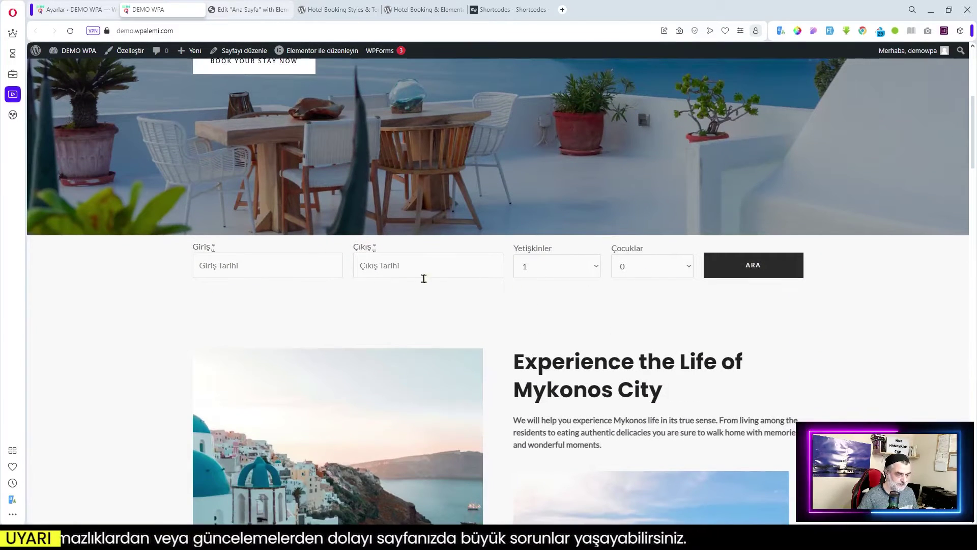
pyautogui.click(758, 277)
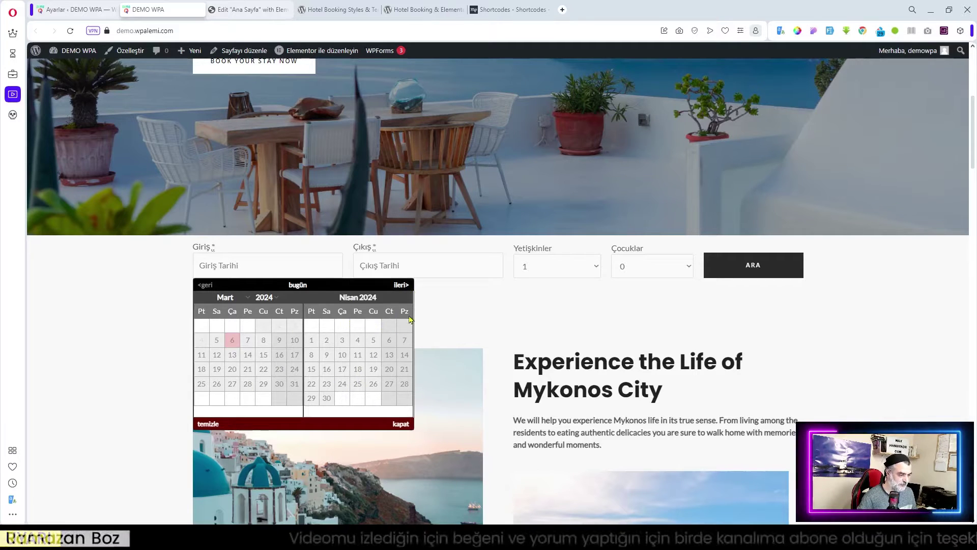
pyautogui.click(368, 161)
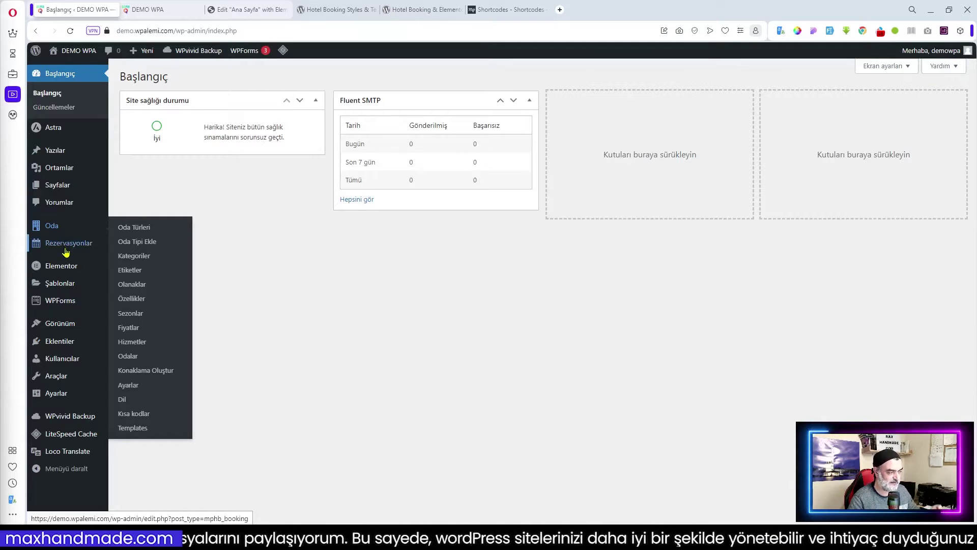
# - Open Oda > Templates and start a new accommodation template
pyautogui.moveTo(65, 249)
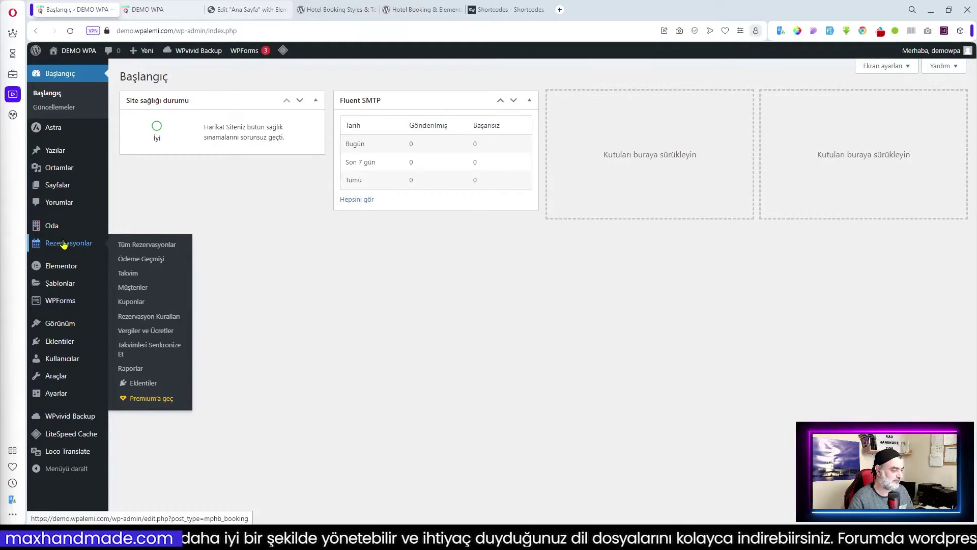
pyautogui.moveTo(60, 232)
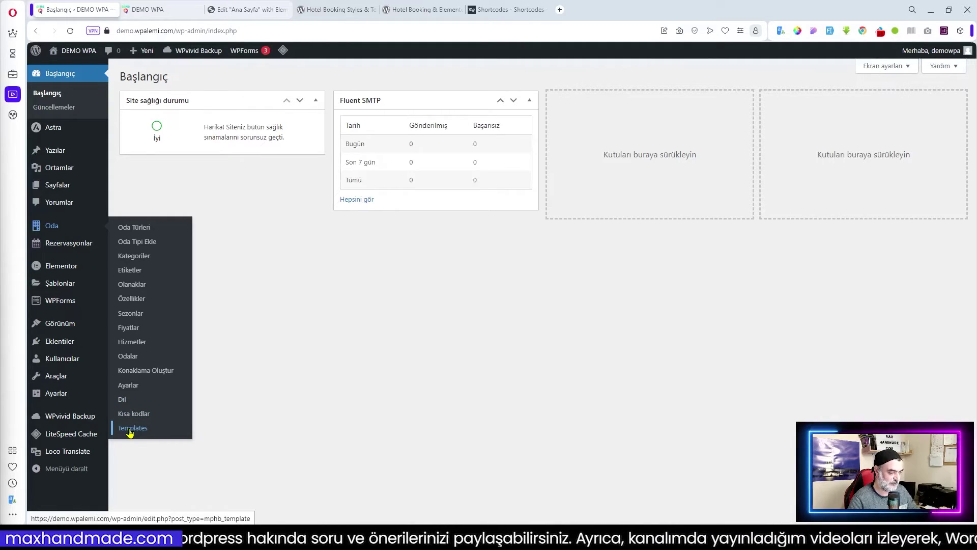
pyautogui.click(131, 429)
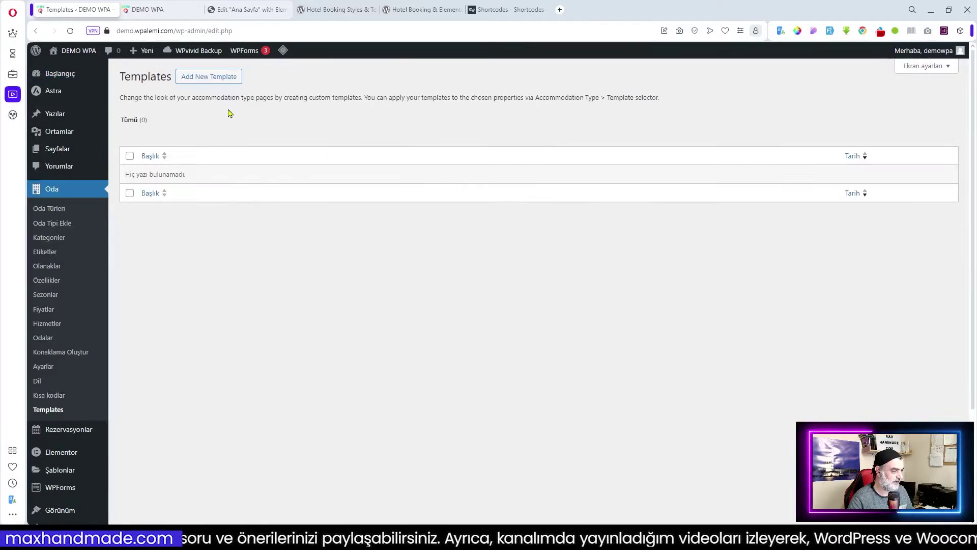
pyautogui.click(202, 81)
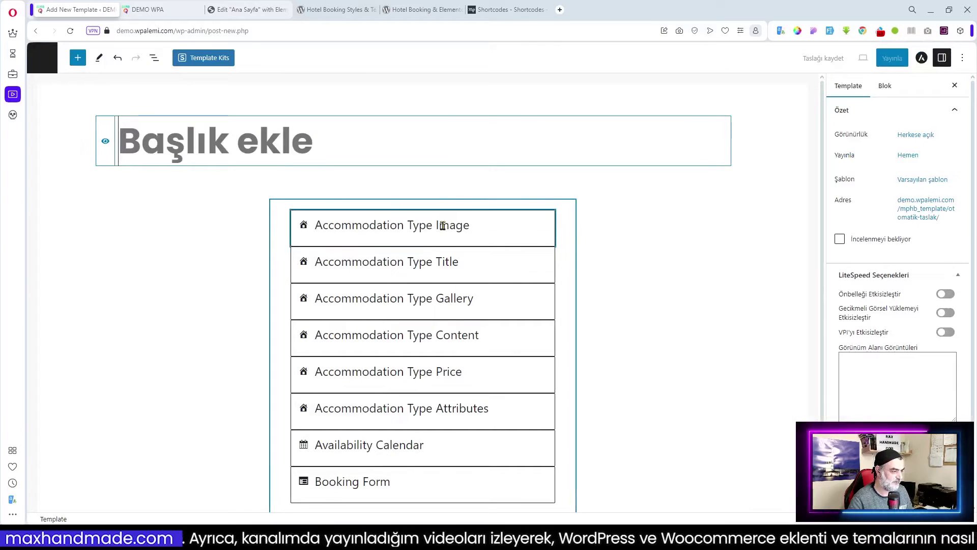
# - Inspect the Accommodation Type Image and Title blocks, then exit the editor without saving
pyautogui.click(411, 201)
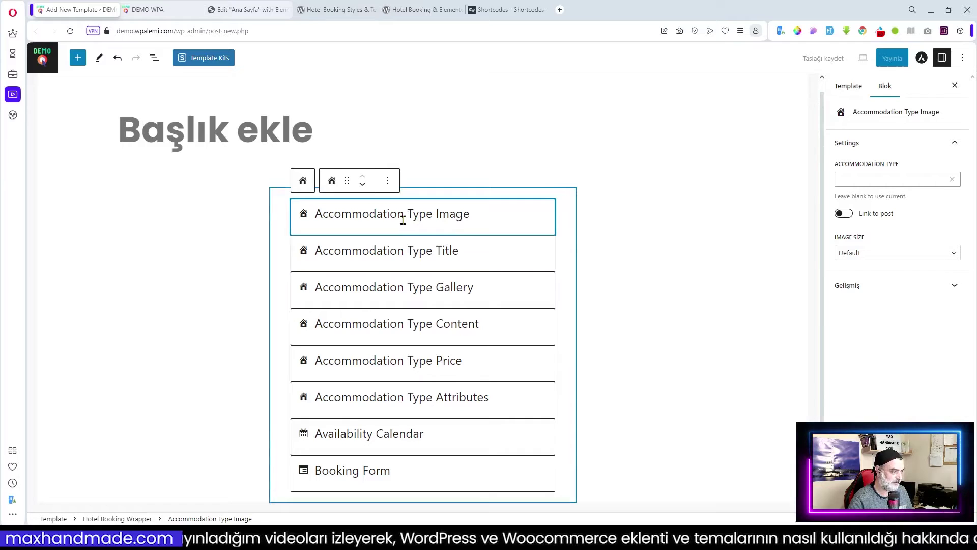
pyautogui.click(410, 251)
pyautogui.click(432, 215)
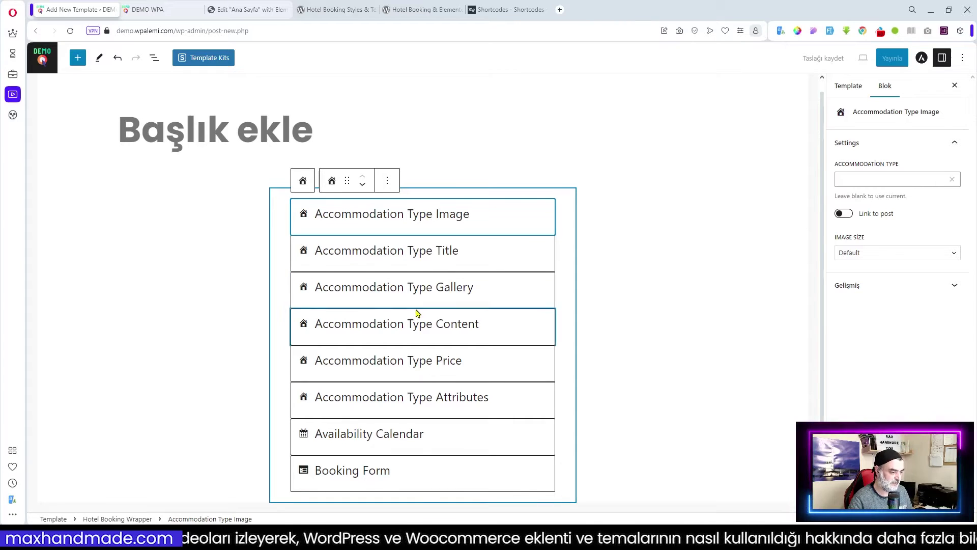
pyautogui.scroll(1, 131, 109)
pyautogui.scroll(-1, 393, 230)
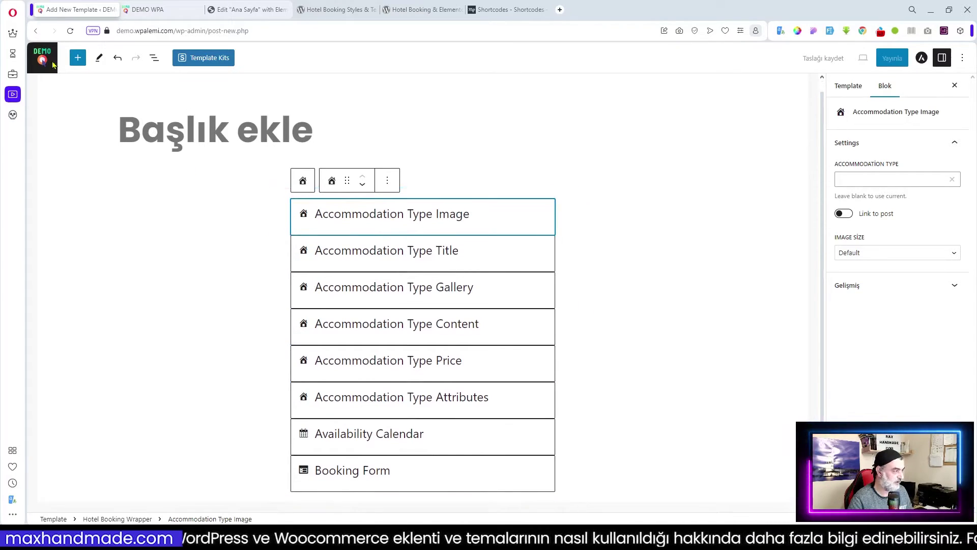
pyautogui.click(42, 61)
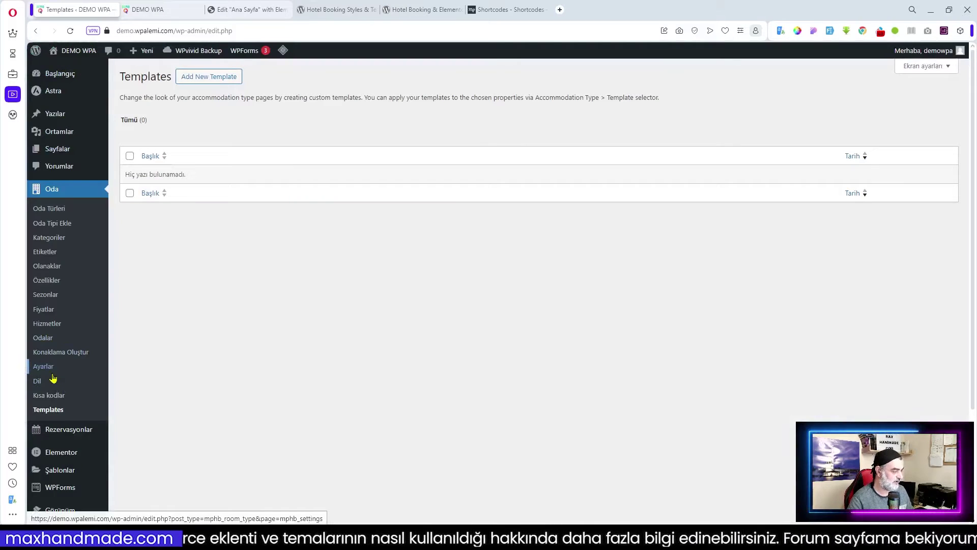
# - Open Oda > Ayarlar, keeping Arama sonuçları as the search results page and leaving the terms page unset
pyautogui.click(44, 366)
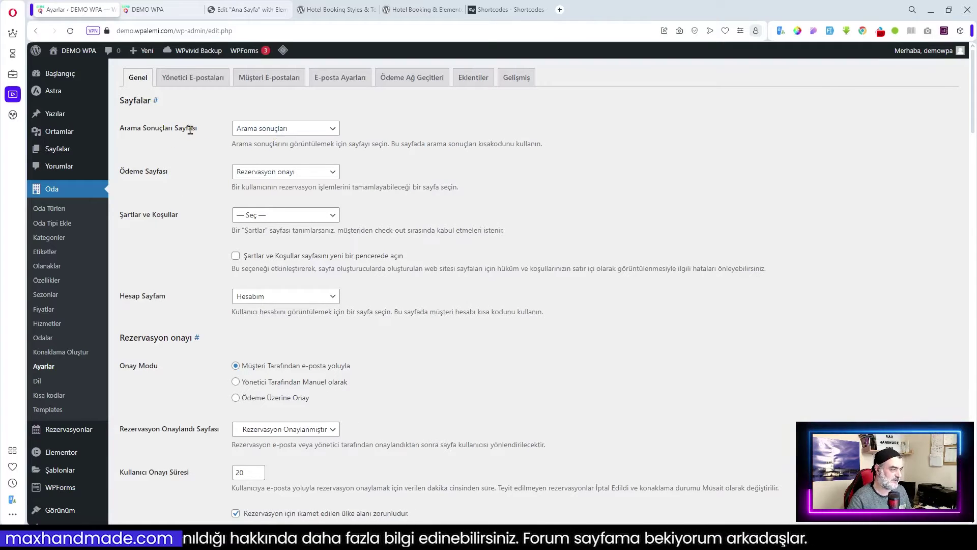
pyautogui.click(280, 130)
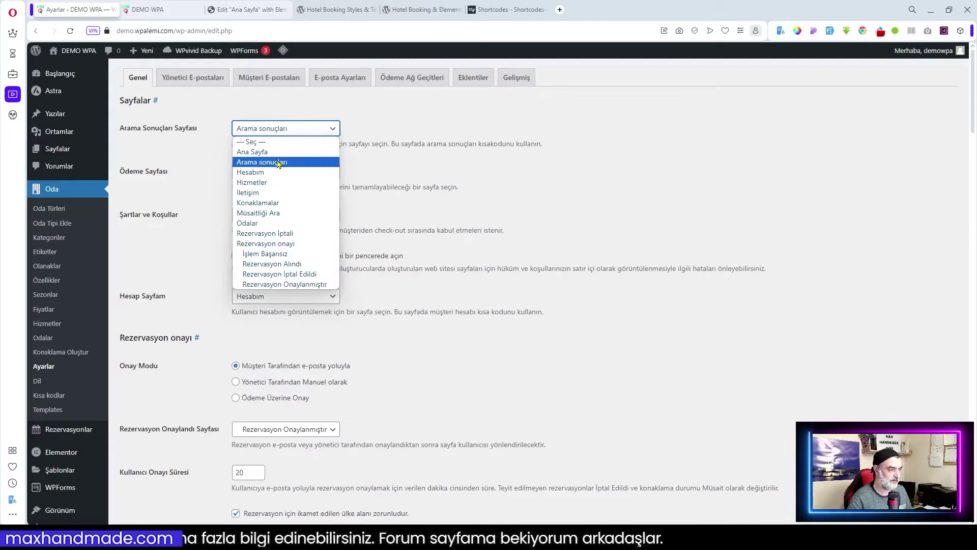
pyautogui.click(279, 163)
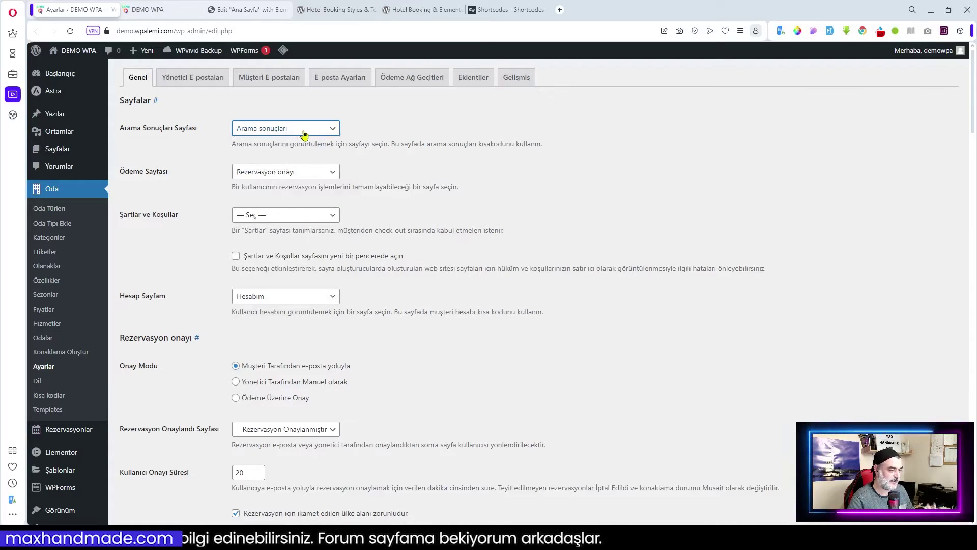
pyautogui.click(290, 216)
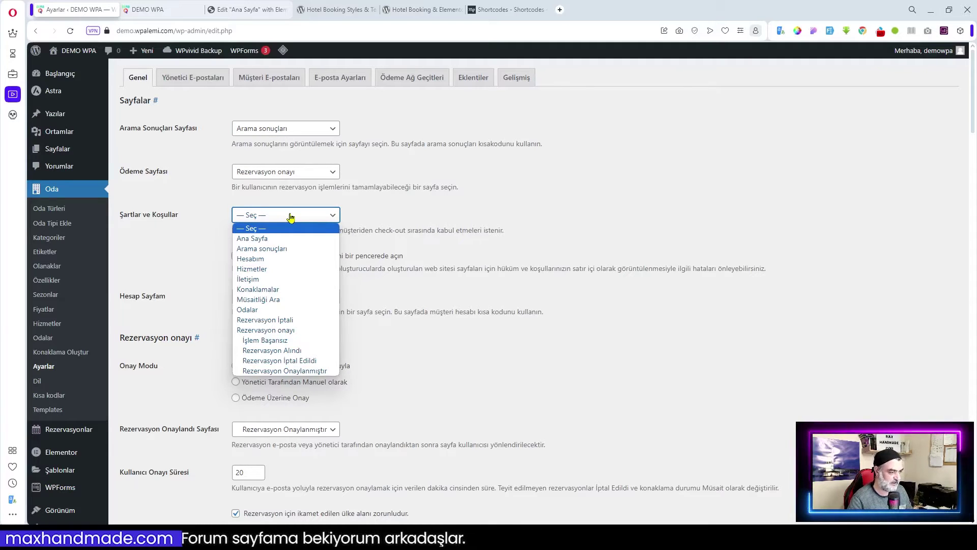
pyautogui.click(360, 216)
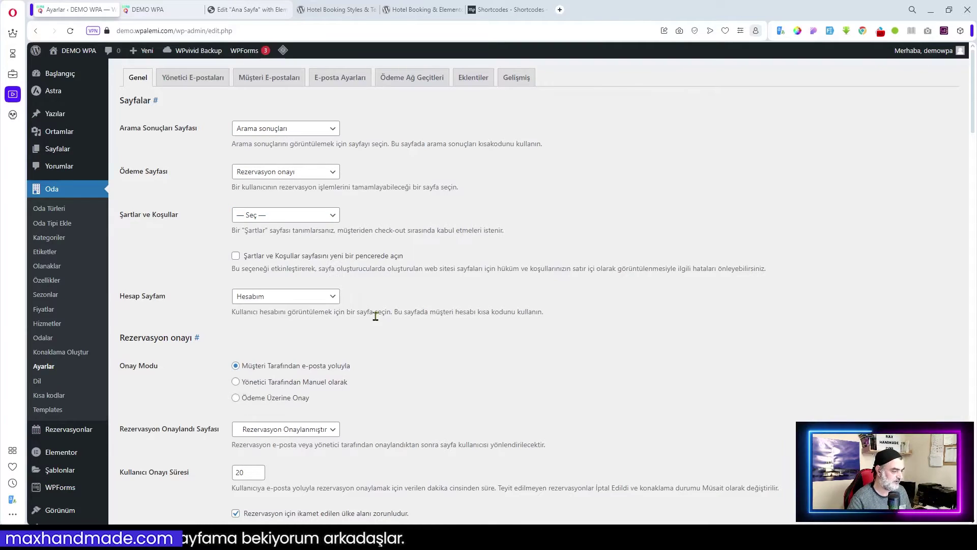
pyautogui.scroll(-2, 308, 310)
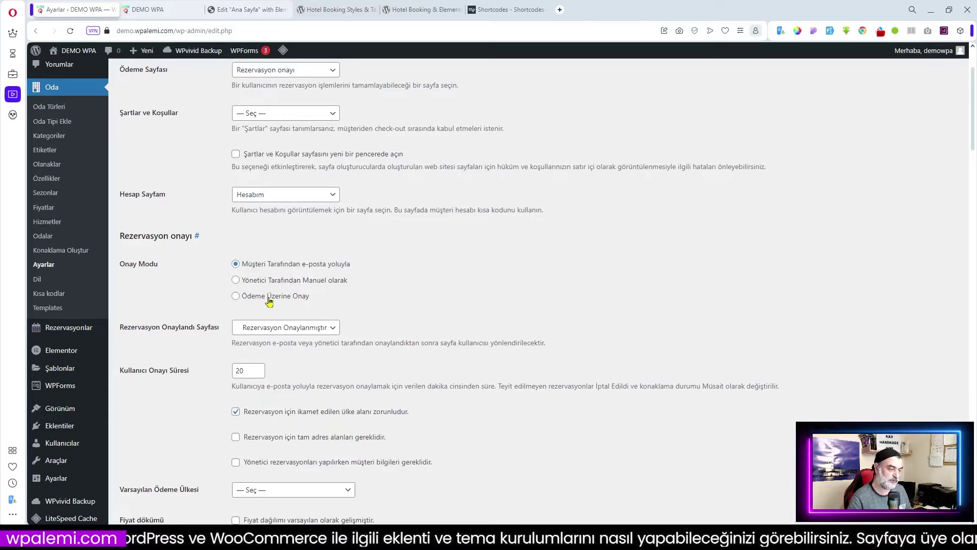
# - Choose Ödeme Üzerine Onay confirmation and Türkiye as Varsayılan Ödeme Ülkesi
pyautogui.click(270, 297)
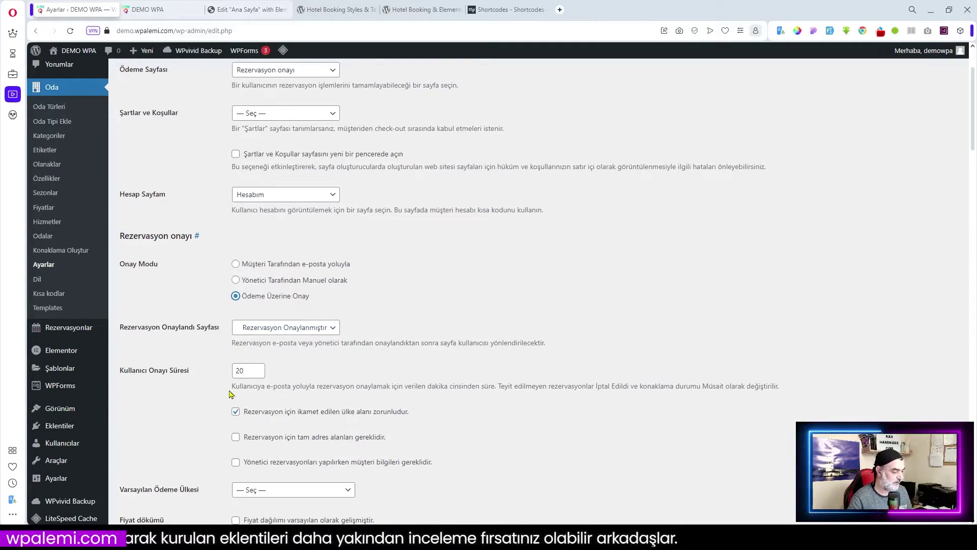
pyautogui.scroll(-1, 215, 395)
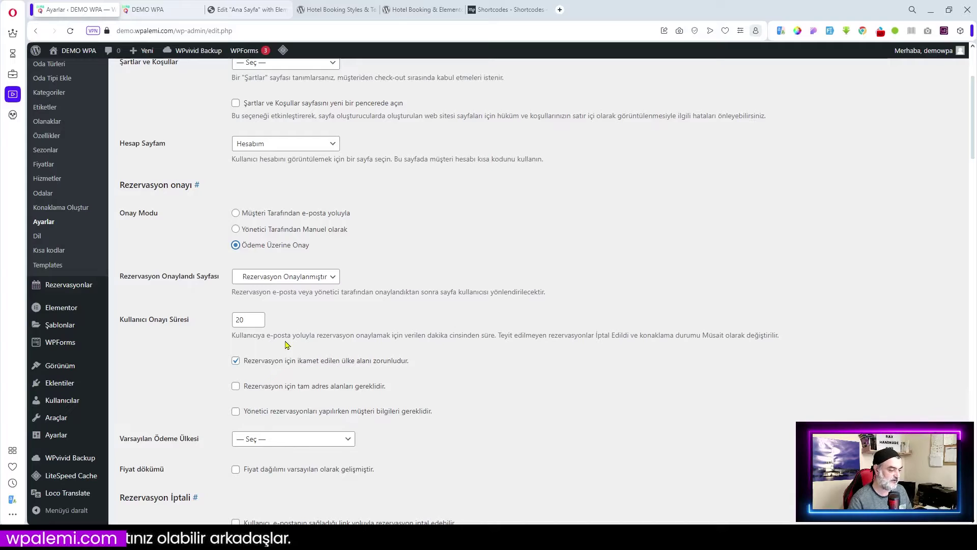
pyautogui.scroll(-1, 388, 358)
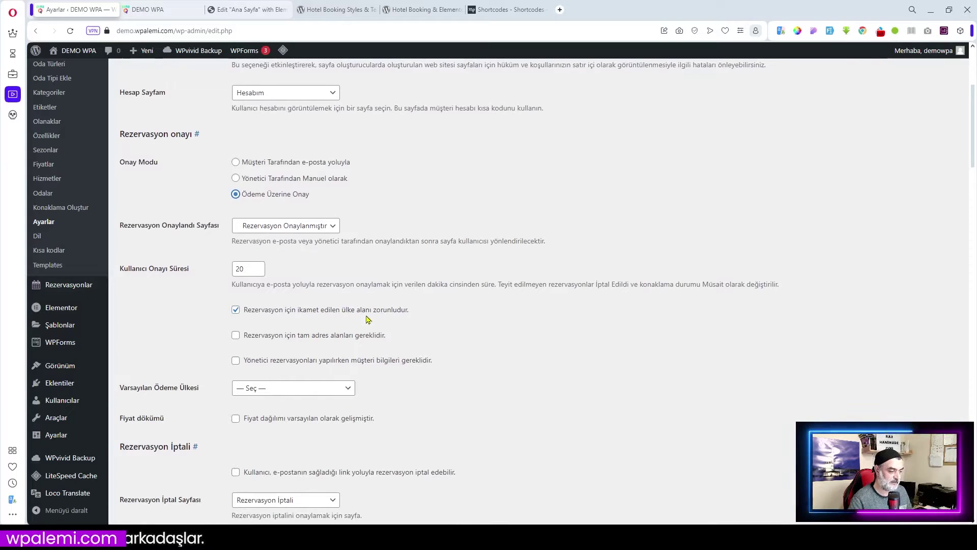
pyautogui.scroll(-3, 402, 318)
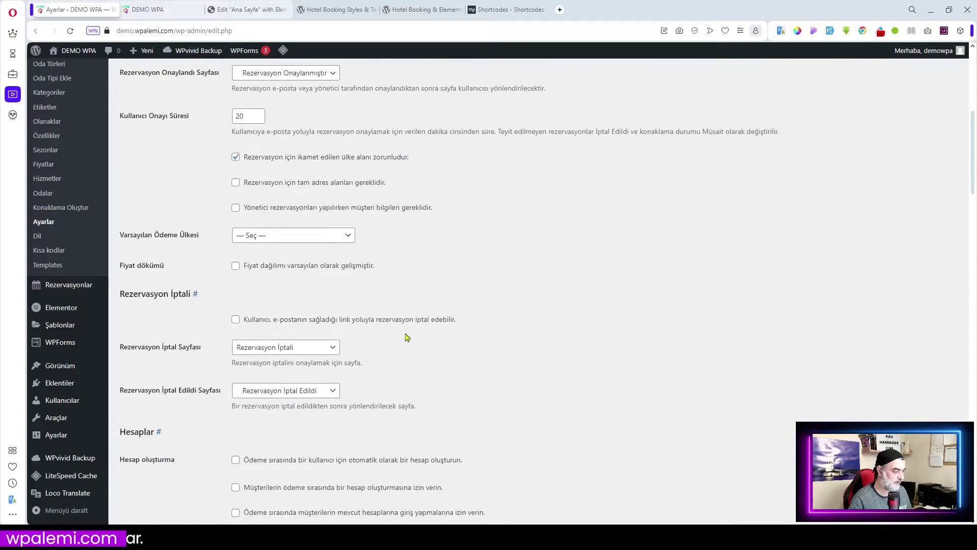
pyautogui.click(291, 236)
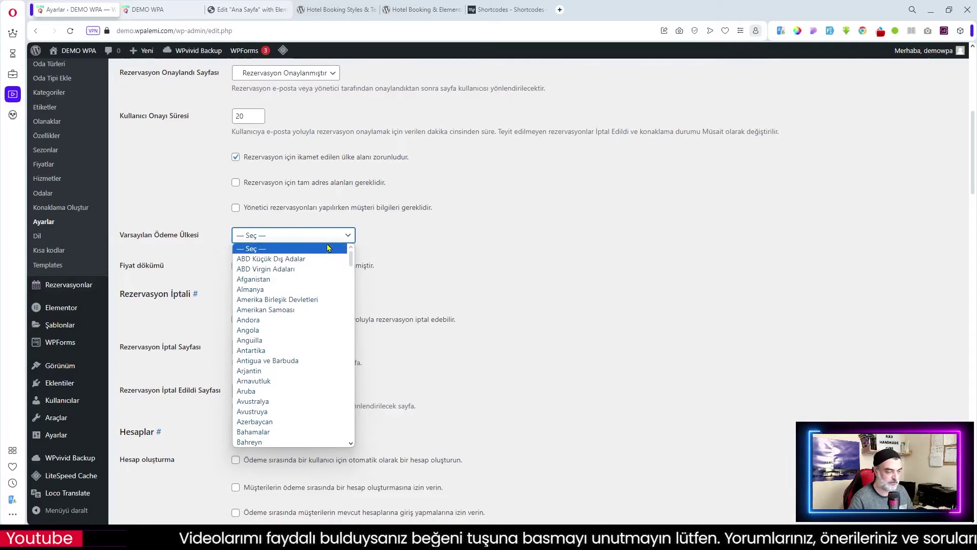
pyautogui.write('türkiye')
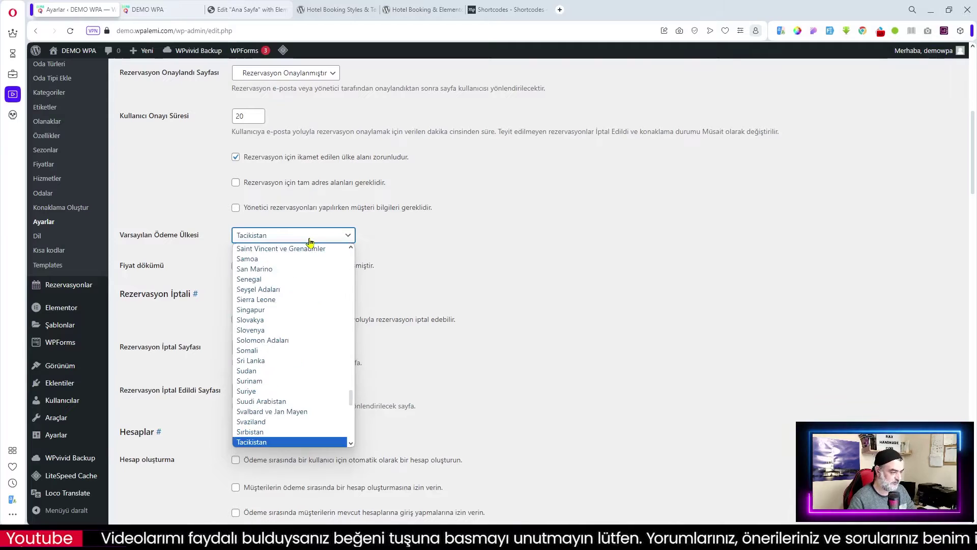
pyautogui.press('Return')
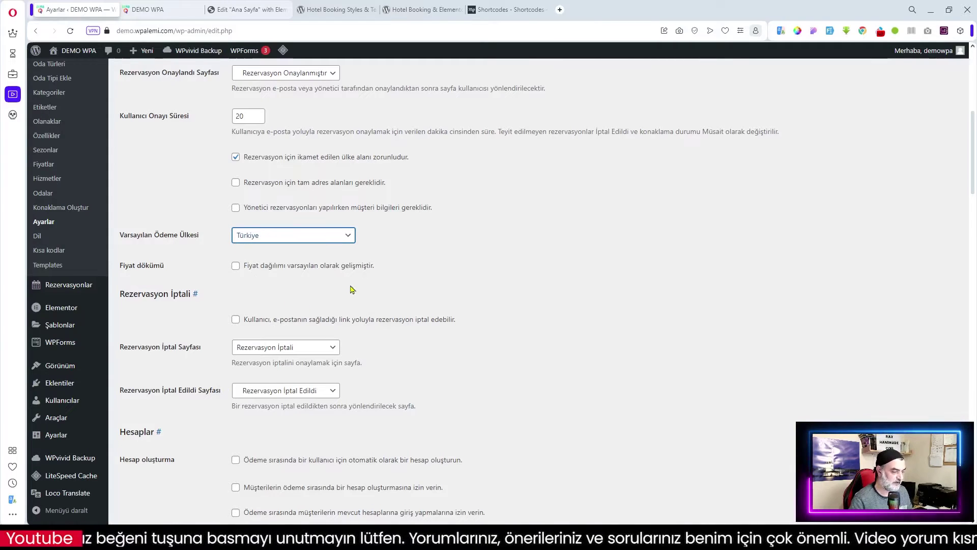
# - Tick Fiyat dökümü expanded by default and allow account creation at checkout
pyautogui.scroll(-1, 243, 233)
pyautogui.click(236, 215)
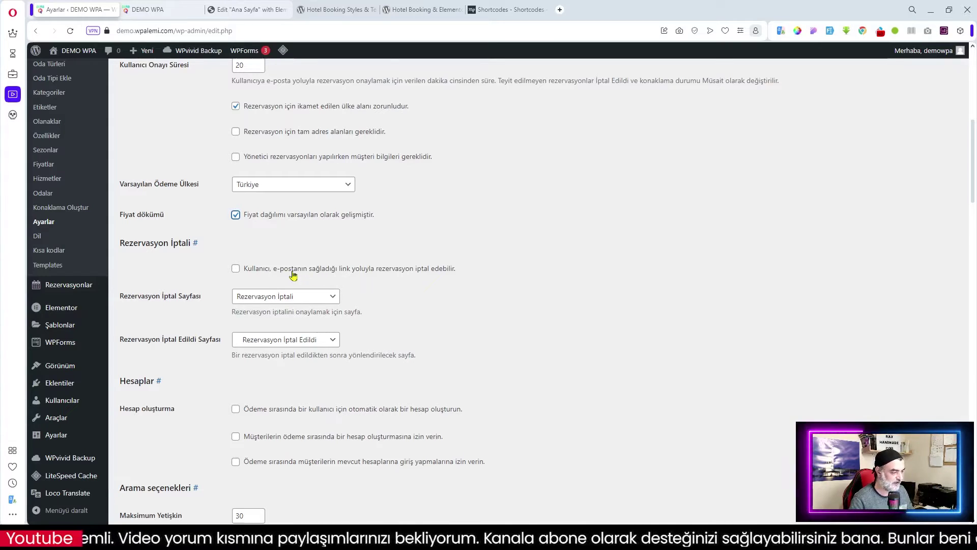
pyautogui.scroll(-4, 293, 277)
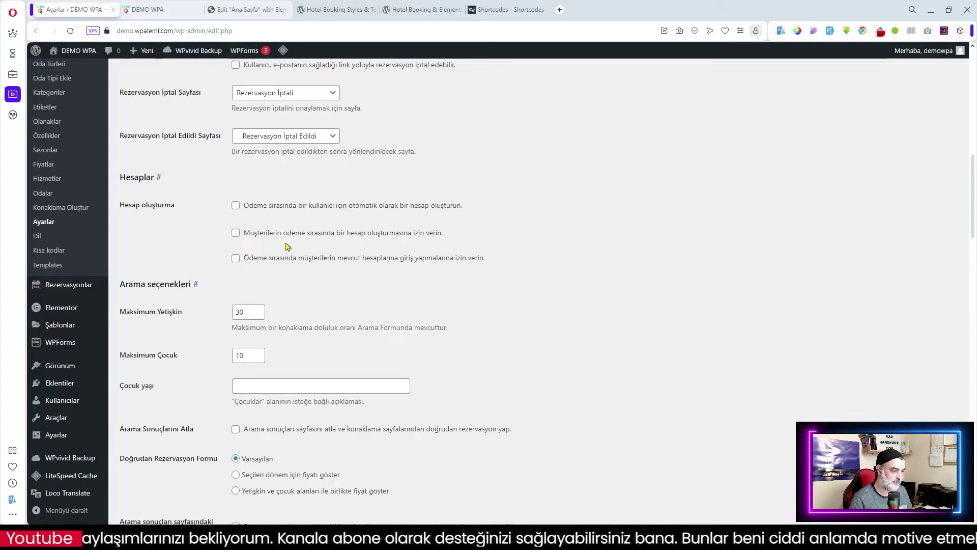
pyautogui.click(236, 233)
pyautogui.scroll(-3, 239, 238)
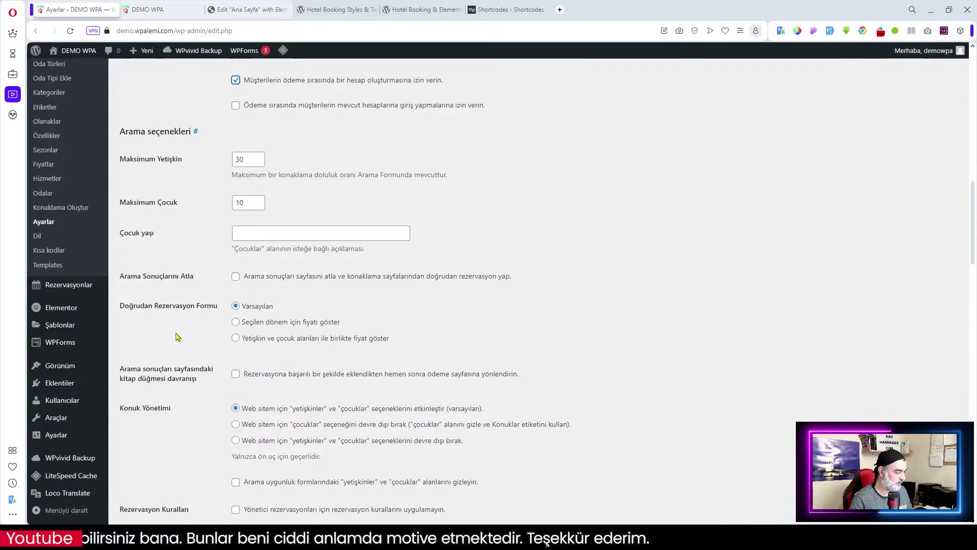
pyautogui.scroll(-3, 358, 304)
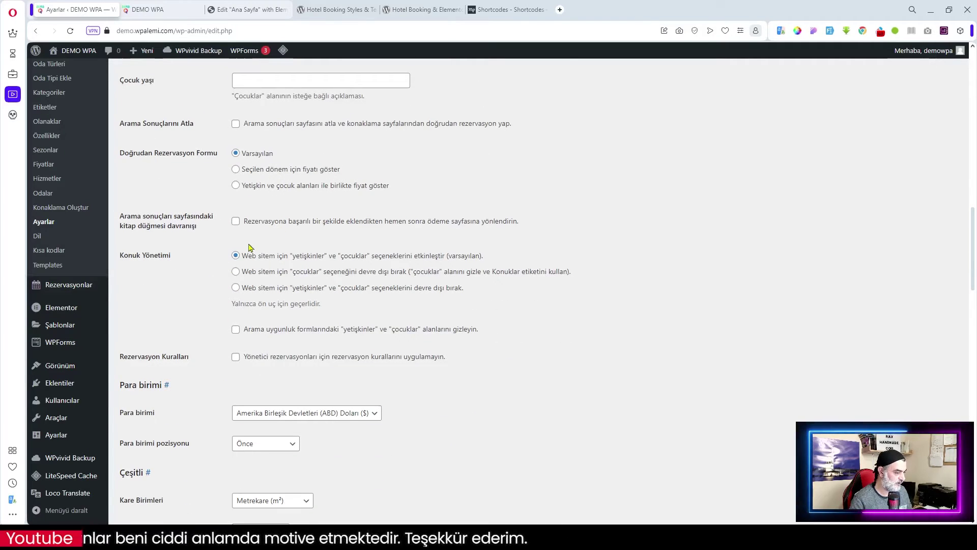
pyautogui.scroll(-3, 265, 359)
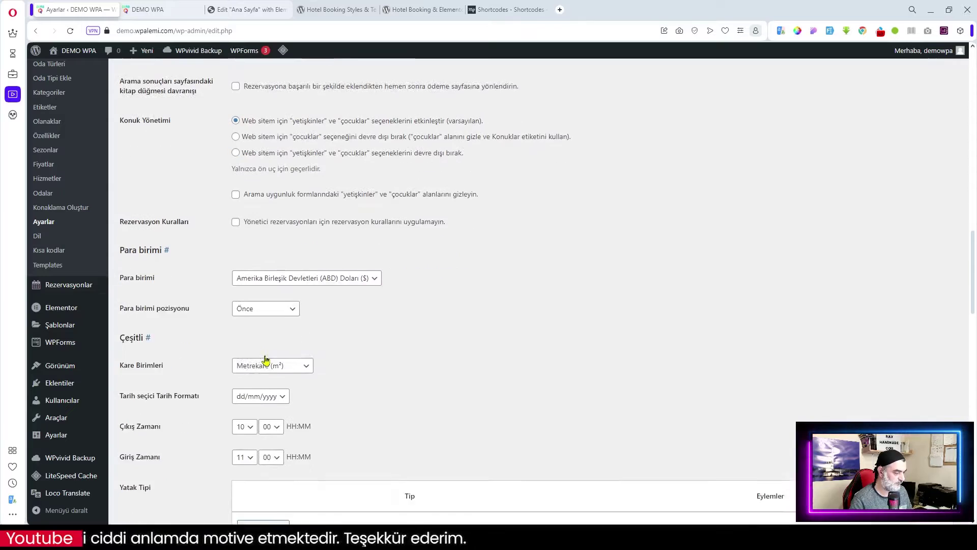
# - Set the currency to Türk Lirası with position Boşluktan sonra
pyautogui.click(295, 262)
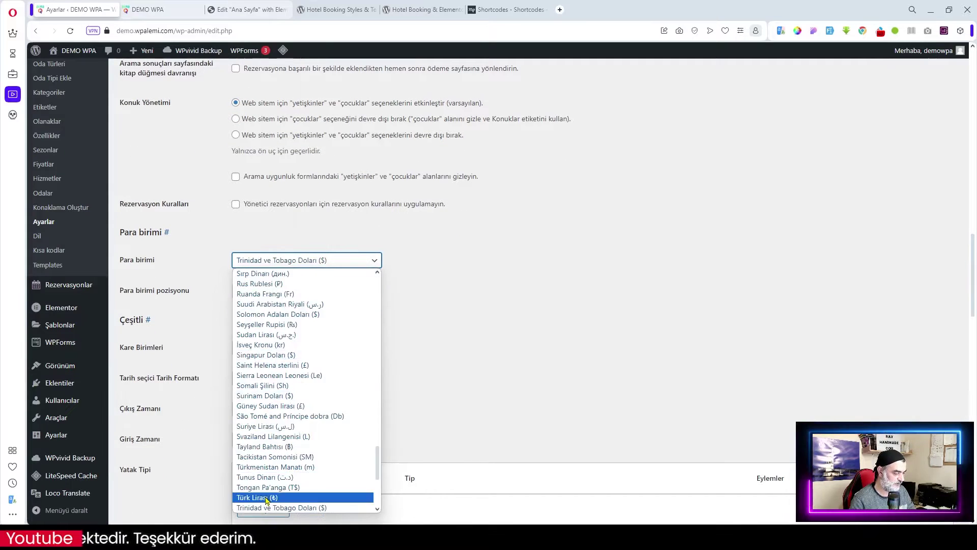
pyautogui.click(267, 498)
pyautogui.click(298, 292)
pyautogui.click(278, 335)
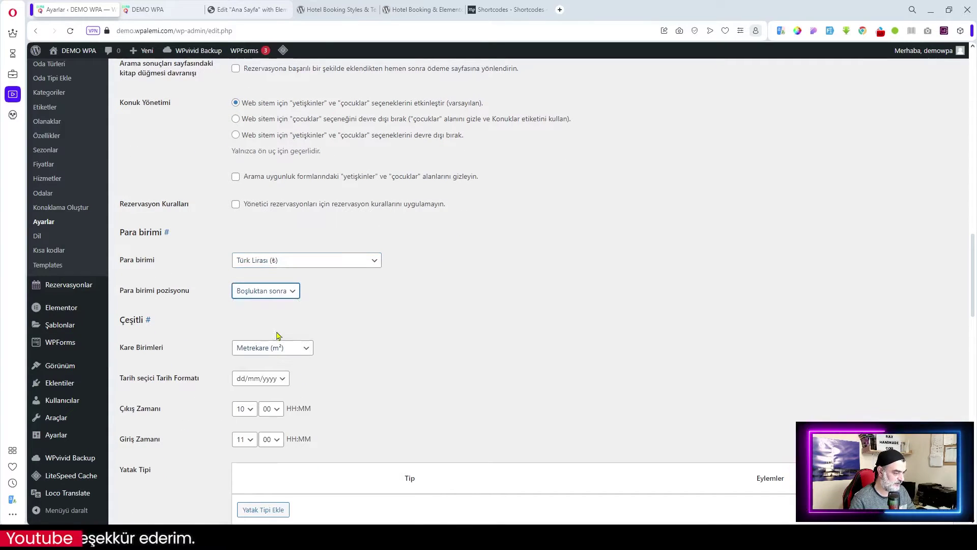
pyautogui.click(383, 343)
pyautogui.scroll(-2, 371, 361)
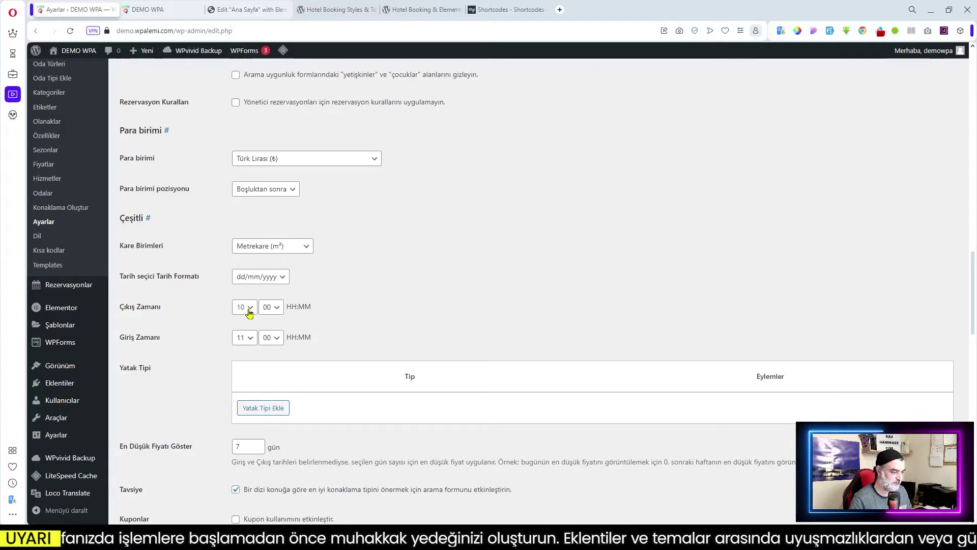
# - Choose hour 12 for Çıkış Zamanı and hour 13 for Giriş Zamanı under Çeşitli
pyautogui.click(249, 311)
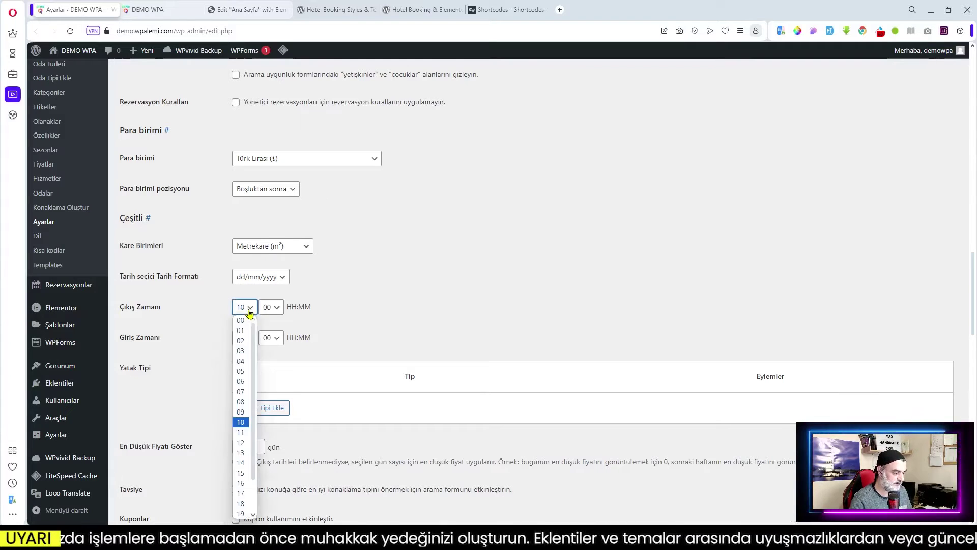
pyautogui.click(244, 442)
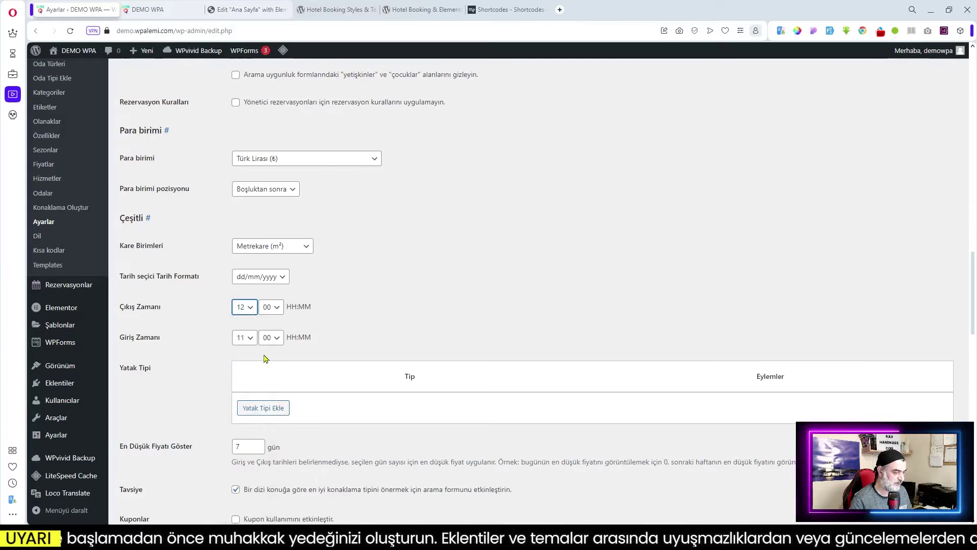
pyautogui.click(251, 338)
pyautogui.click(246, 263)
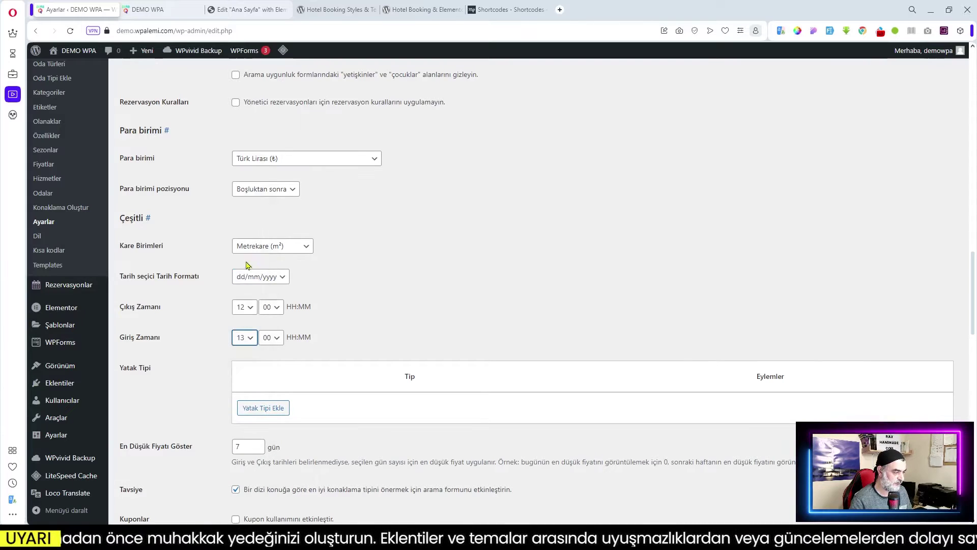
pyautogui.scroll(-3, 406, 321)
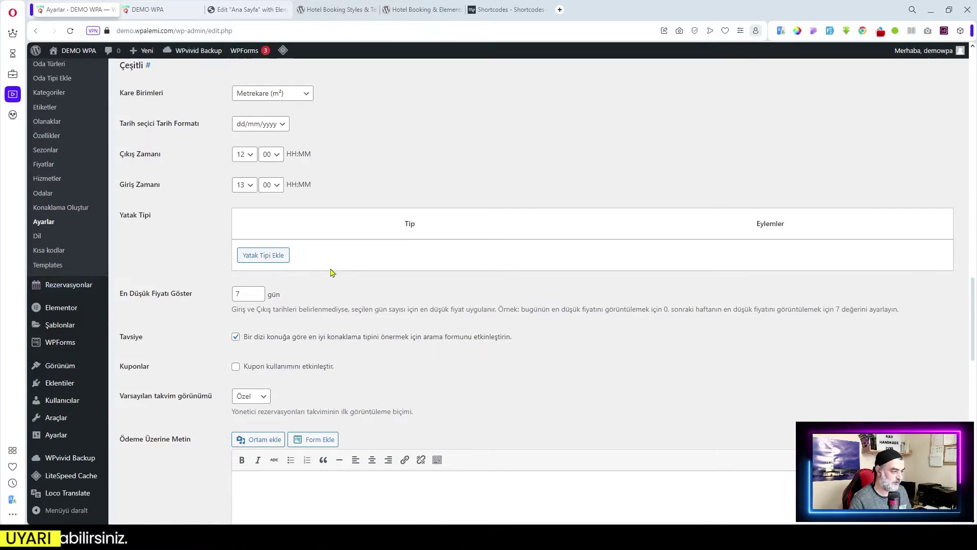
# - Add the bed types Çift Kişilik, ikiz Yatak and Büyük Yatak as new rows
pyautogui.click(270, 260)
pyautogui.click(398, 252)
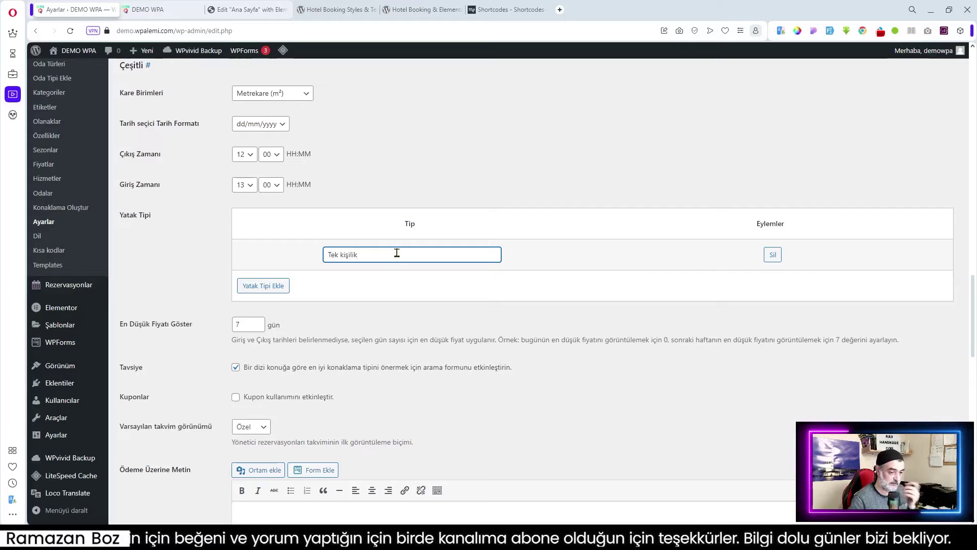
pyautogui.click(264, 289)
pyautogui.click(356, 283)
pyautogui.write('Çift Kişilik')
pyautogui.click(263, 316)
pyautogui.click(356, 315)
pyautogui.write('ikiz Yatak')
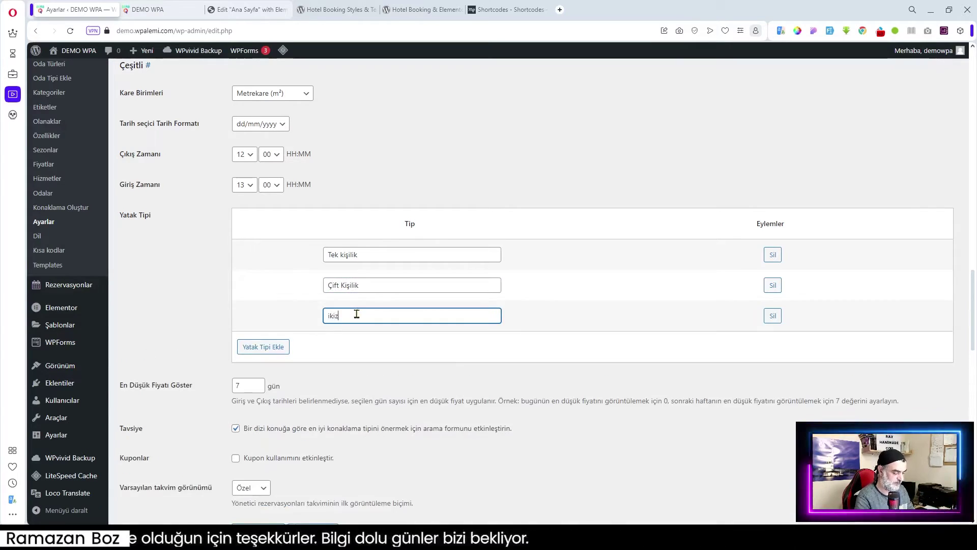
pyautogui.click(264, 347)
pyautogui.click(362, 345)
pyautogui.click(355, 344)
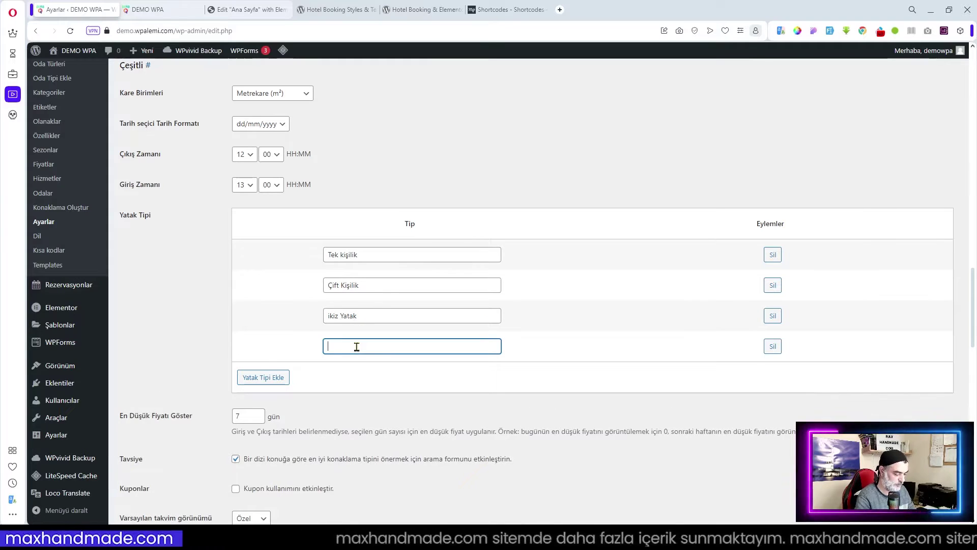
pyautogui.write('Büyük Yatak')
# - Tick 'Kupon kullanımını etkinleştir' to enable coupons for bookings
pyautogui.scroll(-3, 437, 305)
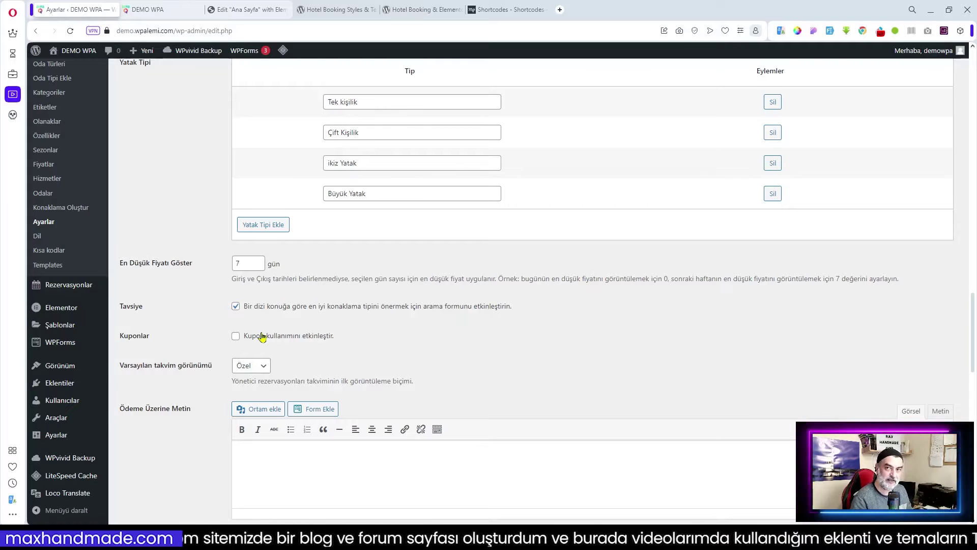
pyautogui.click(236, 337)
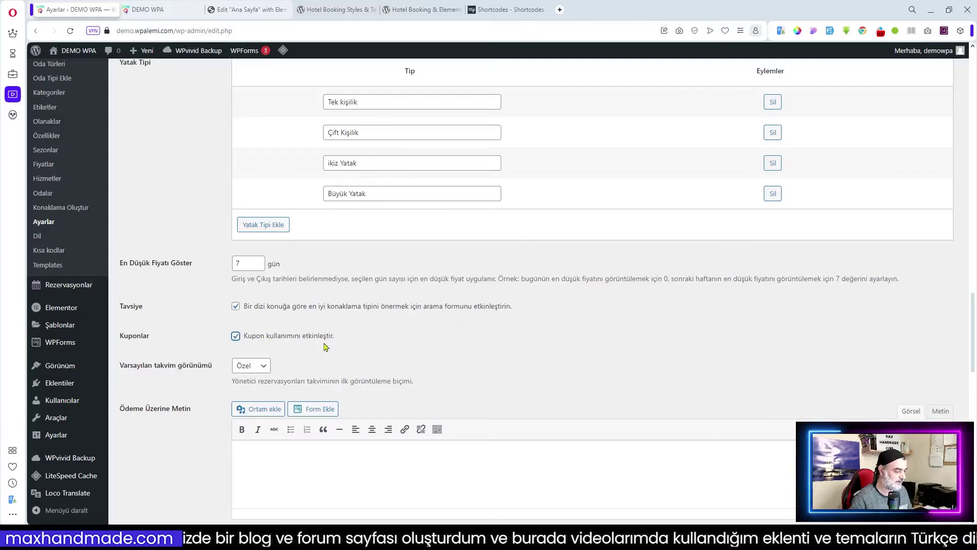
pyautogui.scroll(-2, 325, 347)
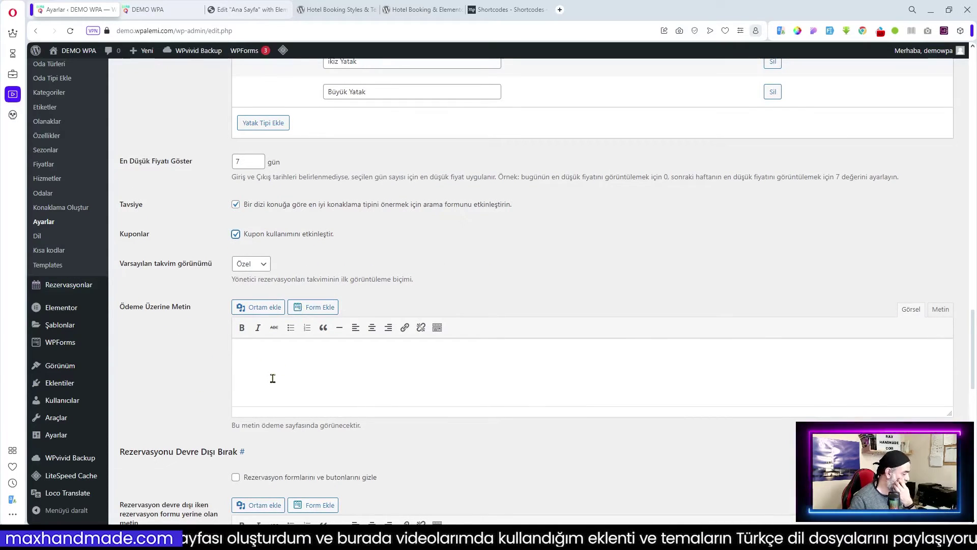
# - Paste the bank-transfer 'Ödeme Bilgileri' instructions into Ödeme Üzerine Metin and enlarge the box
pyautogui.click(253, 364)
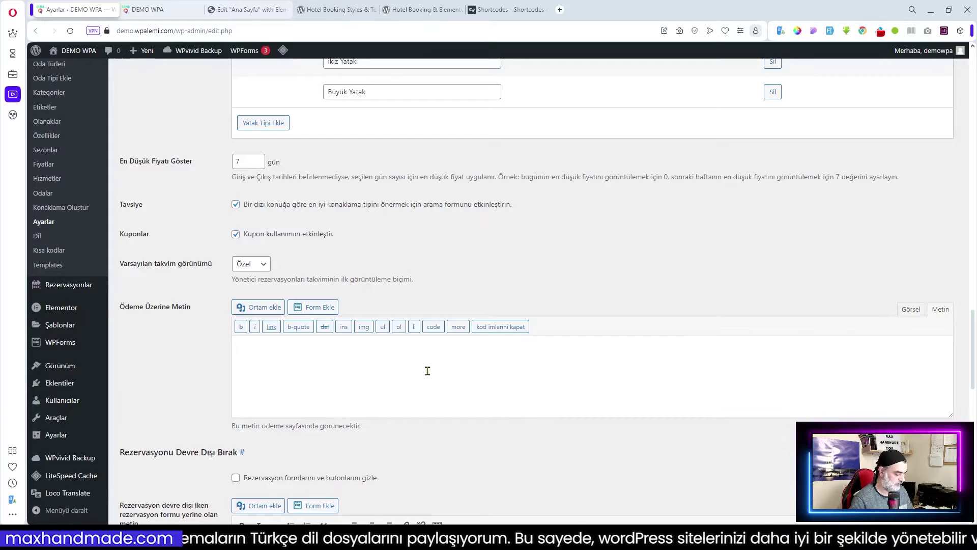
pyautogui.hotkey('ctrl', 'v')
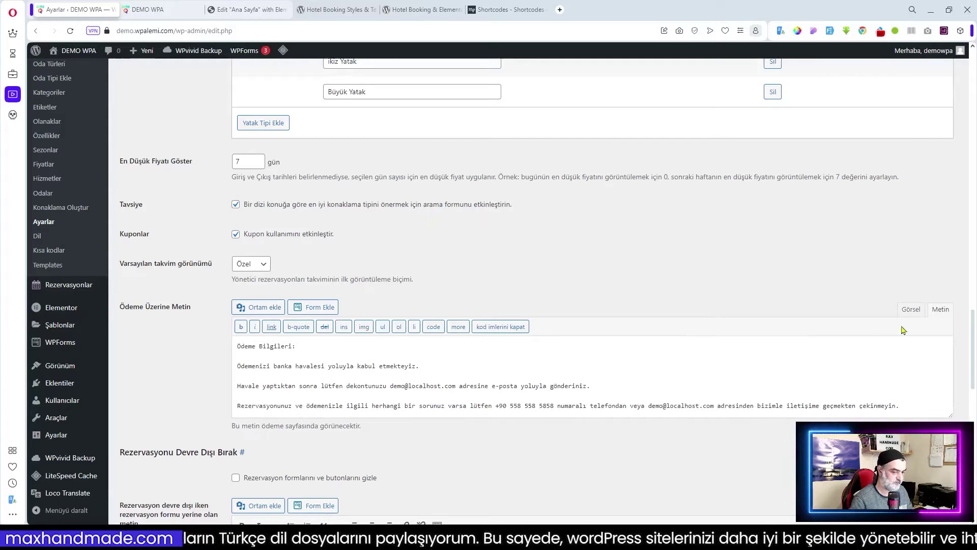
pyautogui.click(911, 311)
pyautogui.scroll(2, 607, 376)
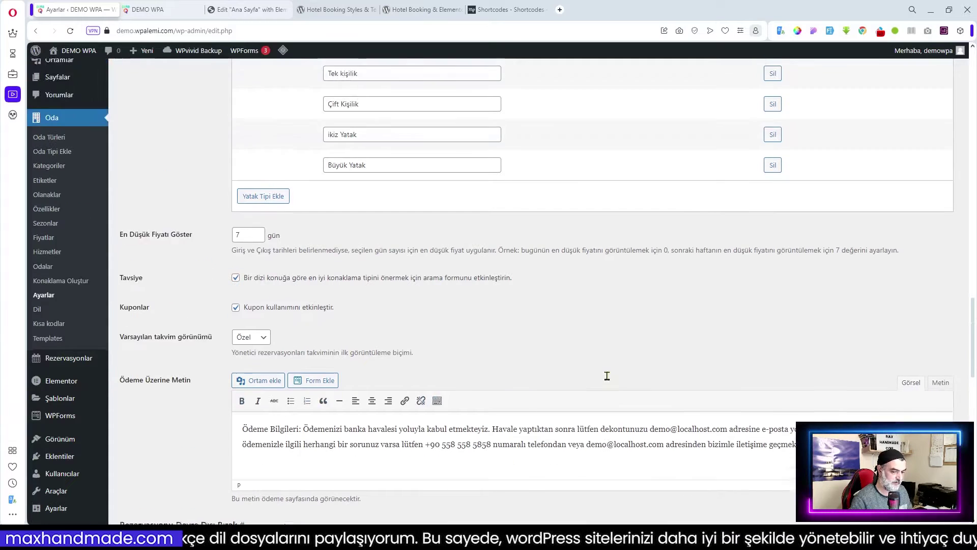
pyautogui.scroll(-3, 606, 375)
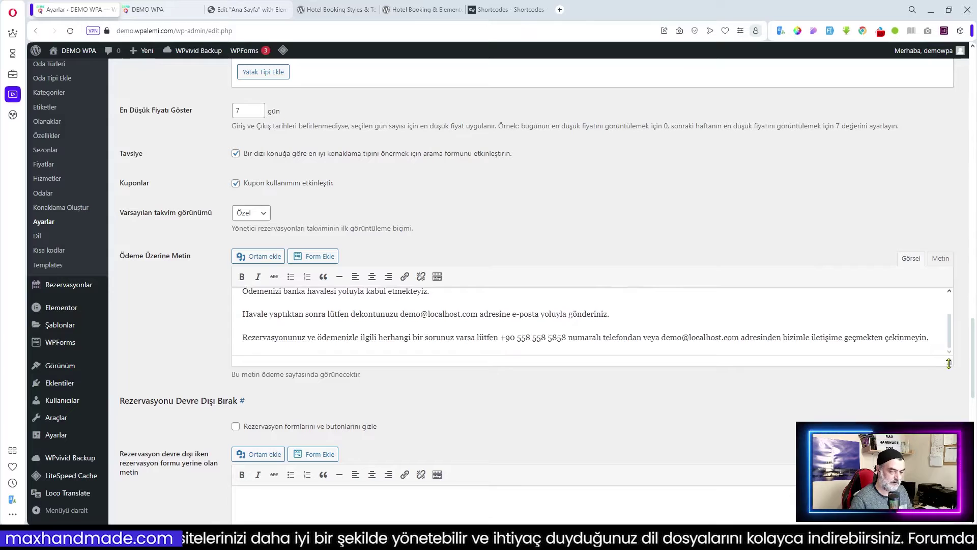
pyautogui.moveTo(948, 364); pyautogui.dragTo(949, 442)
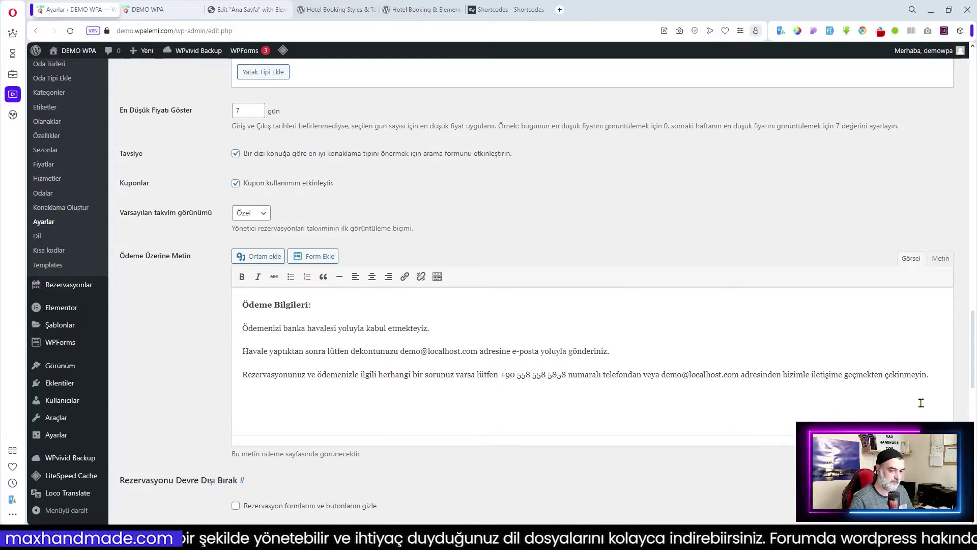
pyautogui.scroll(-4, 564, 349)
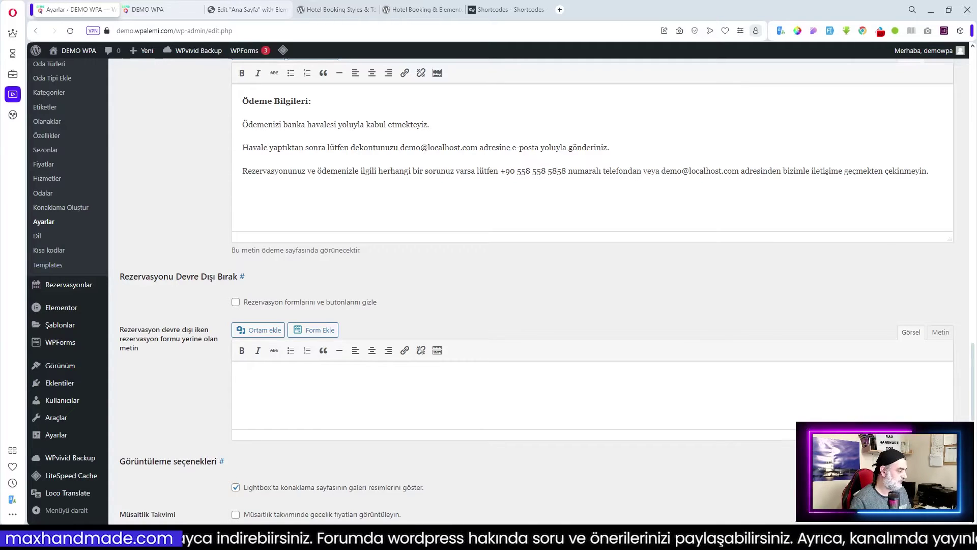
# - Save the hotel booking general settings with 'Değişiklikleri kaydet'
pyautogui.scroll(-4, 458, 282)
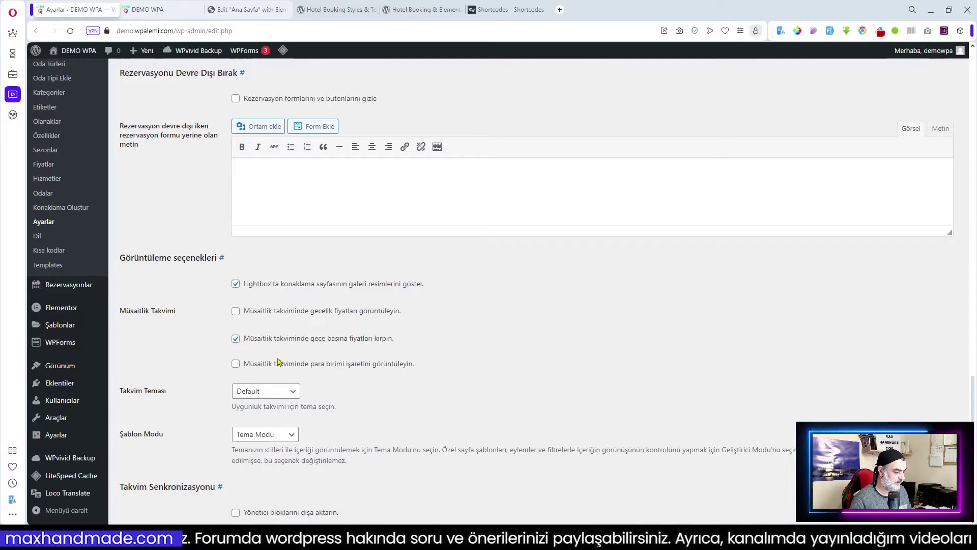
pyautogui.scroll(-2, 279, 359)
pyautogui.scroll(-6, 204, 335)
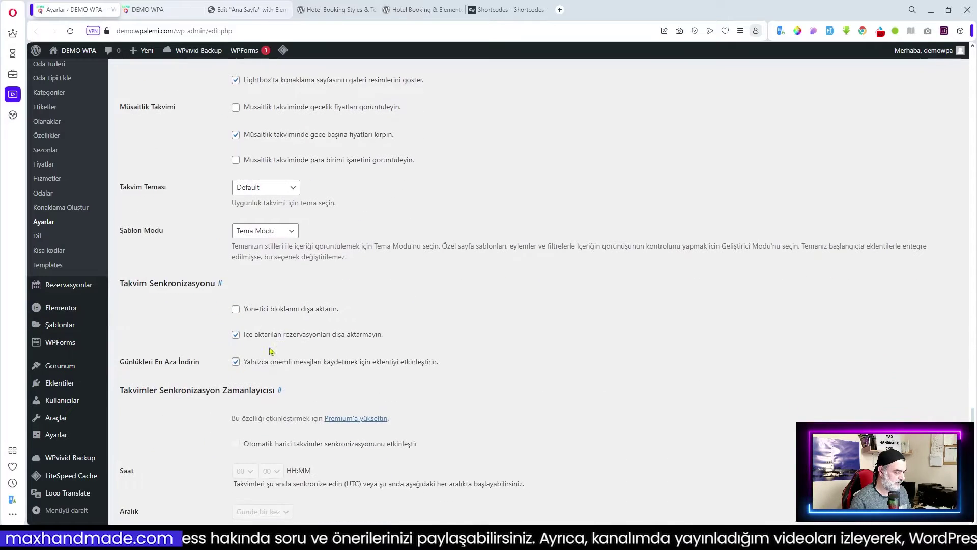
pyautogui.click(154, 472)
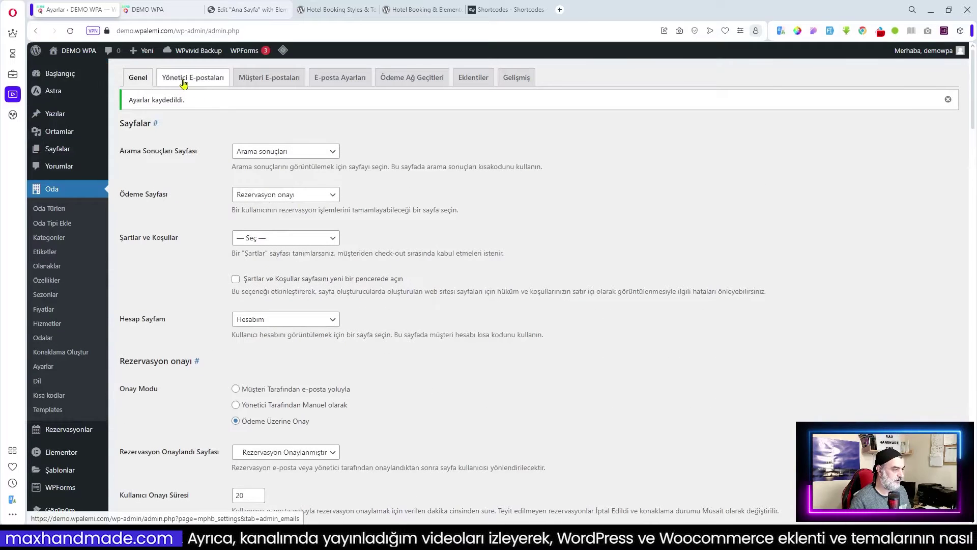
# - In the Yönetici E-postaları pending-booking template, replace Check-in with Giriş and Check-out with Çıkış
pyautogui.click(193, 77)
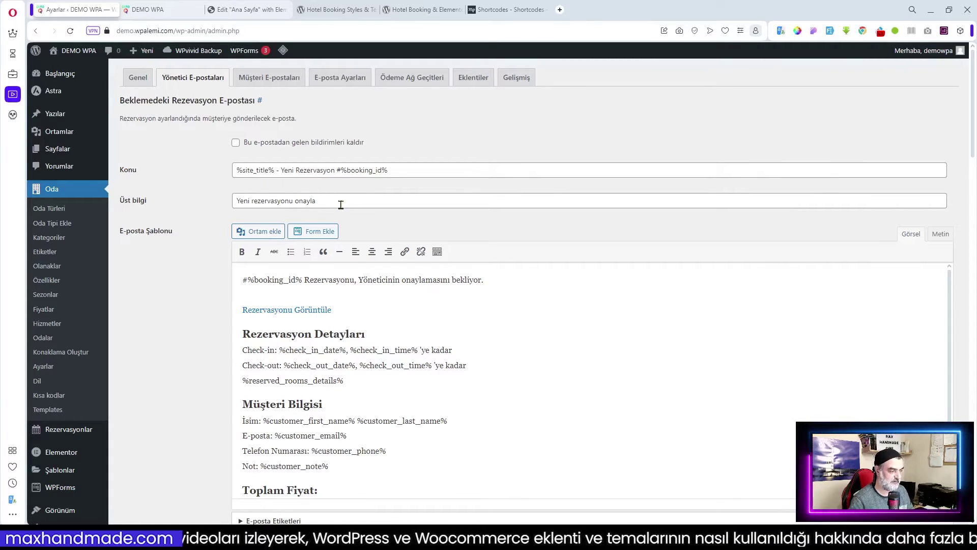
pyautogui.scroll(-1, 434, 298)
pyautogui.scroll(1, 434, 299)
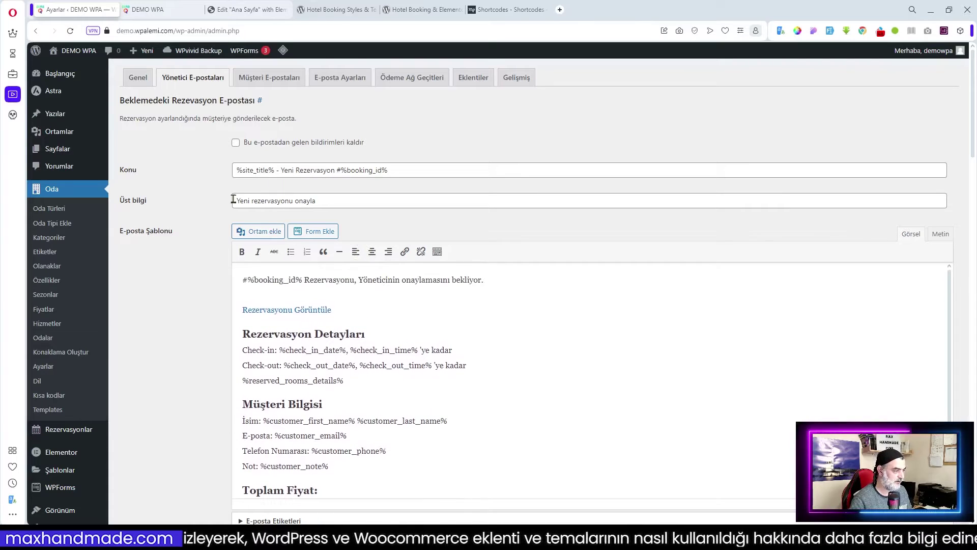
pyautogui.scroll(-1, 343, 332)
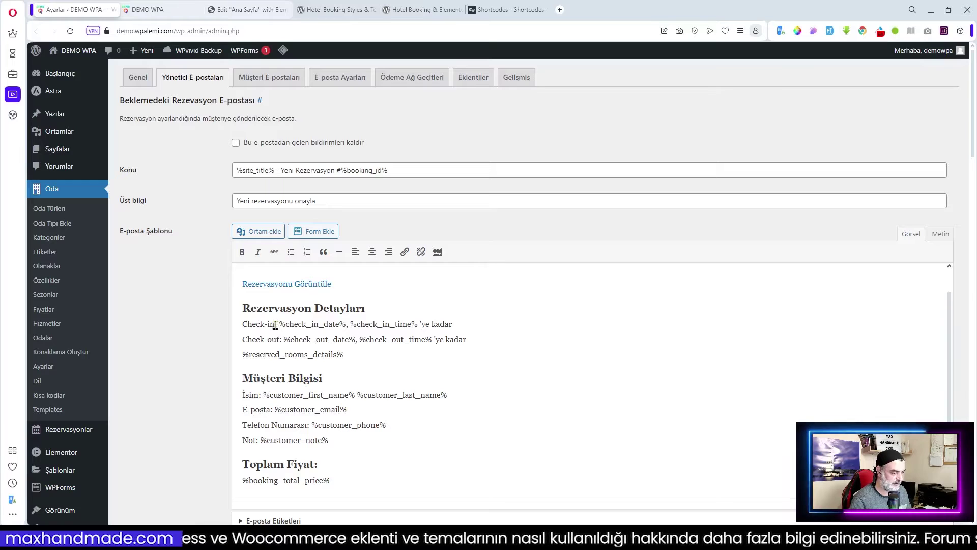
pyautogui.moveTo(275, 325); pyautogui.dragTo(243, 324)
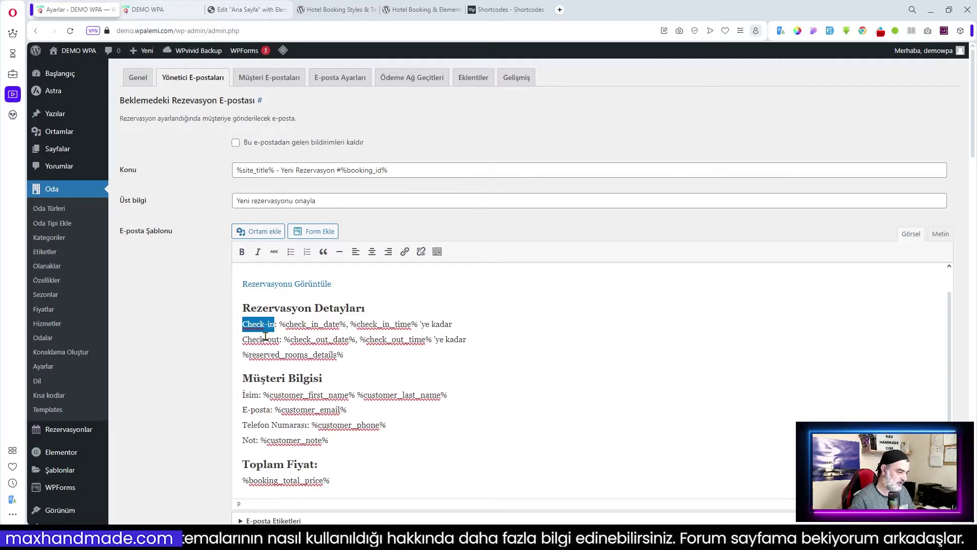
pyautogui.click(265, 325)
pyautogui.moveTo(275, 325); pyautogui.dragTo(231, 323)
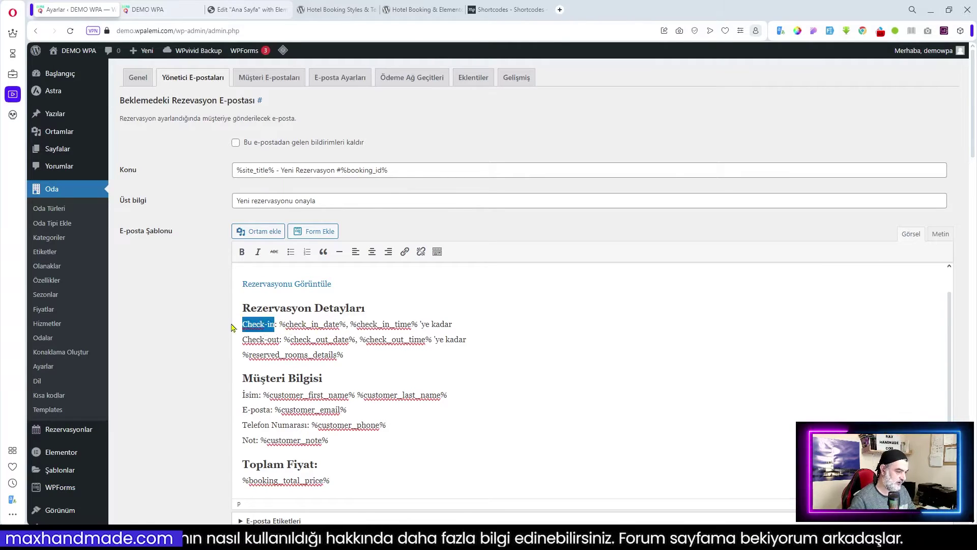
pyautogui.write('Giriş')
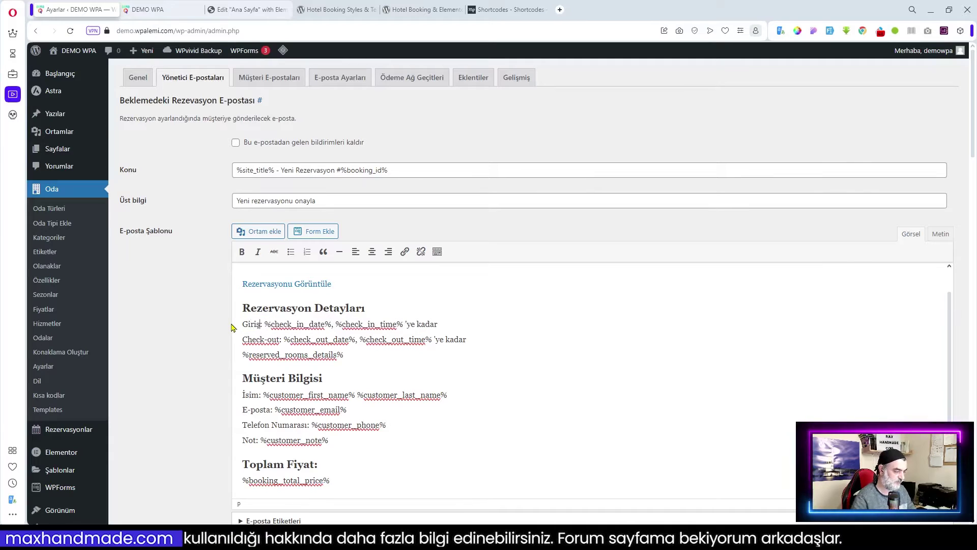
pyautogui.moveTo(280, 340); pyautogui.dragTo(241, 340)
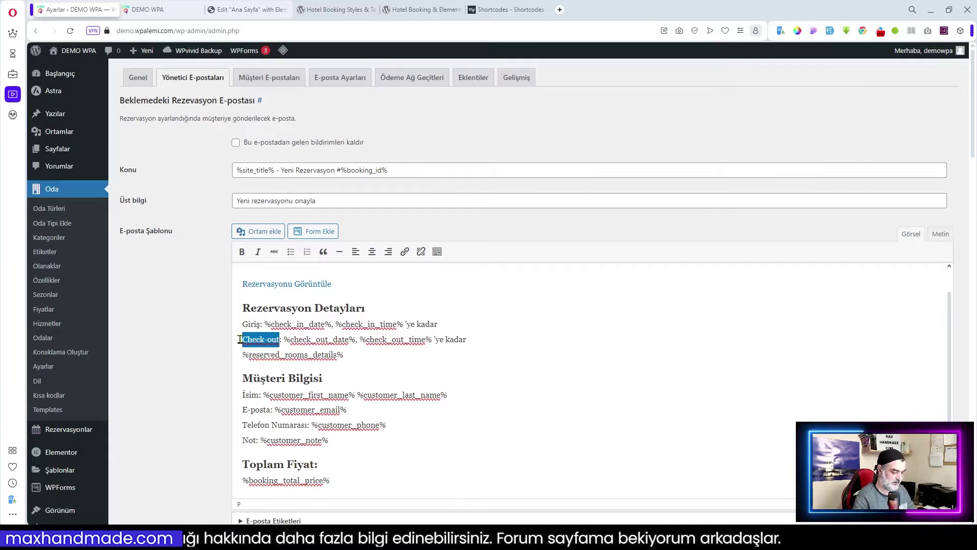
pyautogui.write('Çıkış')
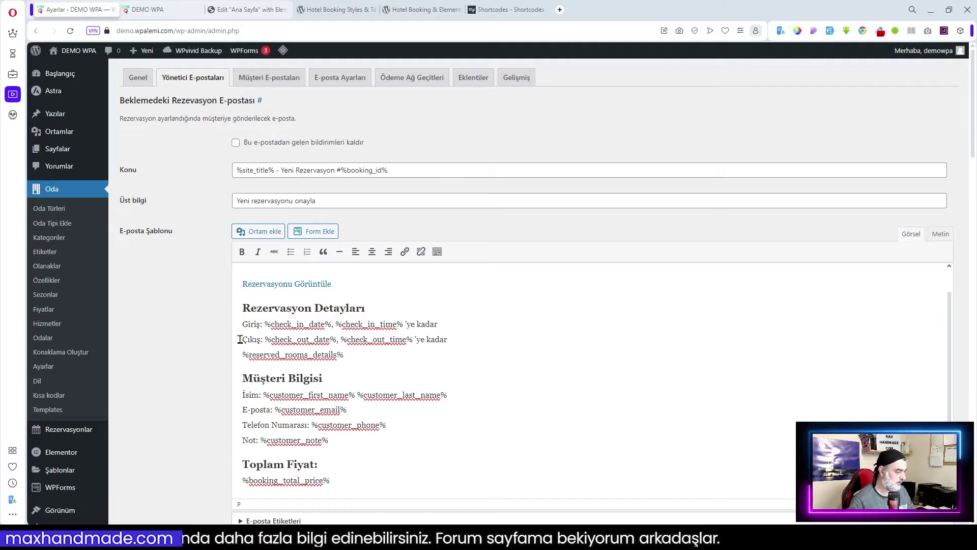
pyautogui.scroll(-5, 557, 402)
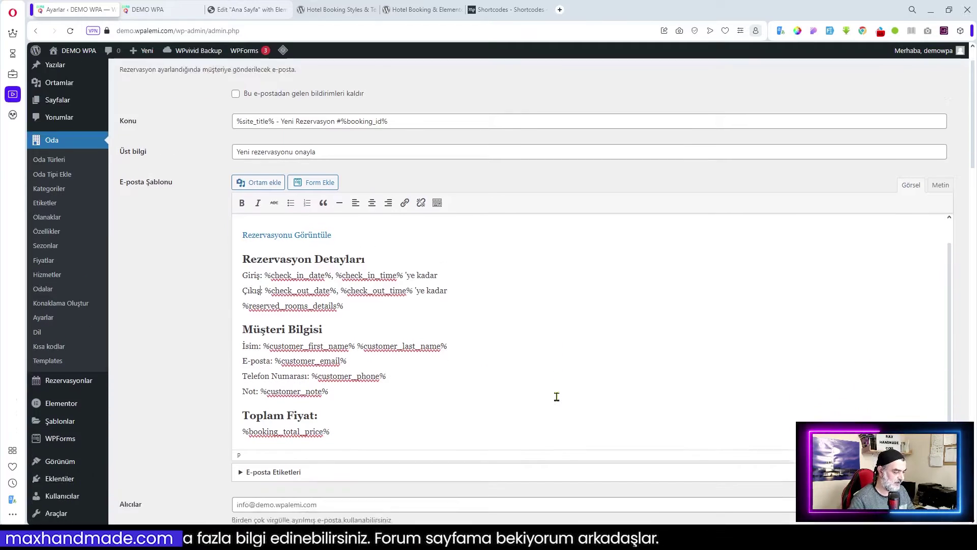
# - Review the E-posta Etiketleri tag list, then save the admin e-mail template changes
pyautogui.scroll(-3, 557, 401)
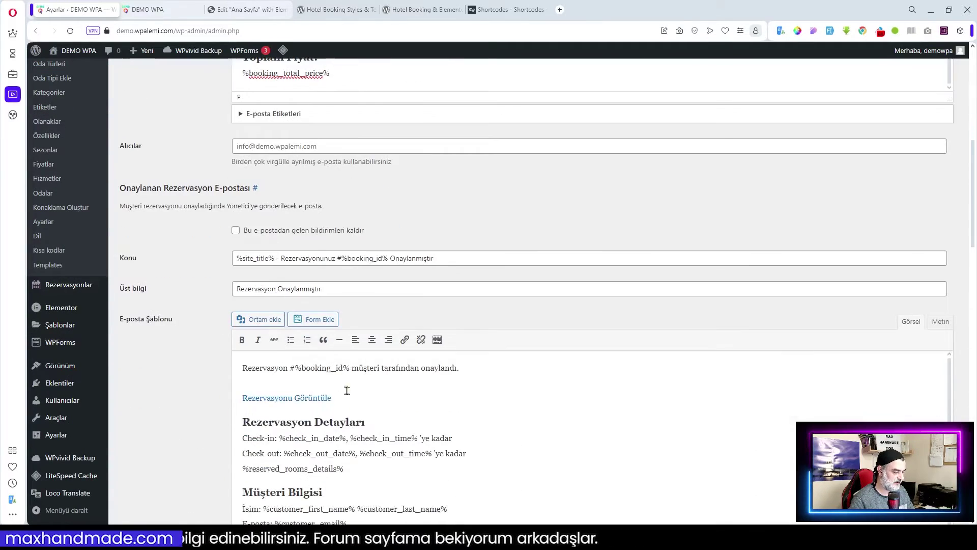
pyautogui.scroll(-3, 584, 413)
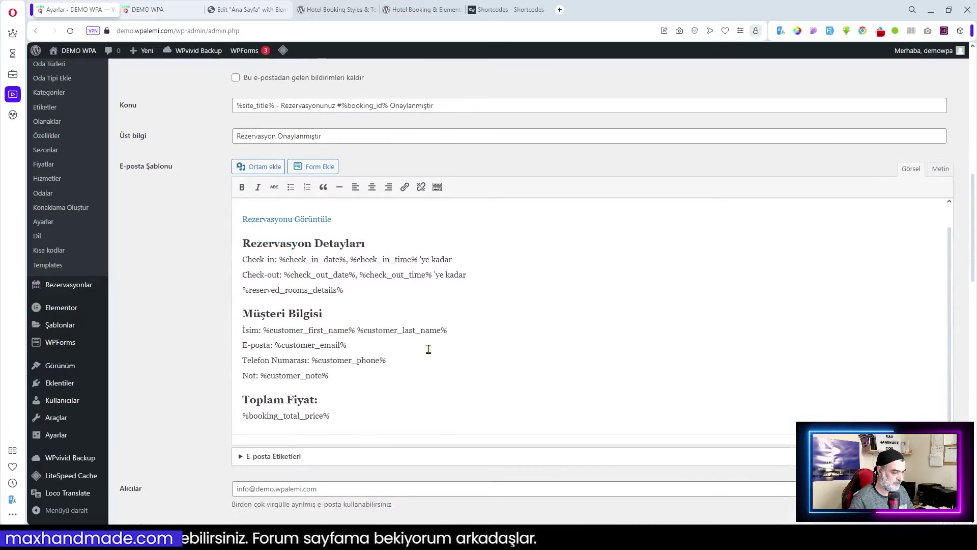
pyautogui.scroll(-3, 427, 348)
pyautogui.click(284, 312)
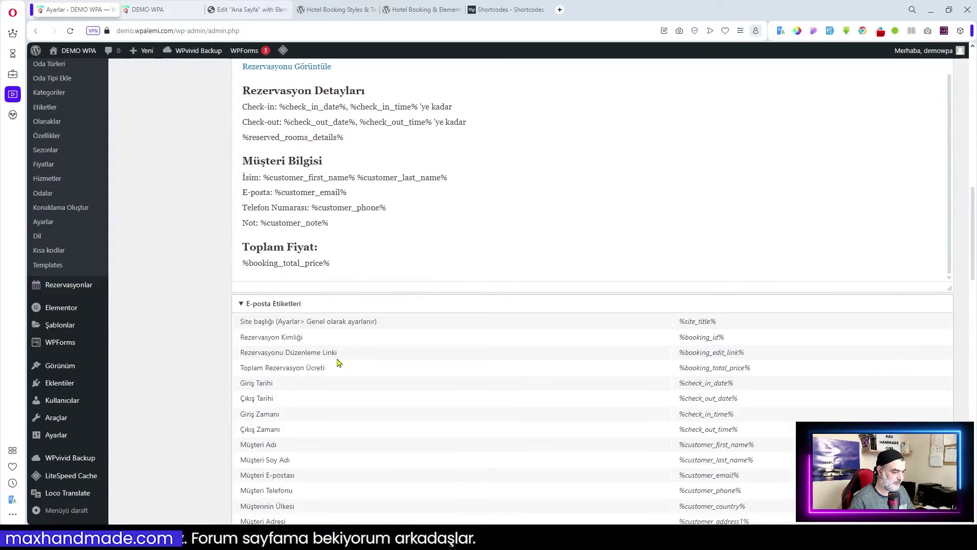
pyautogui.scroll(-2, 339, 360)
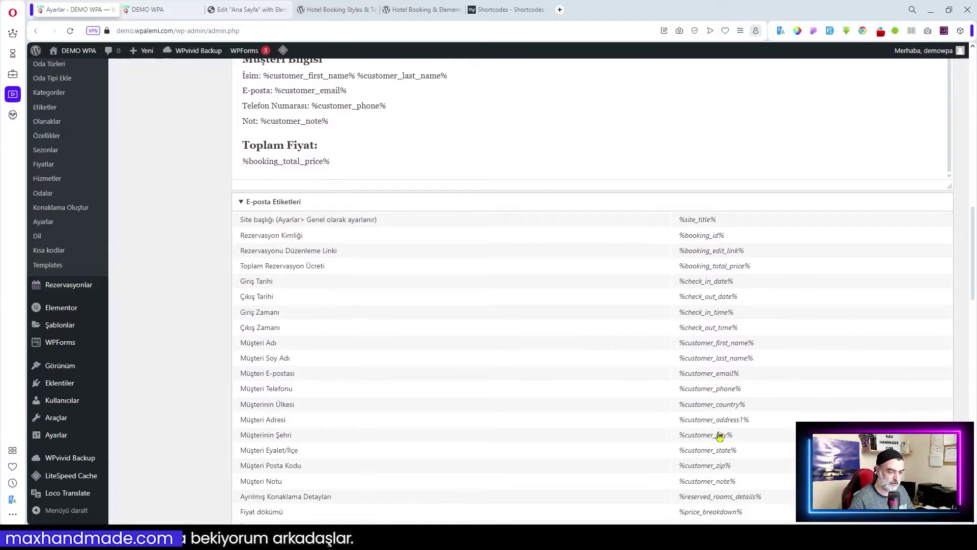
pyautogui.scroll(2, 698, 387)
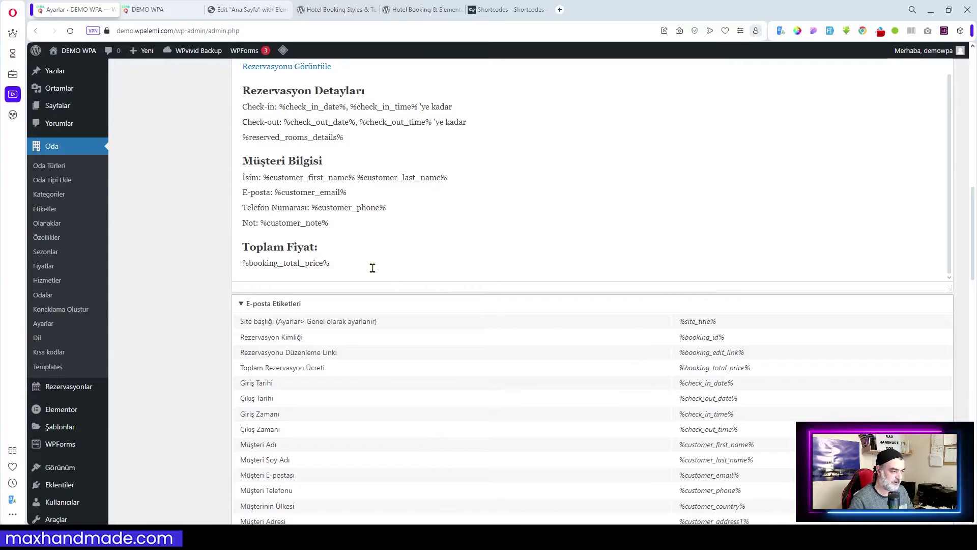
pyautogui.scroll(-3, 633, 440)
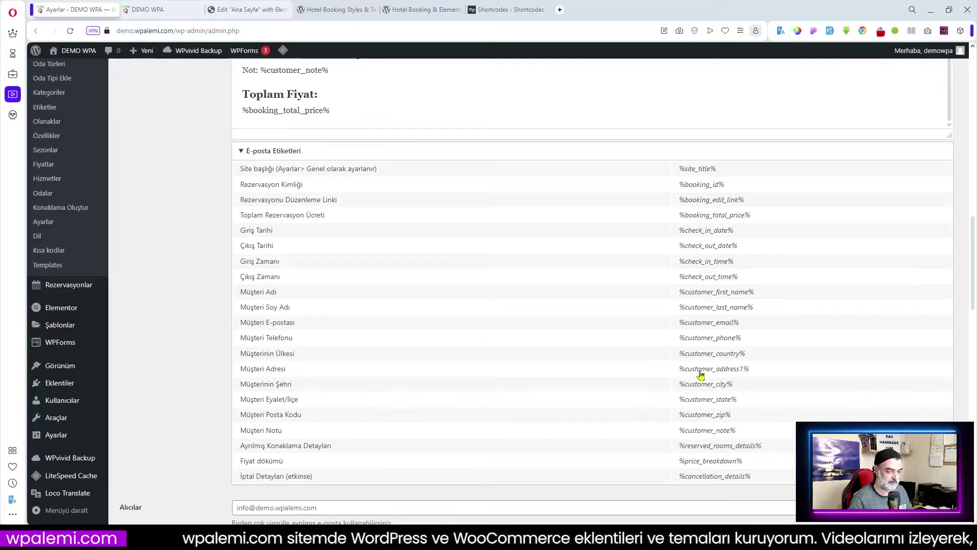
pyautogui.scroll(7, 458, 244)
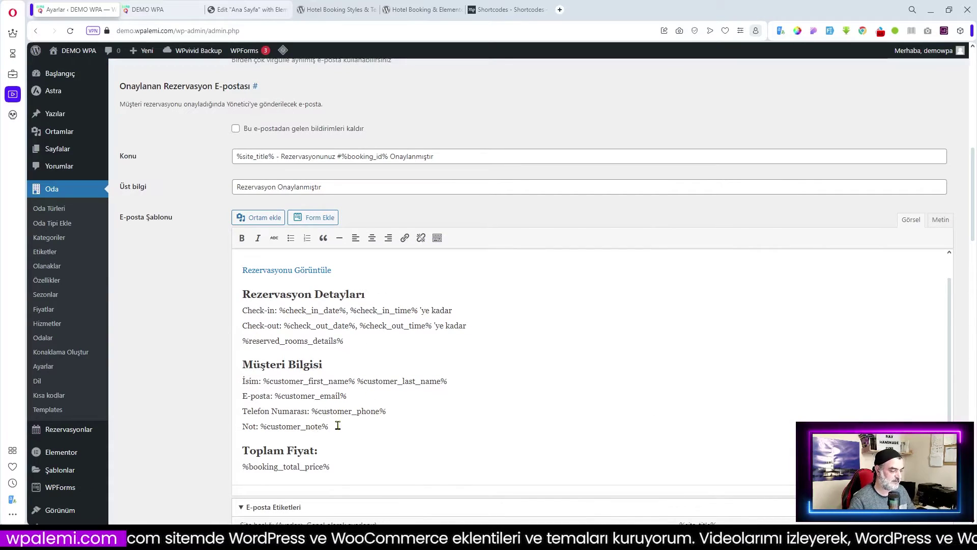
pyautogui.scroll(1, 370, 373)
pyautogui.scroll(6, 443, 356)
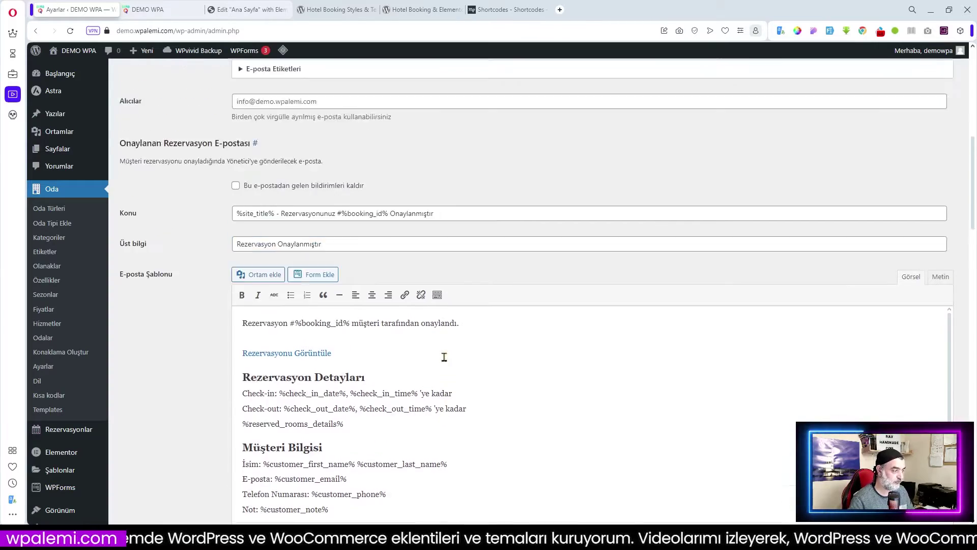
pyautogui.scroll(-7, 443, 356)
pyautogui.scroll(-20, 444, 357)
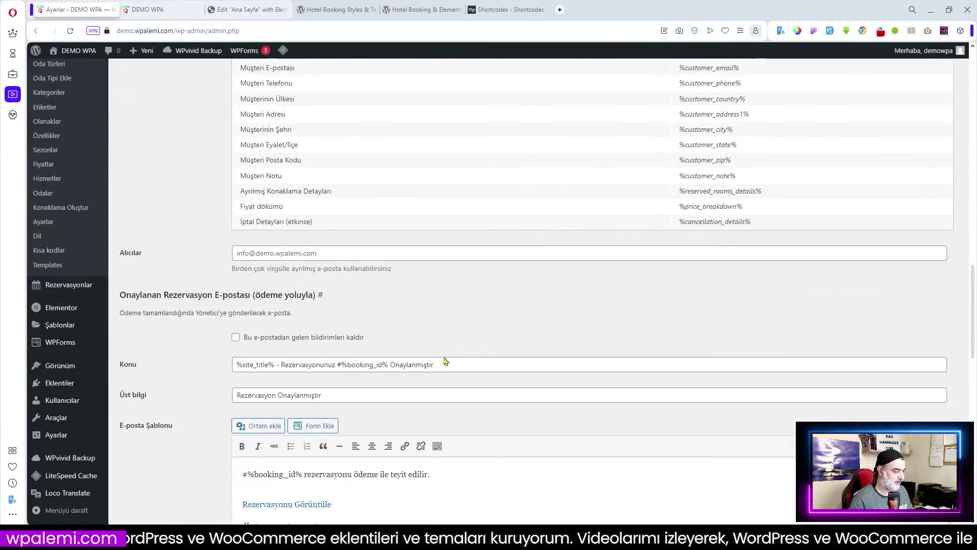
pyautogui.scroll(-2, 446, 357)
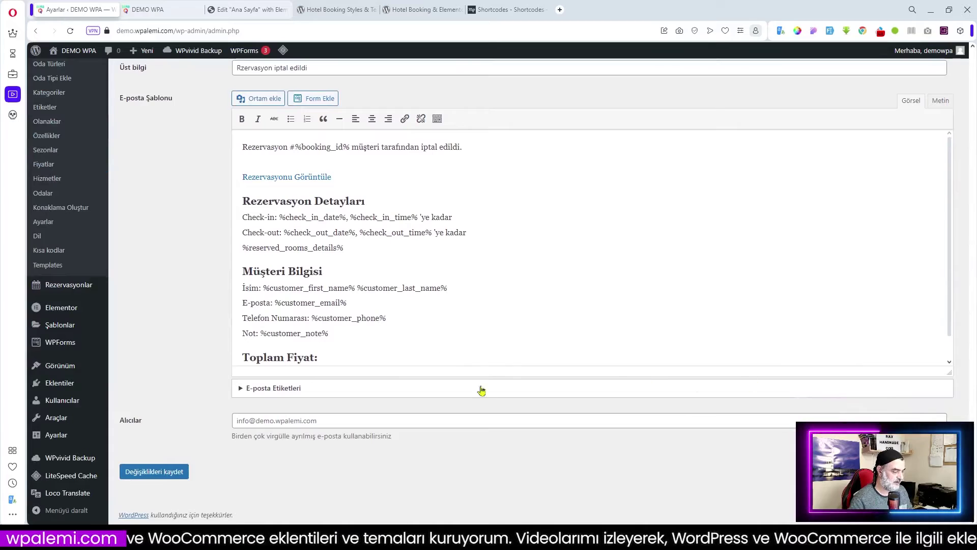
pyautogui.click(163, 471)
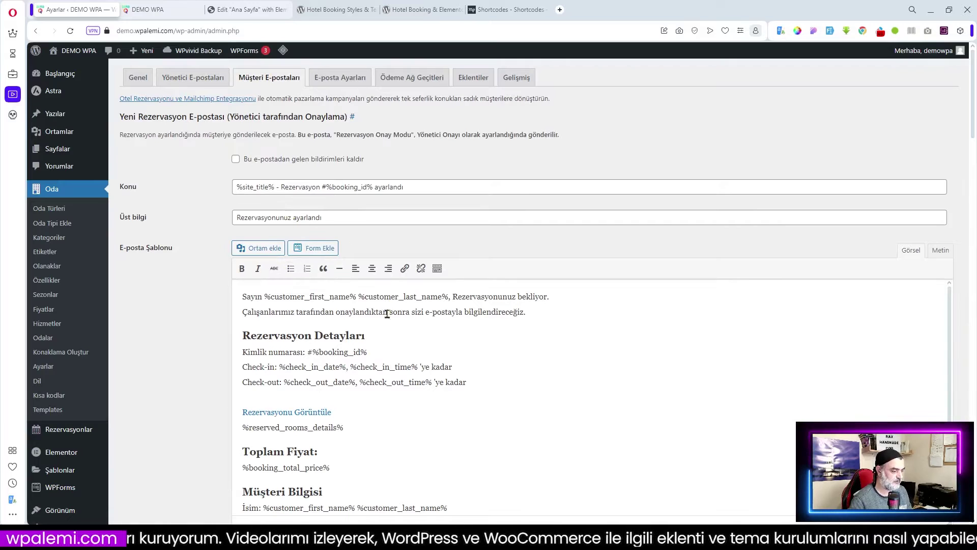
# - Look through the E-posta Ayarları settings, then go to Ödeme Ağ Geçitleri
pyautogui.scroll(-10, 345, 358)
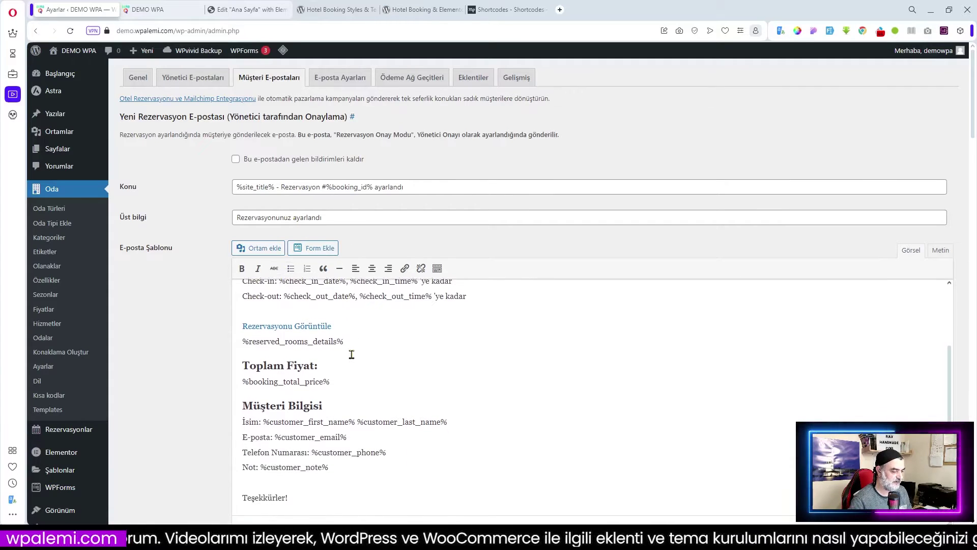
pyautogui.scroll(10, 408, 423)
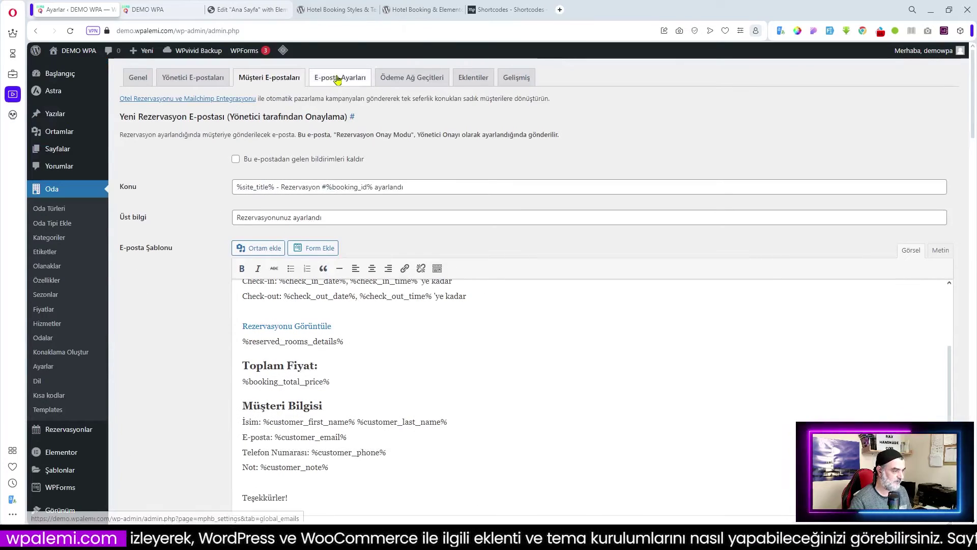
pyautogui.click(337, 83)
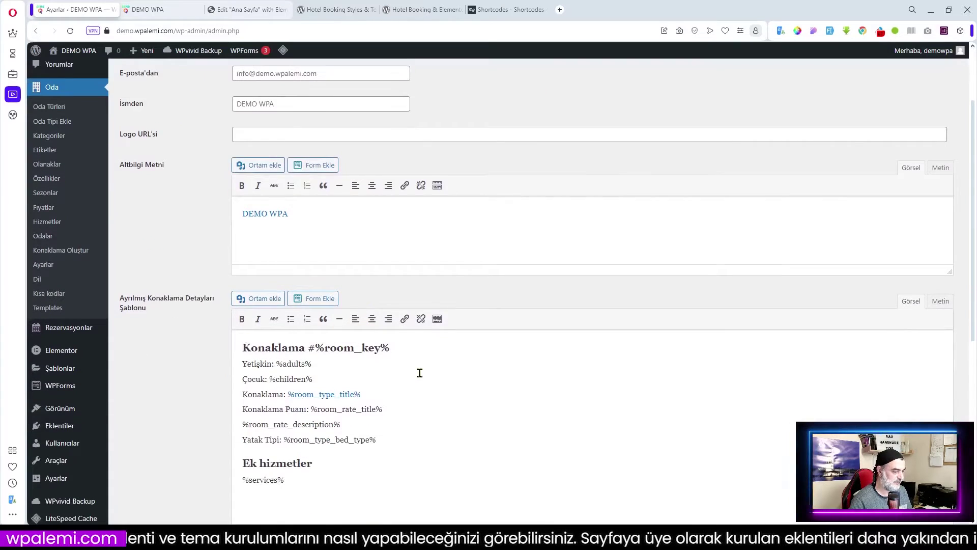
pyautogui.scroll(-3, 419, 373)
pyautogui.scroll(-3, 420, 373)
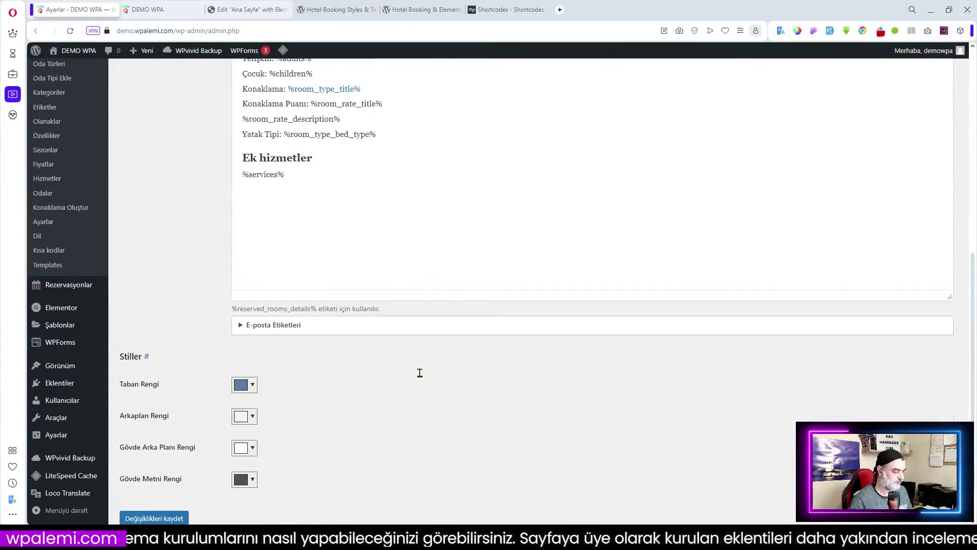
pyautogui.scroll(6, 421, 373)
pyautogui.scroll(2, 423, 370)
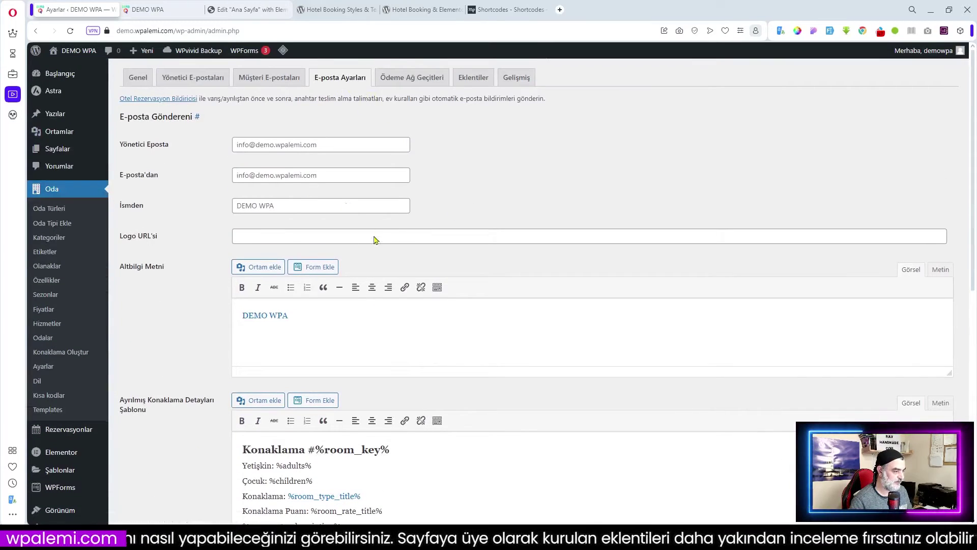
pyautogui.scroll(-4, 379, 239)
pyautogui.scroll(2, 399, 301)
pyautogui.scroll(2, 399, 302)
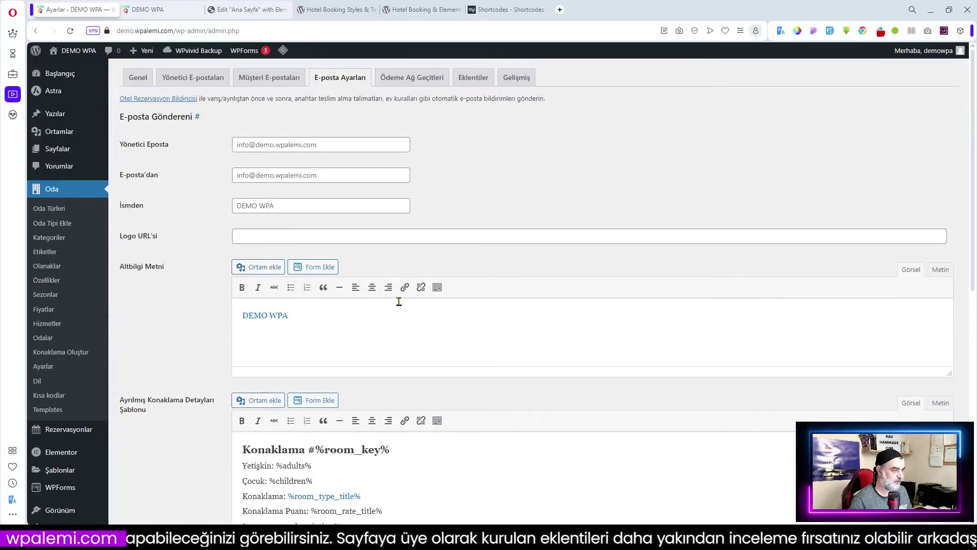
pyautogui.click(412, 77)
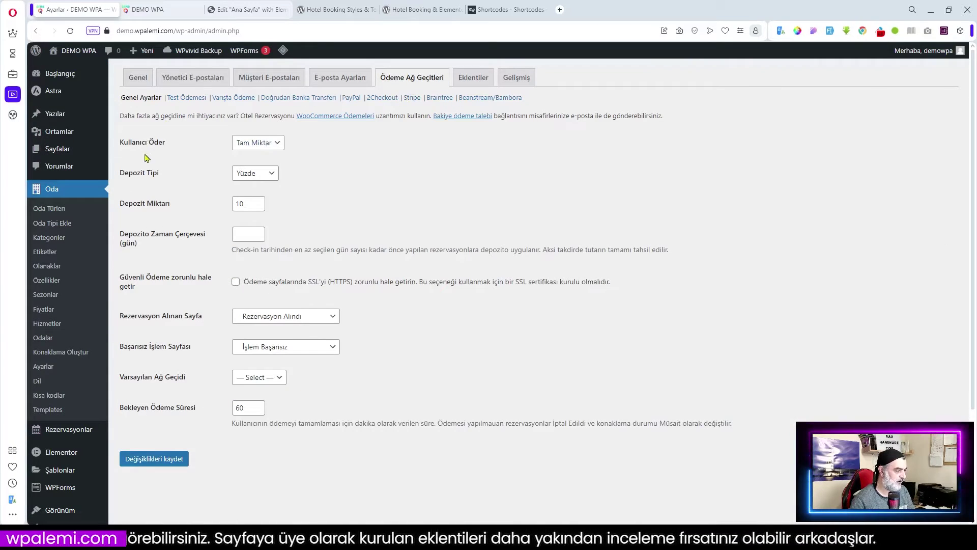
# - Set Kullanıcı Öder so guests pay a Depozit instead of Tam Miktar
pyautogui.click(259, 143)
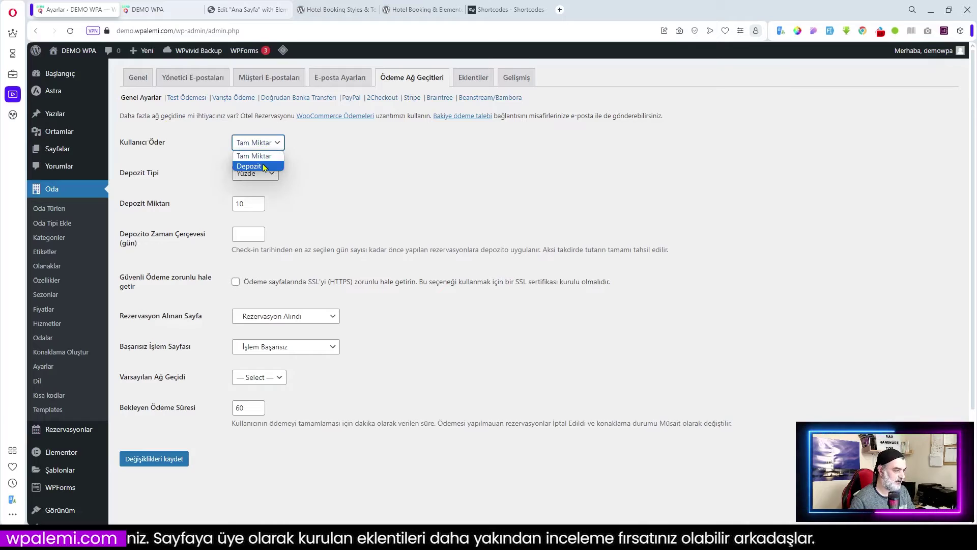
pyautogui.press('Escape')
pyautogui.press('Down')
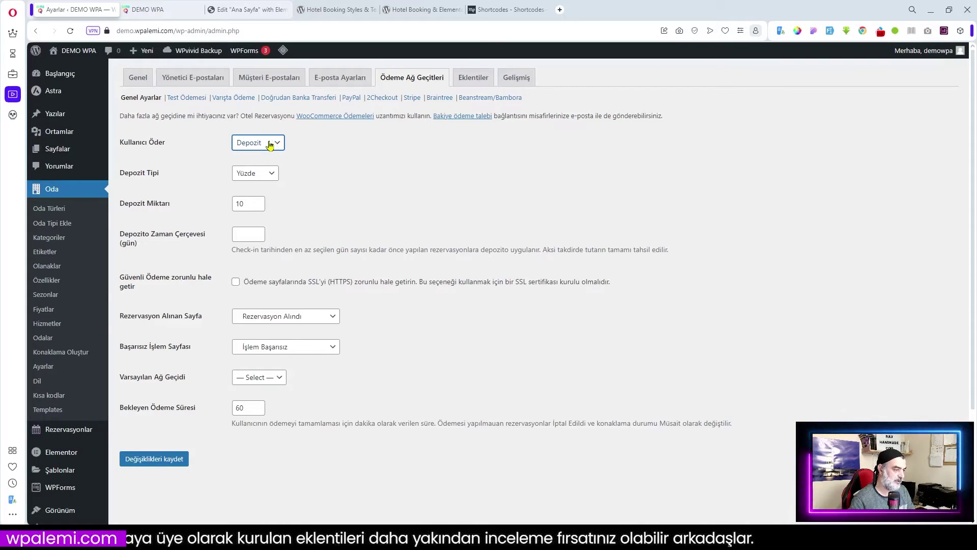
pyautogui.click(270, 145)
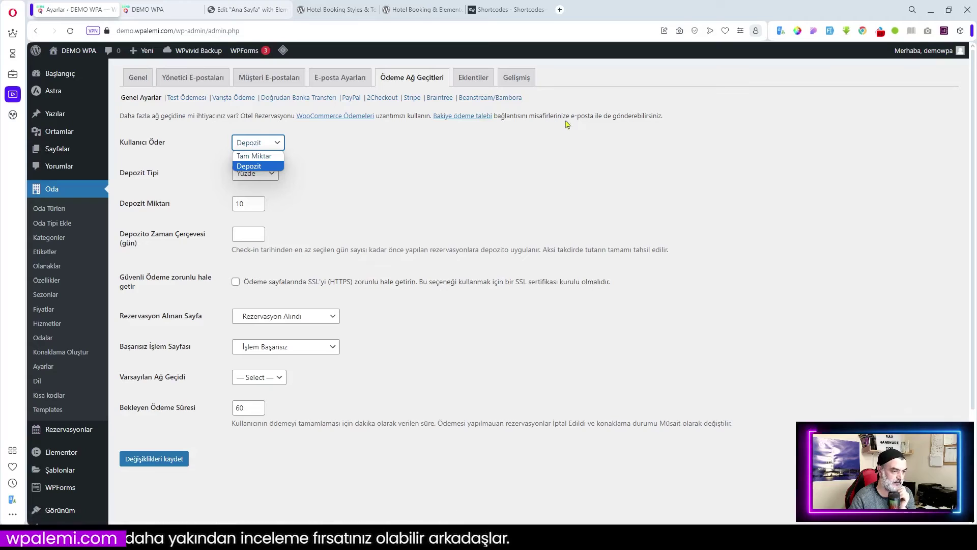
pyautogui.click(319, 155)
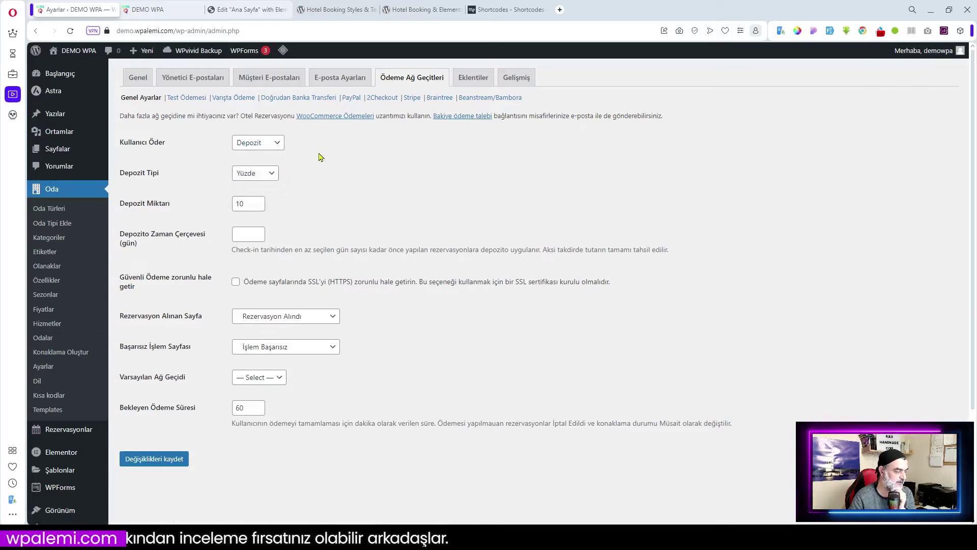
pyautogui.click(265, 148)
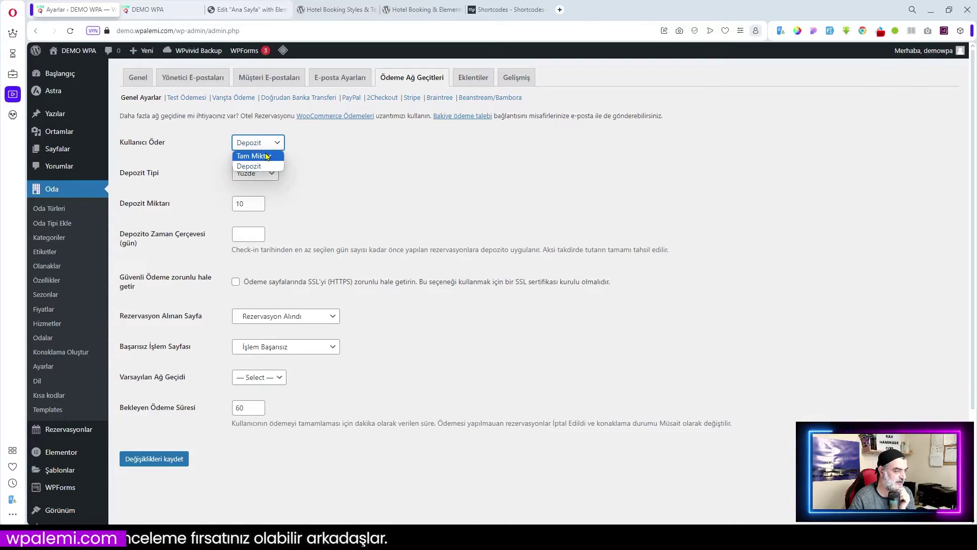
pyautogui.click(266, 157)
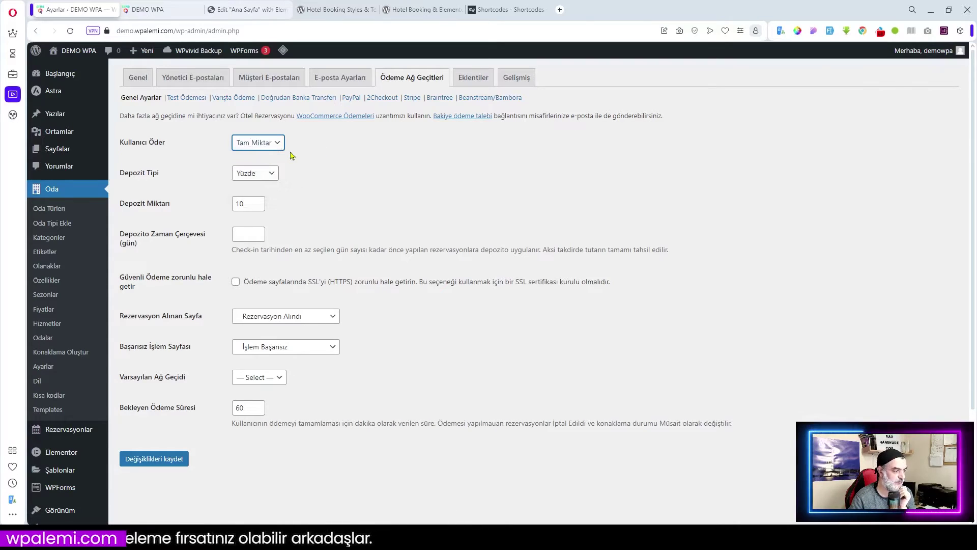
pyautogui.click(259, 148)
pyautogui.click(265, 165)
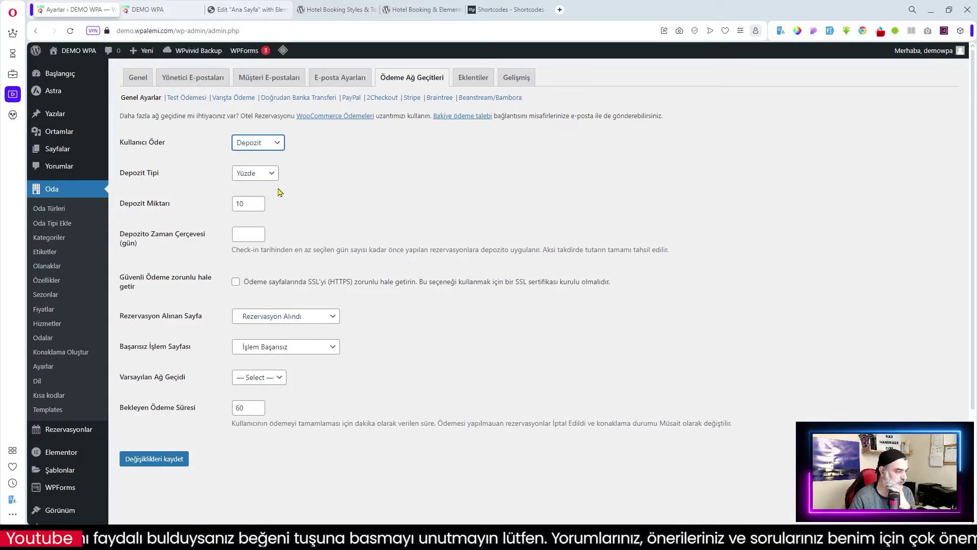
# - Set the deposit time frame to 1 day and save the payment settings
pyautogui.click(248, 234)
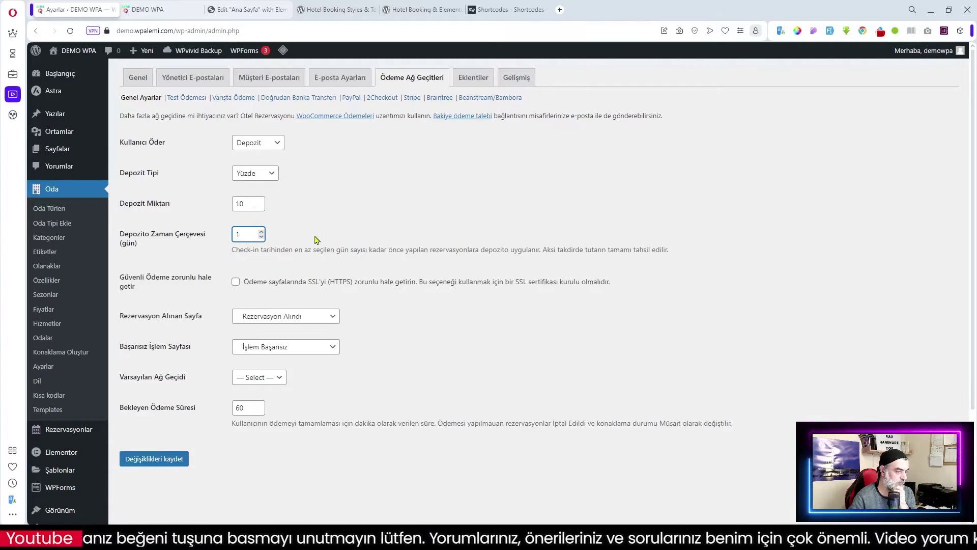
pyautogui.click(363, 268)
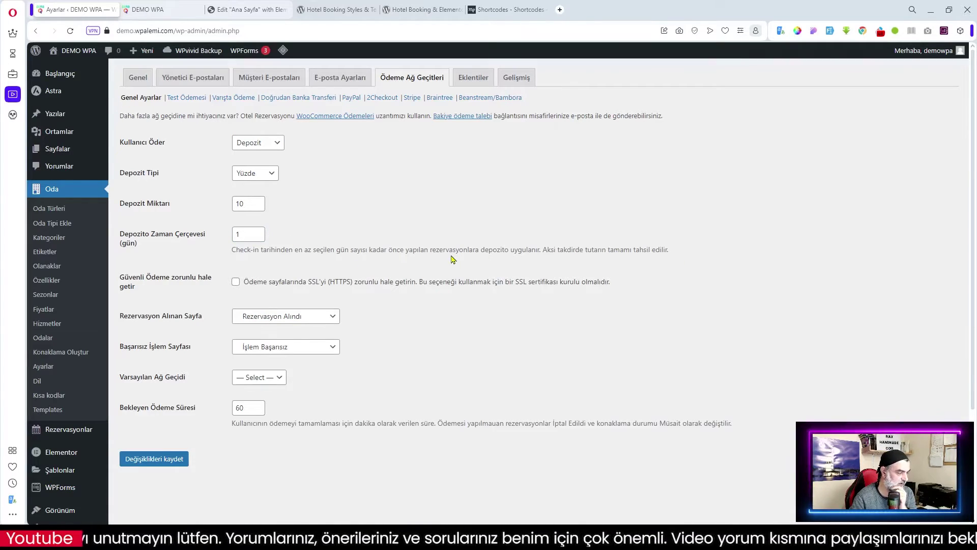
pyautogui.scroll(-3, 452, 257)
pyautogui.scroll(1, 351, 254)
pyautogui.scroll(2, 360, 251)
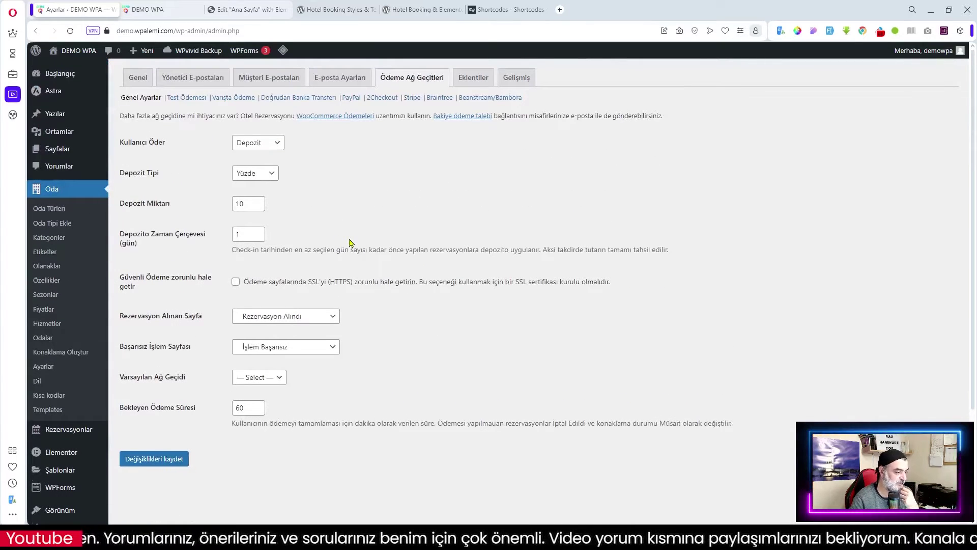
pyautogui.click(252, 377)
pyautogui.click(326, 369)
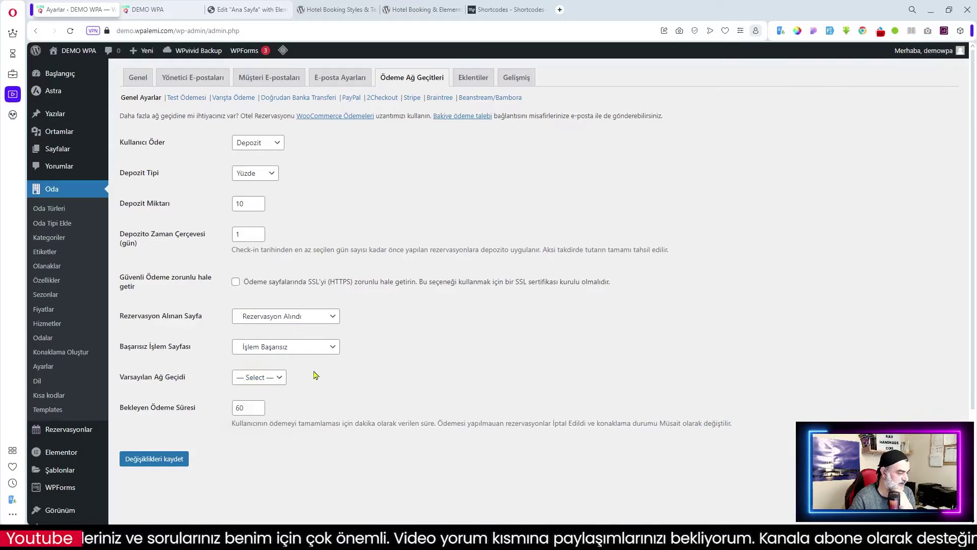
pyautogui.click(248, 409)
pyautogui.click(161, 459)
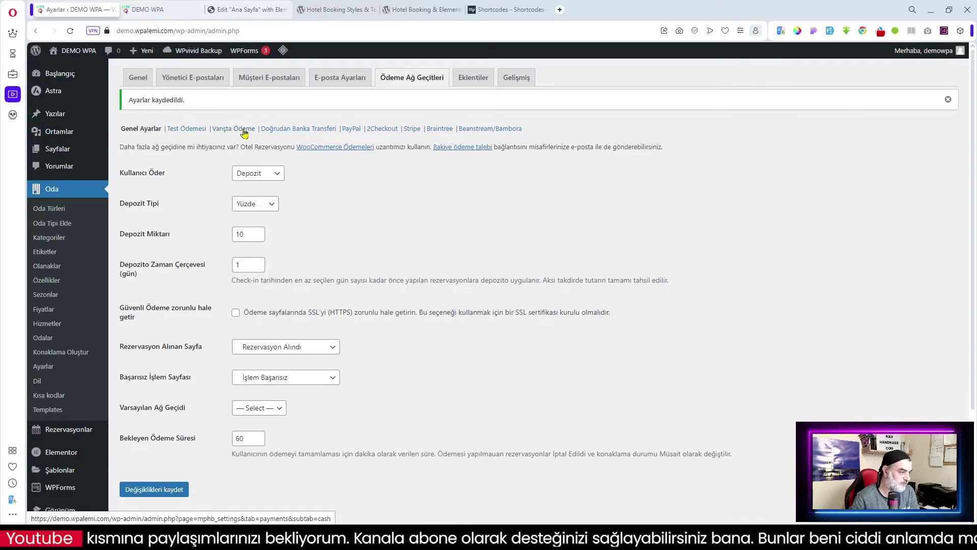
# - Enable the Varışta Ödeme pay-on-arrival gateway and save it
pyautogui.click(244, 134)
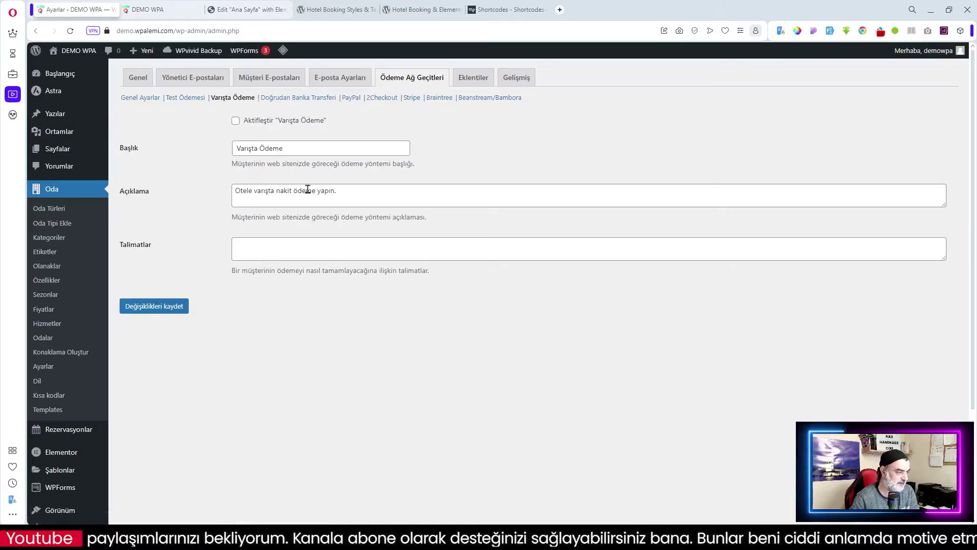
pyautogui.click(235, 121)
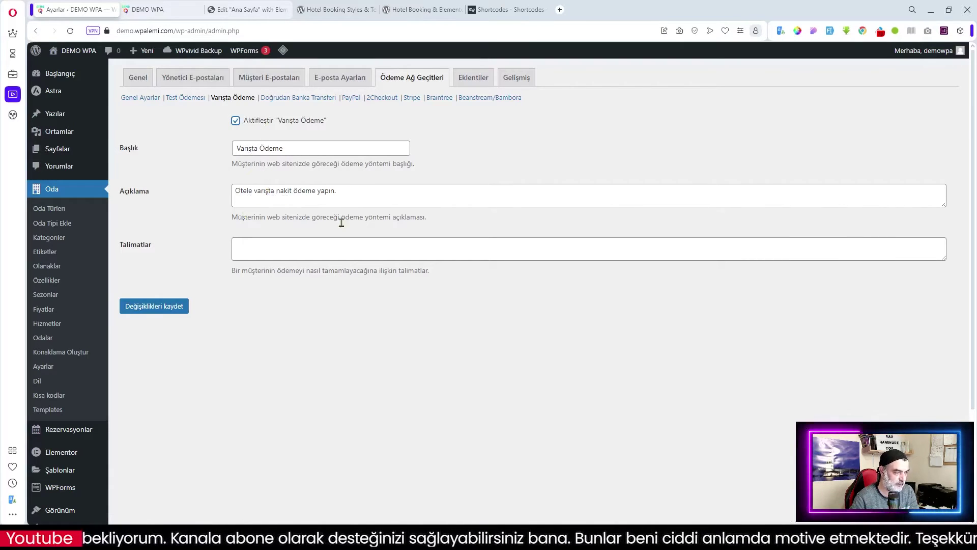
pyautogui.click(253, 250)
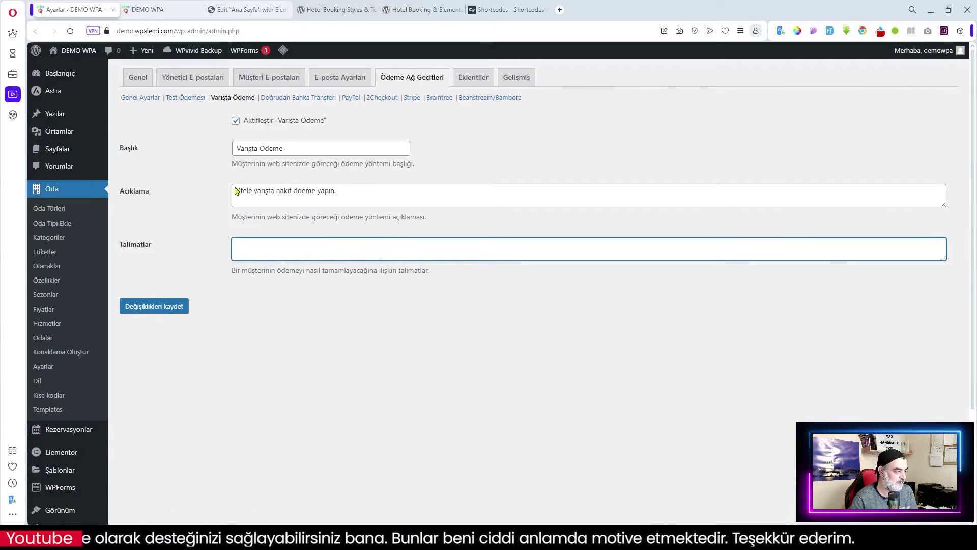
pyautogui.click(170, 306)
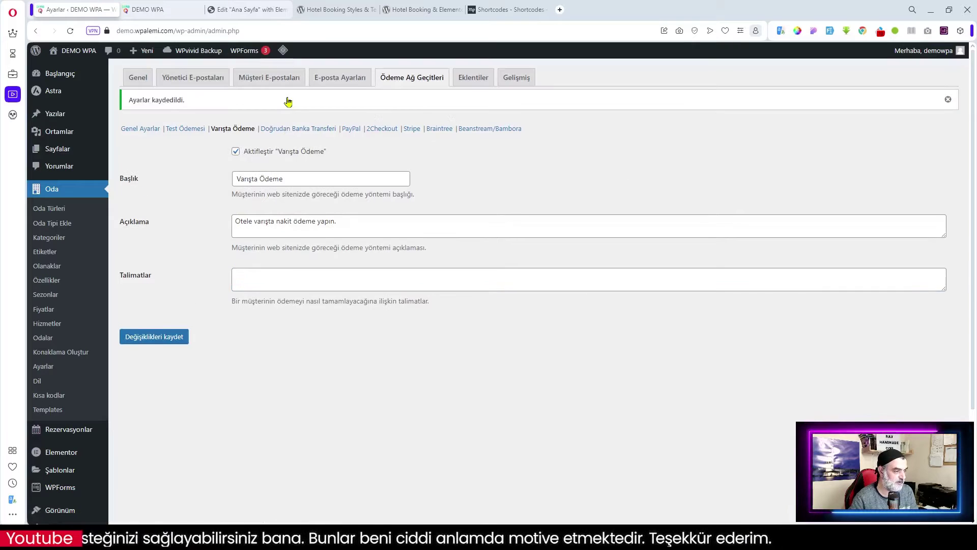
pyautogui.click(299, 129)
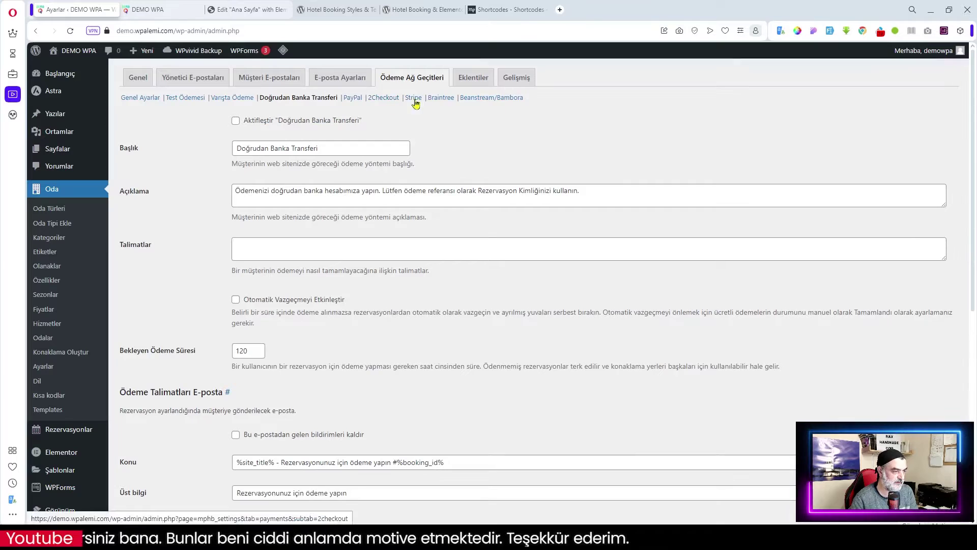
# - Enable Doğrudan Banka Transferi and paste in the bank account instructions
pyautogui.click(235, 120)
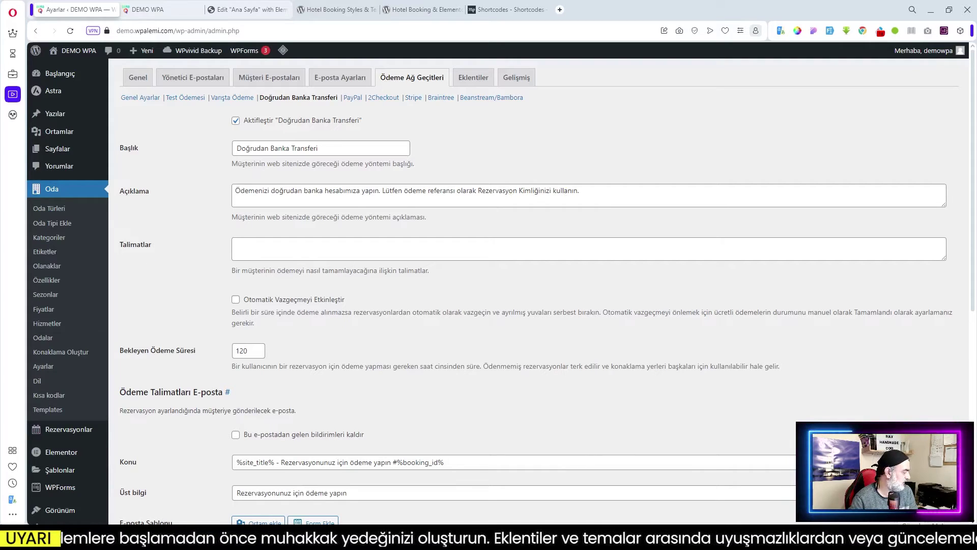
pyautogui.click(290, 250)
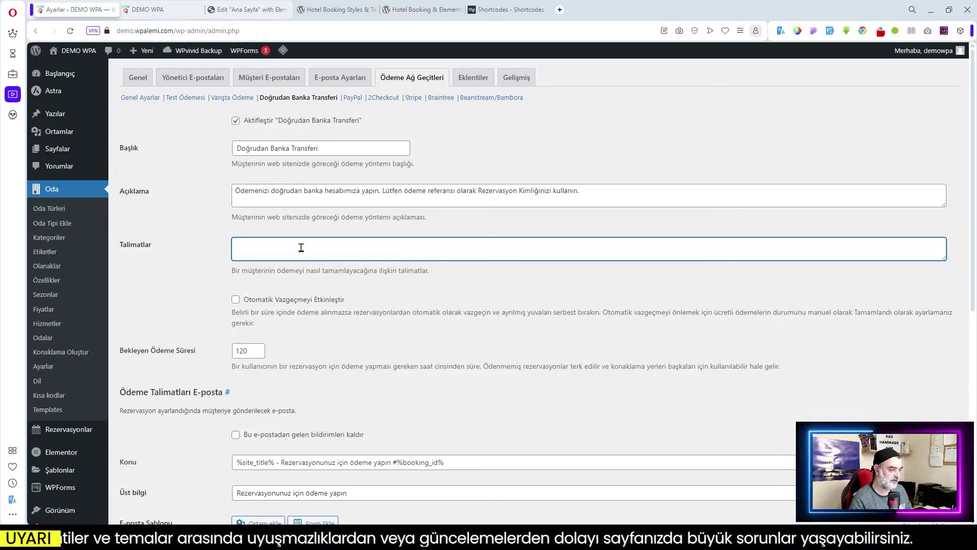
pyautogui.hotkey('ctrl', 'v')
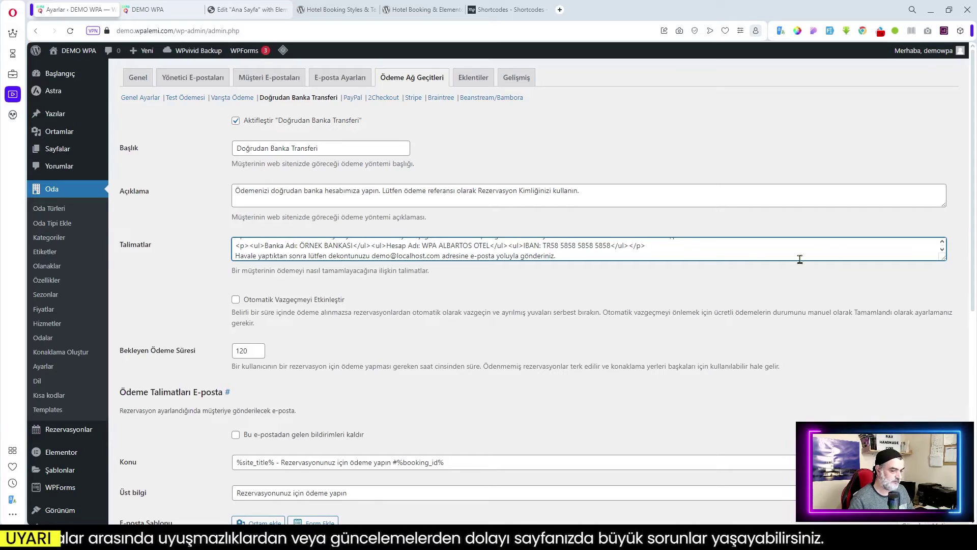
pyautogui.moveTo(943, 256); pyautogui.dragTo(939, 396)
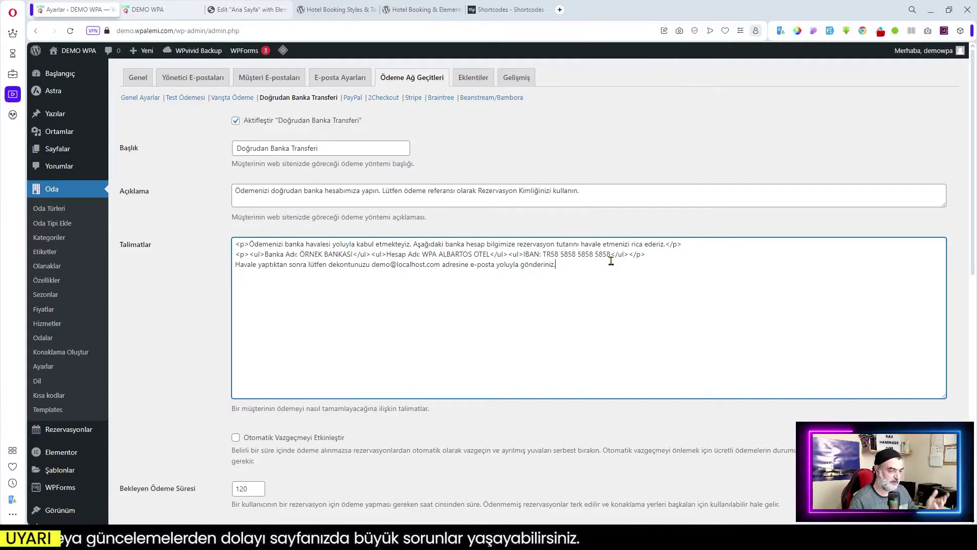
pyautogui.scroll(-2, 486, 275)
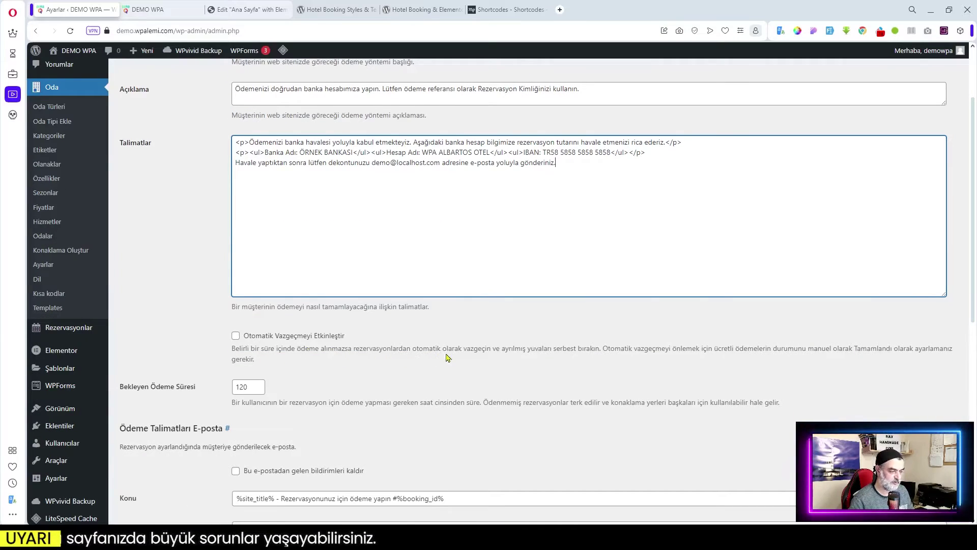
# - Turn on automatic abandonment and change the pending payment time from 120 to 60
pyautogui.click(235, 335)
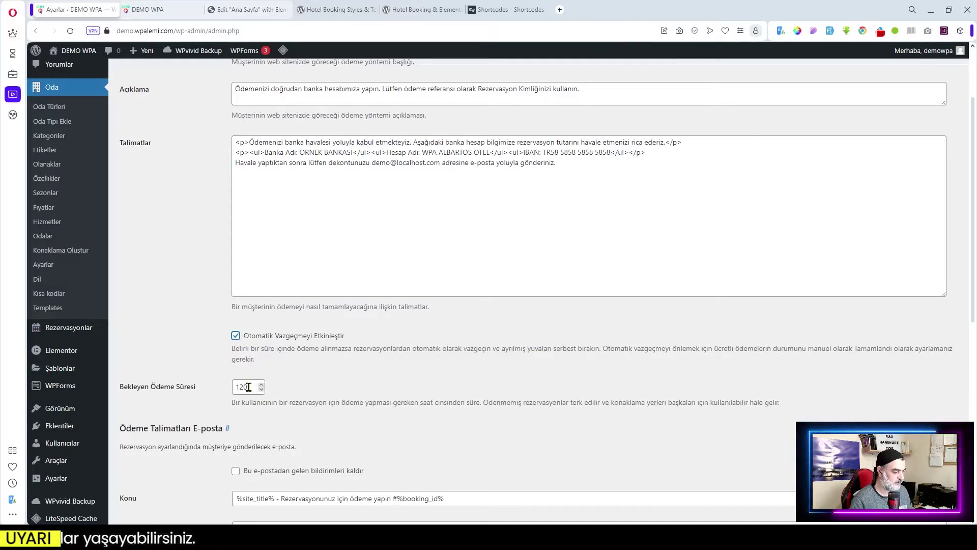
pyautogui.scroll(2, 304, 351)
pyautogui.scroll(-4, 305, 351)
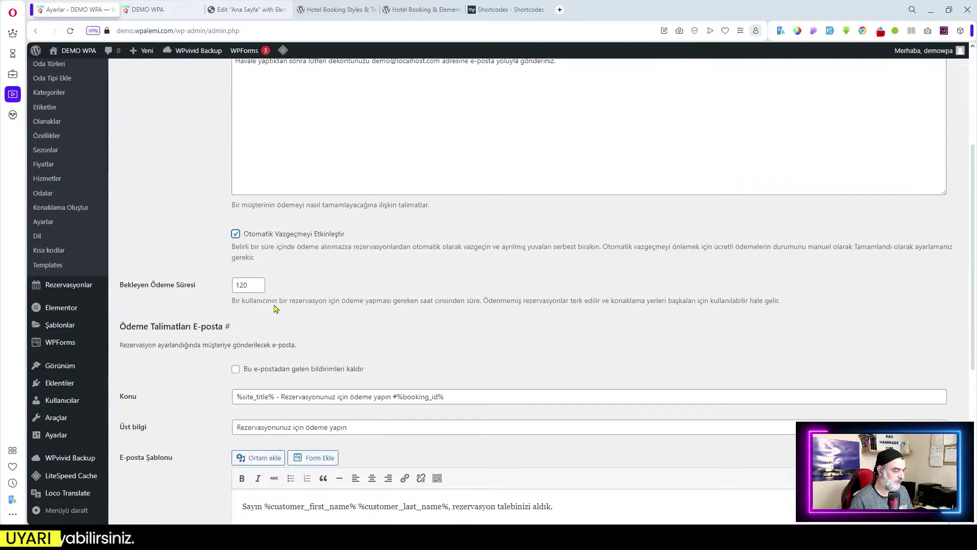
pyautogui.moveTo(252, 286); pyautogui.dragTo(224, 293)
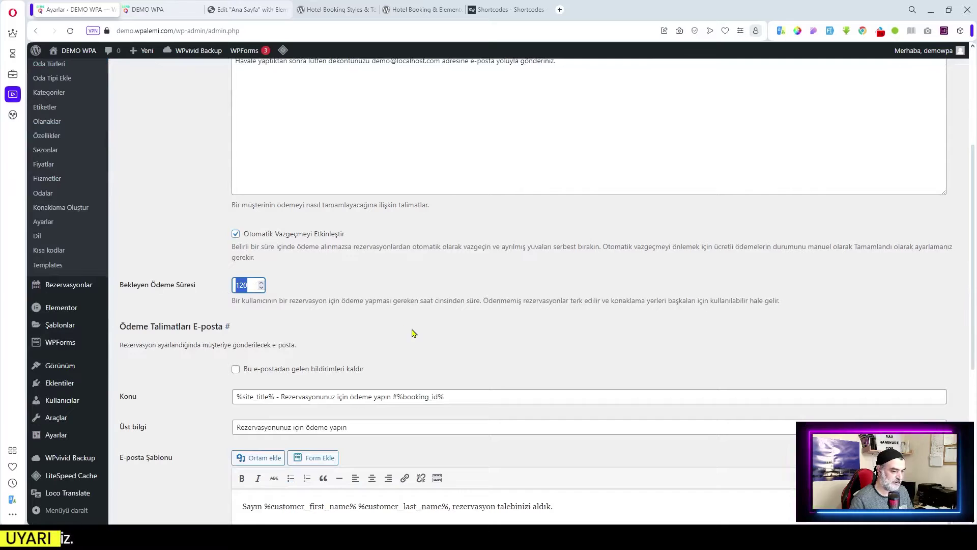
pyautogui.write('6')
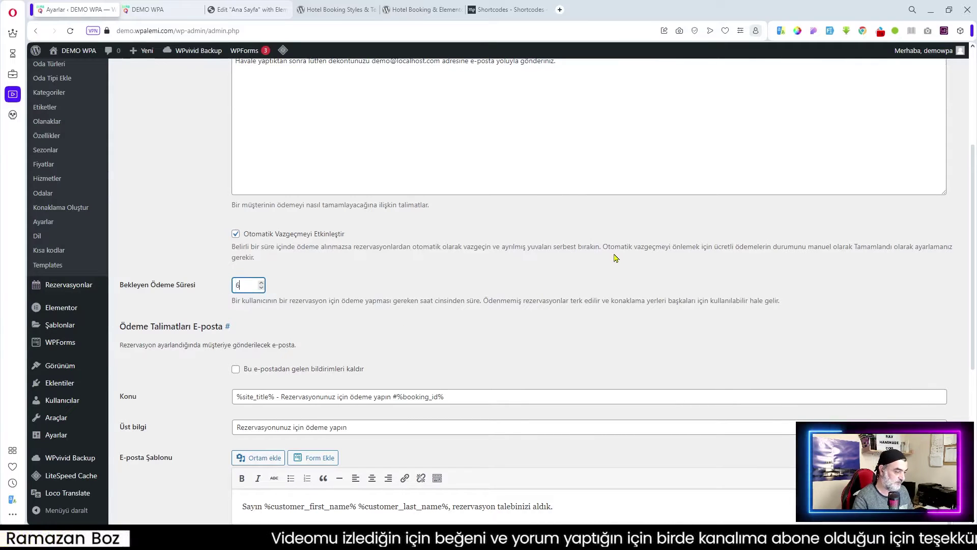
pyautogui.write('0')
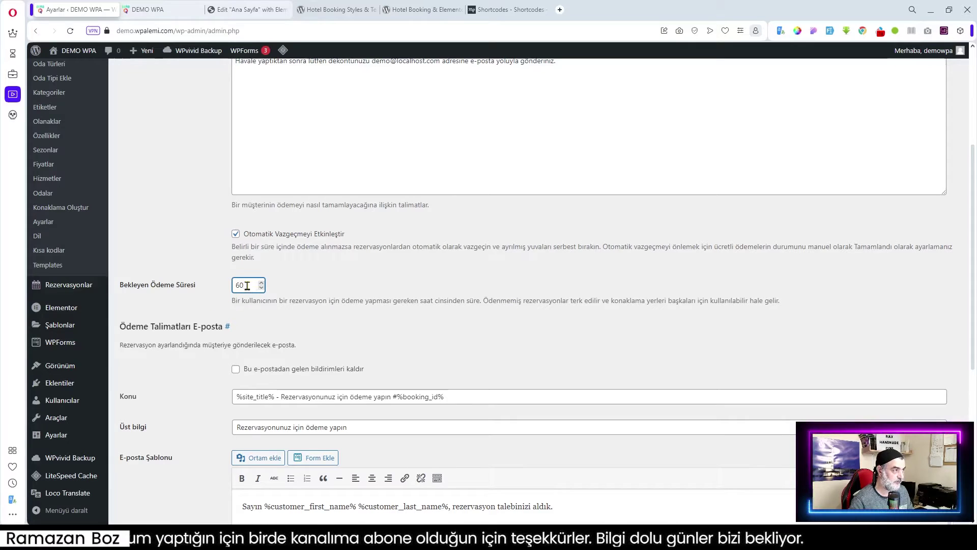
pyautogui.click(299, 285)
pyautogui.scroll(4, 336, 283)
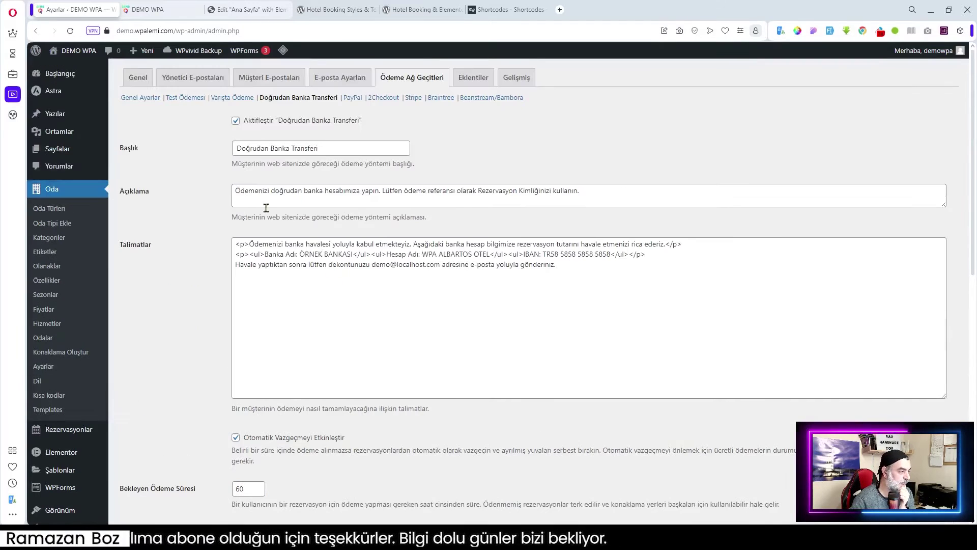
# - Save the bank transfer settings with the 60 pending payment time
pyautogui.scroll(-10, 379, 359)
pyautogui.scroll(-2, 381, 357)
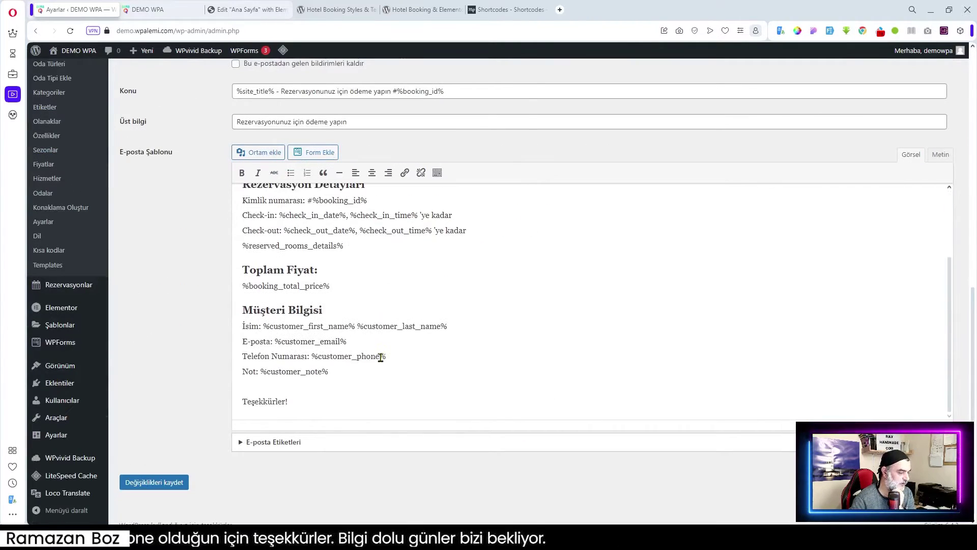
pyautogui.scroll(2, 366, 317)
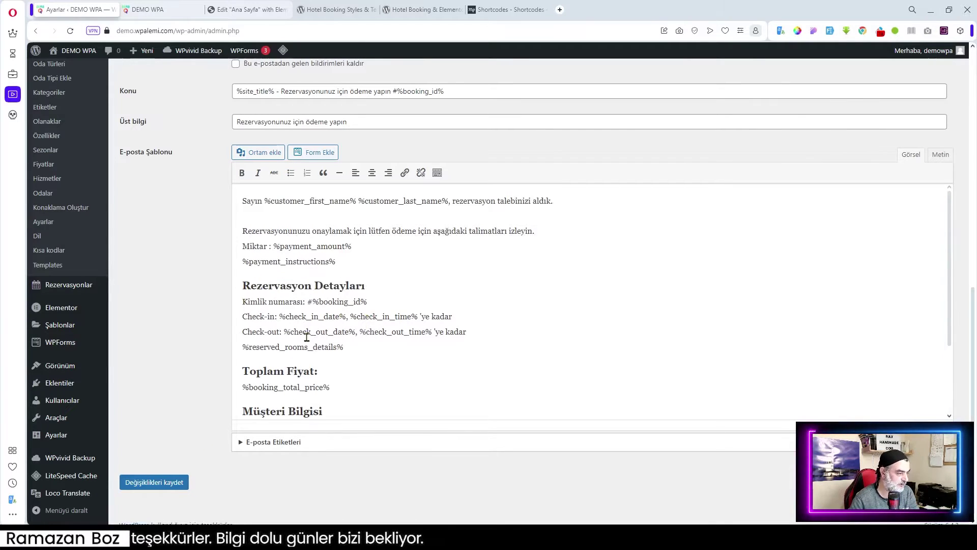
pyautogui.click(150, 481)
# - Change the bank transfer pending payment time to 48 and save again
pyautogui.scroll(15, 412, 359)
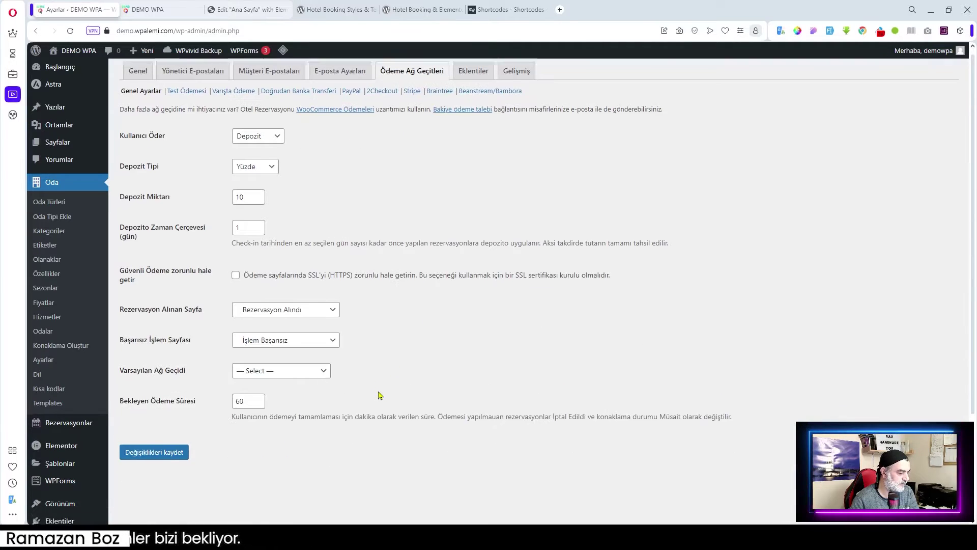
pyautogui.scroll(-1, 377, 395)
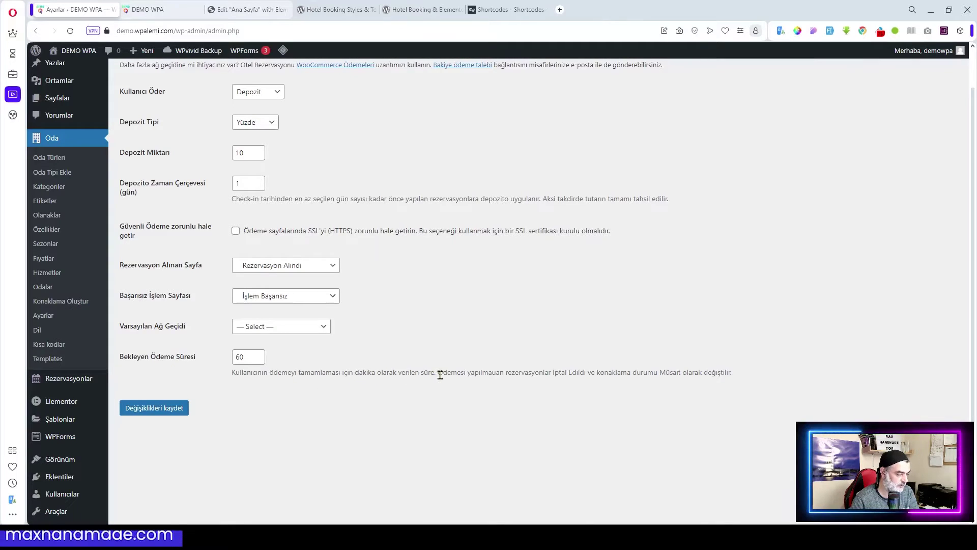
pyautogui.scroll(2, 304, 370)
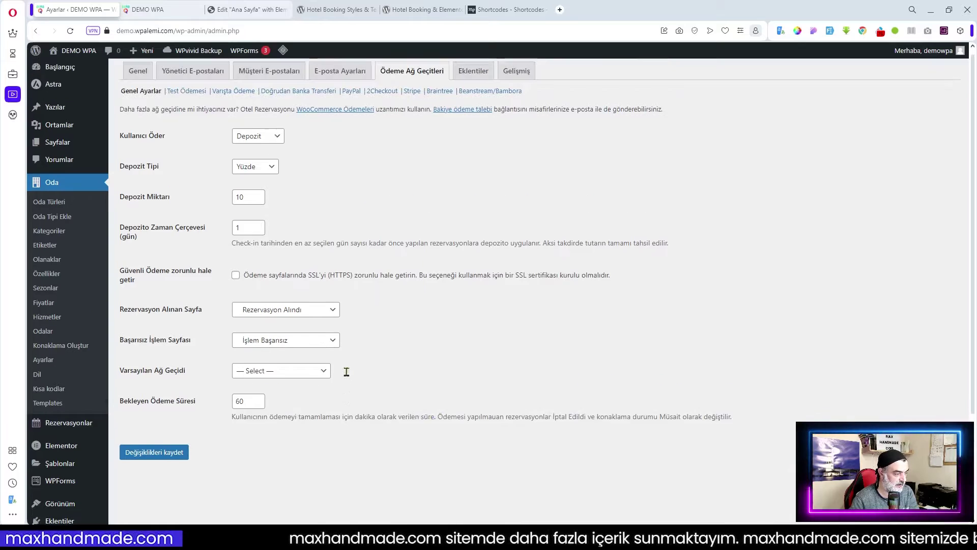
pyautogui.click(291, 98)
pyautogui.scroll(-2, 316, 359)
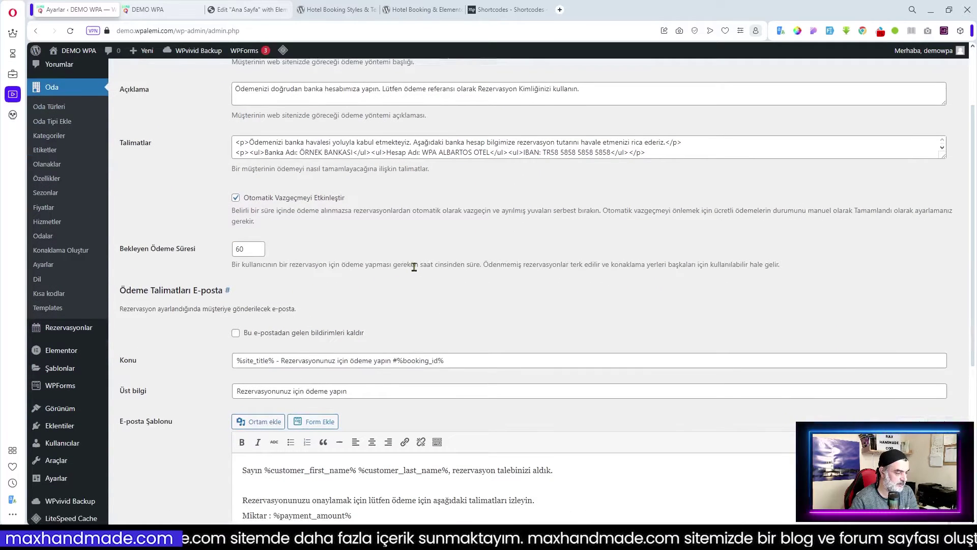
pyautogui.click(249, 249)
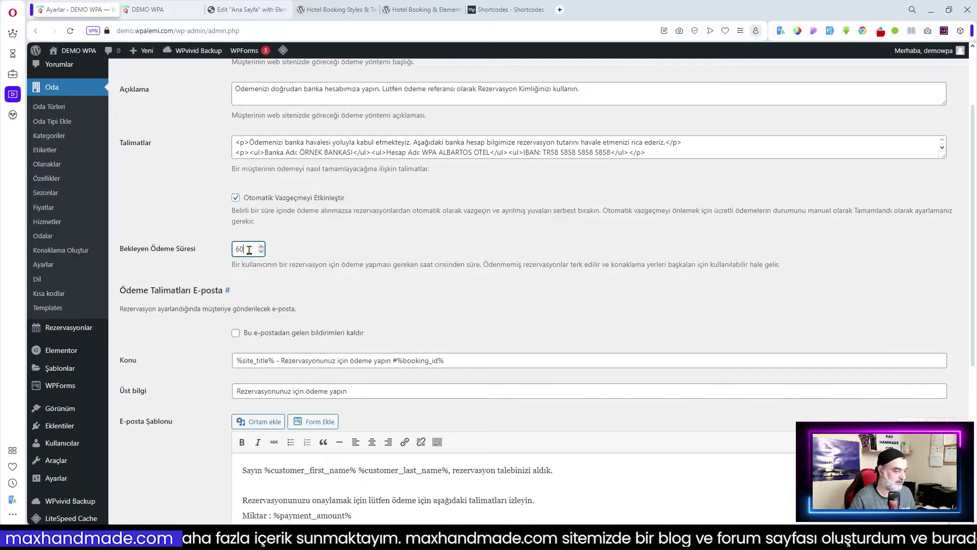
pyautogui.hotkey('ctrl', 'a')
pyautogui.write('48')
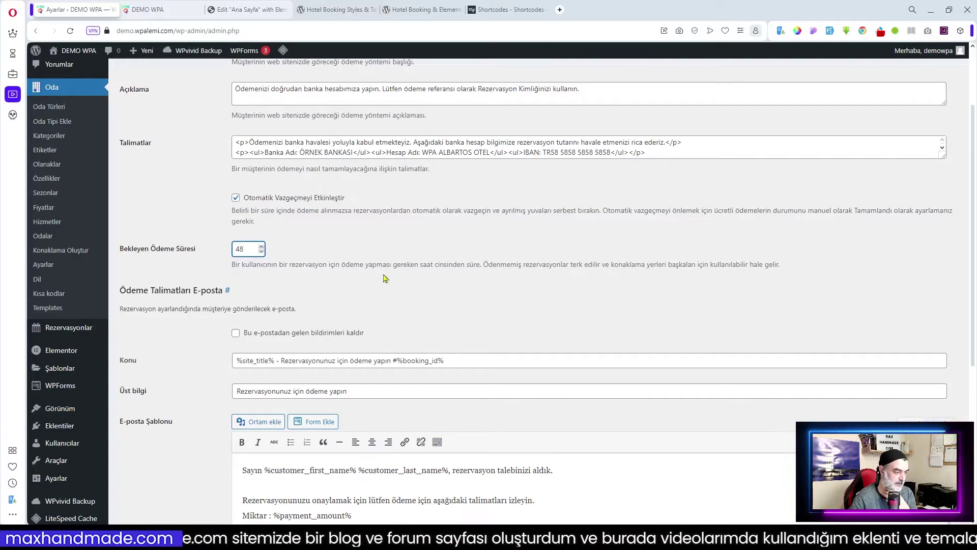
pyautogui.scroll(-5, 382, 283)
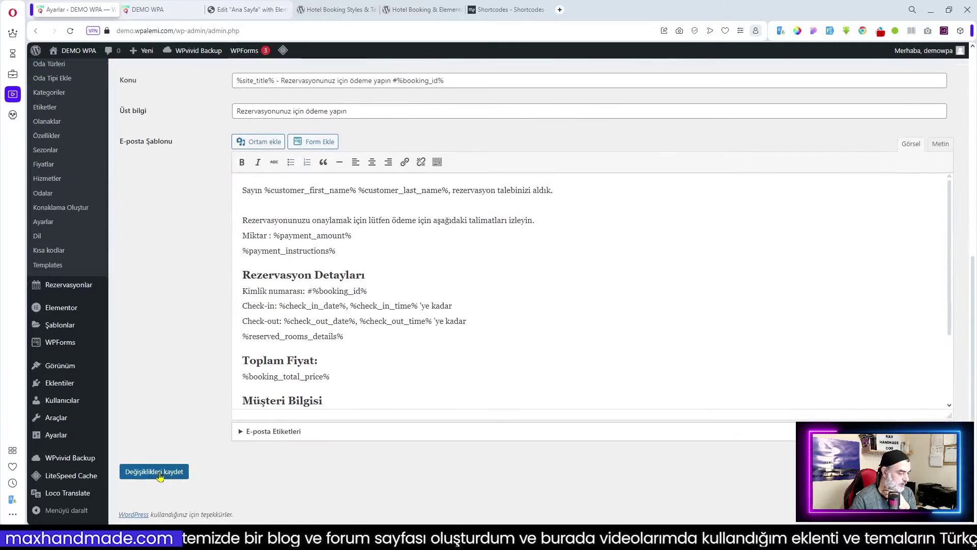
pyautogui.click(155, 471)
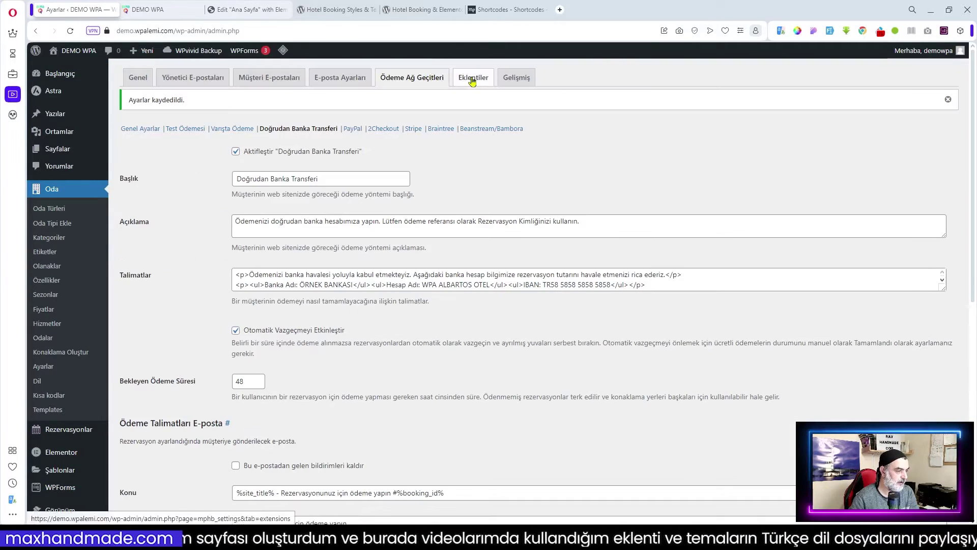
# - Review the booking Extensions settings and the Advanced settings with their REST API keys
pyautogui.click(473, 79)
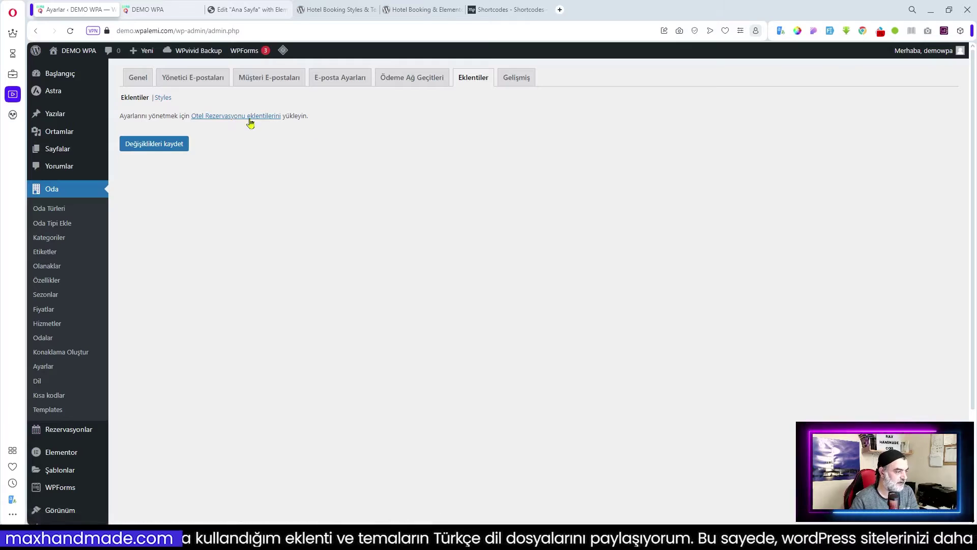
pyautogui.click(524, 80)
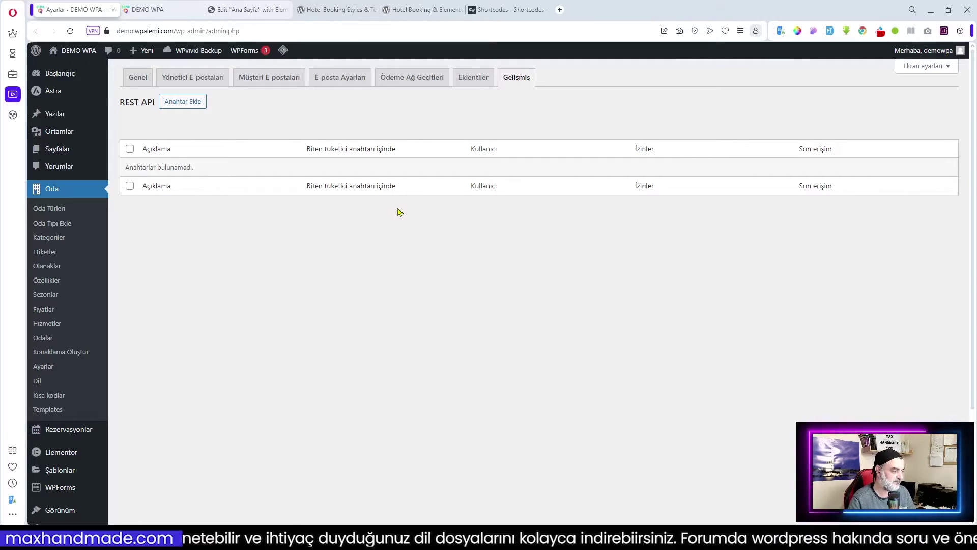
pyautogui.scroll(-2, 280, 190)
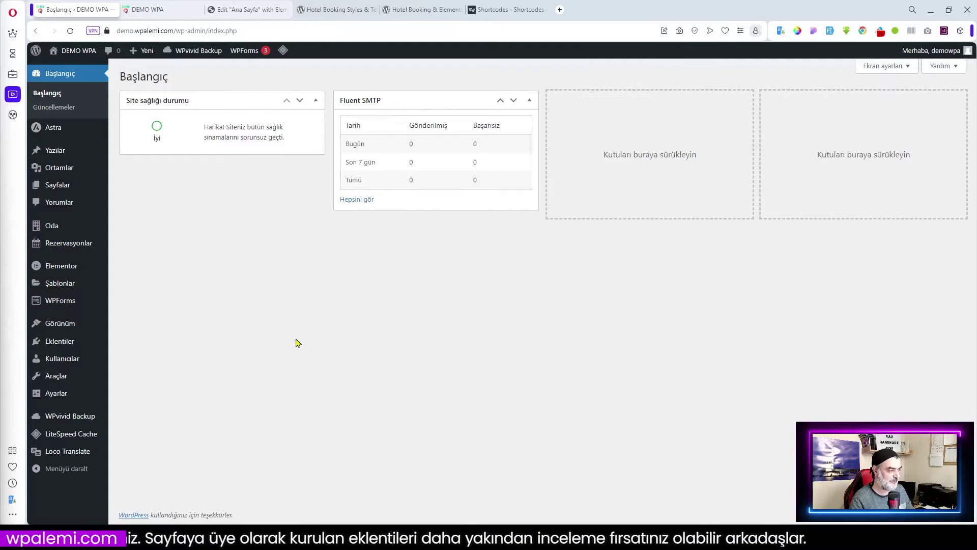
# - Add 'Bahçe Manzaralı' as a new accommodation category
pyautogui.moveTo(51, 225)
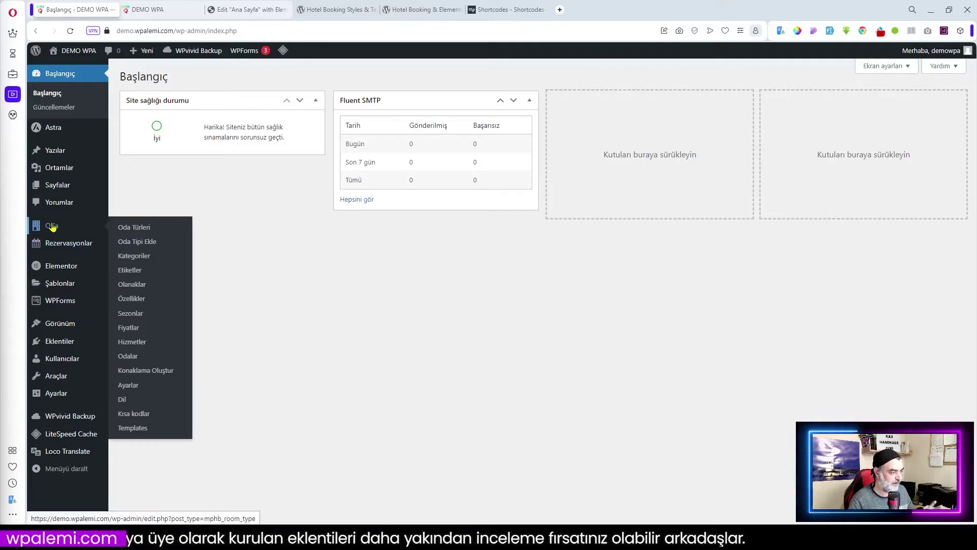
pyautogui.click(136, 258)
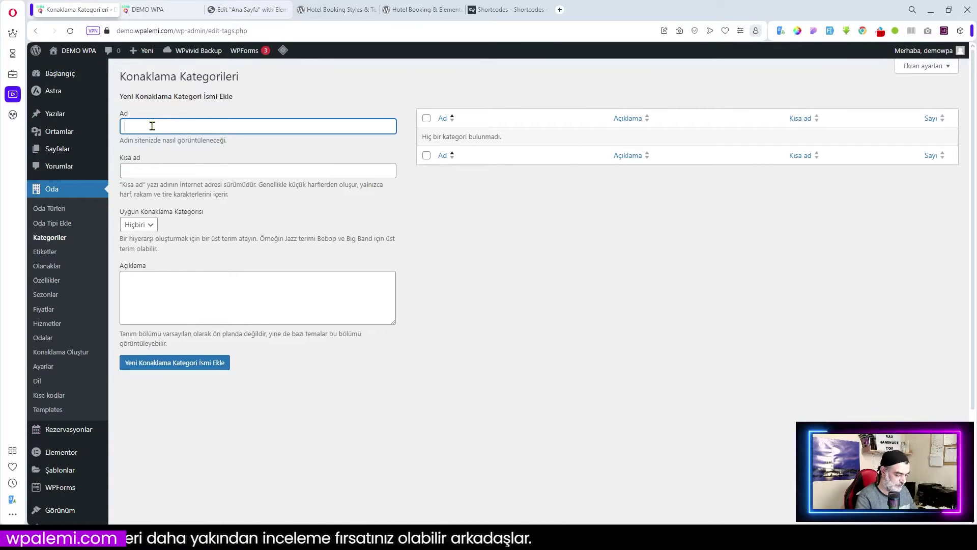
pyautogui.write('Bahçe')
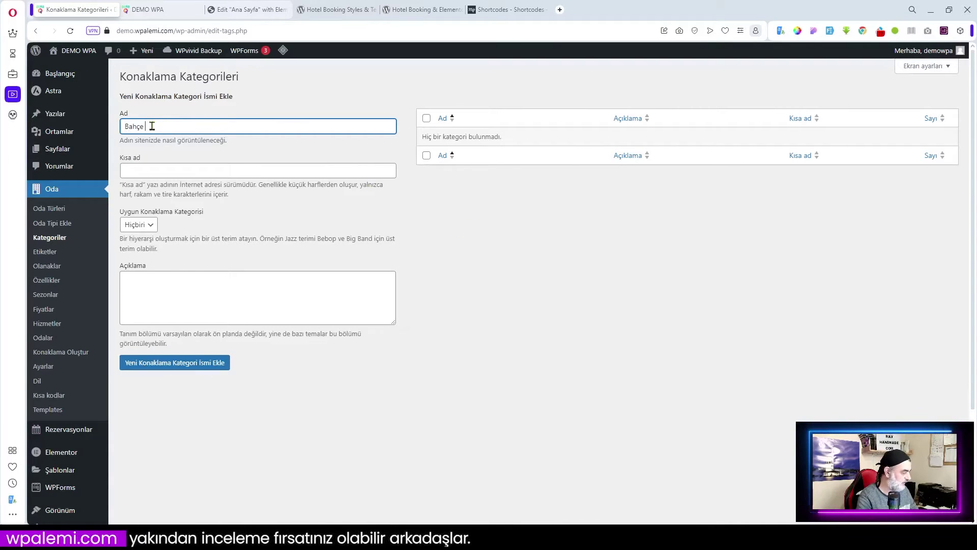
pyautogui.write(' Manz')
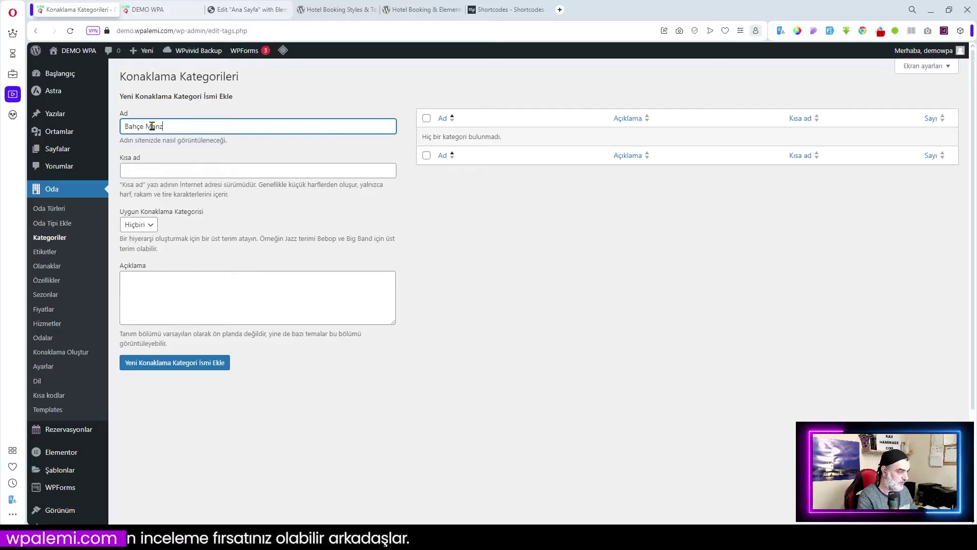
pyautogui.write('aralı')
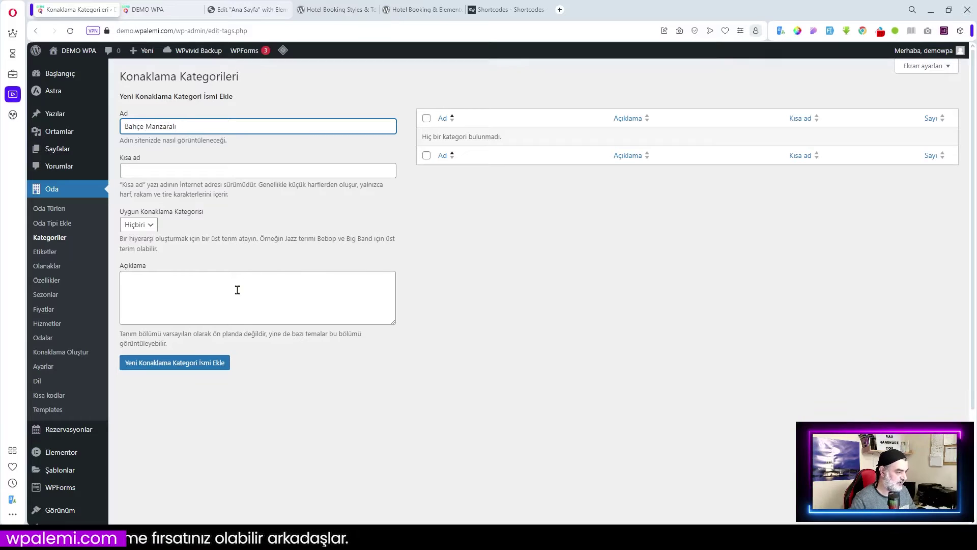
pyautogui.click(177, 367)
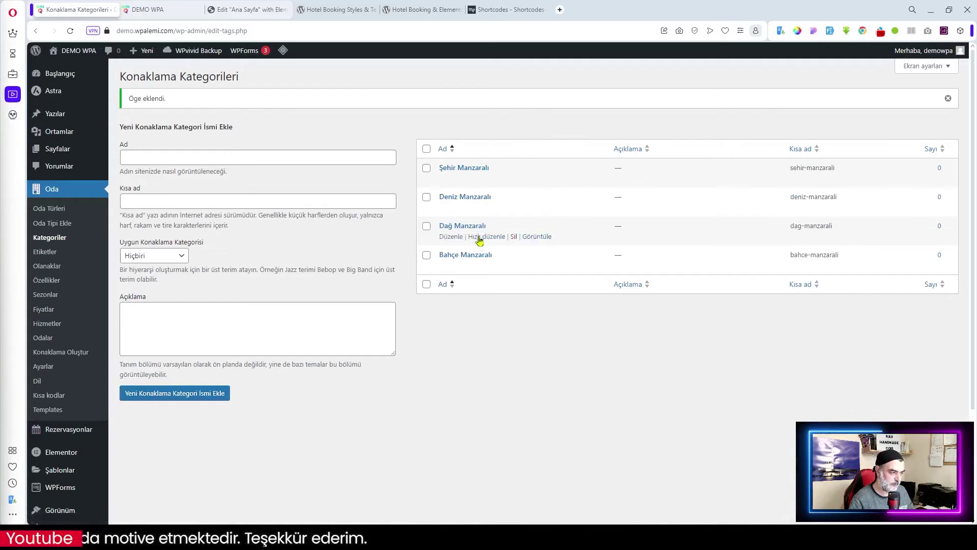
# - Add 'Tek kişilik Oda' as a new accommodation tag
pyautogui.click(49, 252)
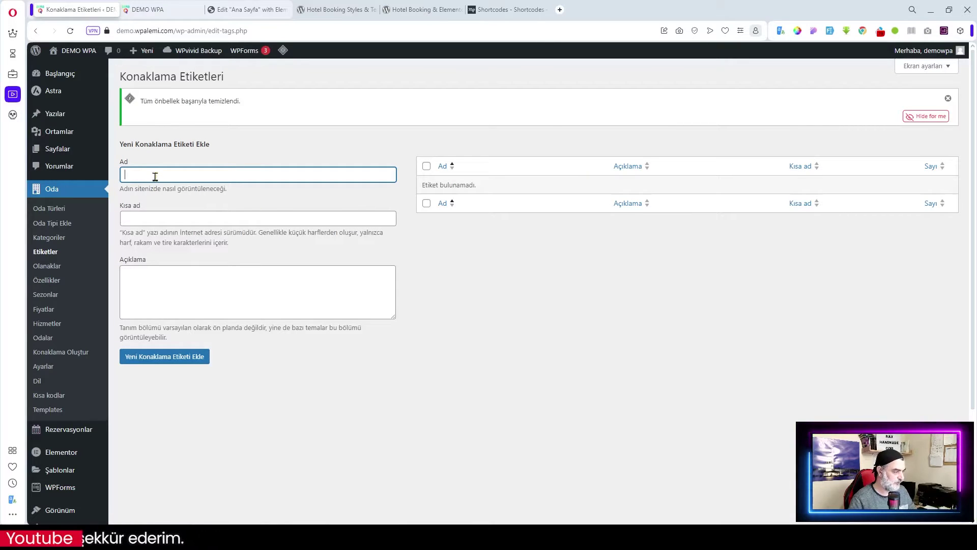
pyautogui.write('T')
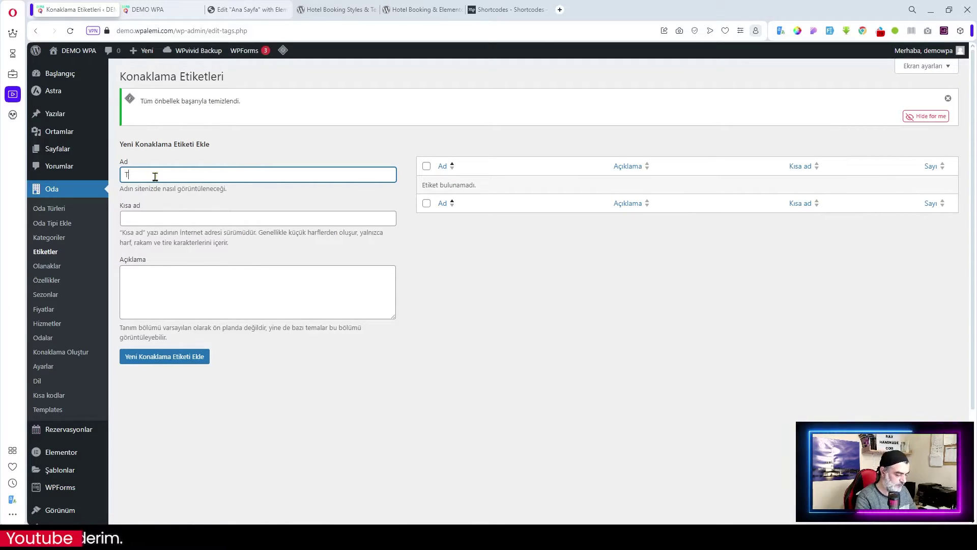
pyautogui.write('ek kişil')
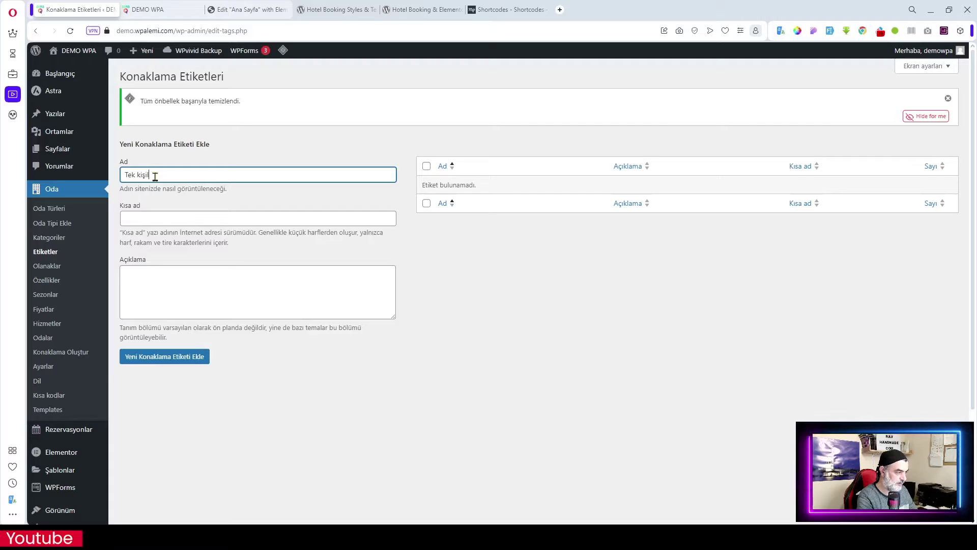
pyautogui.write('ik O')
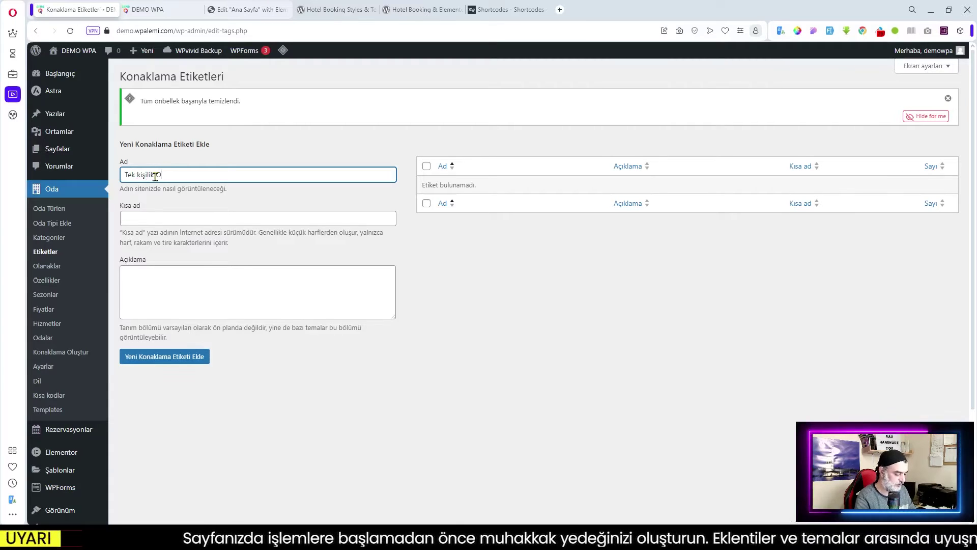
pyautogui.write('da')
pyautogui.click(173, 357)
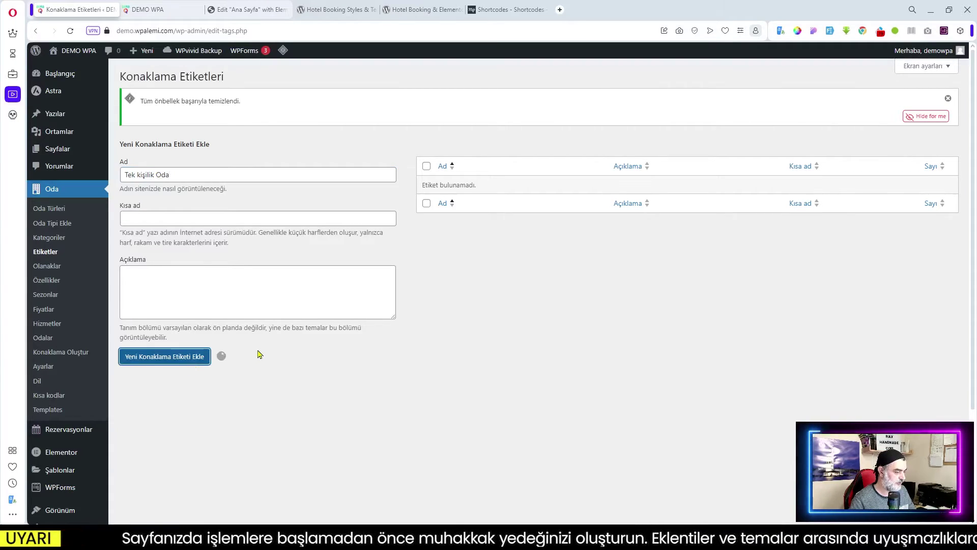
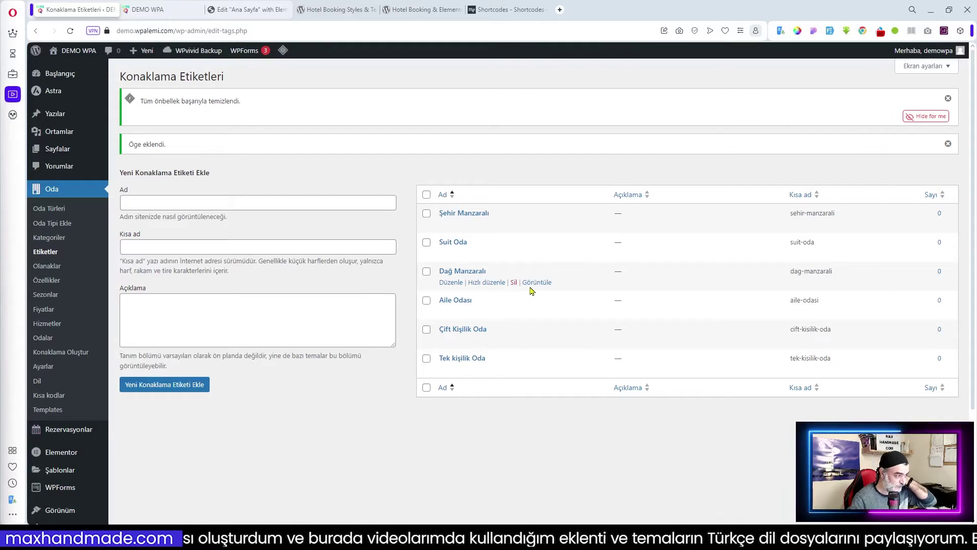
# - Open the Olanaklar (room facilities) page from the Oda menu
pyautogui.click(46, 267)
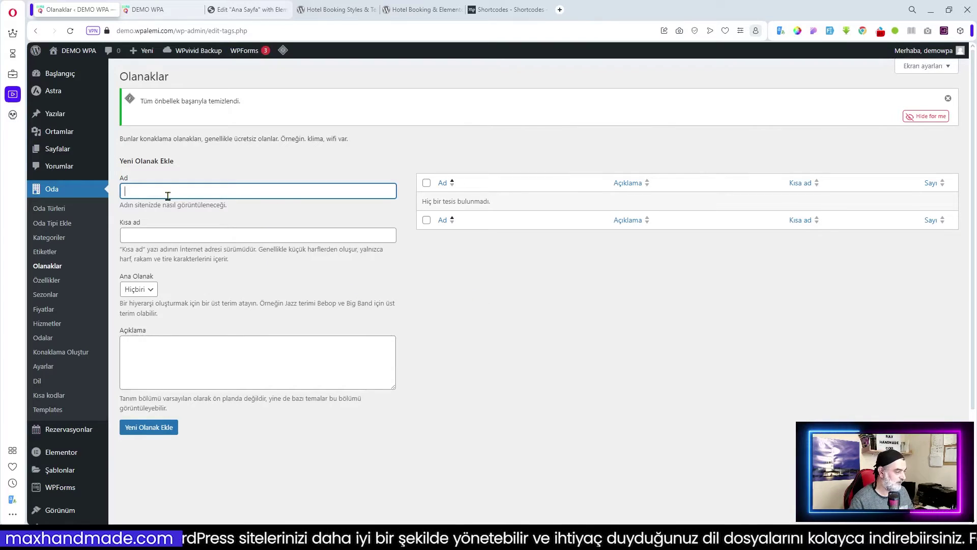
# - Add Banyo as a facility, then go to the empty Özellikler (attributes) page
pyautogui.write('Banyo')
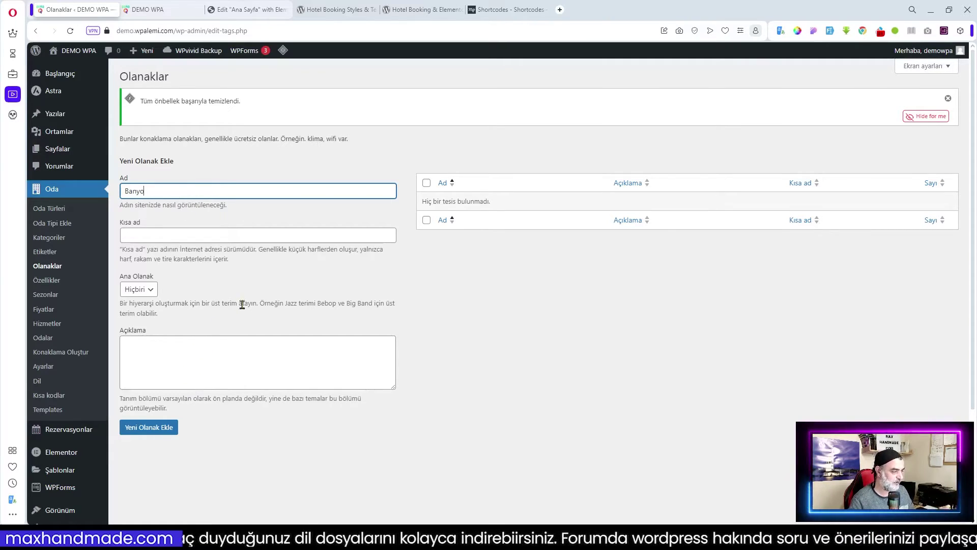
pyautogui.click(171, 426)
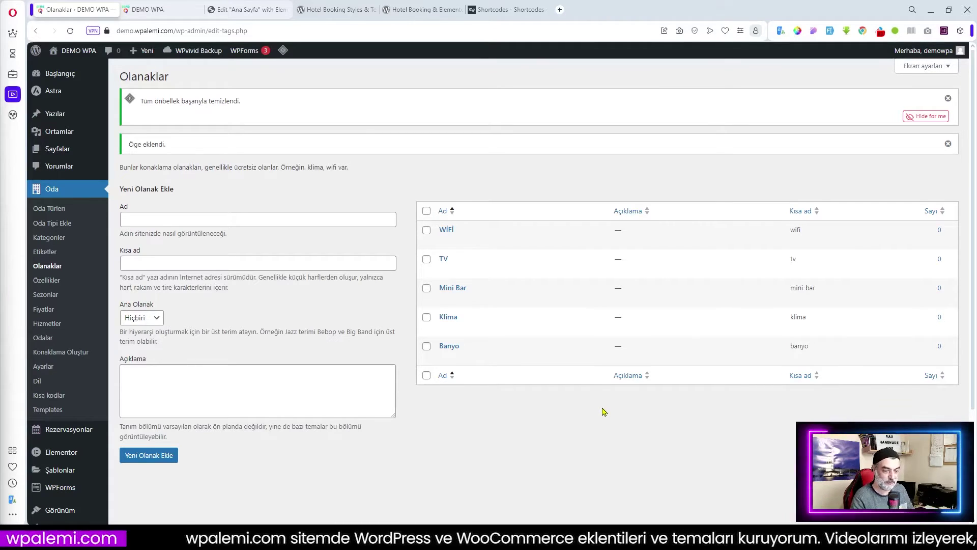
pyautogui.click(47, 282)
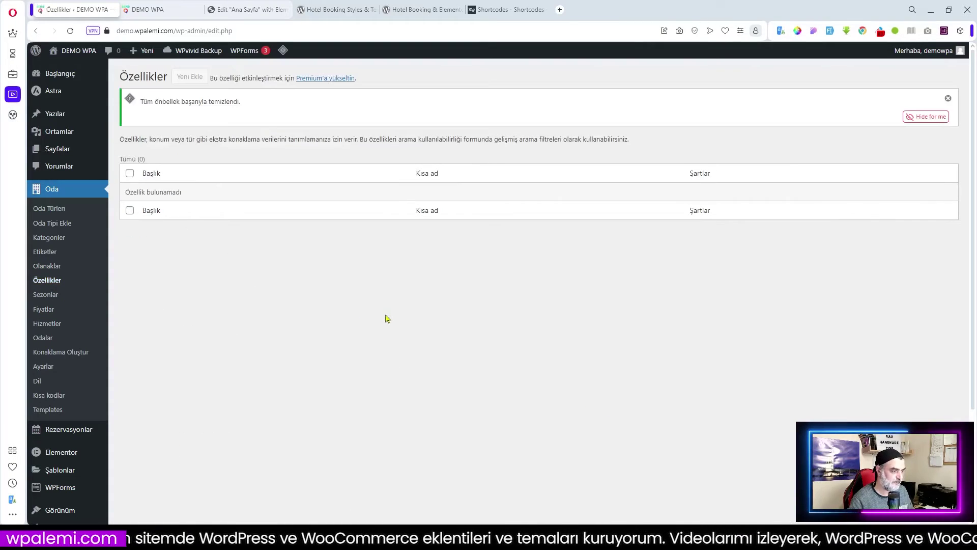
# - Open the Sezonlar list and start a new season
pyautogui.click(46, 295)
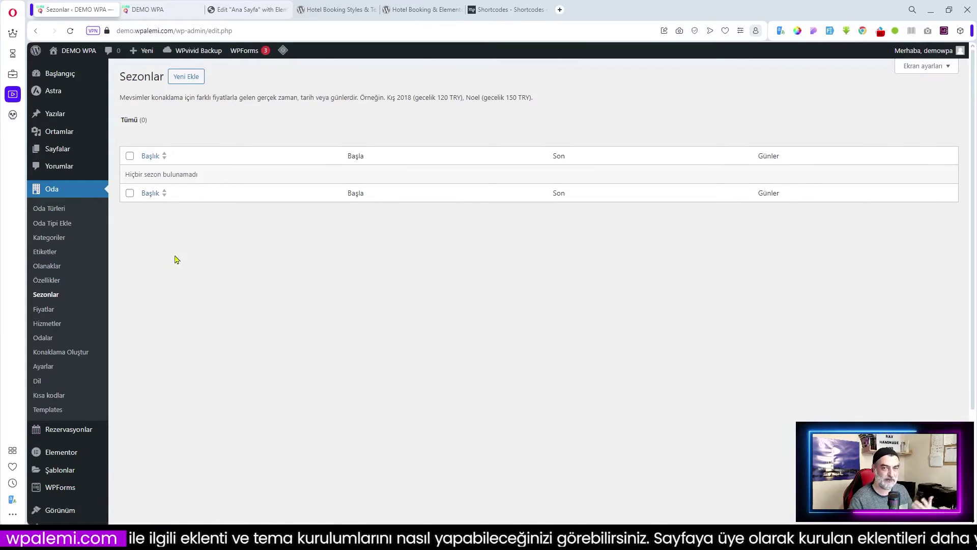
pyautogui.click(188, 82)
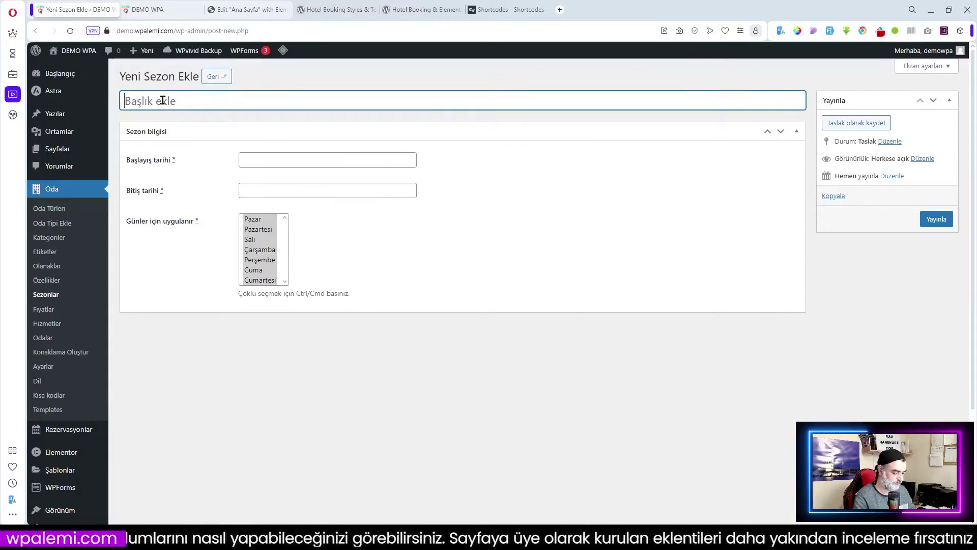
# - Publish season 'Kış Sezonu' from 01/12/2024 to 28/02/2025 and return to the seasons list
pyautogui.write('Kış')
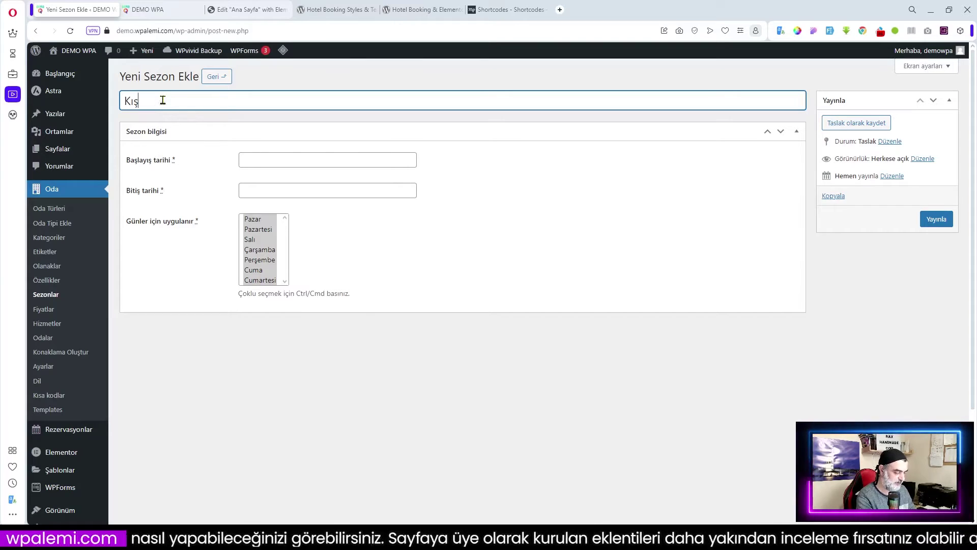
pyautogui.write(' Sezonu')
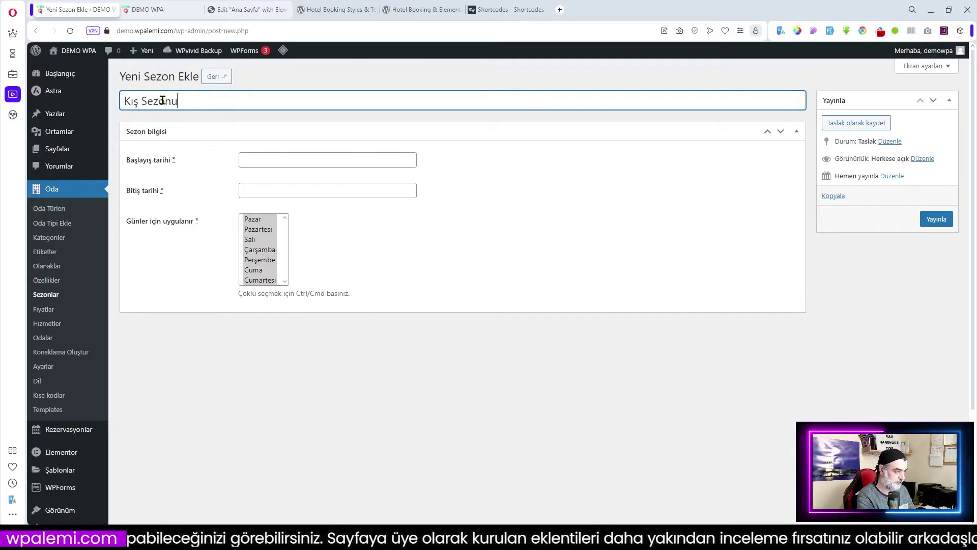
pyautogui.click(273, 160)
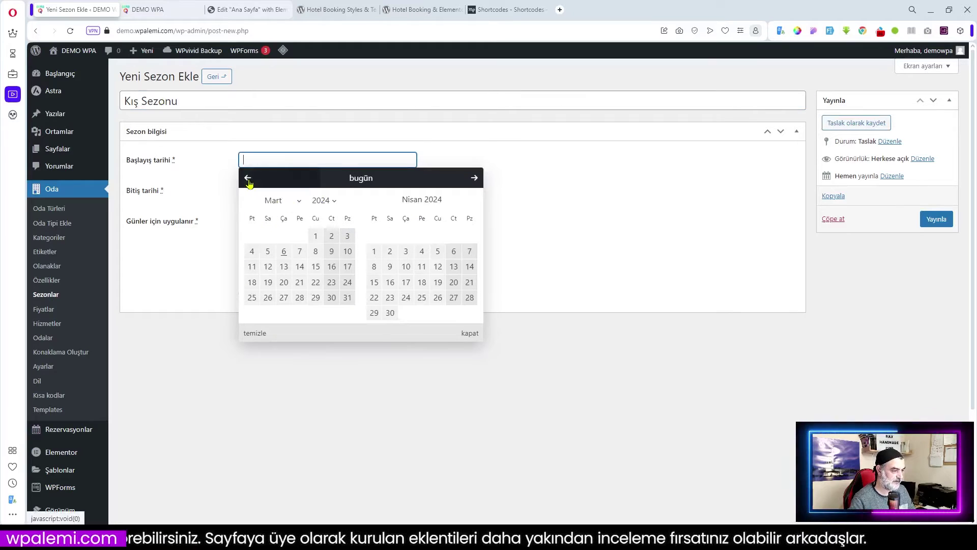
pyautogui.click(297, 203)
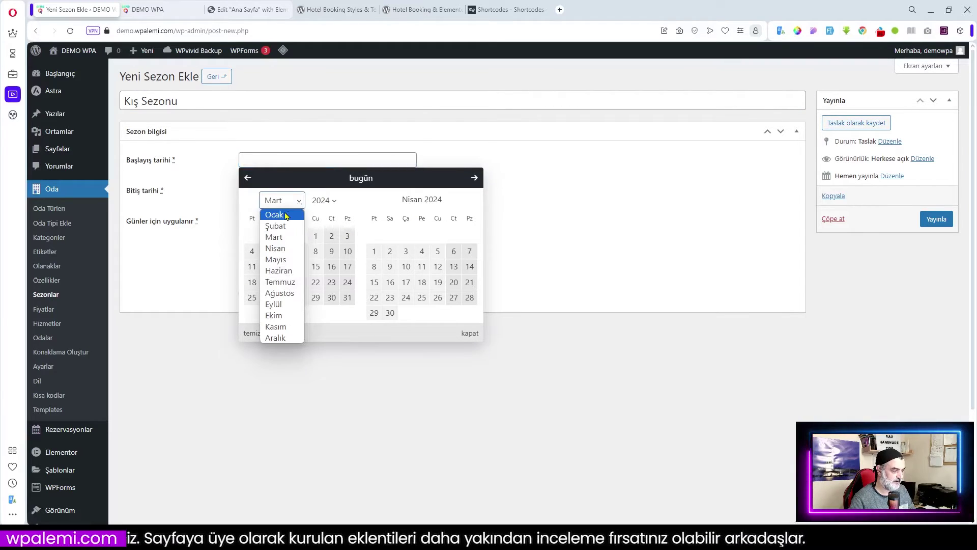
pyautogui.click(275, 338)
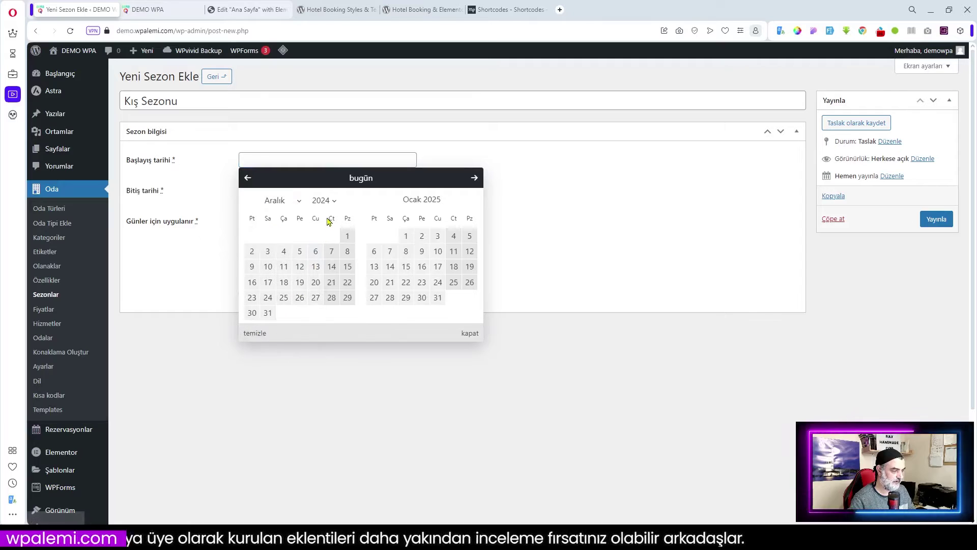
pyautogui.click(347, 236)
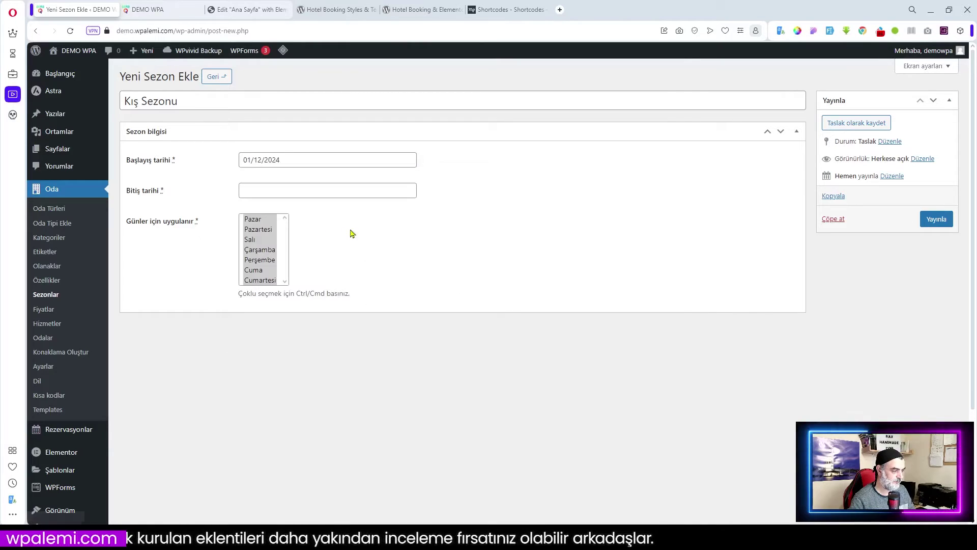
pyautogui.click(270, 191)
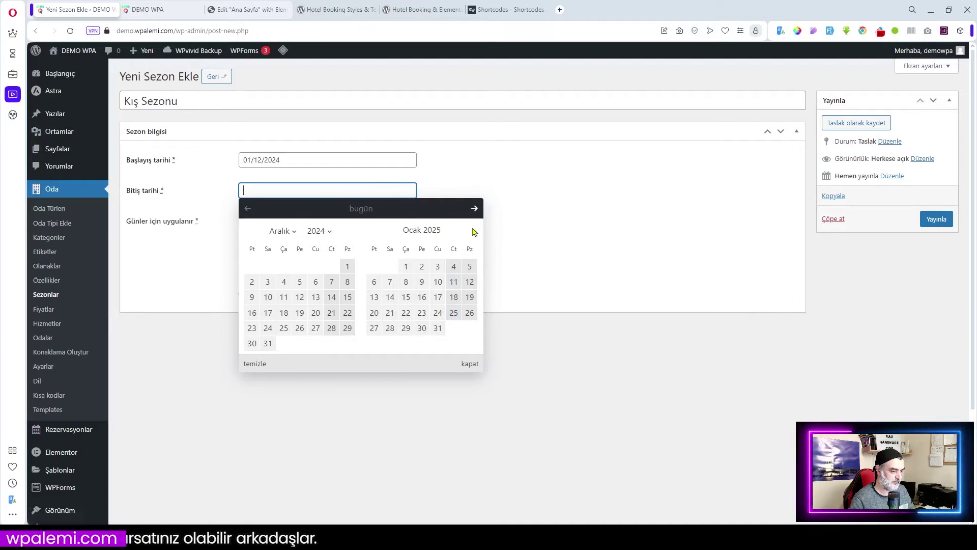
pyautogui.click(474, 208)
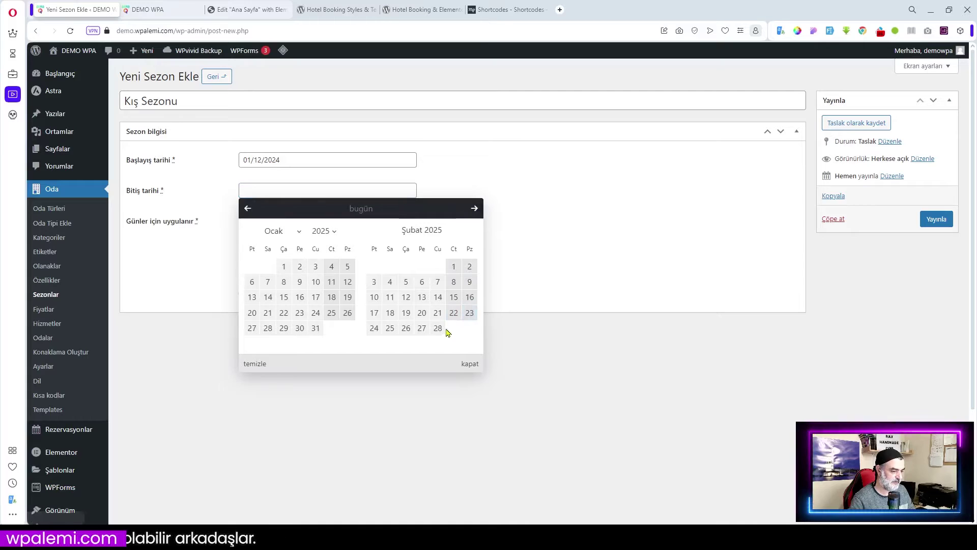
pyautogui.click(438, 328)
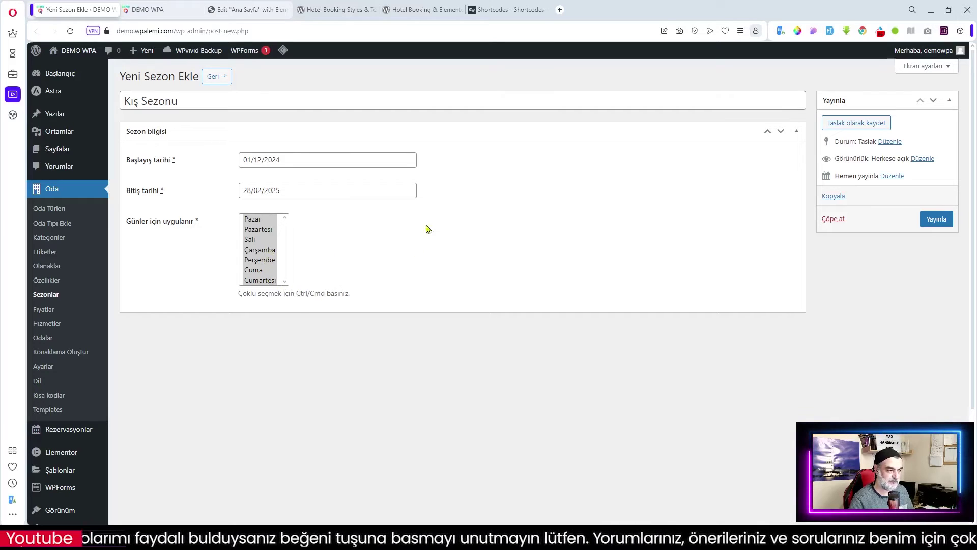
pyautogui.click(937, 223)
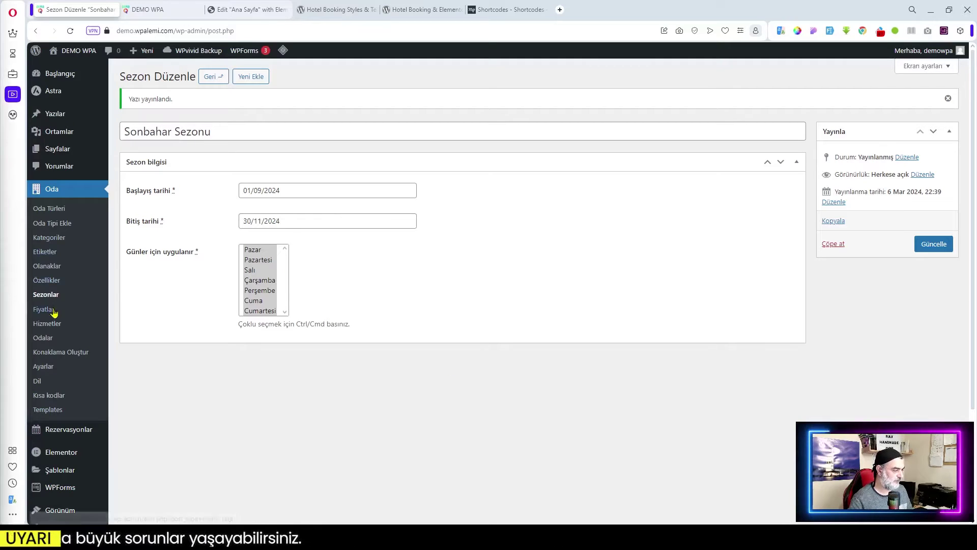
pyautogui.click(49, 297)
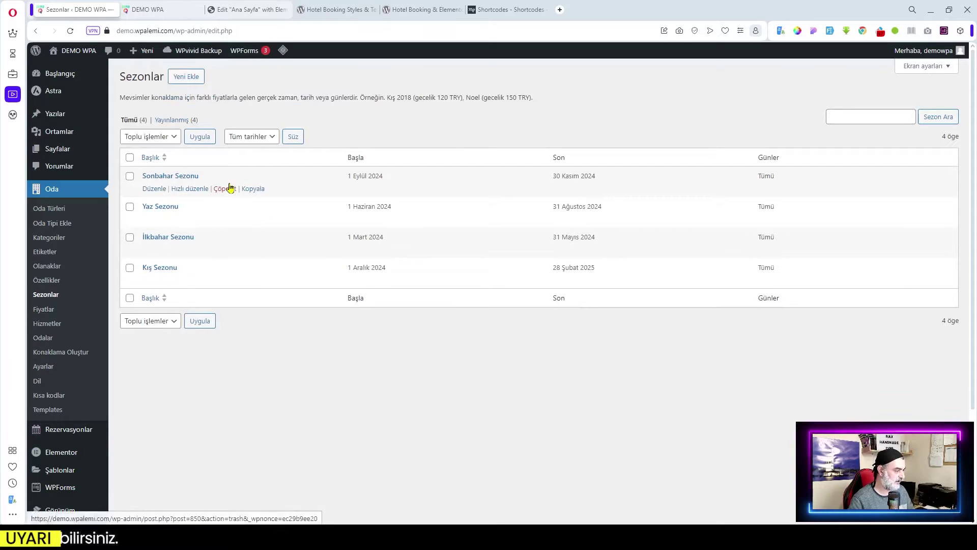
# - Open the Fiyatlar (rates) list
pyautogui.click(44, 310)
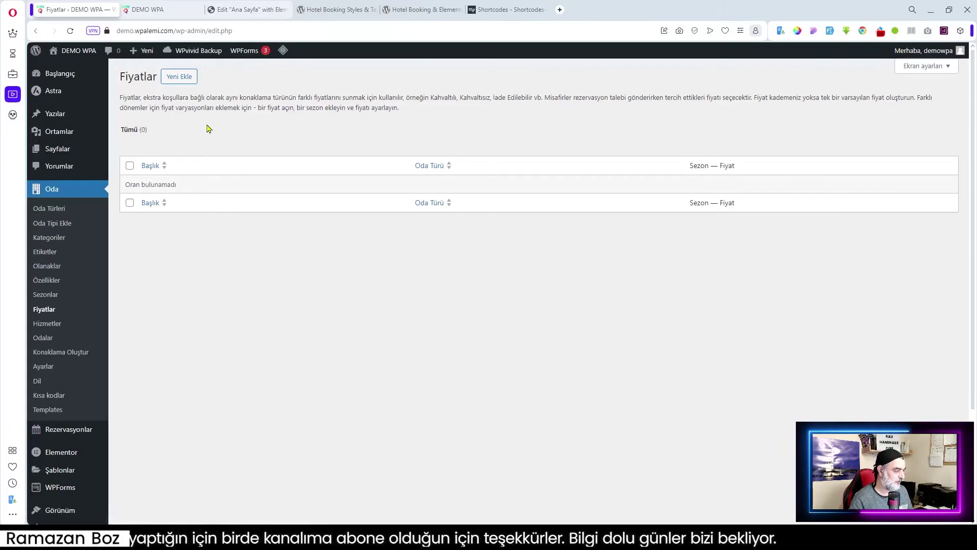
# - Start a new rate, find no accommodation types in Oda Türü, and move to Hizmetler
pyautogui.click(188, 84)
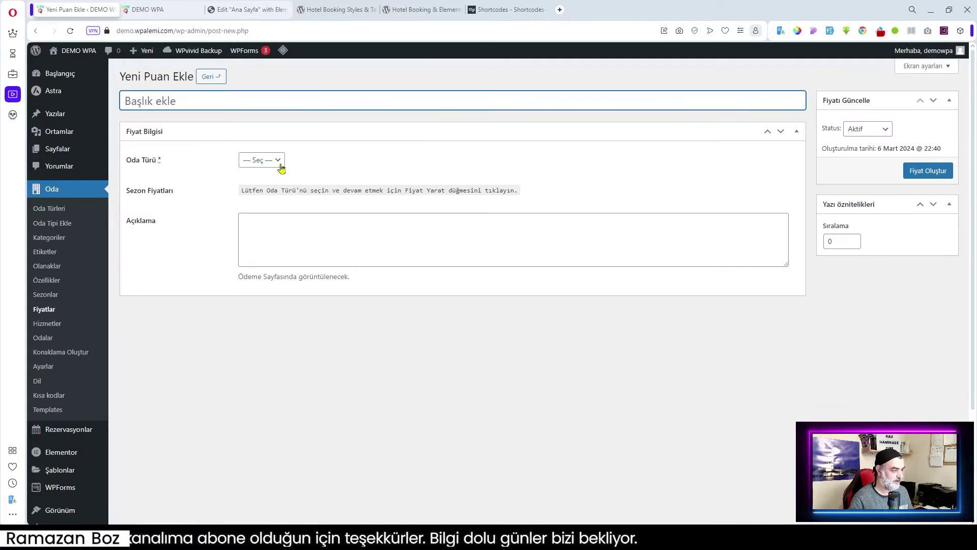
pyautogui.click(279, 162)
pyautogui.click(279, 162)
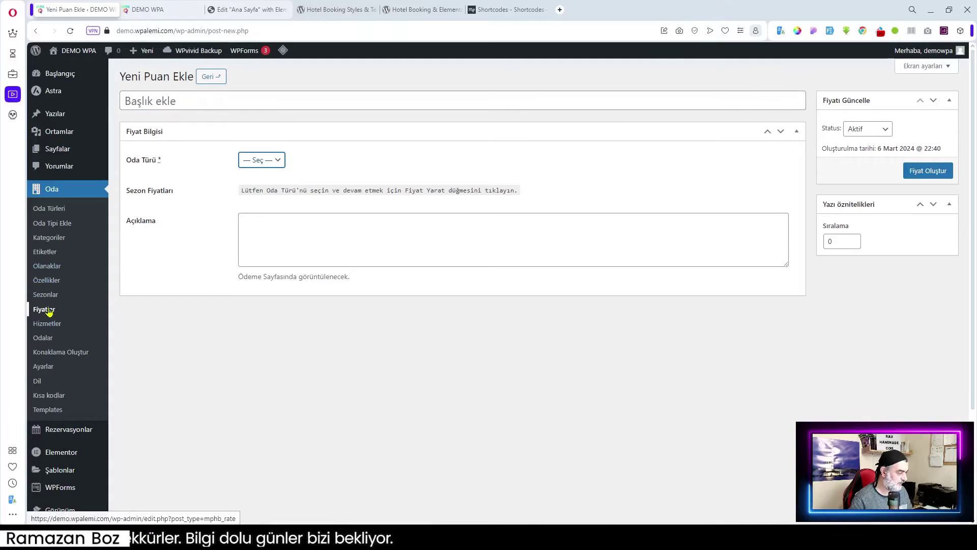
pyautogui.click(280, 163)
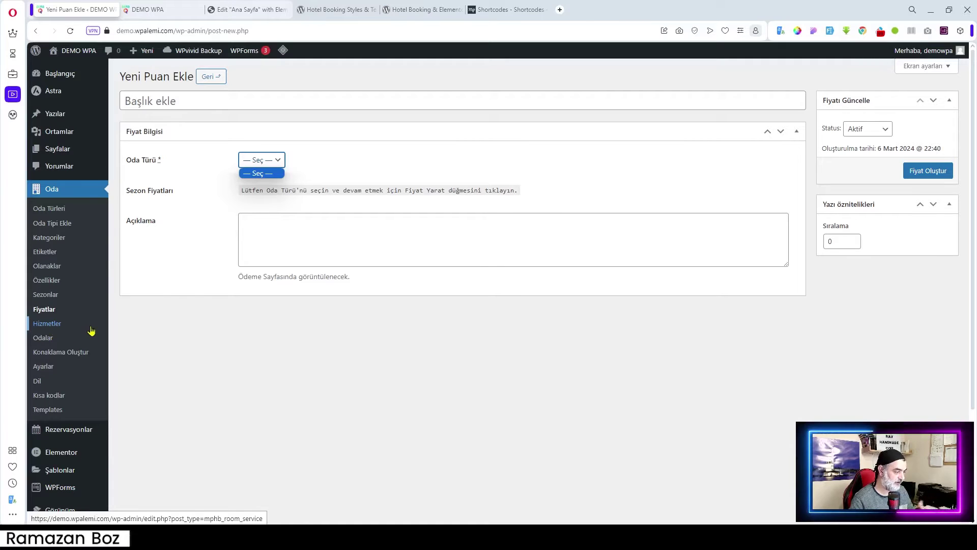
pyautogui.click(44, 328)
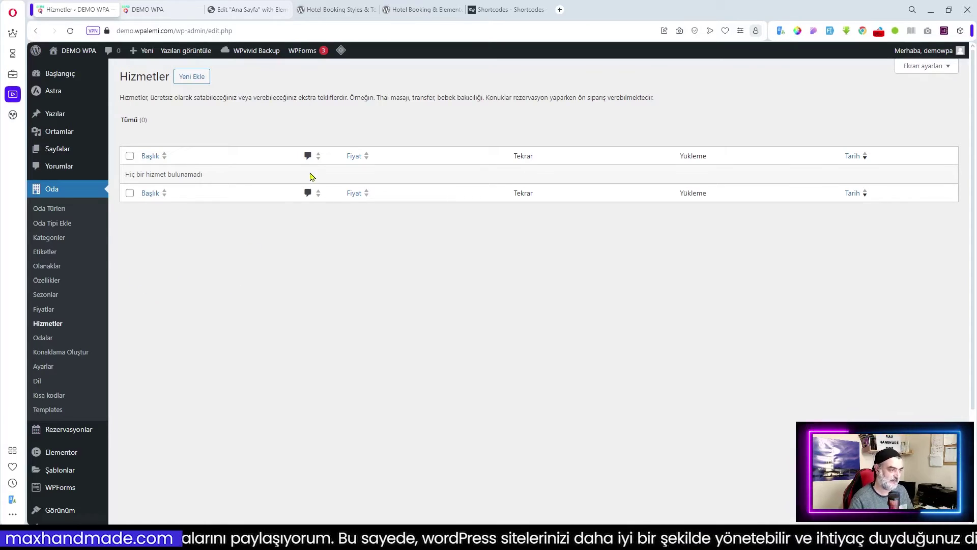
# - Create a new service titled 'Günlük Gazete' and begin its description with 'Günlük'
pyautogui.click(197, 79)
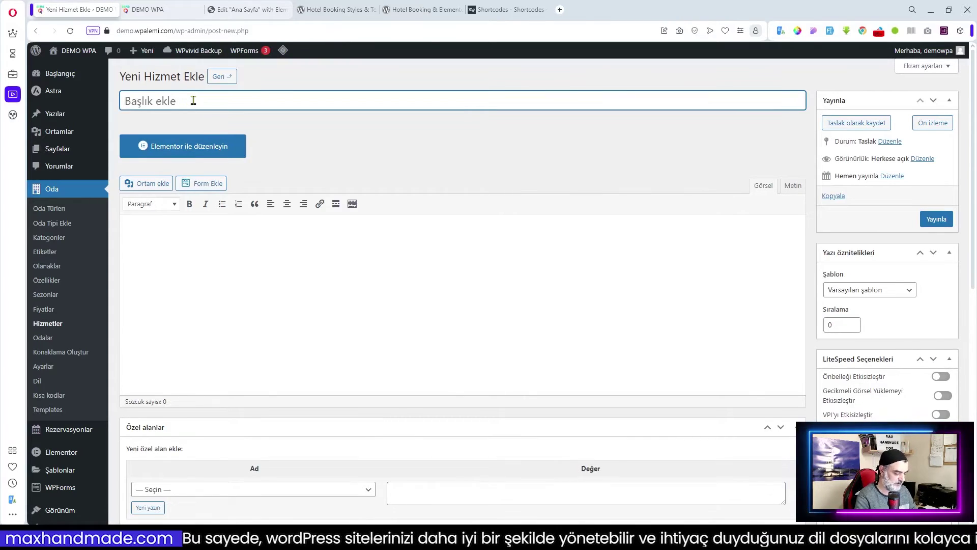
pyautogui.write('Günlük G')
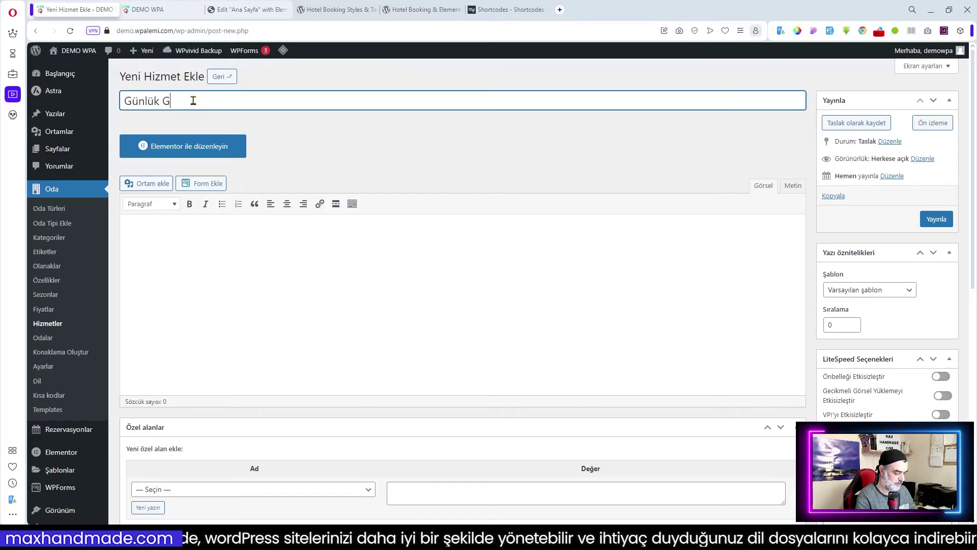
pyautogui.write('azwete')
pyautogui.press('BackSpace')
pyautogui.press('BackSpace')
pyautogui.press('BackSpace')
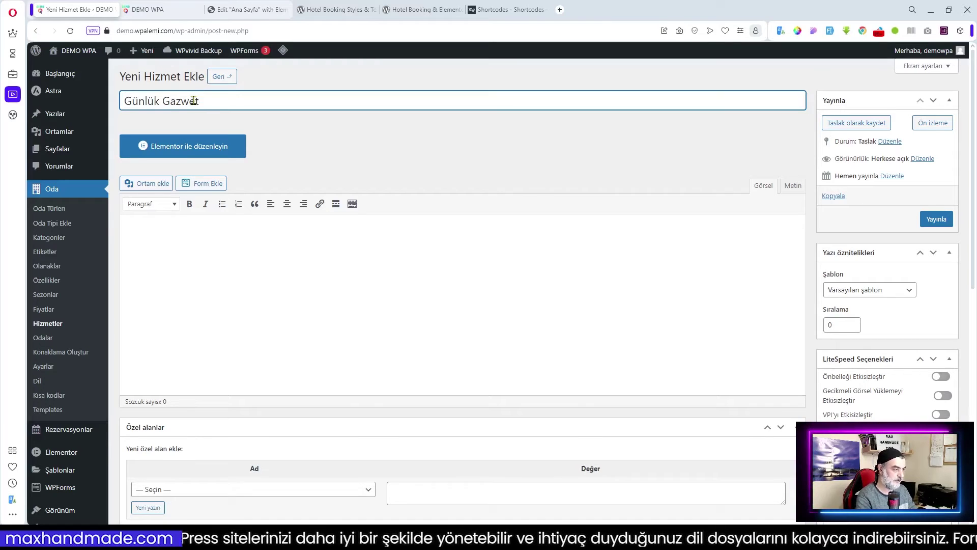
pyautogui.write('ete')
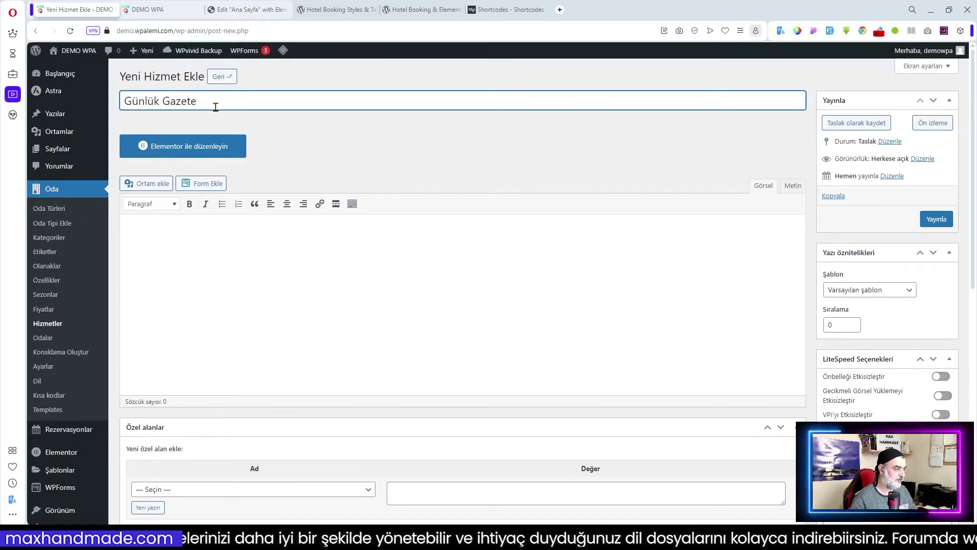
pyautogui.click(356, 150)
pyautogui.click(199, 241)
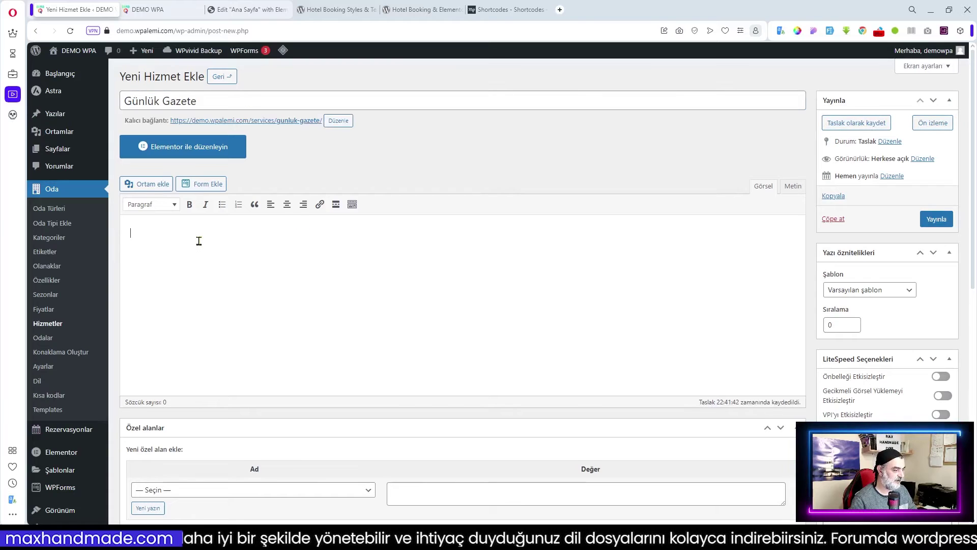
pyautogui.write('Günl')
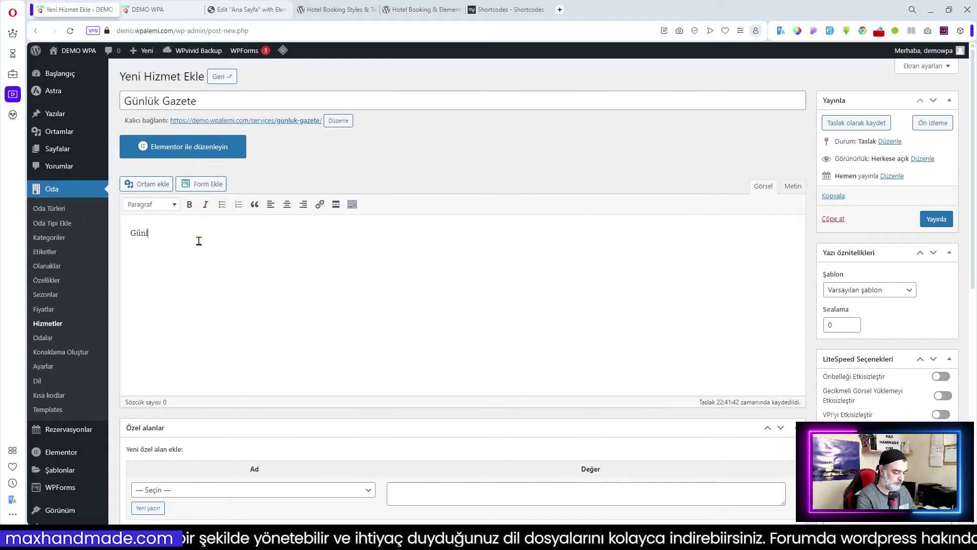
pyautogui.write('ük gazete.')
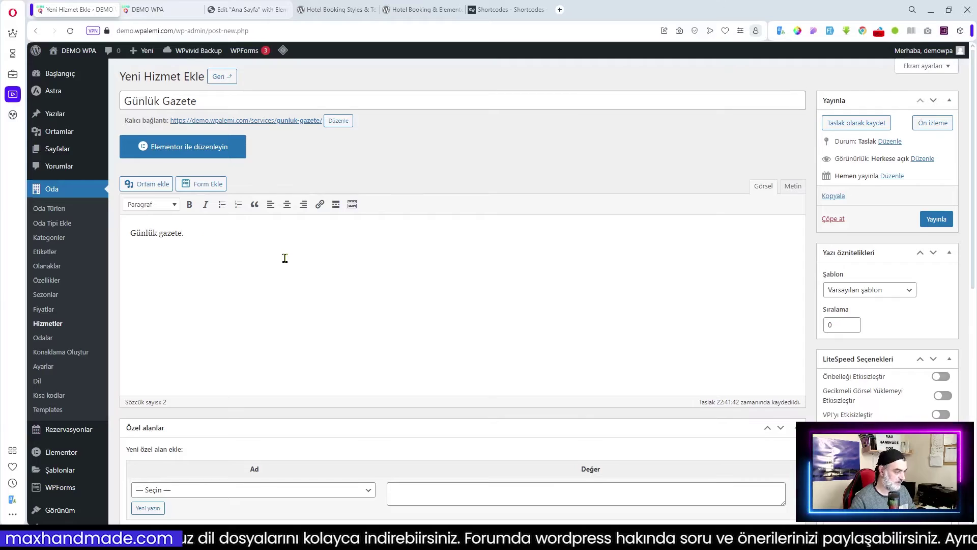
# - Set the Günlük Gazete price to 50, repeated Günlük, charged Konaklama Başına
pyautogui.scroll(-3, 301, 260)
pyautogui.scroll(-1, 363, 264)
pyautogui.scroll(-5, 363, 264)
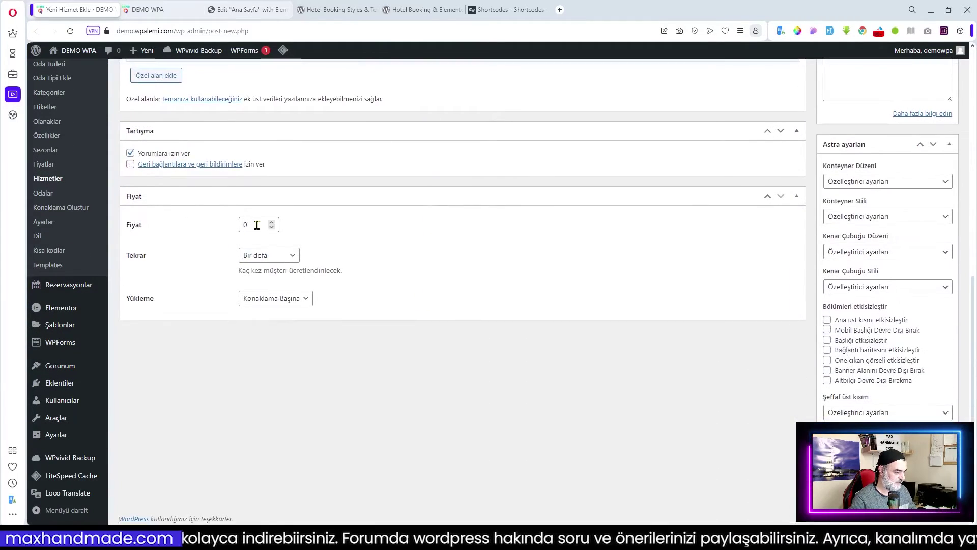
pyautogui.doubleClick(257, 224)
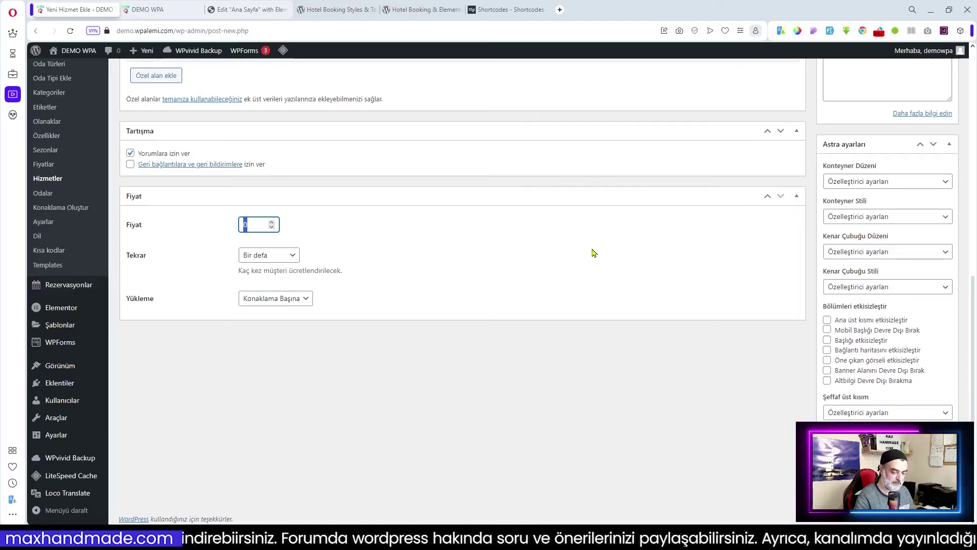
pyautogui.write('50')
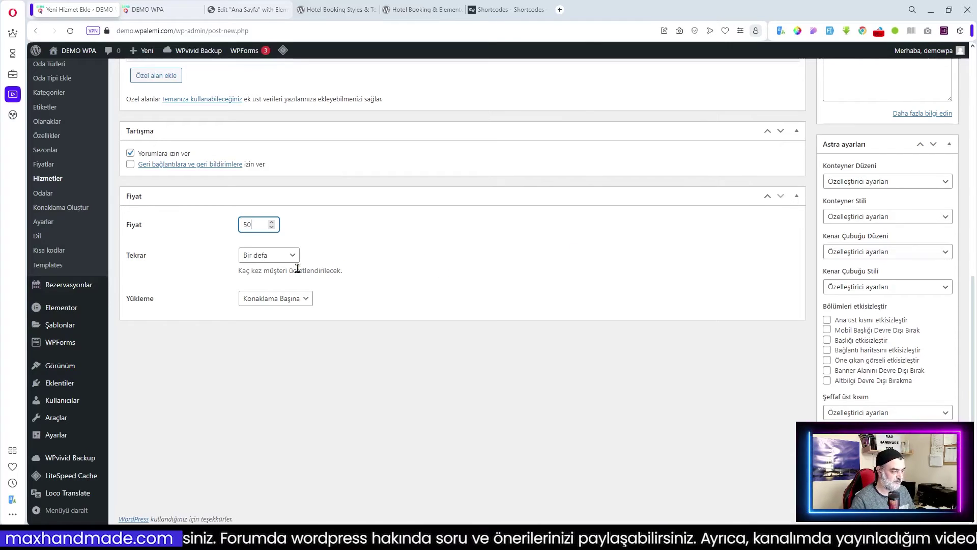
pyautogui.click(282, 255)
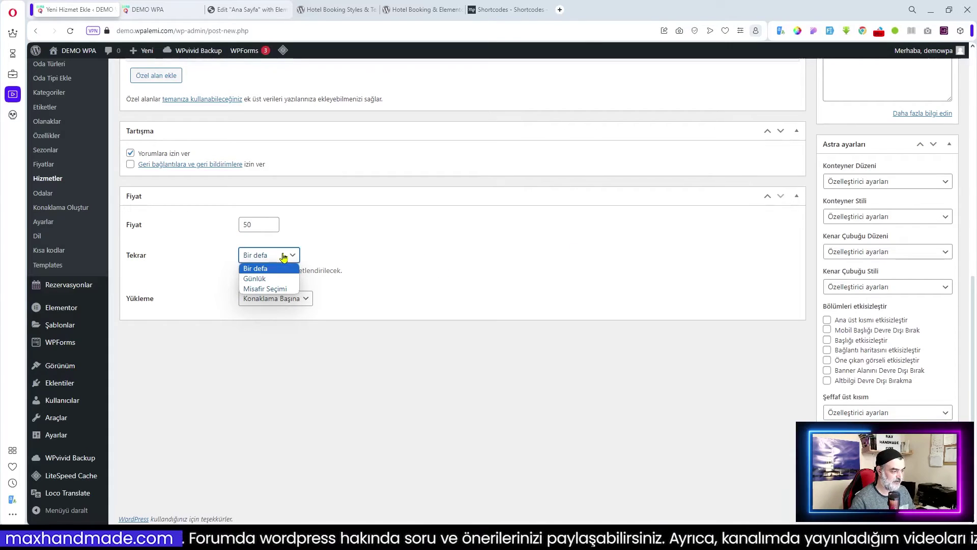
pyautogui.click(272, 279)
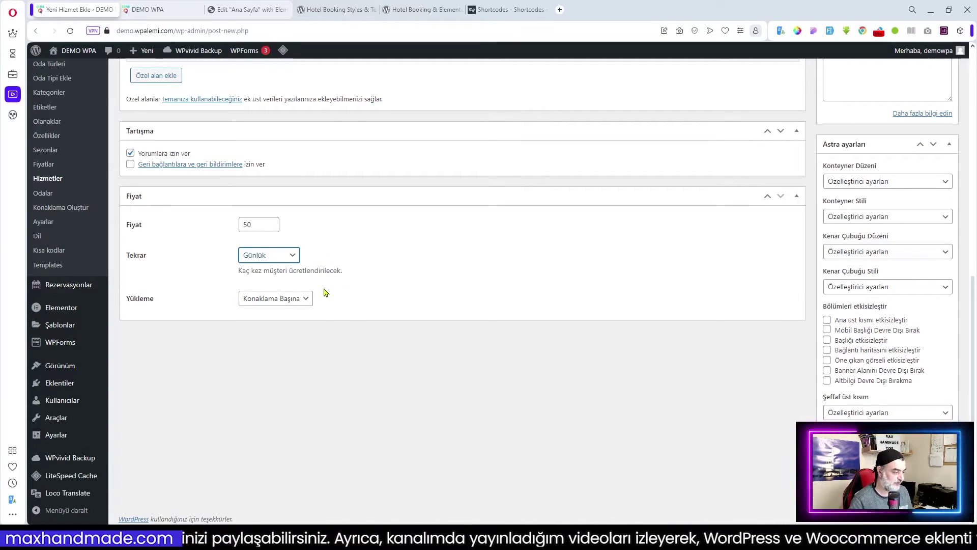
pyautogui.click(307, 300)
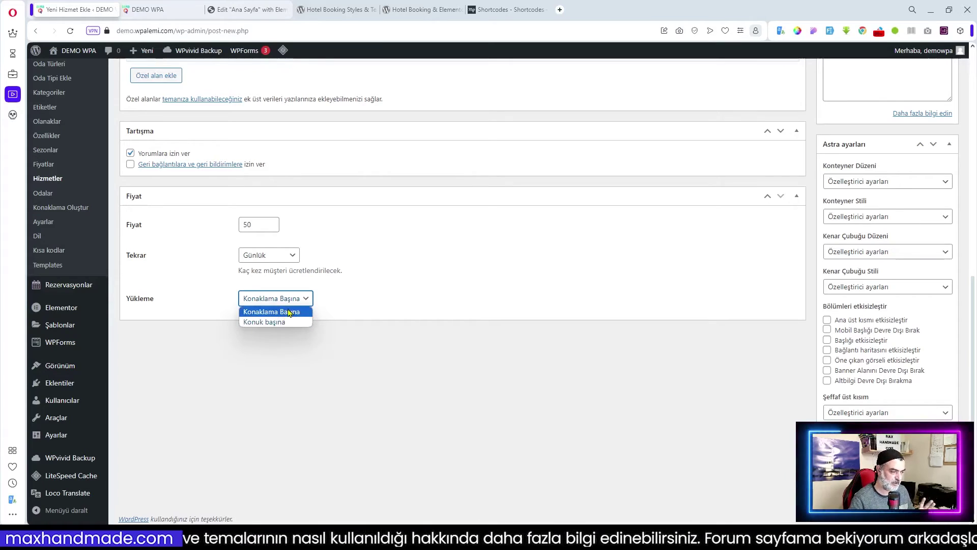
pyautogui.click(289, 312)
# - Publish the Günlük Gazete service
pyautogui.scroll(2, 392, 305)
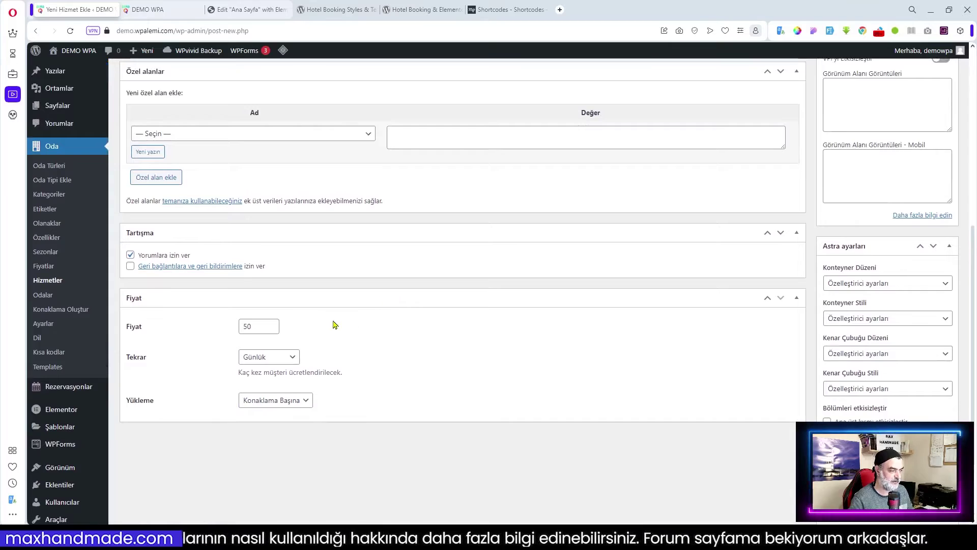
pyautogui.scroll(-2, 335, 324)
pyautogui.scroll(2, 335, 324)
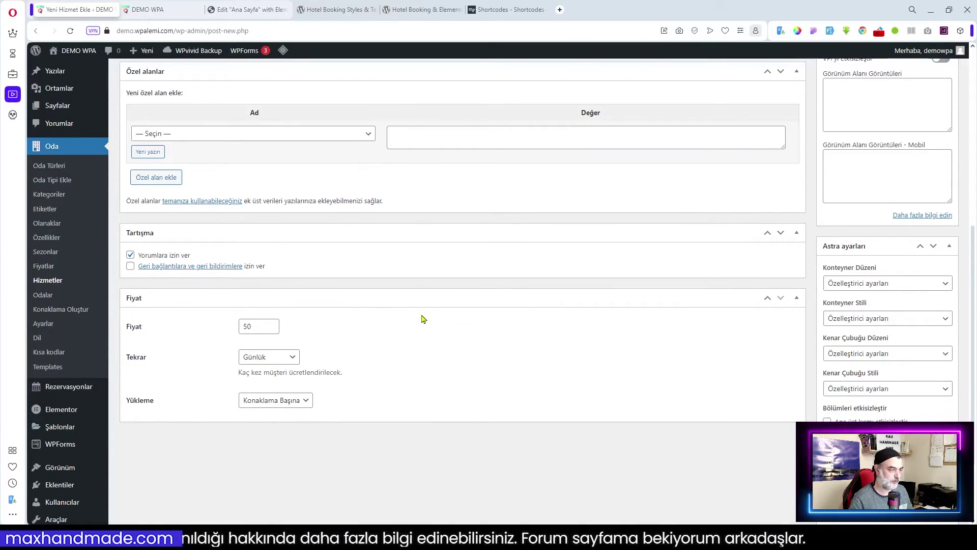
pyautogui.scroll(2, 425, 319)
pyautogui.scroll(3, 535, 356)
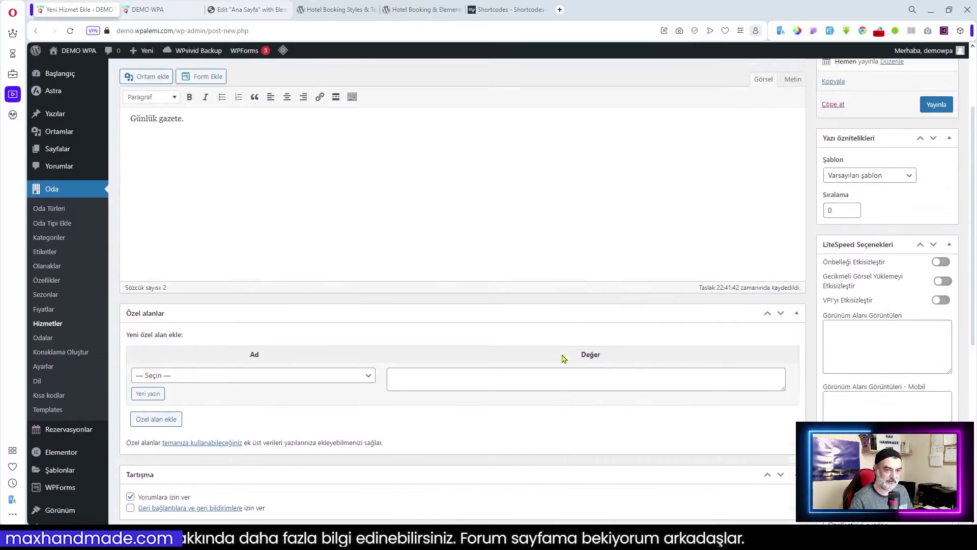
pyautogui.scroll(2, 563, 359)
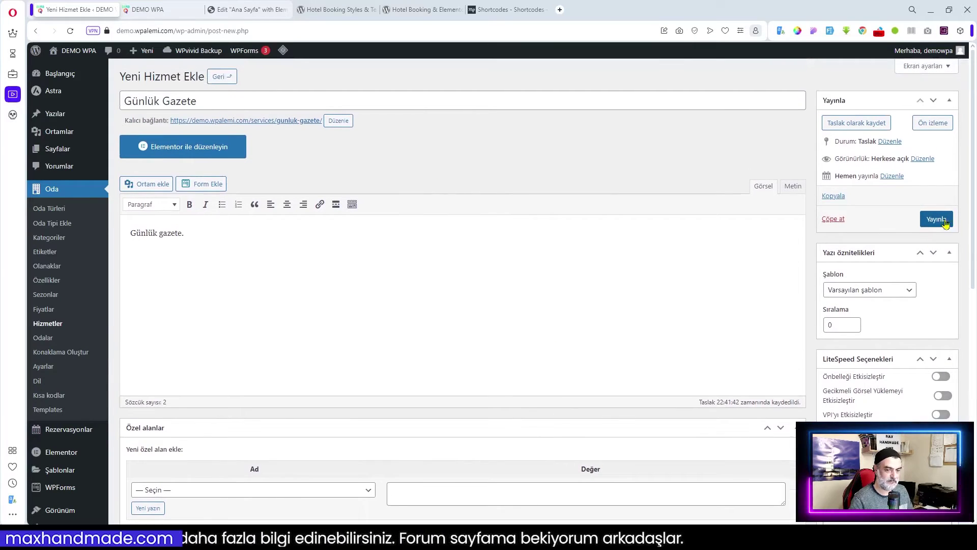
pyautogui.click(939, 219)
pyautogui.scroll(-9, 432, 300)
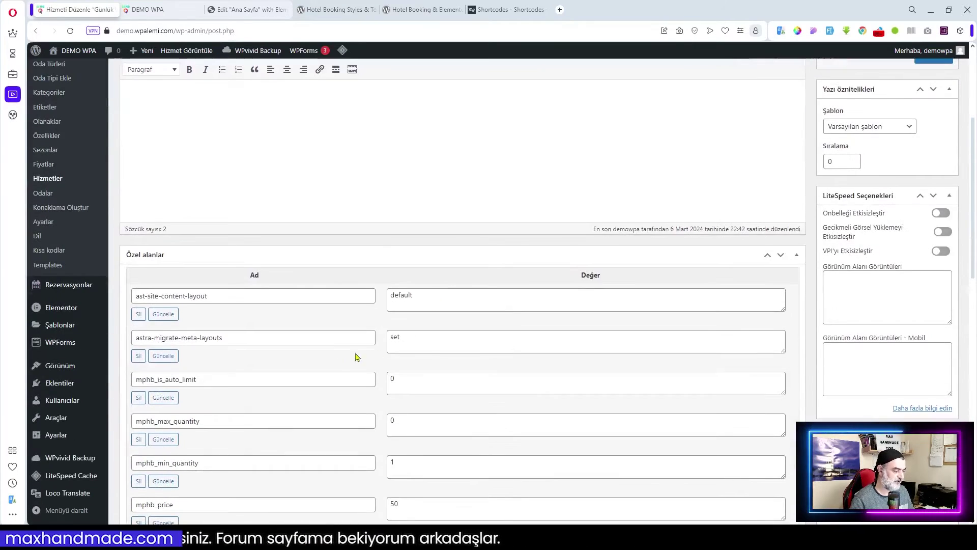
pyautogui.scroll(-9, 420, 346)
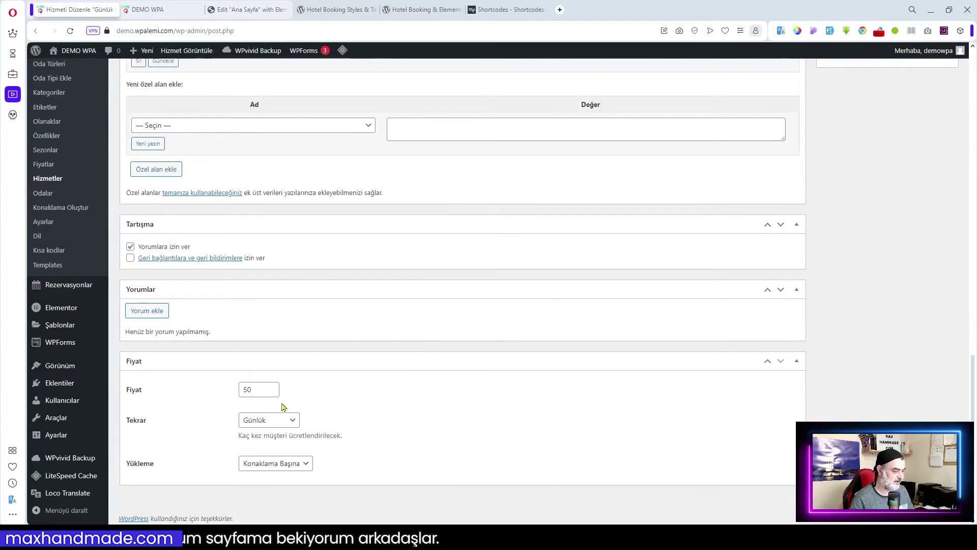
pyautogui.scroll(20, 367, 389)
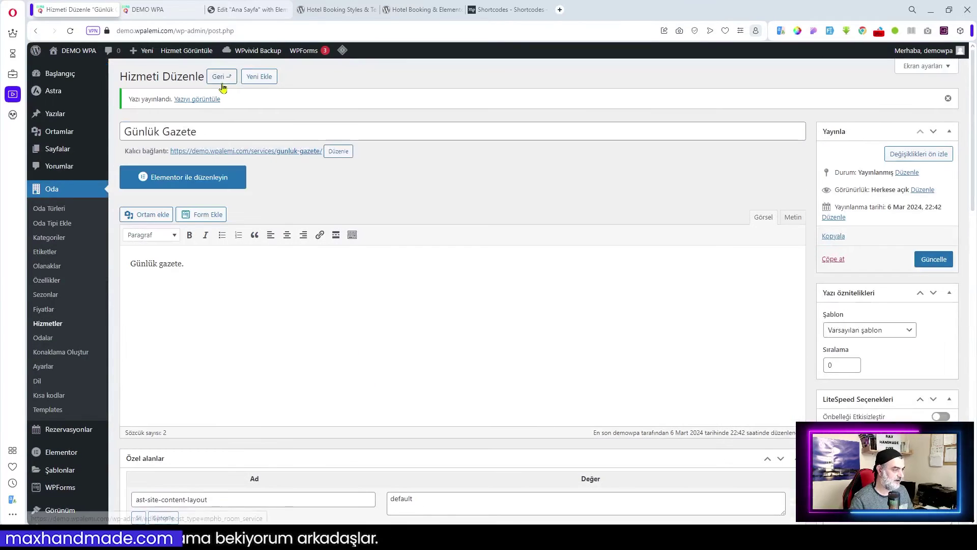
# - Start service 'Bisiklet Kiralama' described 'Sabah 08:00 Akşam 22:00 saatleri arasında günlük kiralama.'
pyautogui.click(261, 77)
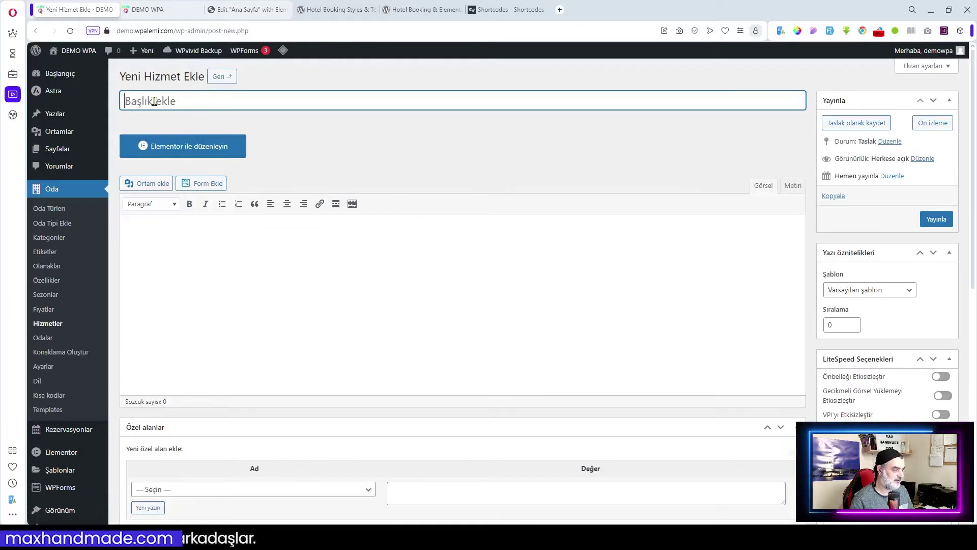
pyautogui.write('Bisiklet Kiralama')
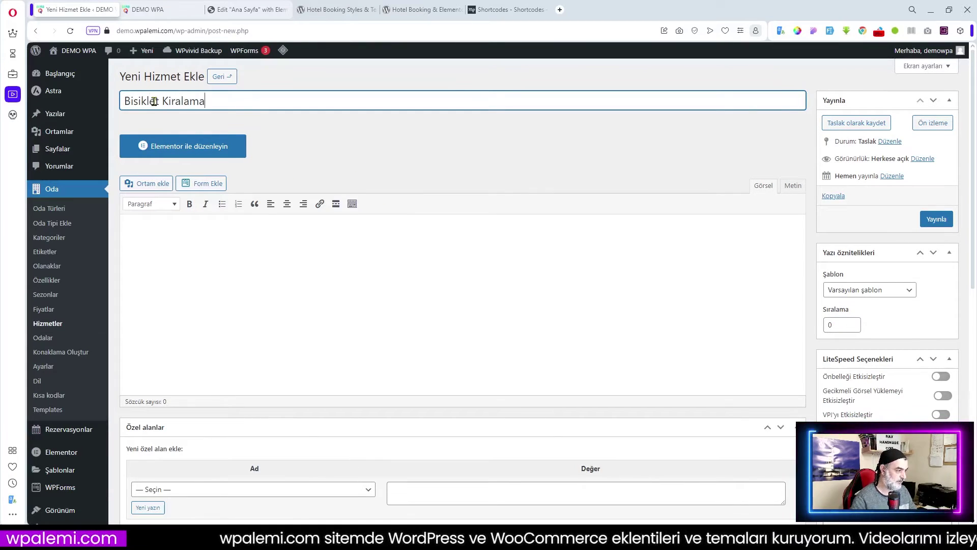
pyautogui.click(221, 243)
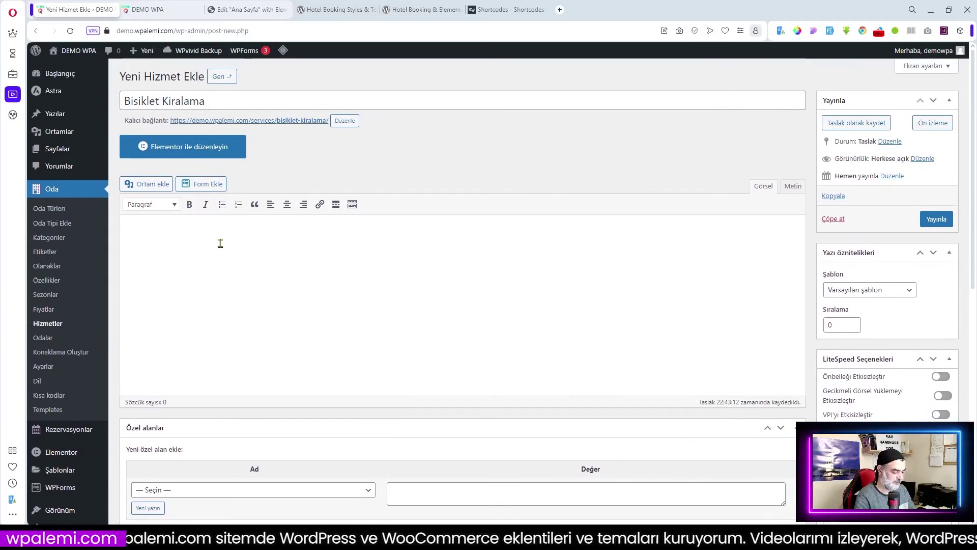
pyautogui.write('Sabah')
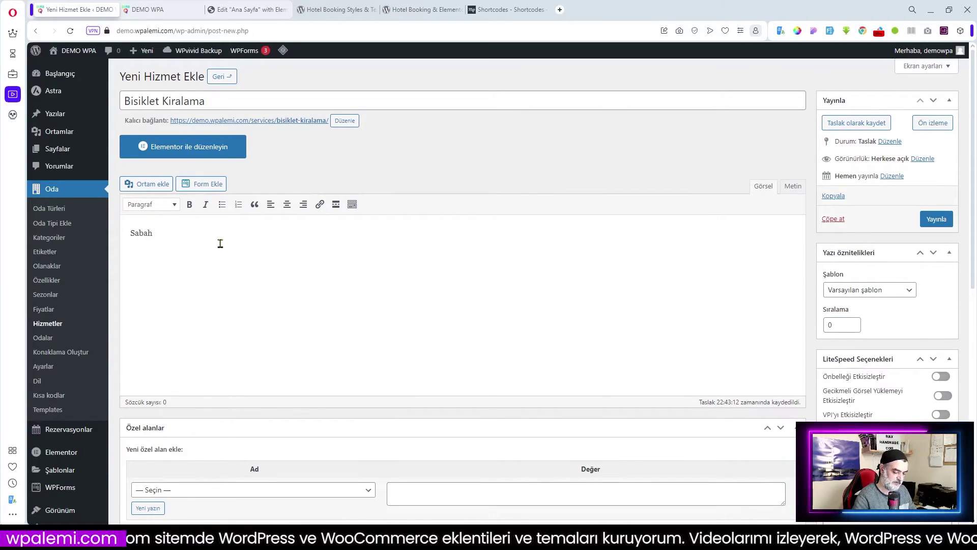
pyautogui.write(' 08:0')
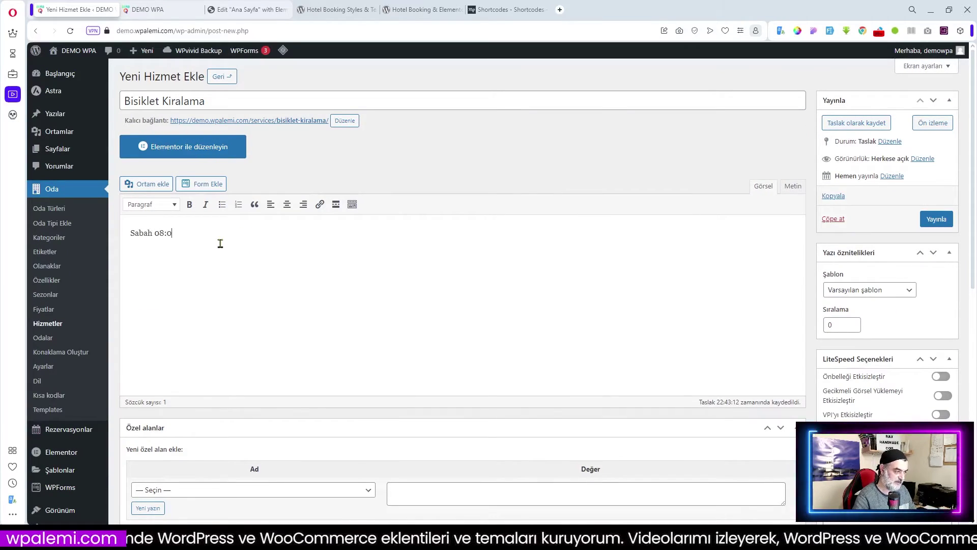
pyautogui.write('0 Akşam')
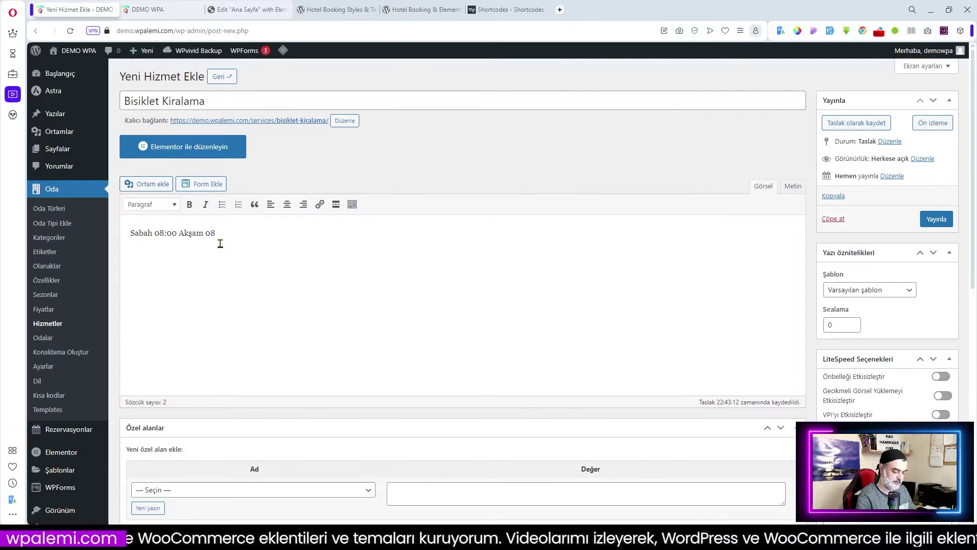
pyautogui.write(' 2')
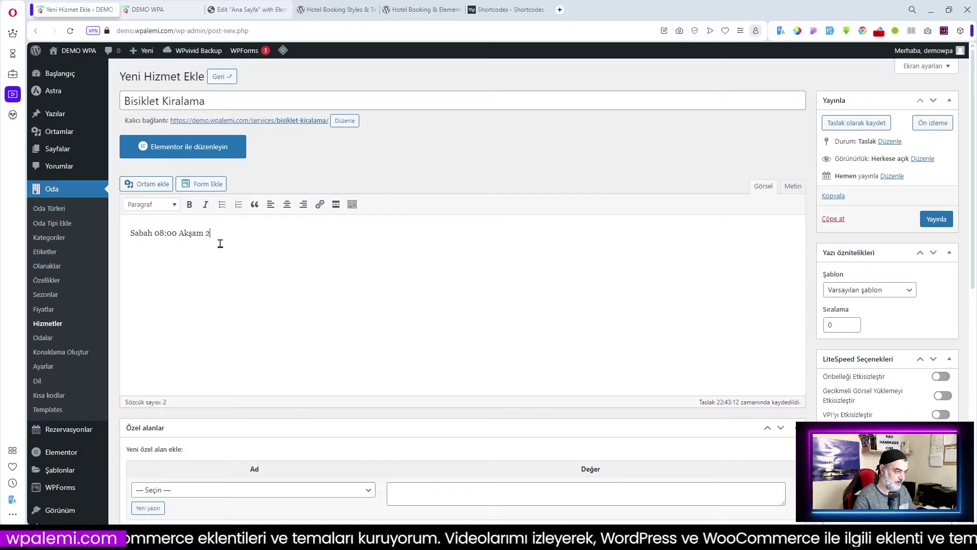
pyautogui.write('2:00 s')
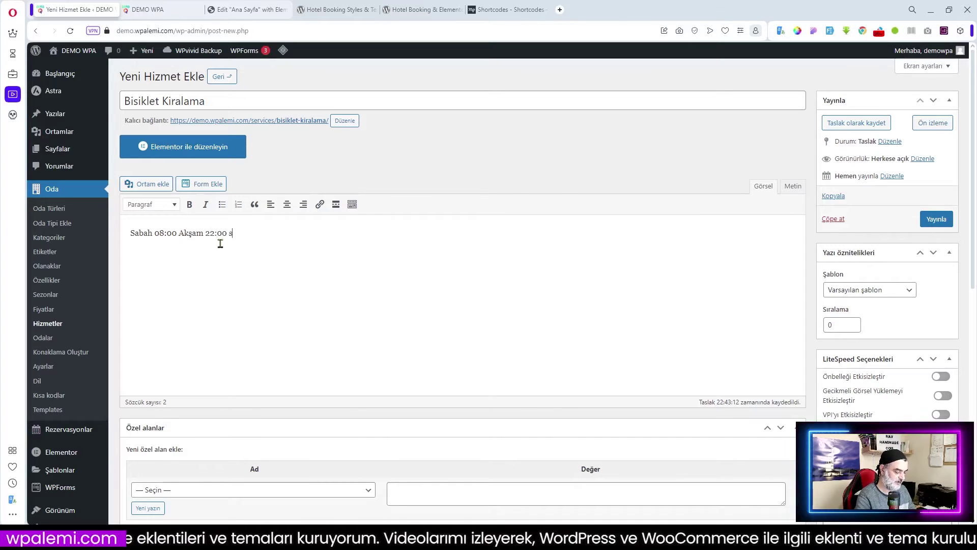
pyautogui.write('aatleri a')
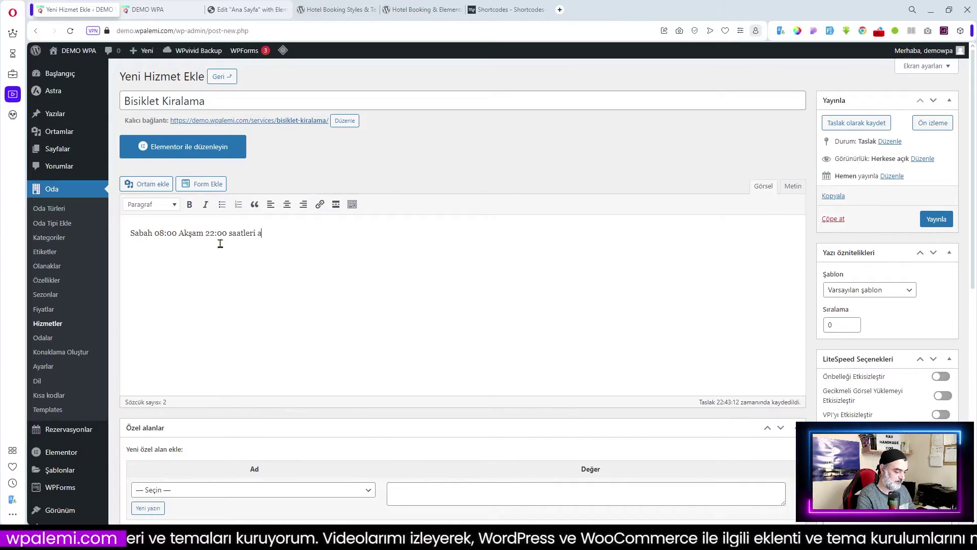
pyautogui.write('rasında gün')
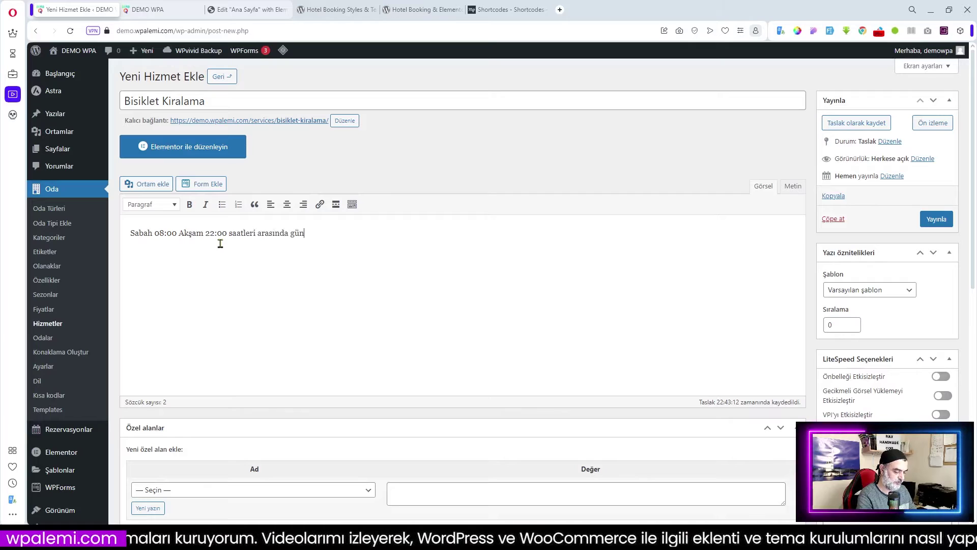
pyautogui.write('lük kir')
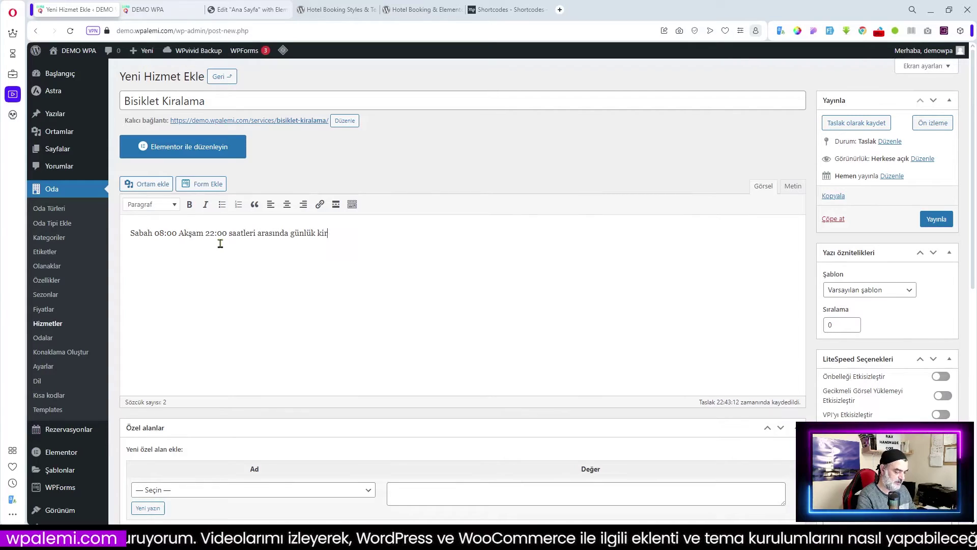
pyautogui.write('alama.')
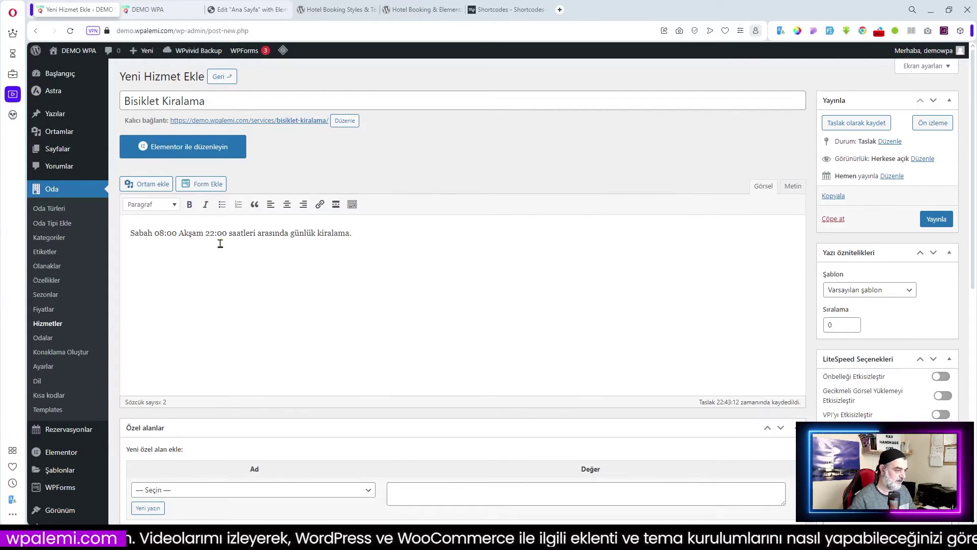
# - Price Bisiklet Kiralama at 150, charged Konuk başına with Misafir Seçimi repetition
pyautogui.scroll(-8, 373, 288)
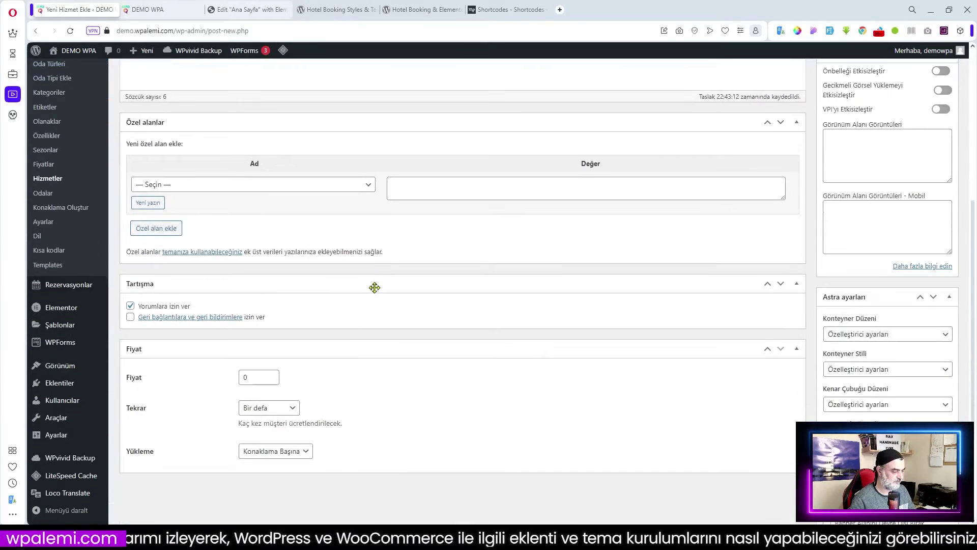
pyautogui.doubleClick(255, 275)
pyautogui.write('150')
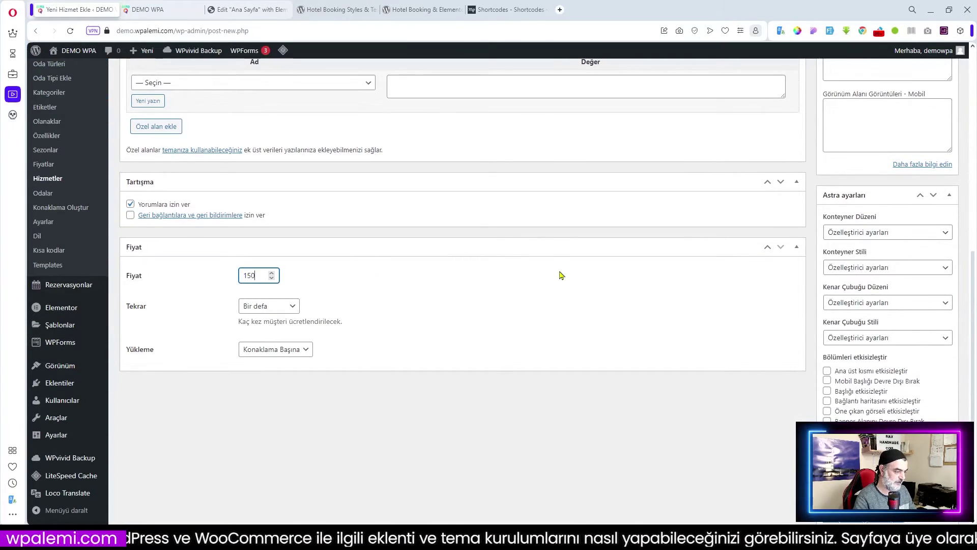
pyautogui.click(298, 351)
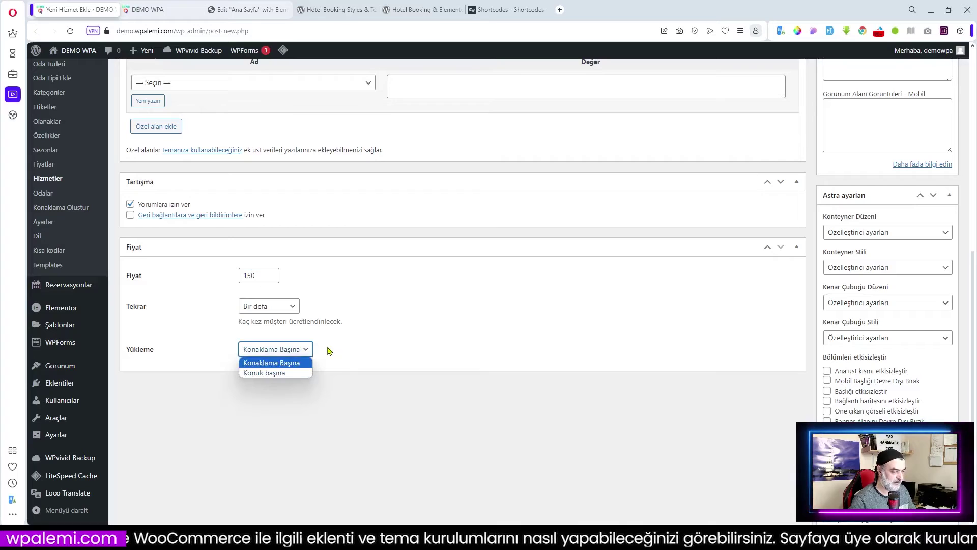
pyautogui.click(283, 374)
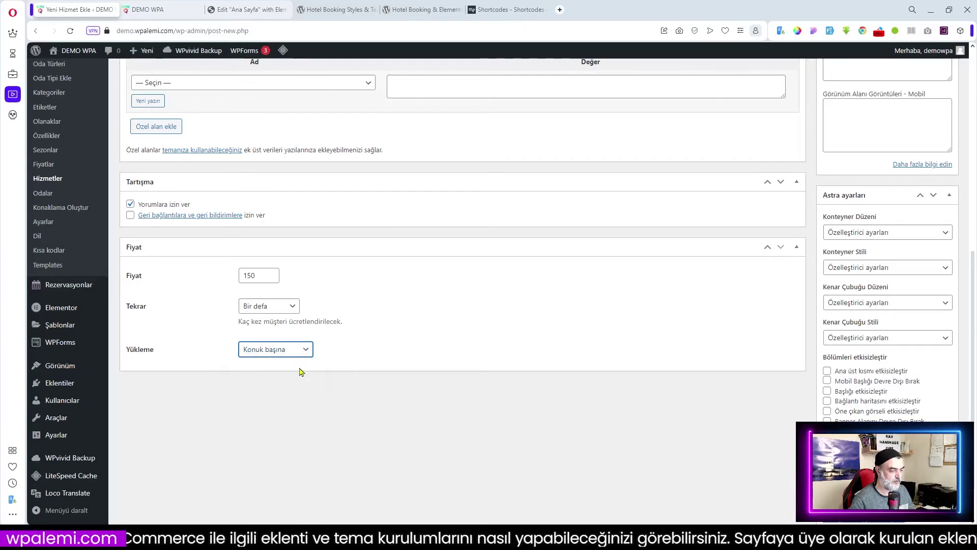
pyautogui.click(298, 306)
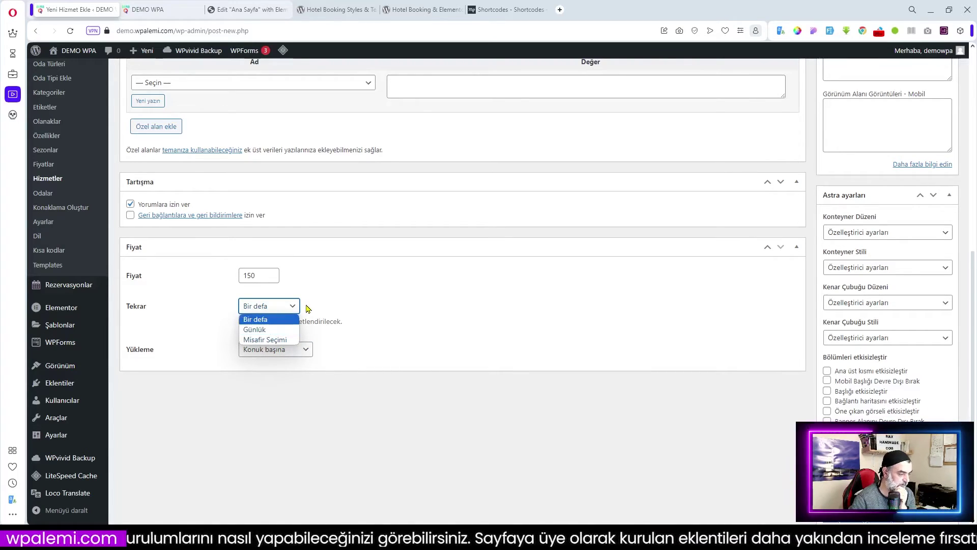
pyautogui.click(272, 323)
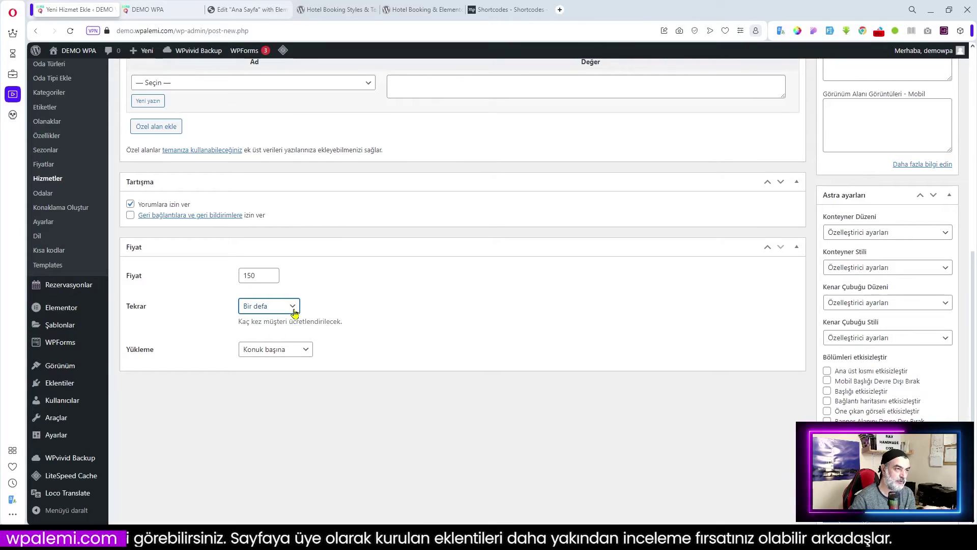
pyautogui.click(294, 311)
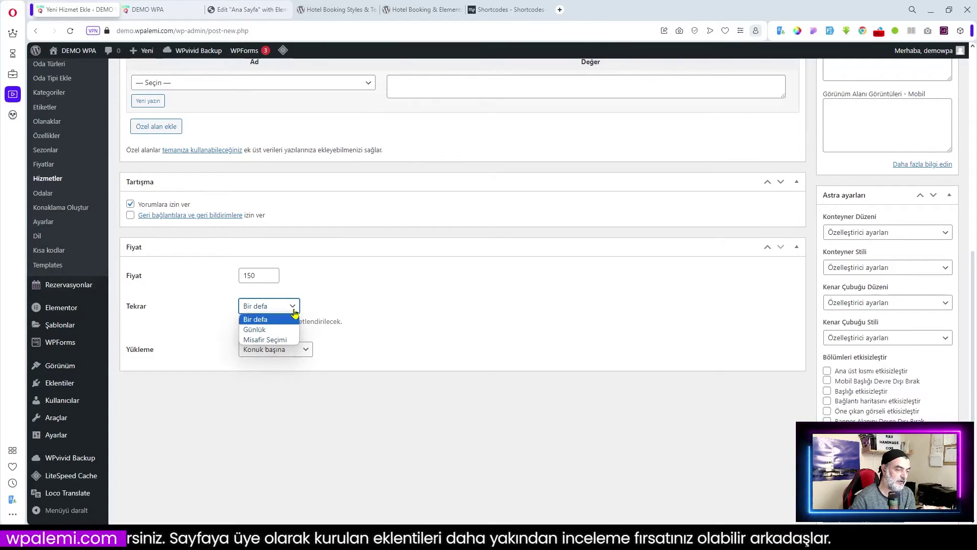
pyautogui.click(279, 340)
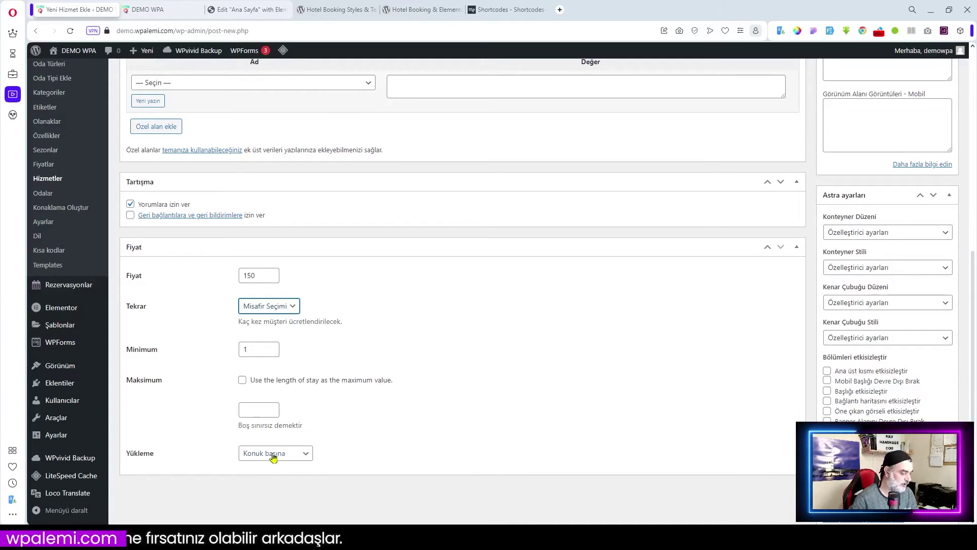
pyautogui.click(504, 415)
# - Publish Bisiklet Kiralama and return to the Hizmetler list
pyautogui.scroll(8, 510, 379)
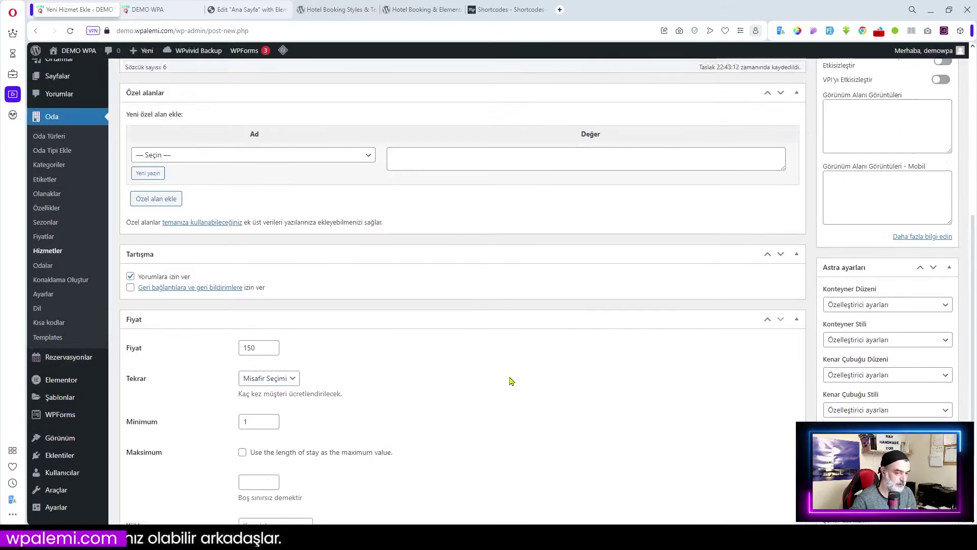
pyautogui.click(943, 219)
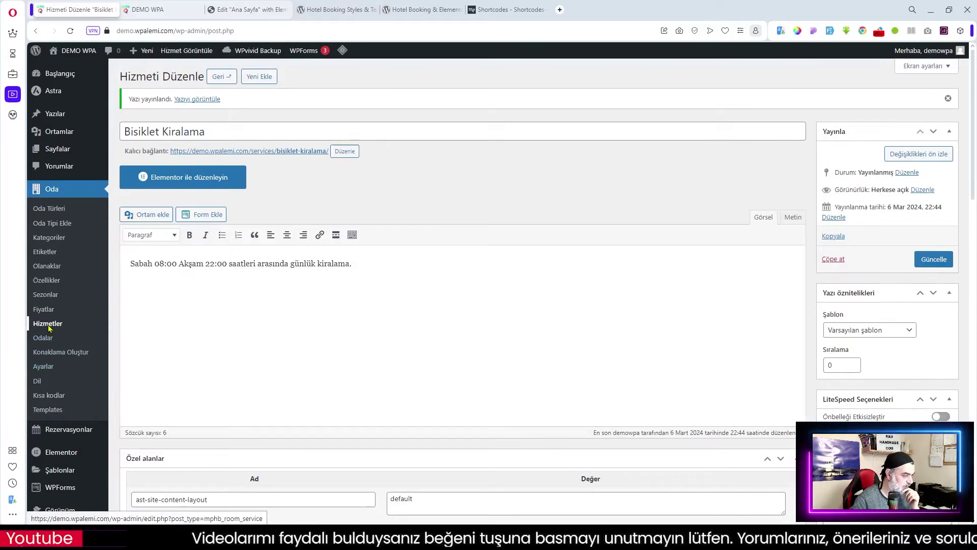
pyautogui.click(48, 324)
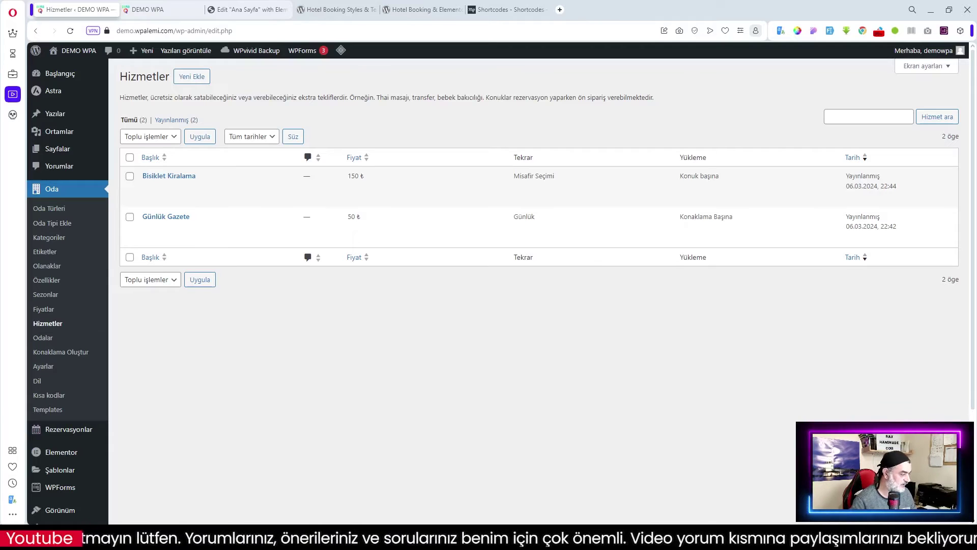
# - Open the Odalar rooms list, then the empty Oda Türleri accommodation types list
pyautogui.click(45, 338)
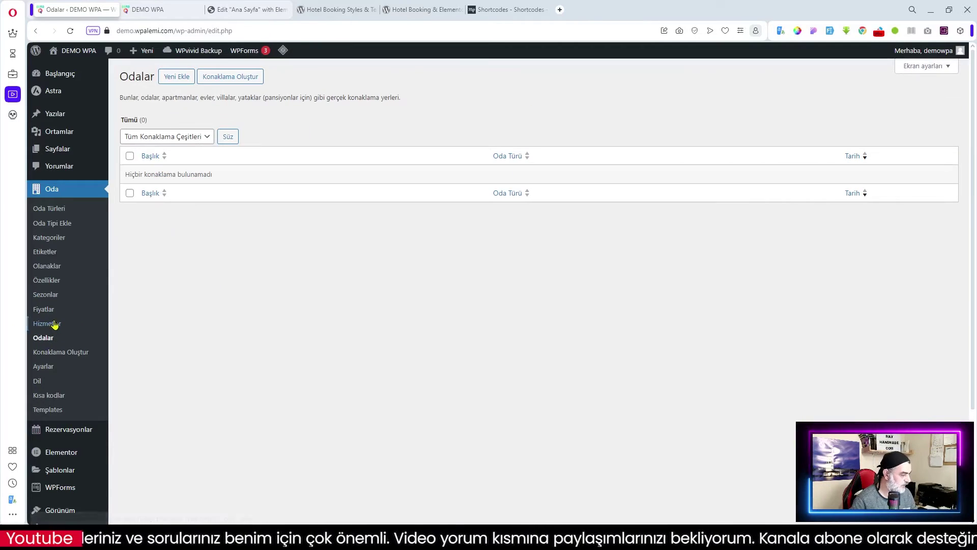
pyautogui.scroll(-2, 53, 328)
pyautogui.scroll(2, 51, 336)
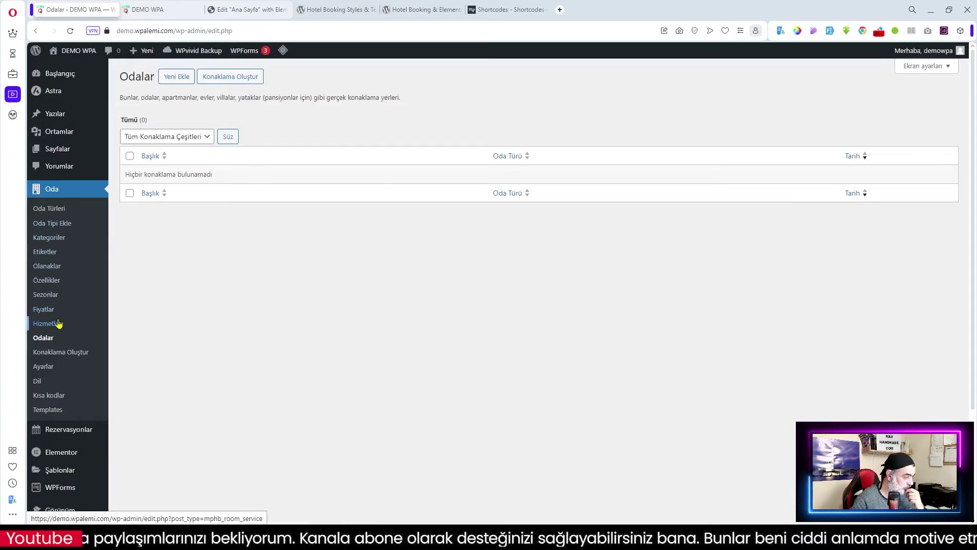
pyautogui.click(58, 210)
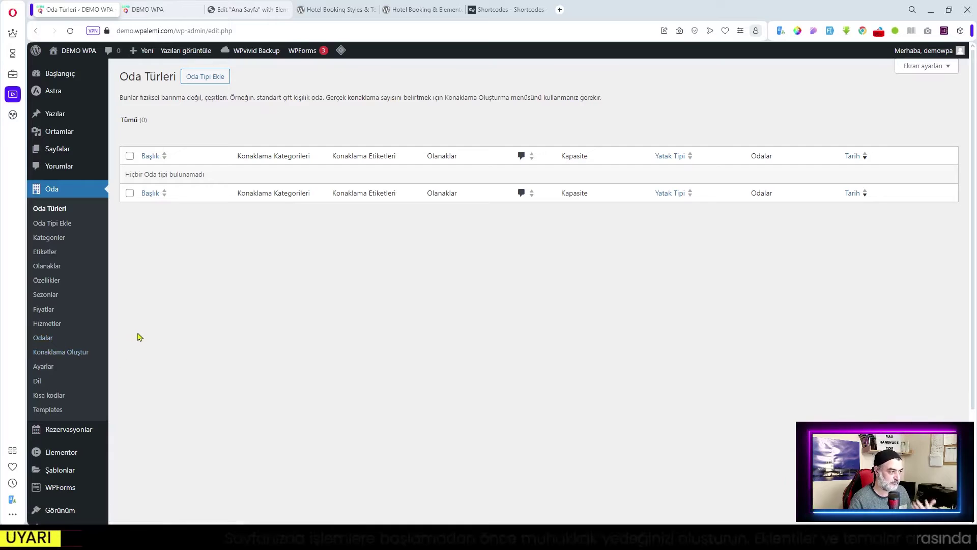
# - Add a new accommodation type titled 'Standart Oda' and paste its two-paragraph description
pyautogui.click(203, 78)
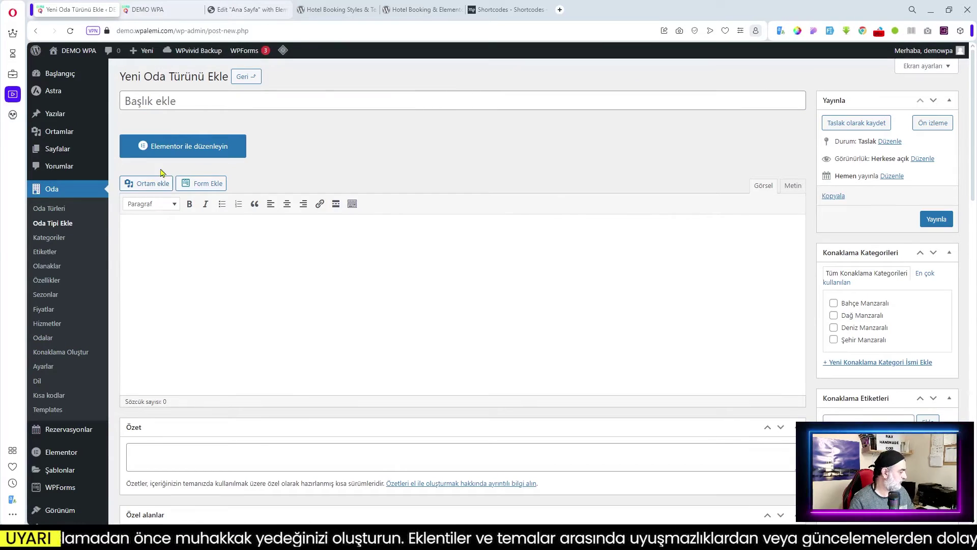
pyautogui.click(184, 99)
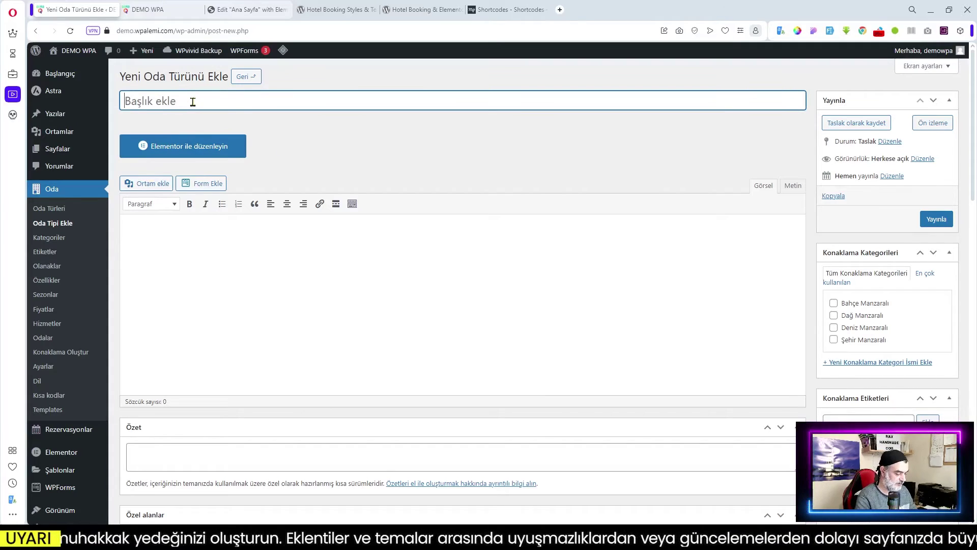
pyautogui.write('Standa')
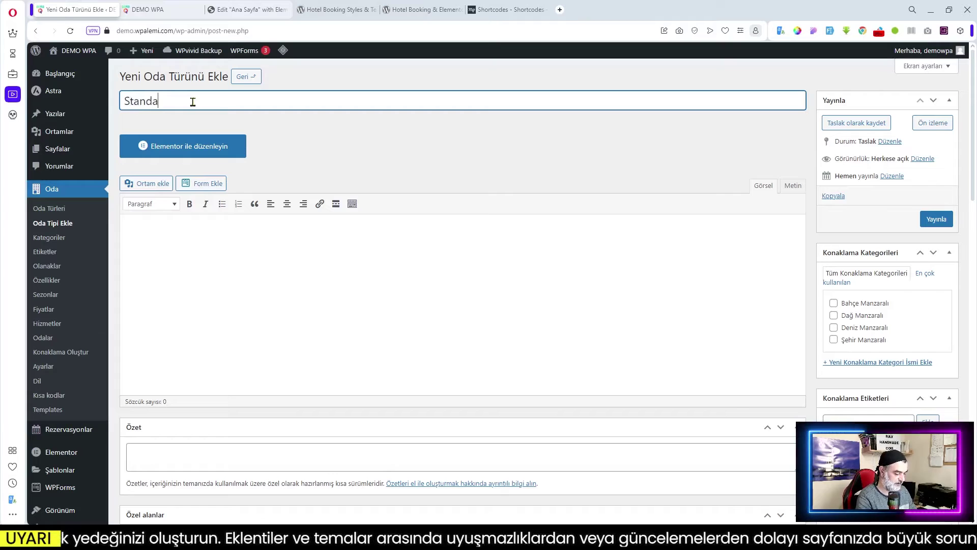
pyautogui.write('rt Oda')
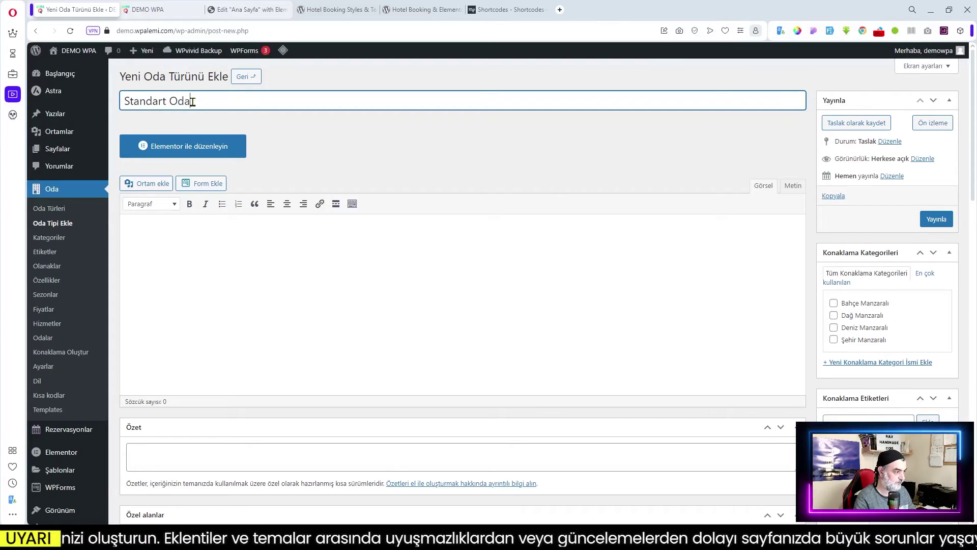
pyautogui.click(265, 277)
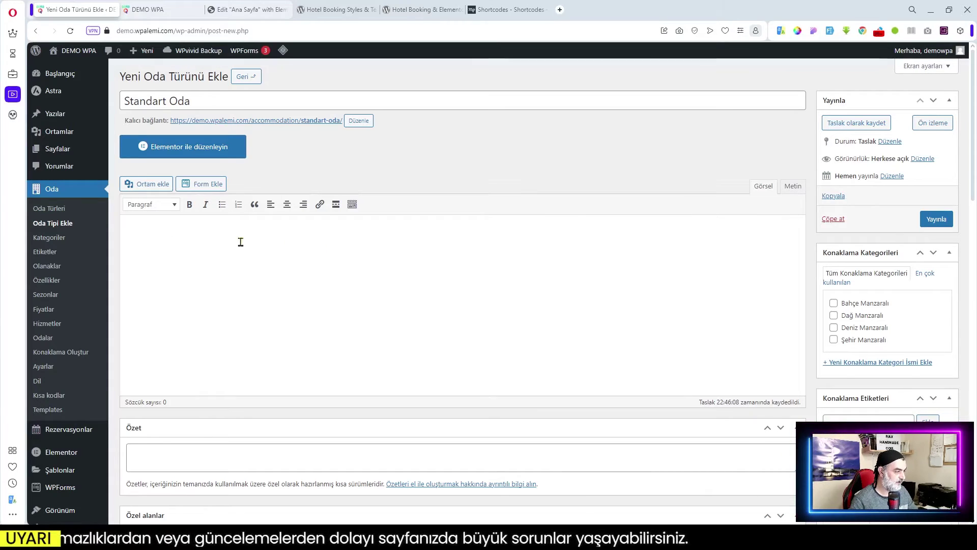
pyautogui.hotkey('ctrl', 'v')
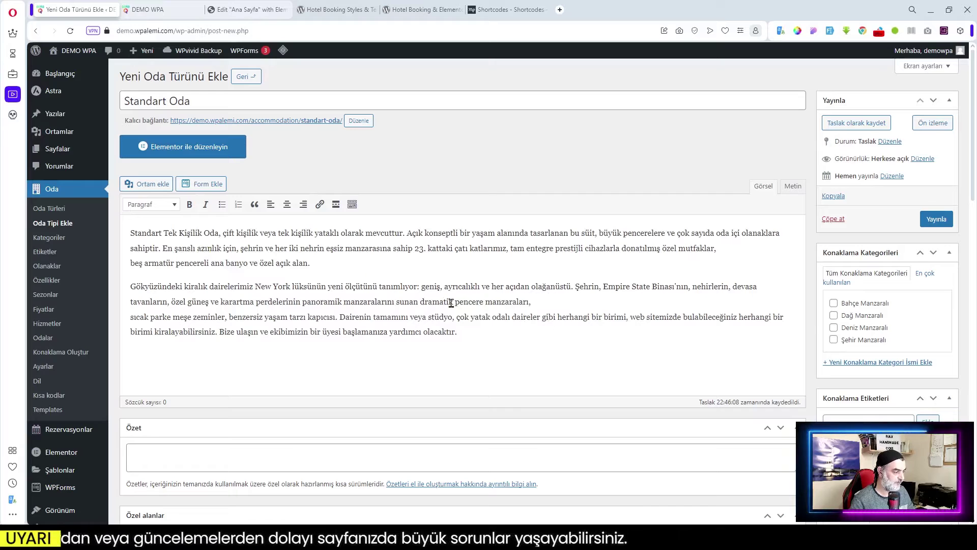
# - Paste the one-sentence spacious, affordable luxury summary into Standart Oda's Özet excerpt box
pyautogui.scroll(-7, 586, 294)
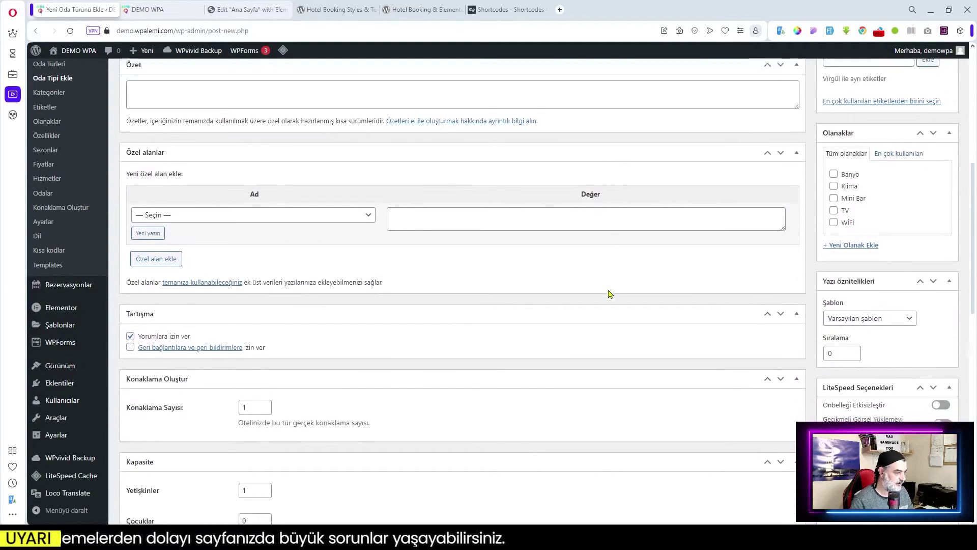
pyautogui.scroll(-3, 609, 291)
pyautogui.scroll(5, 171, 240)
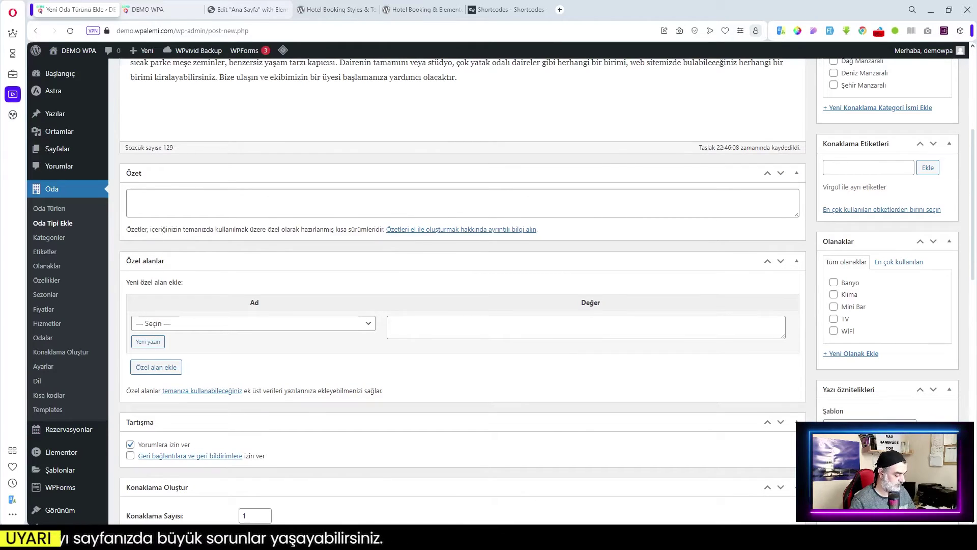
pyautogui.click(304, 205)
pyautogui.write('Size hem ferahlık hem de lüksü makul bir fiyata sunan bir oda arıyorsanız, bu oda tam size göre.')
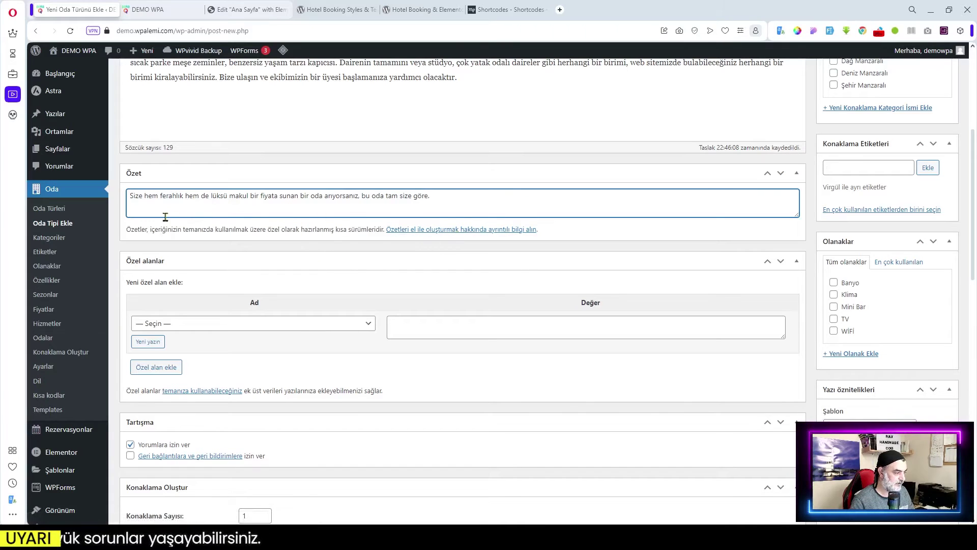
pyautogui.scroll(-2, 510, 213)
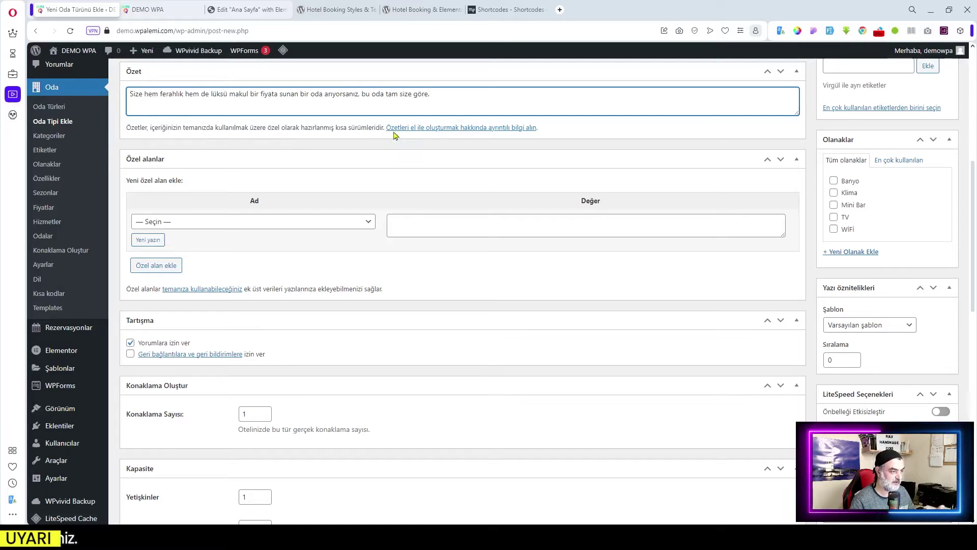
pyautogui.scroll(-3, 485, 134)
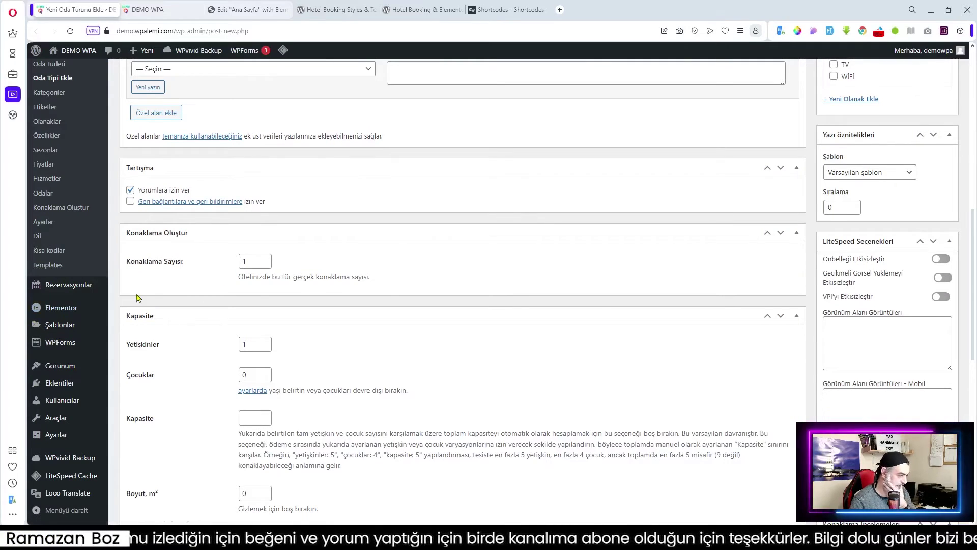
# - Set the accommodation count to 5 and room size to 20 m², editing the adult capacity
pyautogui.doubleClick(251, 261)
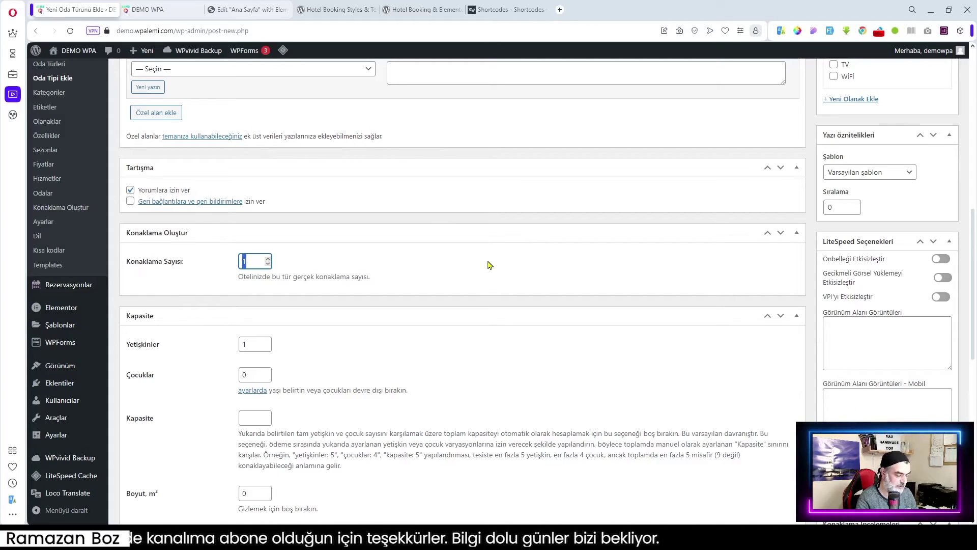
pyautogui.write('5')
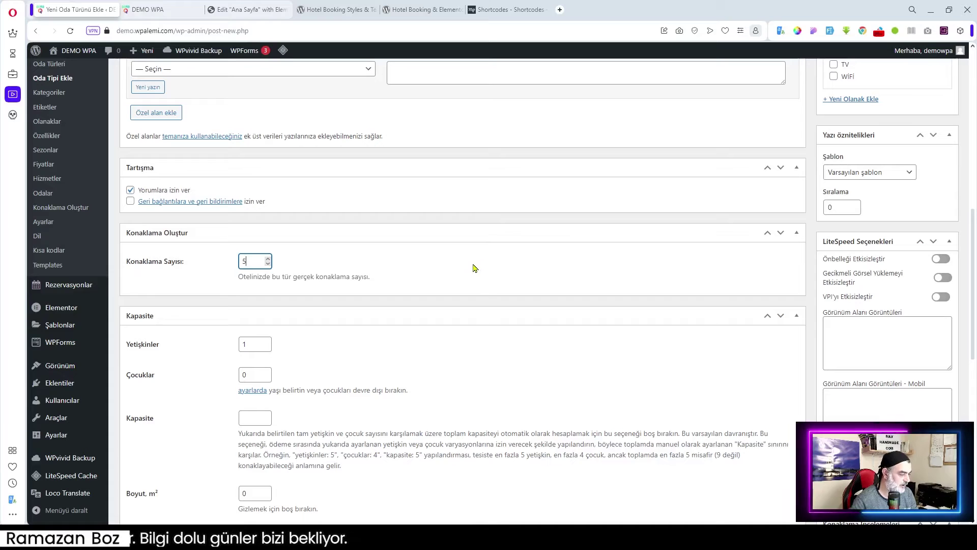
pyautogui.click(358, 337)
pyautogui.scroll(-1, 358, 337)
pyautogui.scroll(-1, 359, 337)
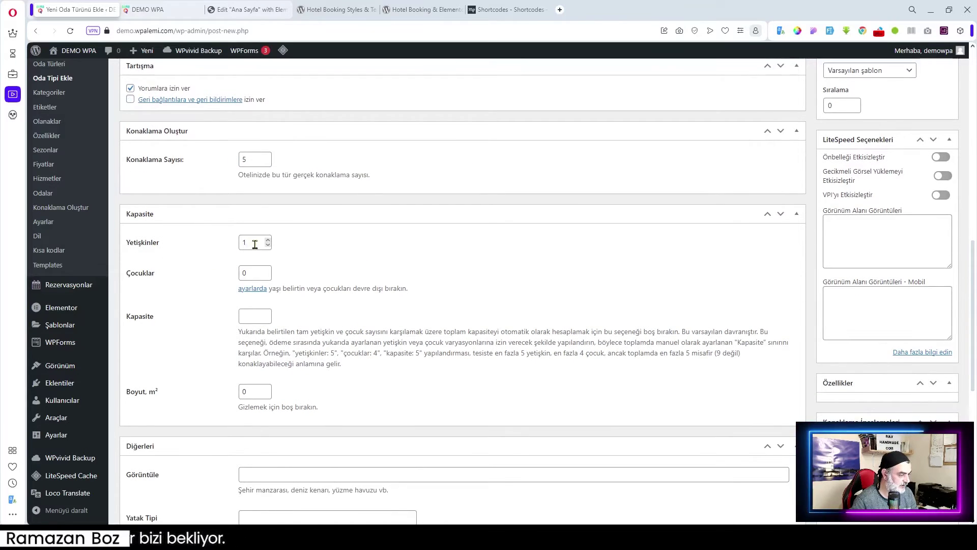
pyautogui.moveTo(256, 244); pyautogui.dragTo(238, 251)
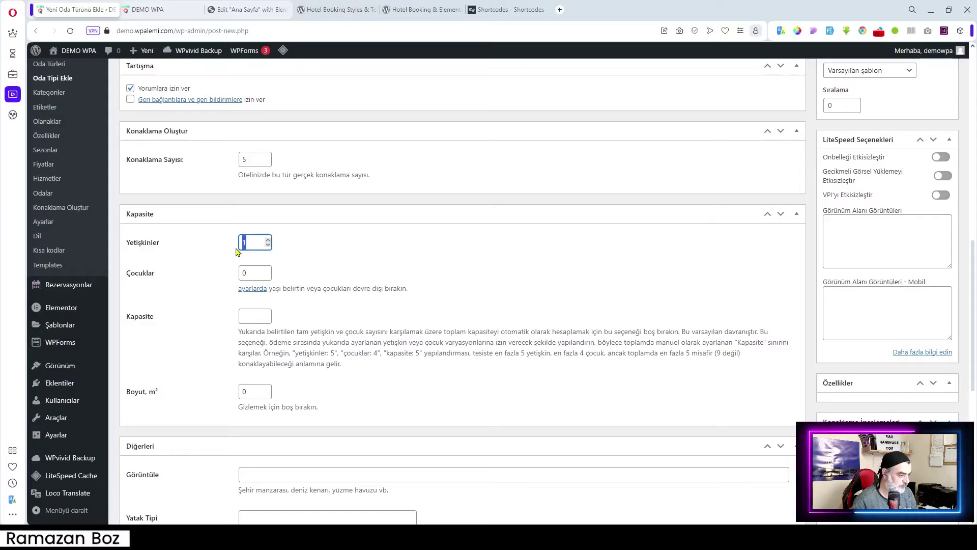
pyautogui.write('2')
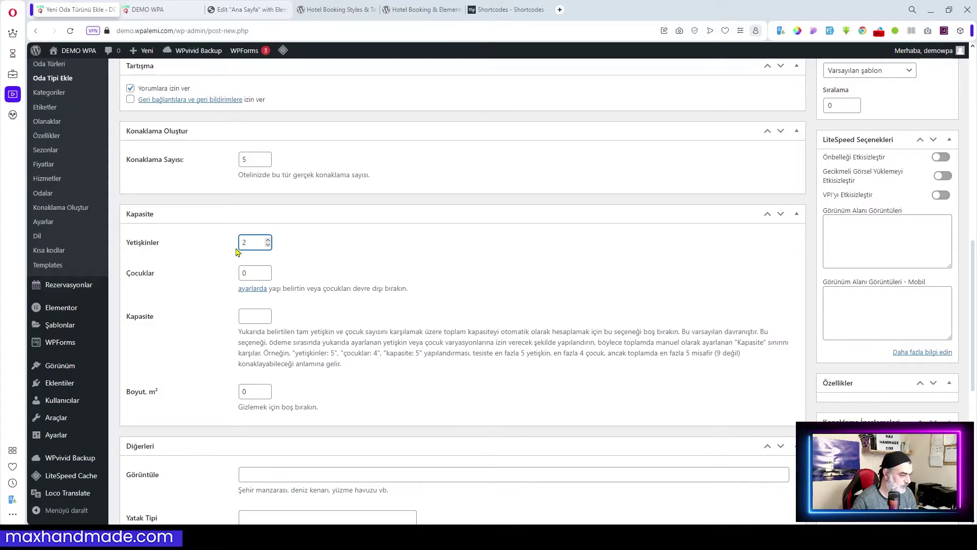
pyautogui.moveTo(244, 241); pyautogui.dragTo(227, 245)
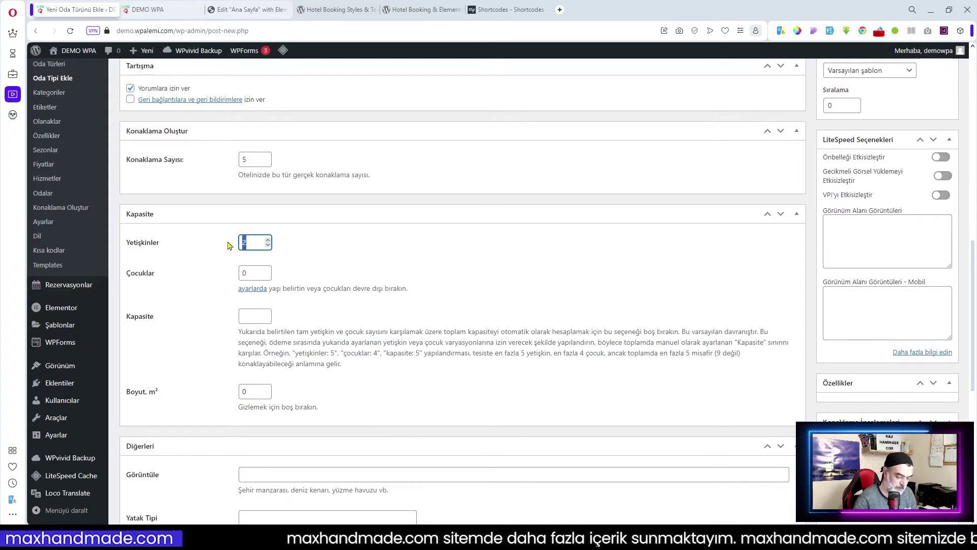
pyautogui.click(392, 261)
pyautogui.scroll(-2, 426, 262)
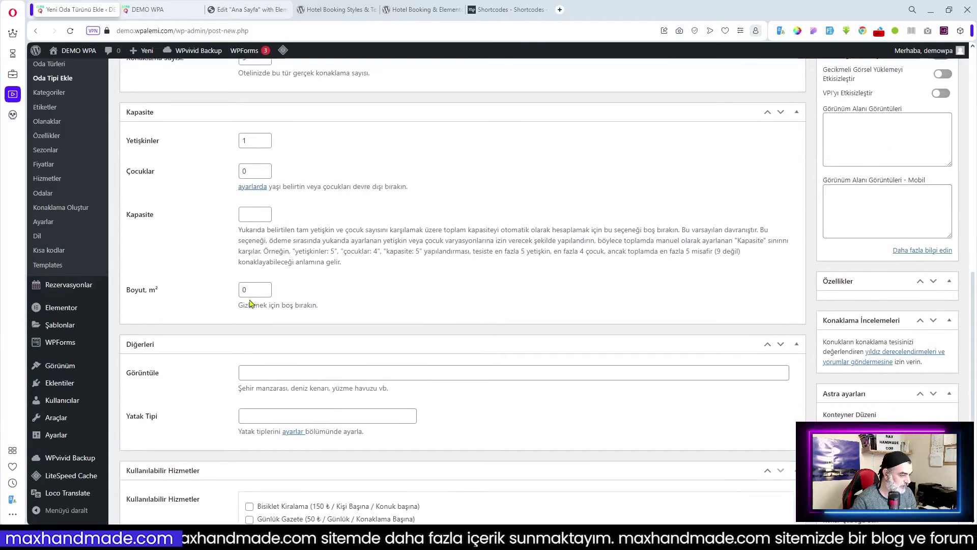
pyautogui.moveTo(251, 289); pyautogui.dragTo(203, 296)
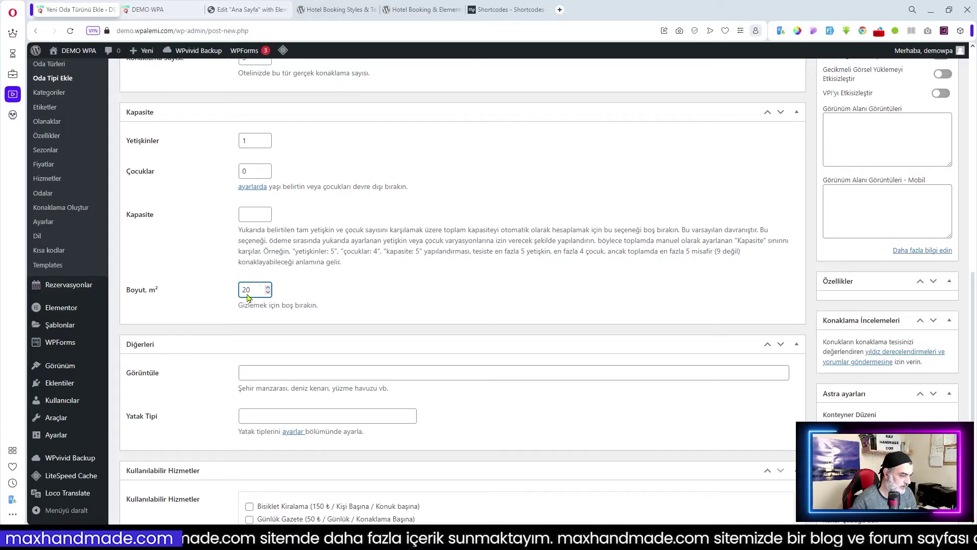
pyautogui.click(390, 293)
# - Set view Bahçe Manzaralı, bed type Tek kişilik, and offer Bisiklet Kiralama and Günlük Gazete
pyautogui.scroll(-2, 390, 290)
pyautogui.click(313, 271)
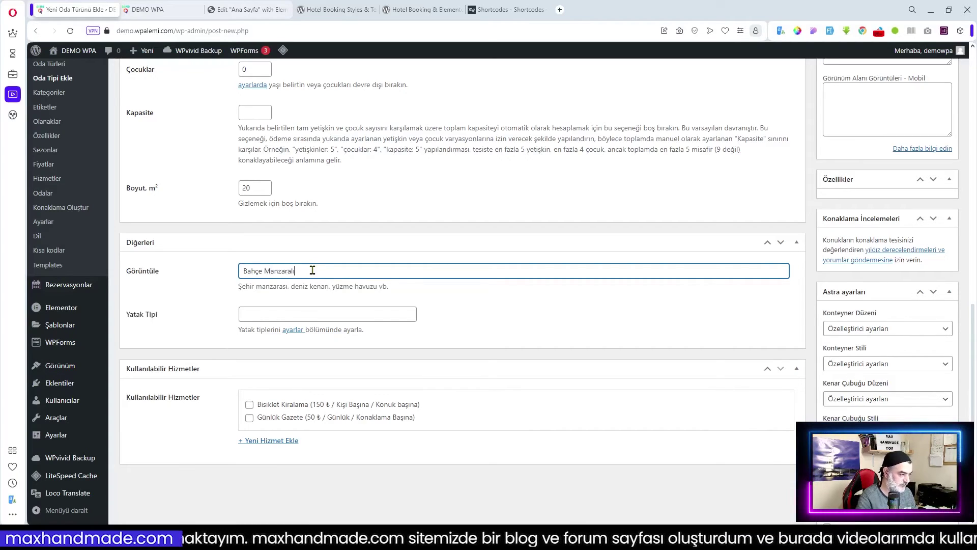
pyautogui.click(277, 313)
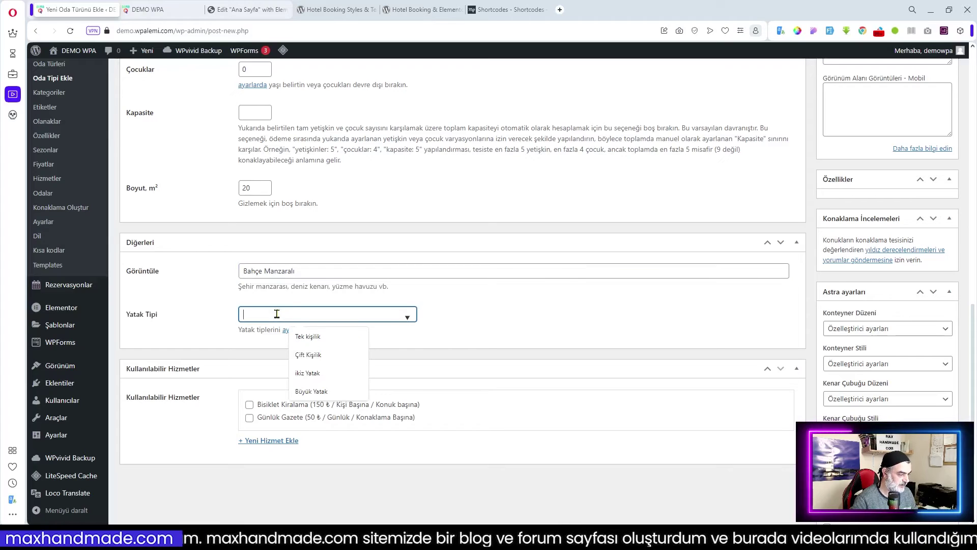
pyautogui.click(325, 337)
pyautogui.click(475, 323)
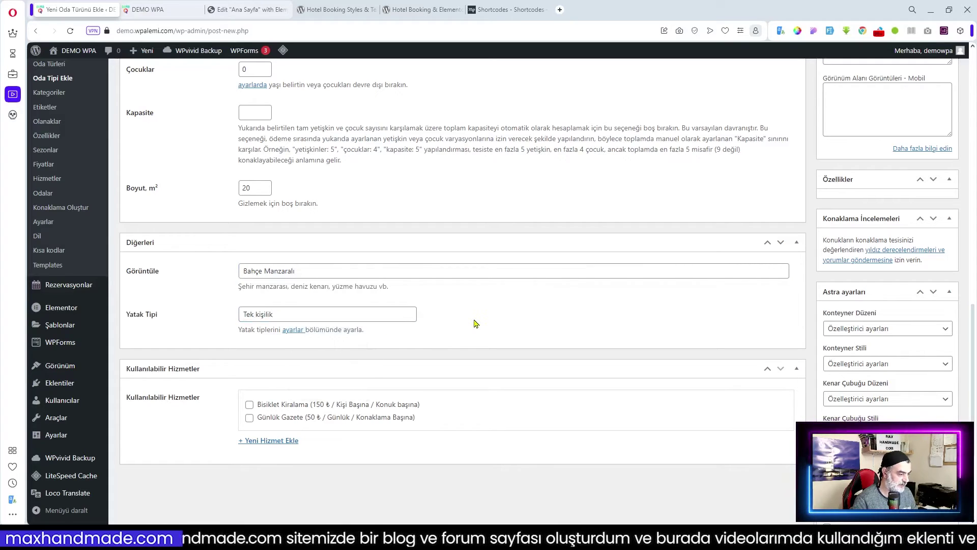
pyautogui.scroll(-2, 474, 324)
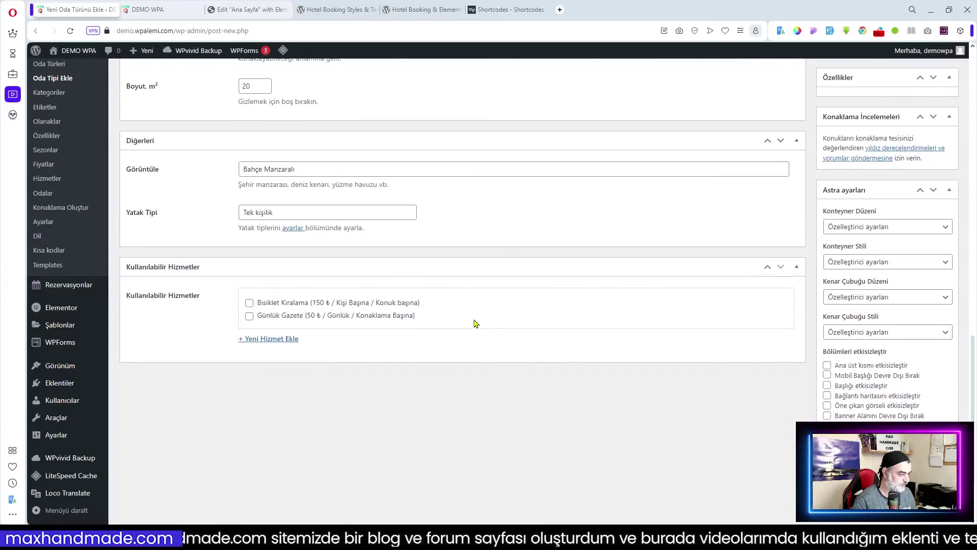
pyautogui.click(249, 302)
pyautogui.click(249, 315)
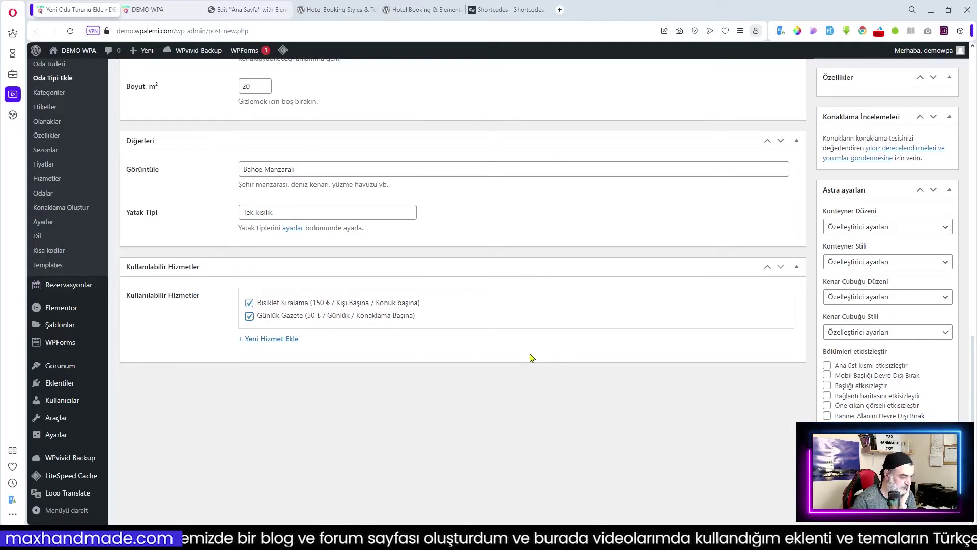
pyautogui.scroll(15, 532, 358)
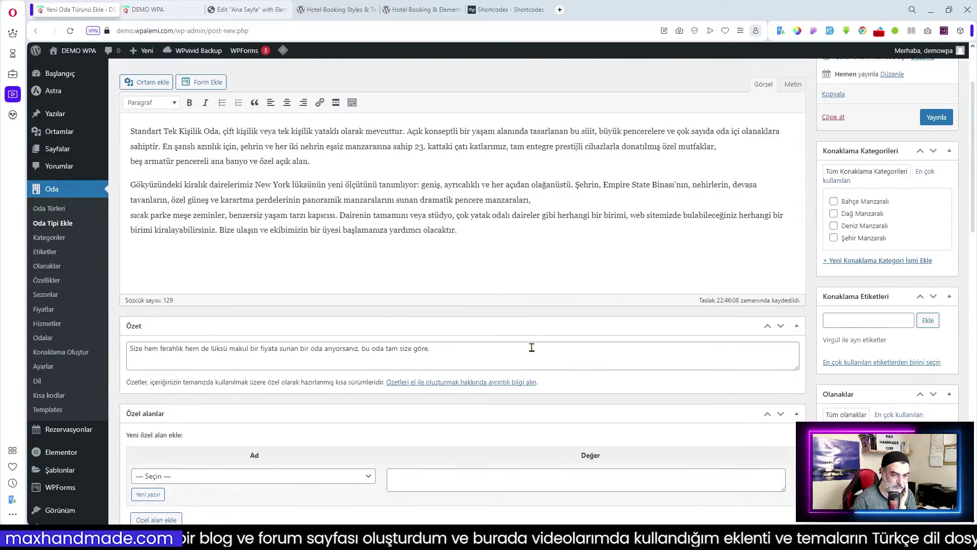
# - Assign the Bahçe Manzaralı category and add Bahçe Manzaralı as an accommodation tag
pyautogui.scroll(2, 532, 347)
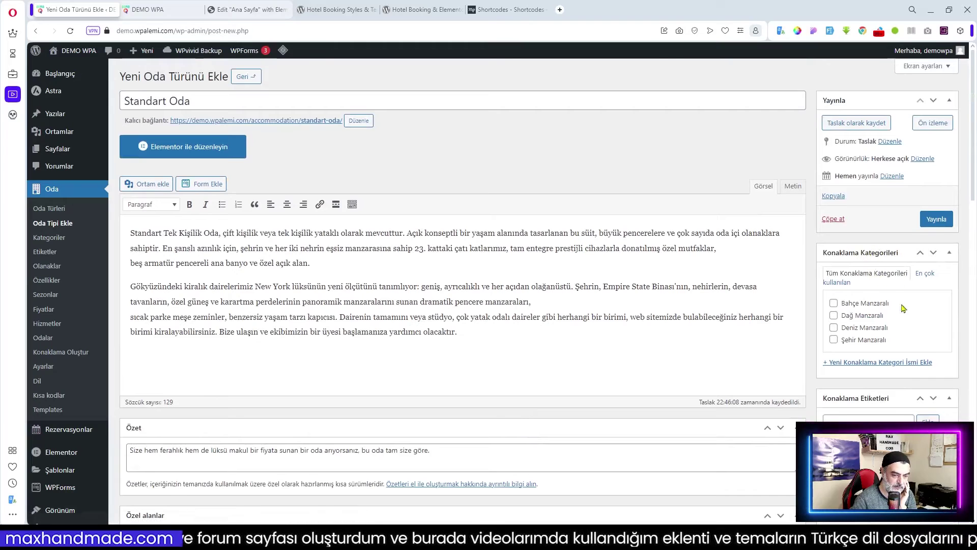
pyautogui.click(840, 304)
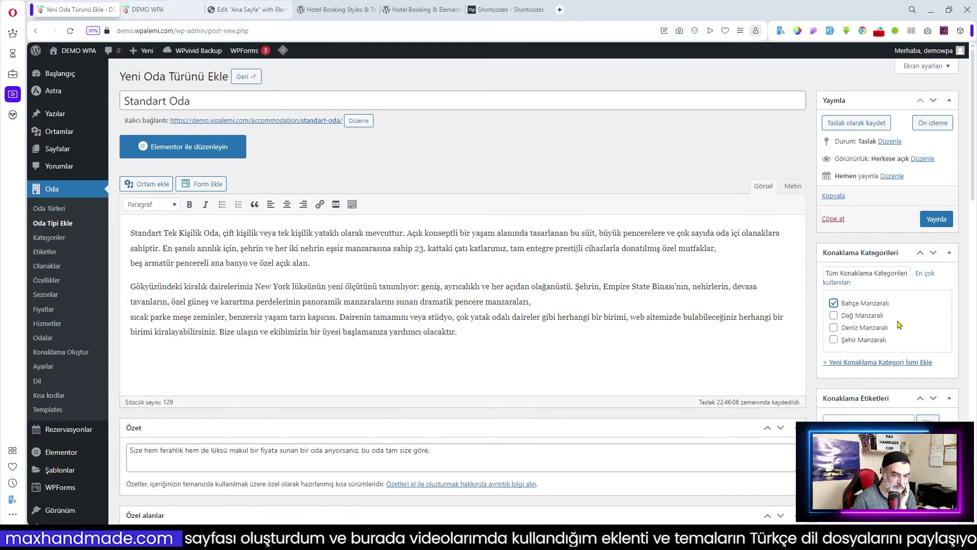
pyautogui.scroll(-12, 663, 322)
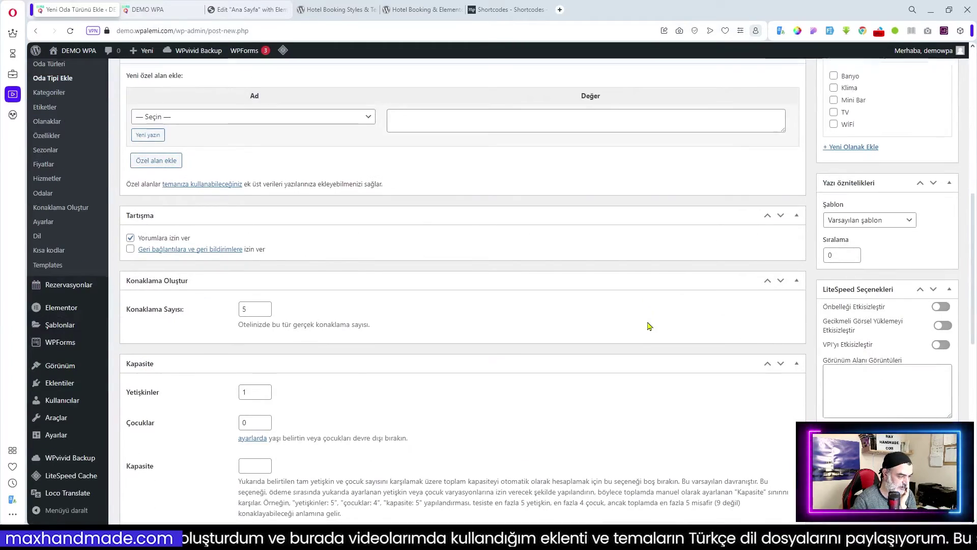
pyautogui.scroll(7, 649, 326)
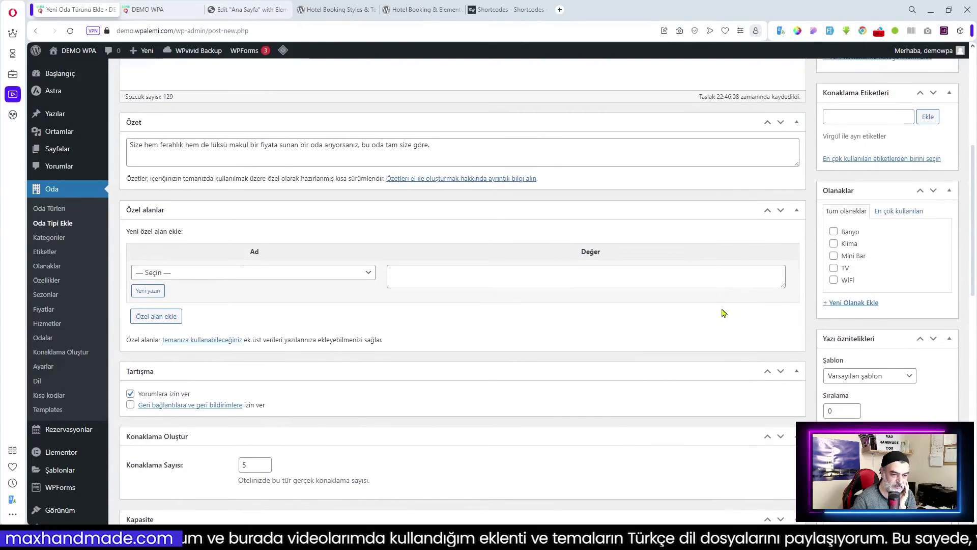
pyautogui.scroll(4, 911, 222)
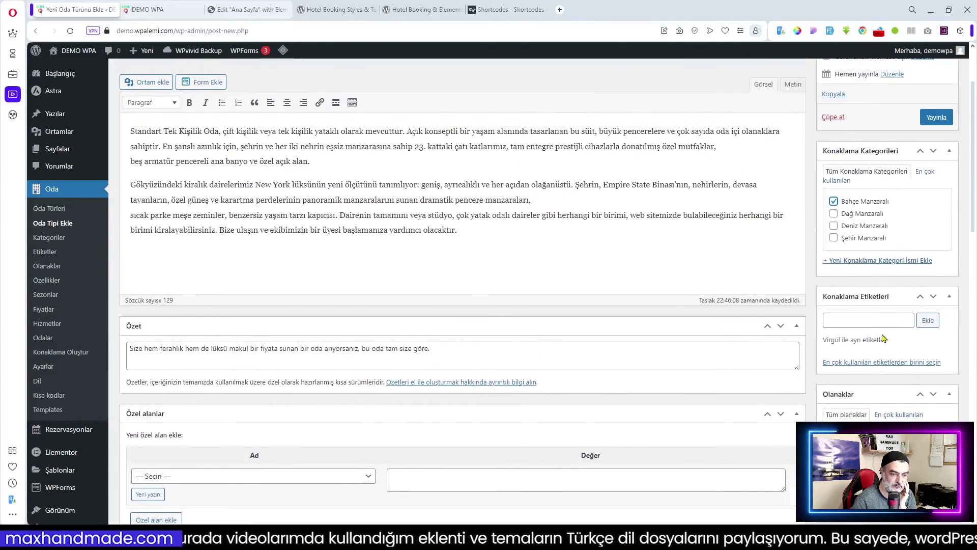
pyautogui.click(856, 319)
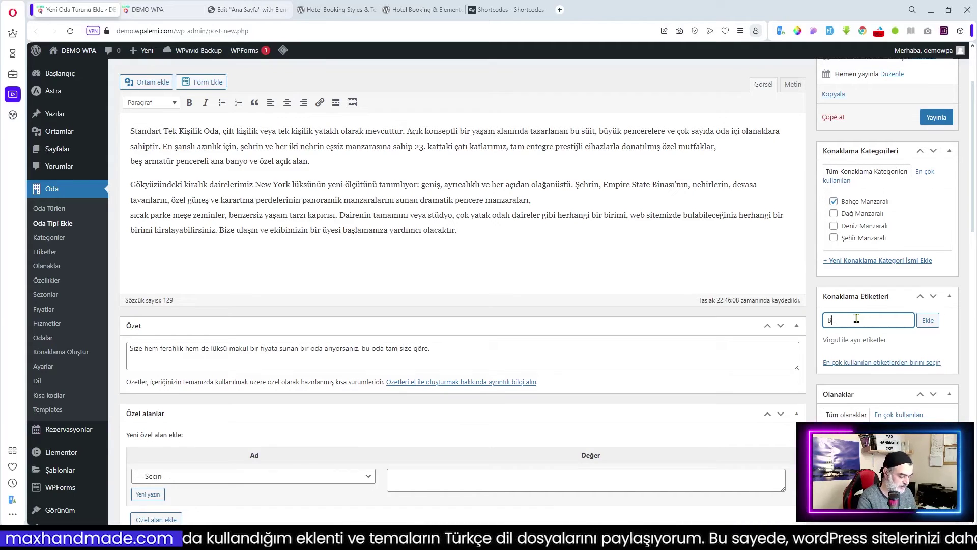
pyautogui.write('Bahöe')
pyautogui.press('BackSpace')
pyautogui.press('BackSpace')
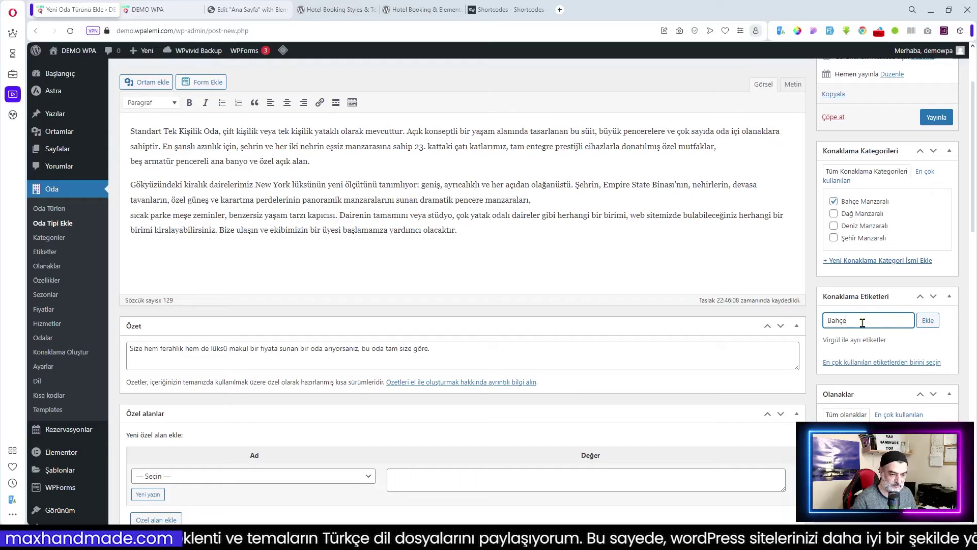
pyautogui.write('M')
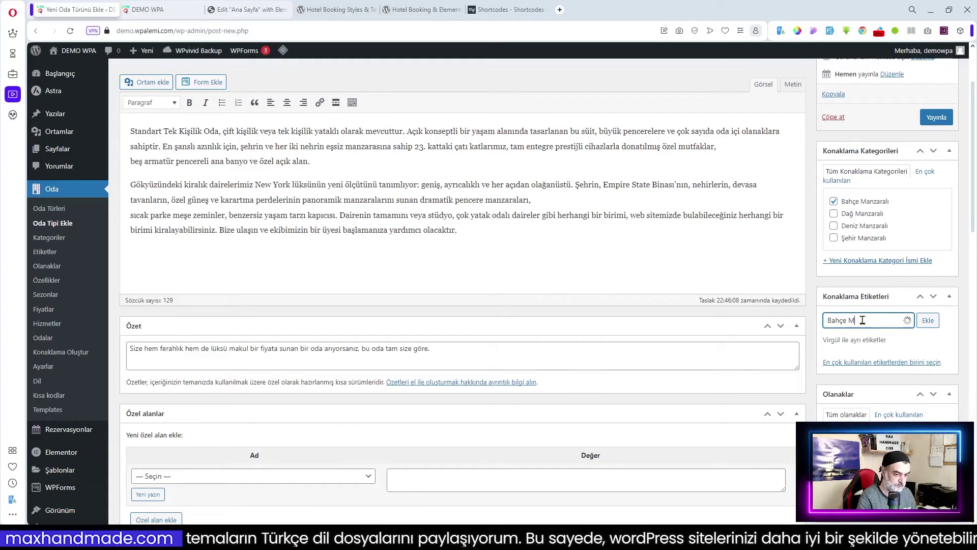
pyautogui.write('az')
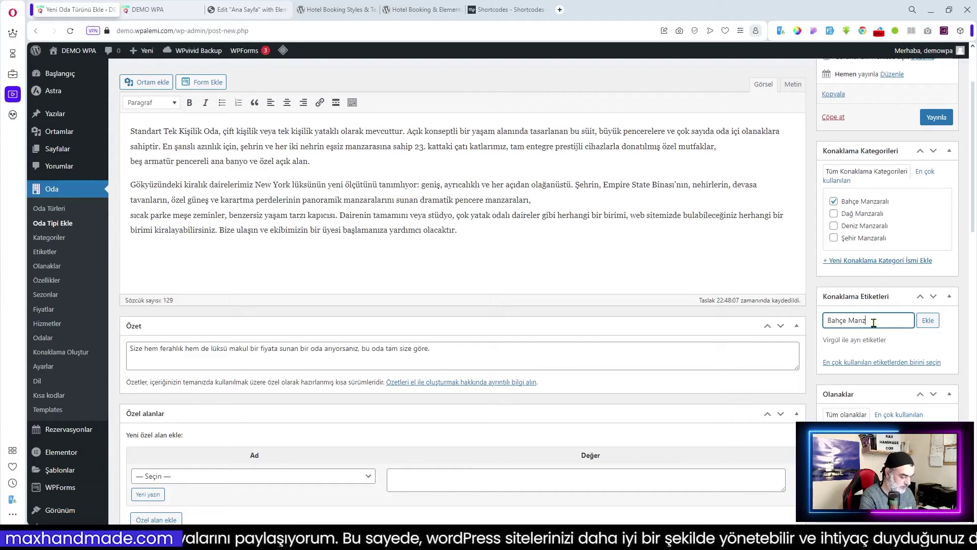
pyautogui.click(926, 320)
# - Tick the Banyo, Klima, WiFi and TV amenities under Olanaklar
pyautogui.scroll(-3, 907, 352)
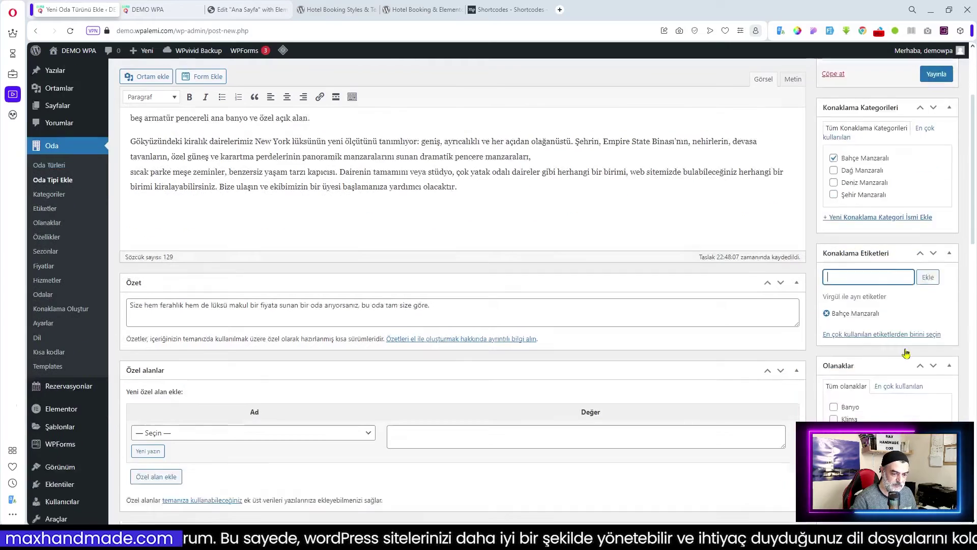
pyautogui.click(897, 279)
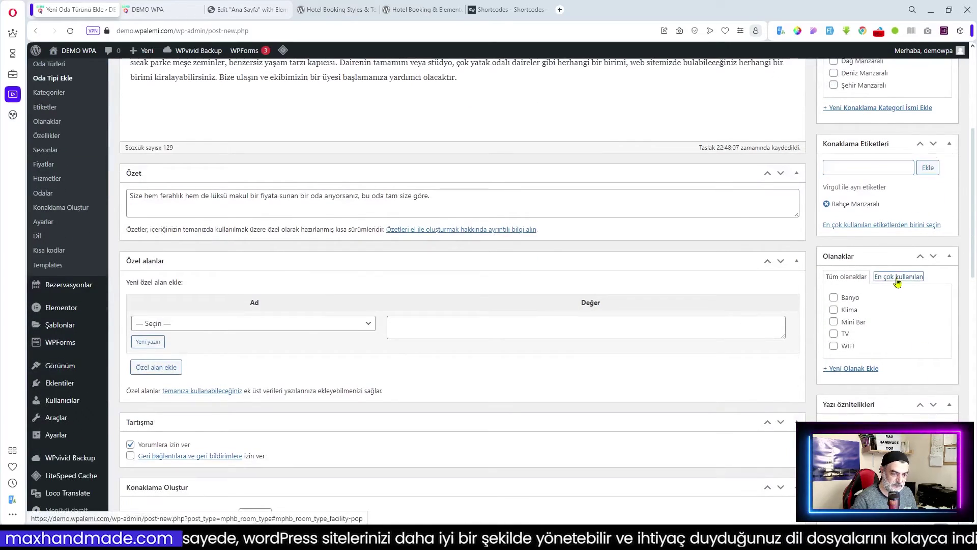
pyautogui.click(853, 278)
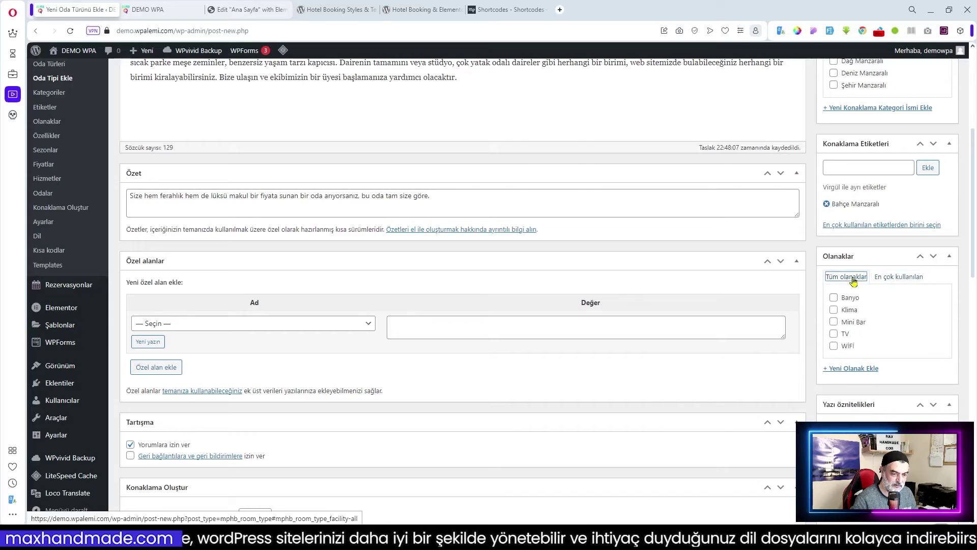
pyautogui.click(834, 298)
pyautogui.click(833, 309)
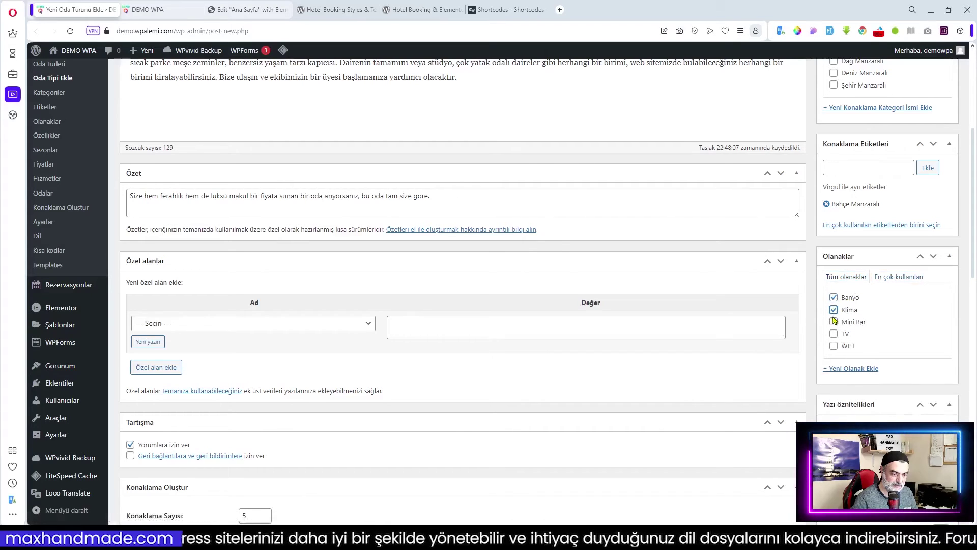
pyautogui.click(833, 347)
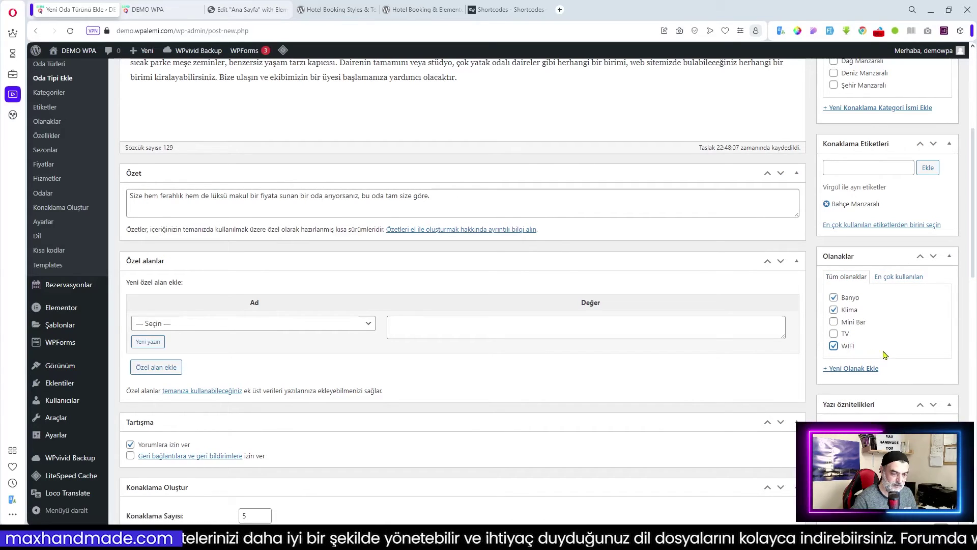
pyautogui.click(833, 333)
pyautogui.scroll(-2, 913, 353)
pyautogui.scroll(-9, 915, 383)
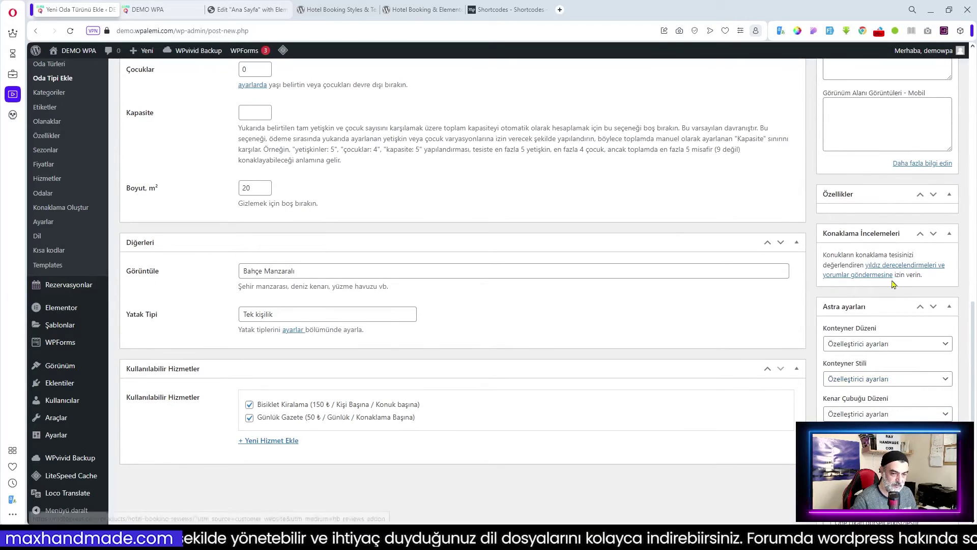
# - Add the room-3 bedroom photo to the Standart Oda gallery
pyautogui.scroll(2, 916, 379)
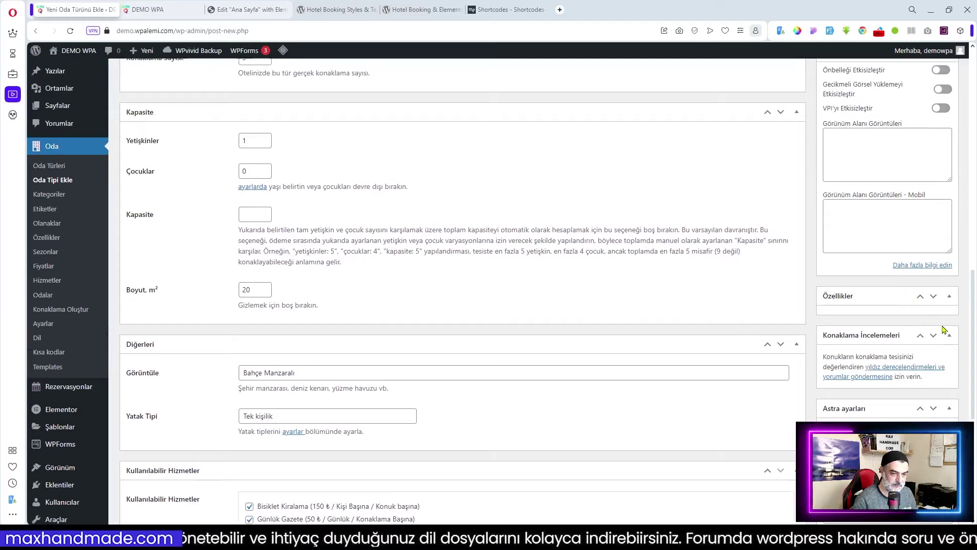
pyautogui.scroll(-6, 944, 330)
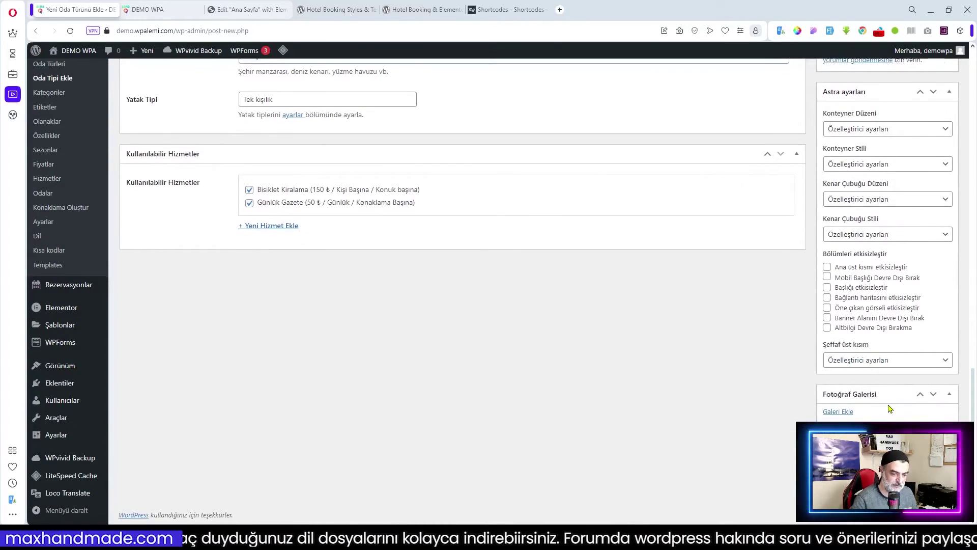
pyautogui.click(839, 411)
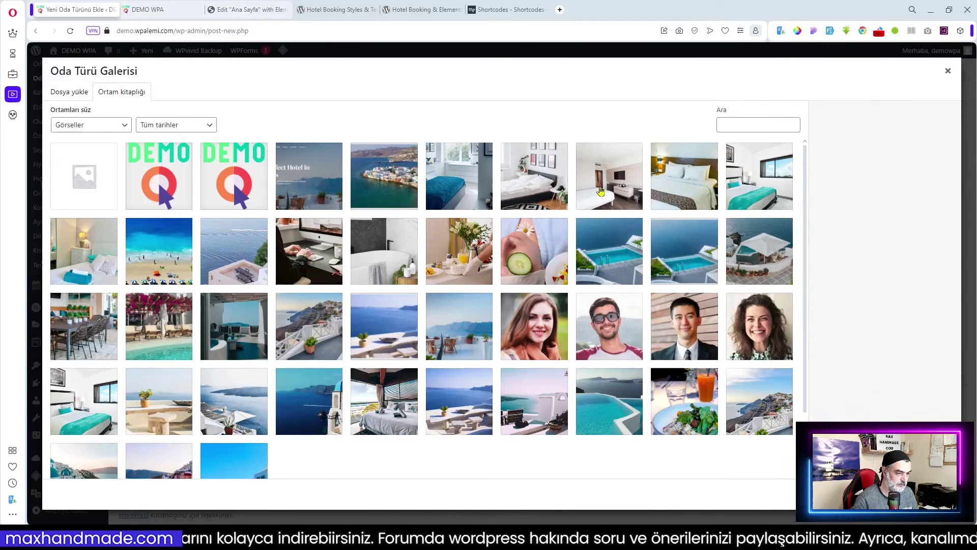
pyautogui.click(603, 190)
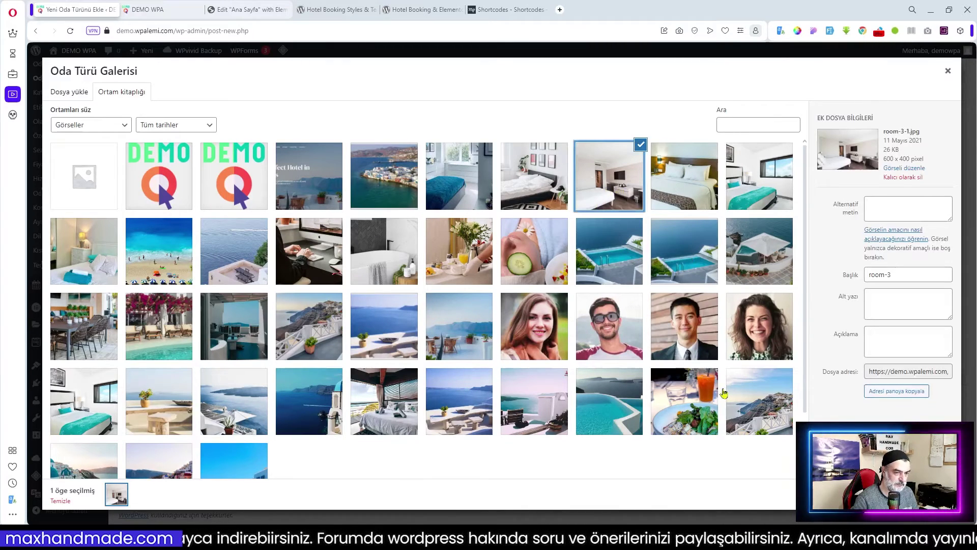
pyautogui.click(923, 493)
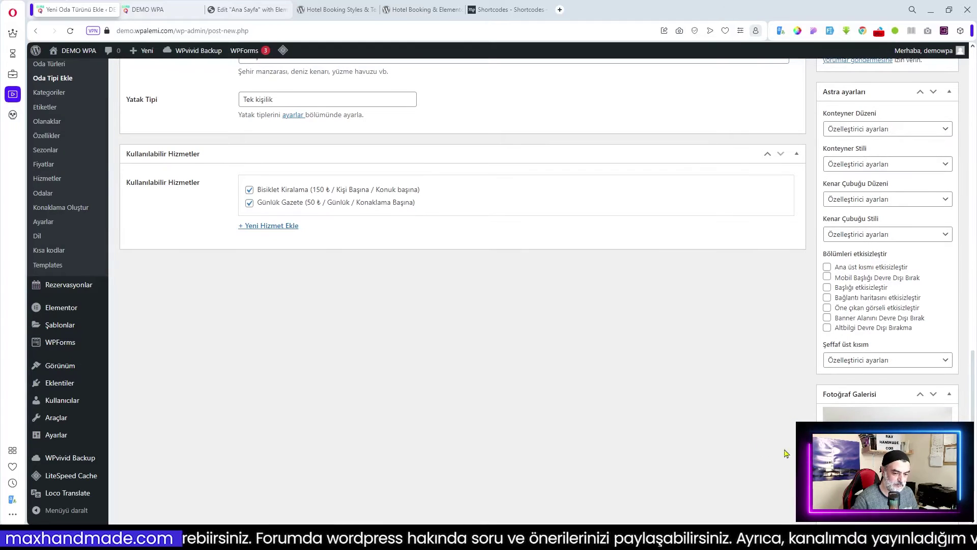
# - Set room-4-1.jpg as the room type's featured image
pyautogui.scroll(-2, 773, 441)
pyautogui.click(850, 462)
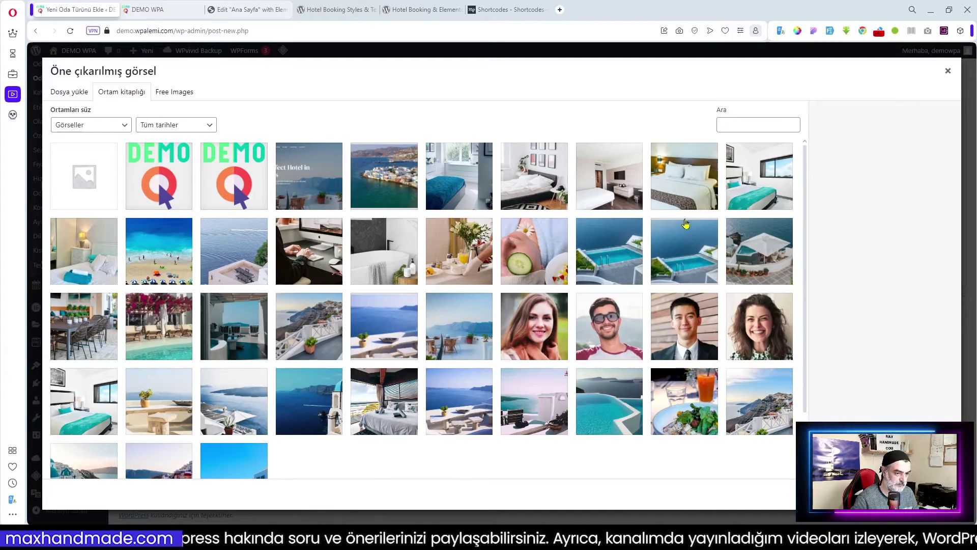
pyautogui.click(749, 196)
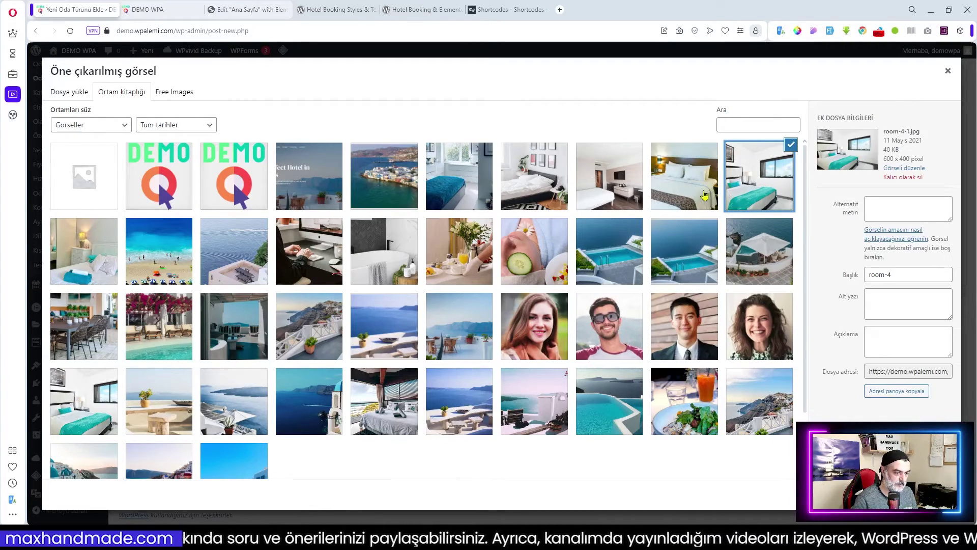
pyautogui.click(691, 196)
pyautogui.click(753, 193)
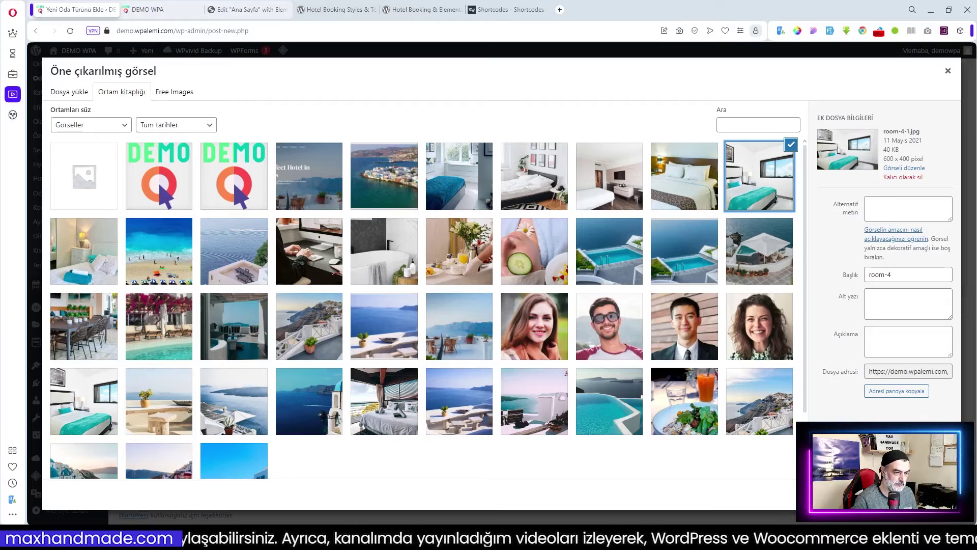
pyautogui.click(913, 493)
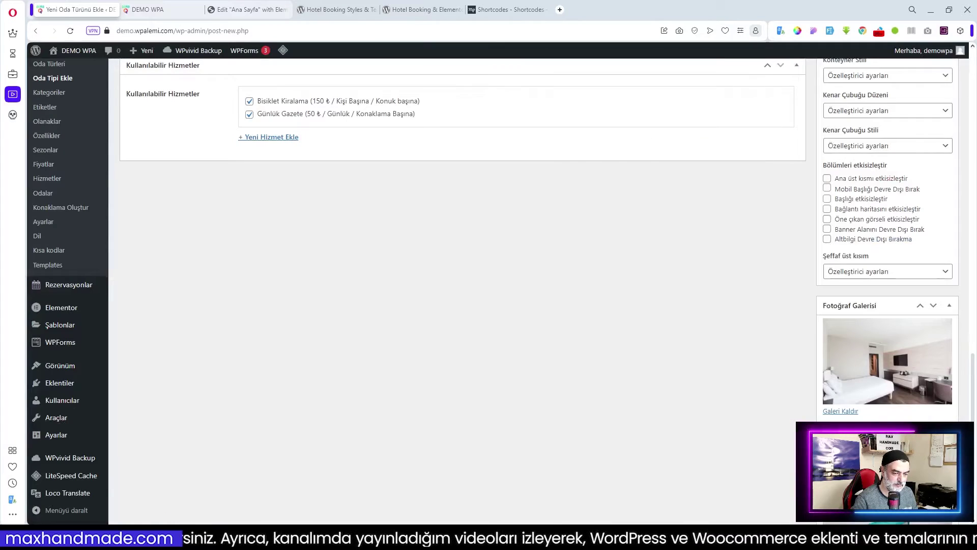
pyautogui.scroll(-2, 898, 332)
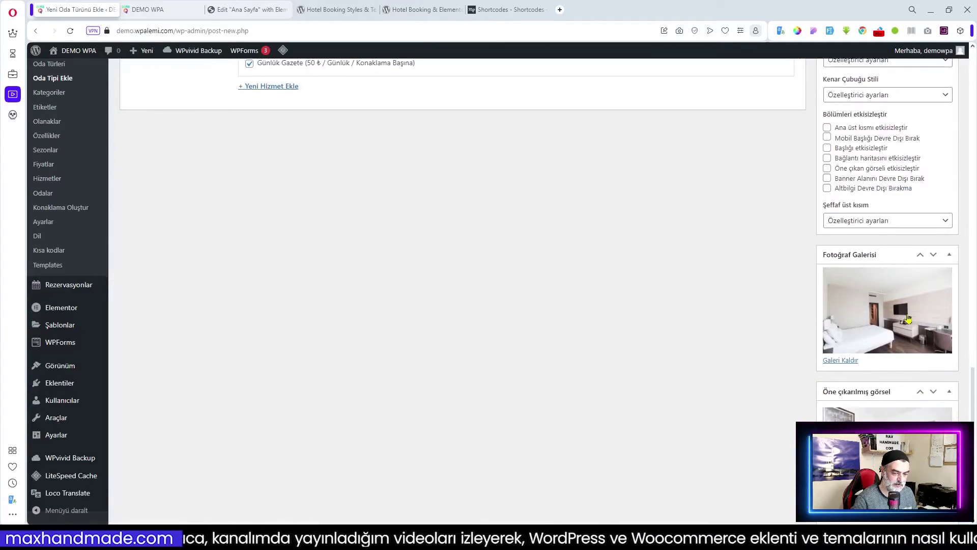
pyautogui.scroll(10, 729, 384)
pyautogui.scroll(15, 729, 384)
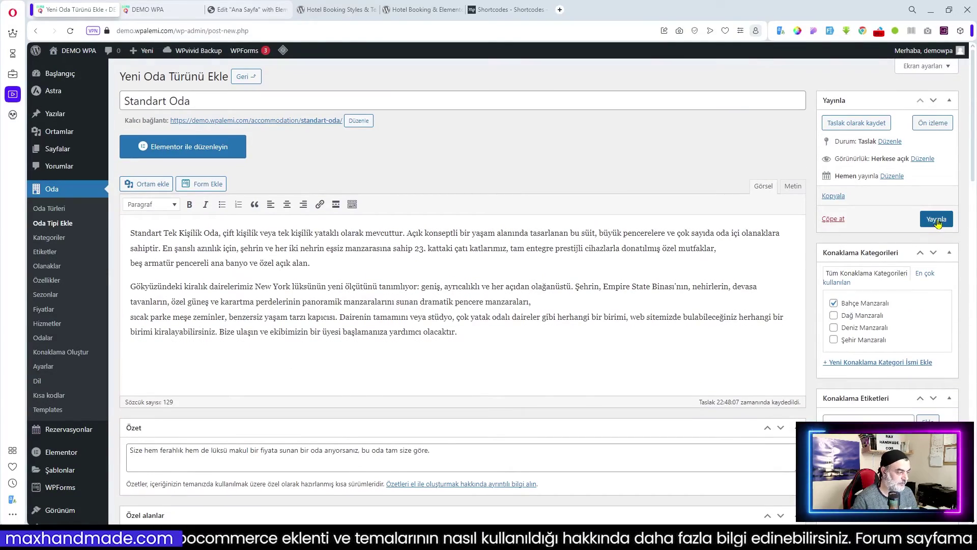
# - Publish Standart Oda and view the Odalar list showing Standart Oda 1 through 5
pyautogui.click(937, 219)
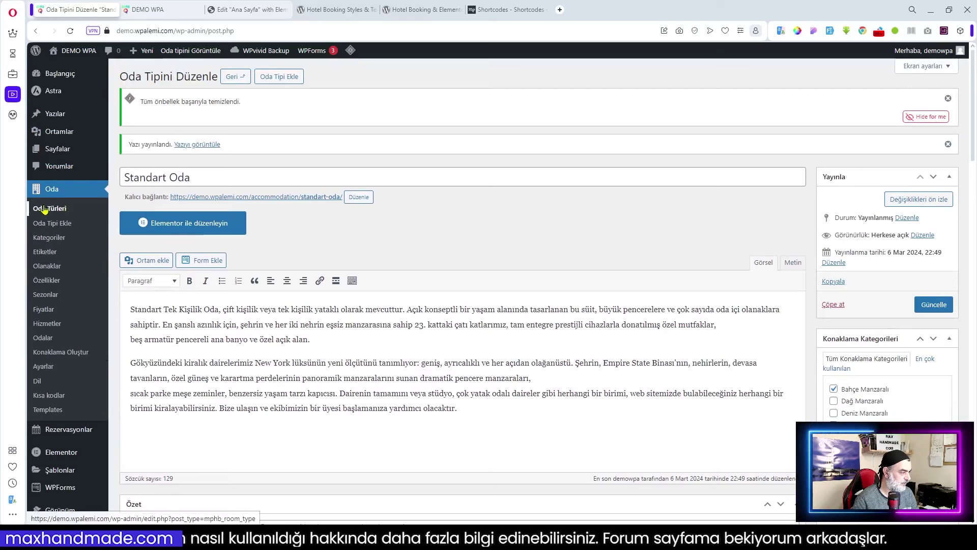
pyautogui.click(44, 210)
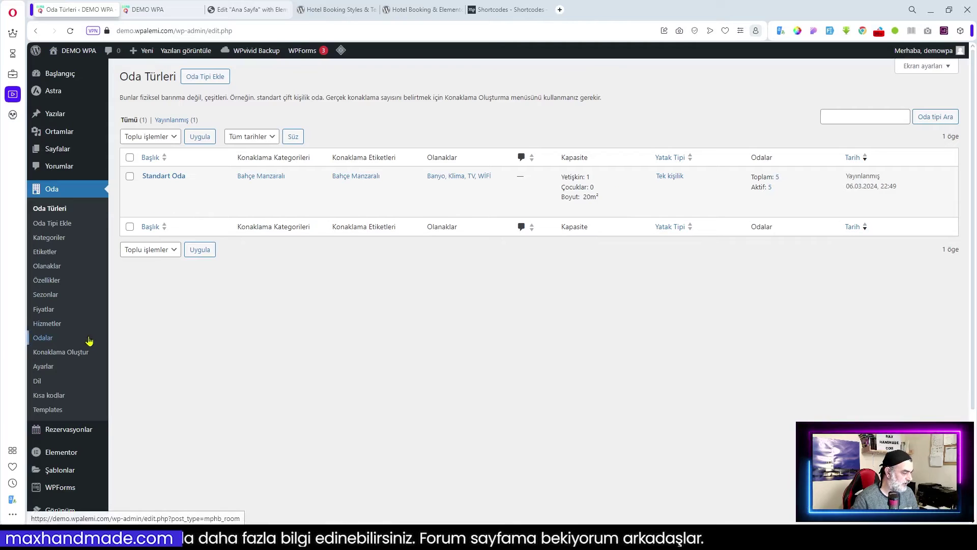
pyautogui.click(42, 337)
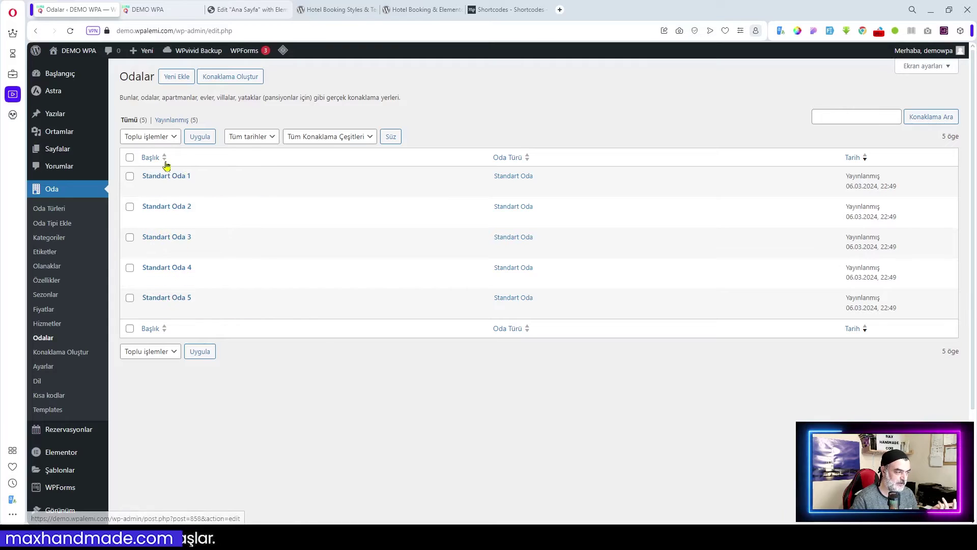
# - Inspect Standart Oda 1, then return to the four-entry Oda Türleri list
pyautogui.click(155, 176)
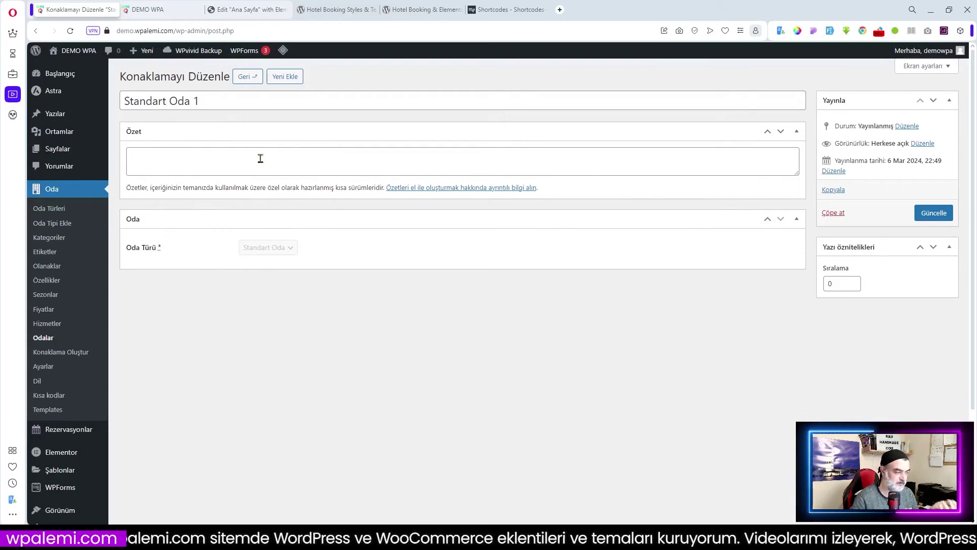
pyautogui.click(50, 209)
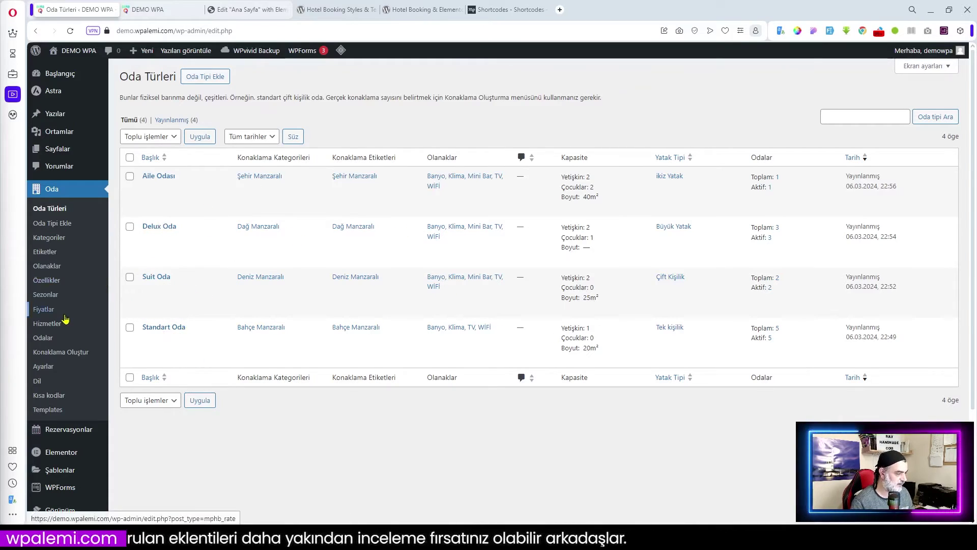
# - Review the 11 published rooms, then go to Fiyatlar to add a new rate
pyautogui.click(44, 339)
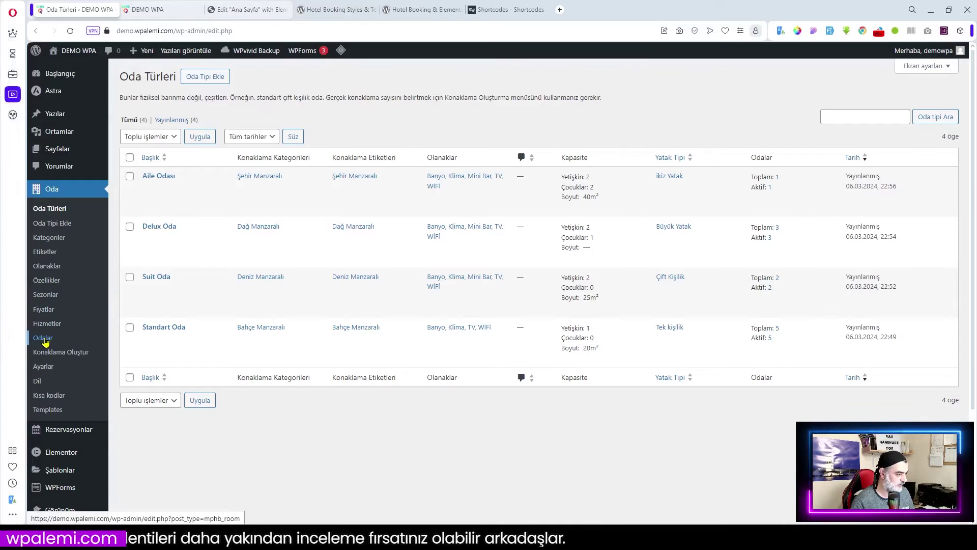
pyautogui.scroll(-5, 436, 371)
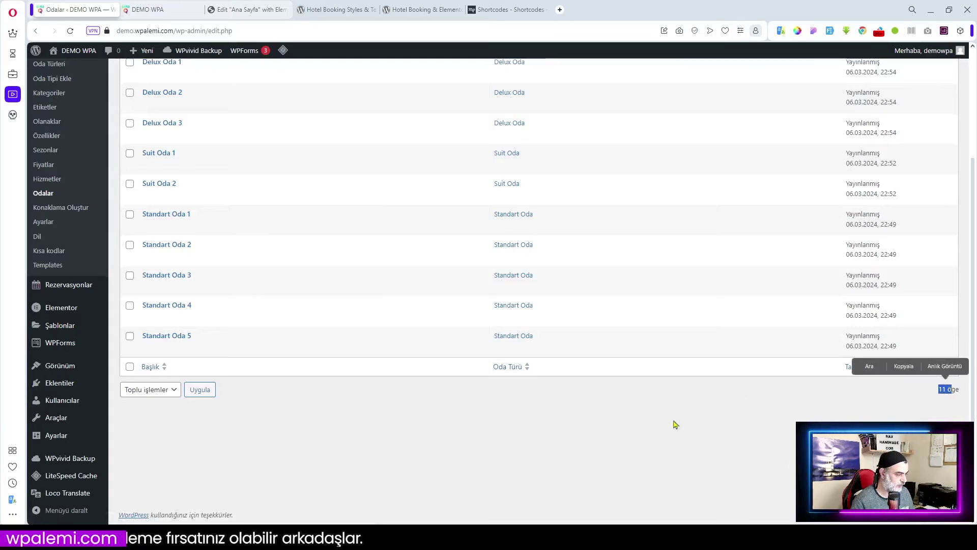
pyautogui.scroll(3, 529, 399)
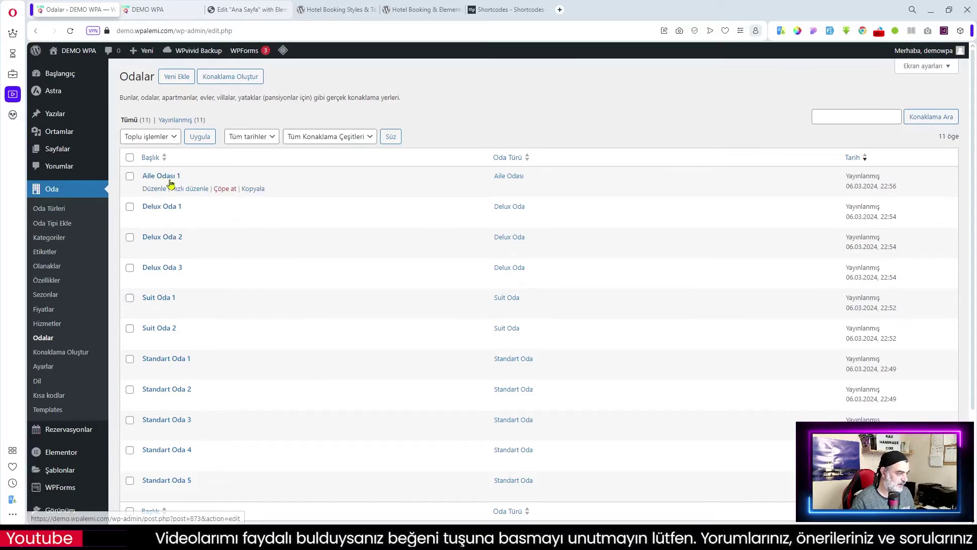
pyautogui.scroll(-2, 178, 351)
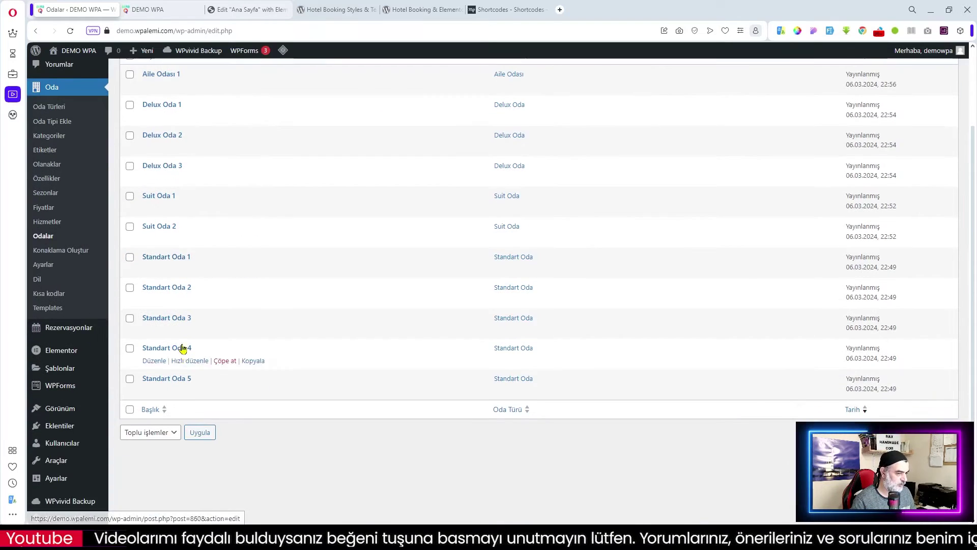
pyautogui.scroll(2, 196, 311)
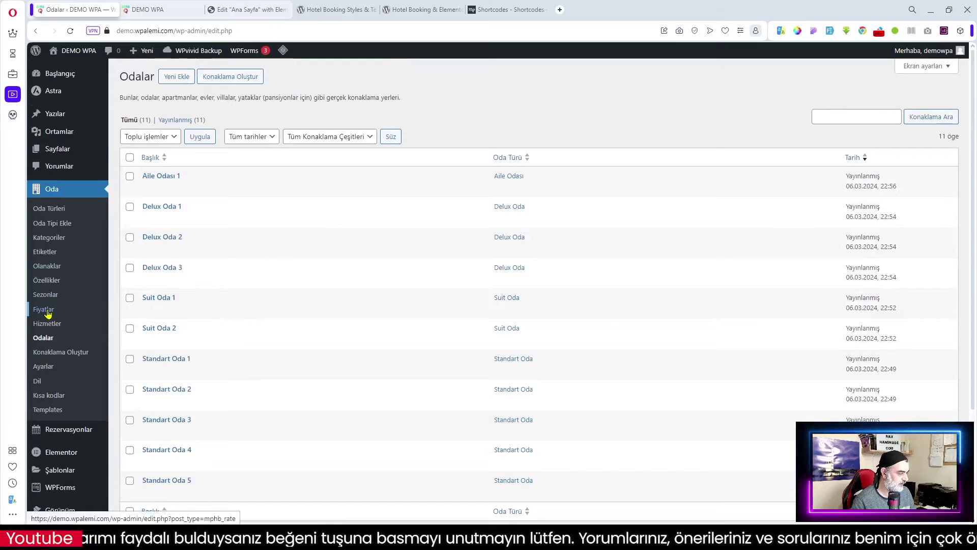
pyautogui.click(45, 310)
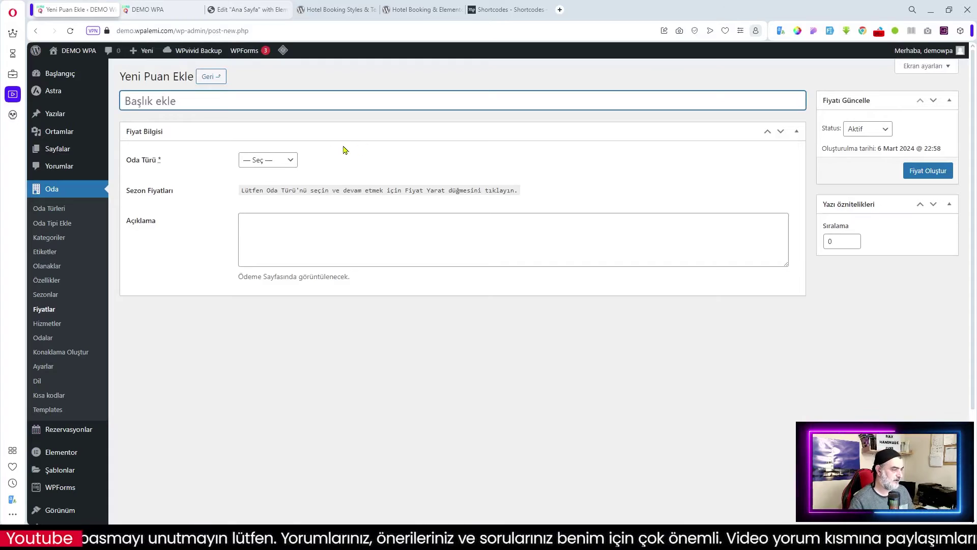
# - Create a rate titled 'İade Yapılmaz' for the Standart Oda room type
pyautogui.click(290, 161)
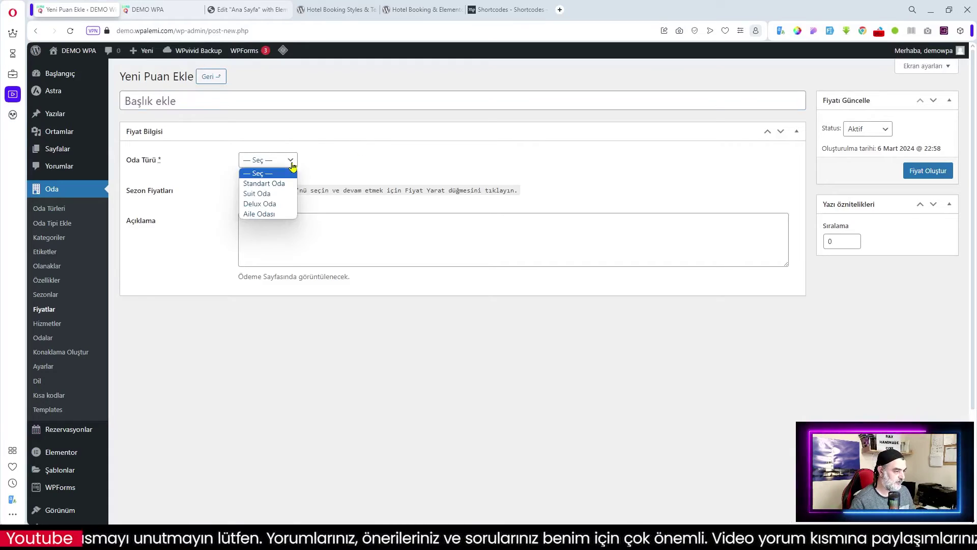
pyautogui.click(270, 184)
pyautogui.click(279, 226)
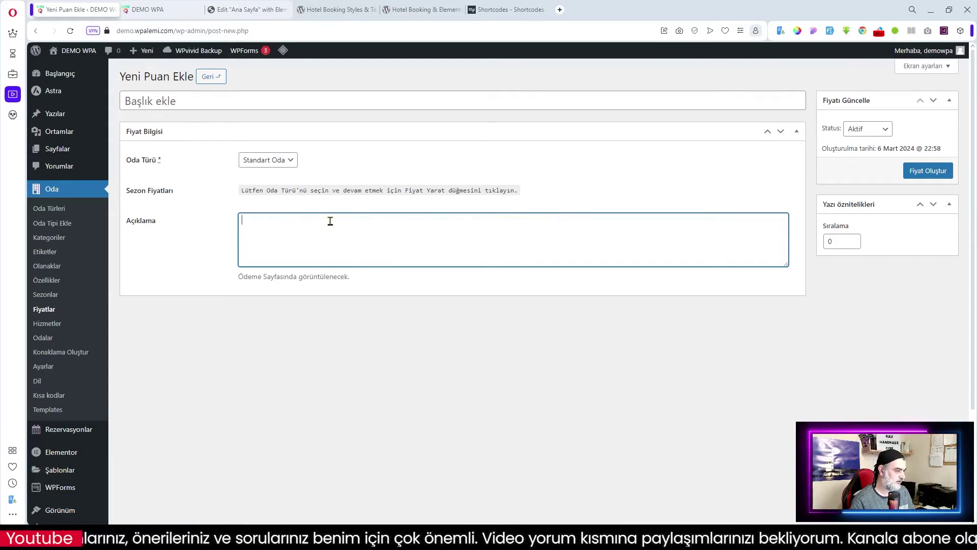
pyautogui.click(177, 104)
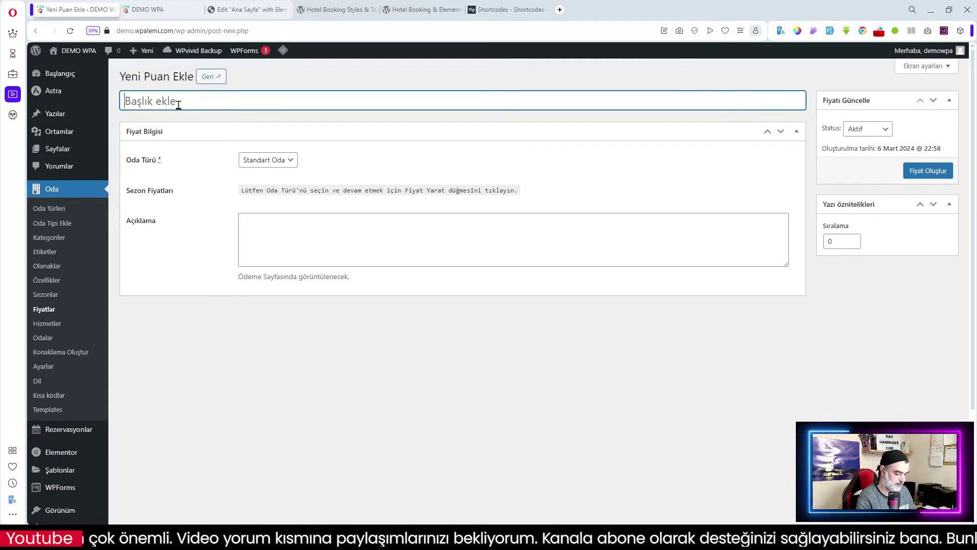
pyautogui.write('İade')
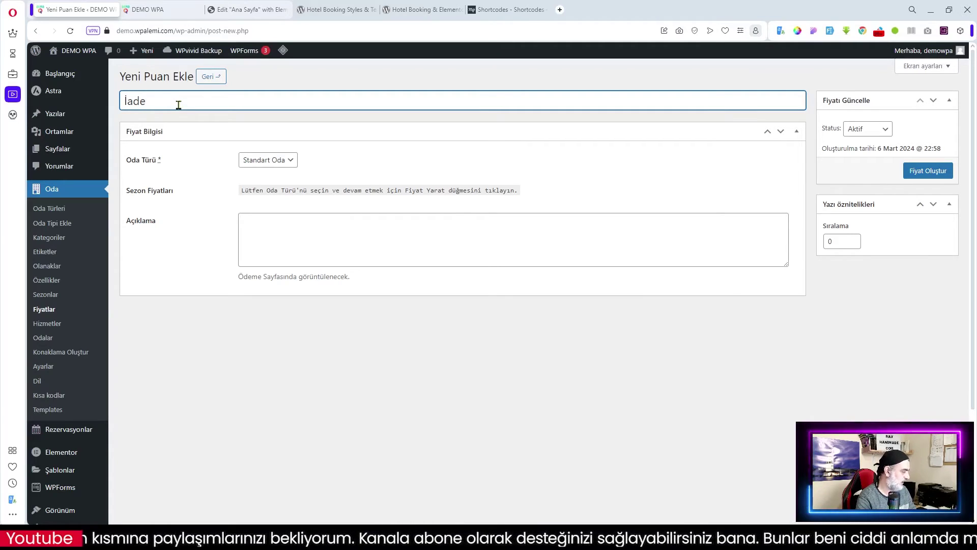
pyautogui.write('Y')
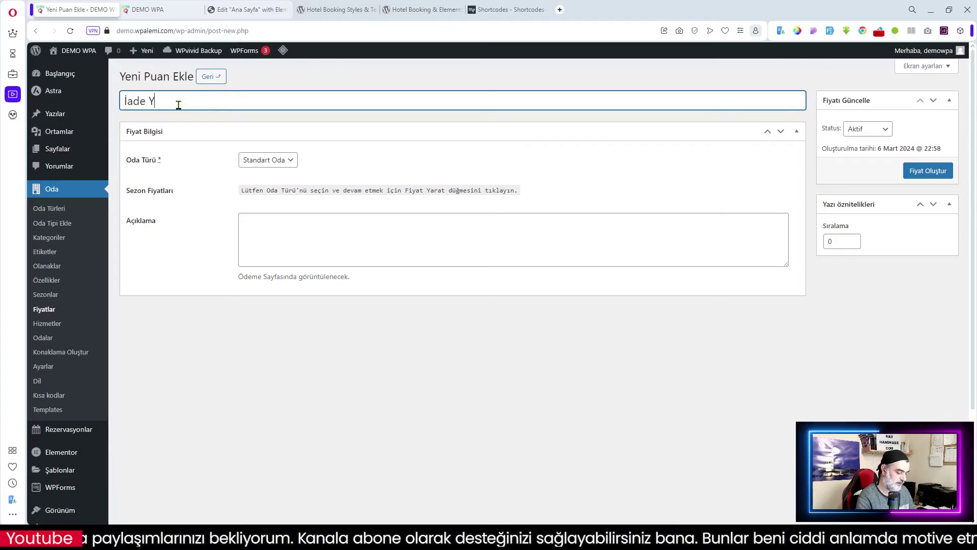
pyautogui.write('apılmaz')
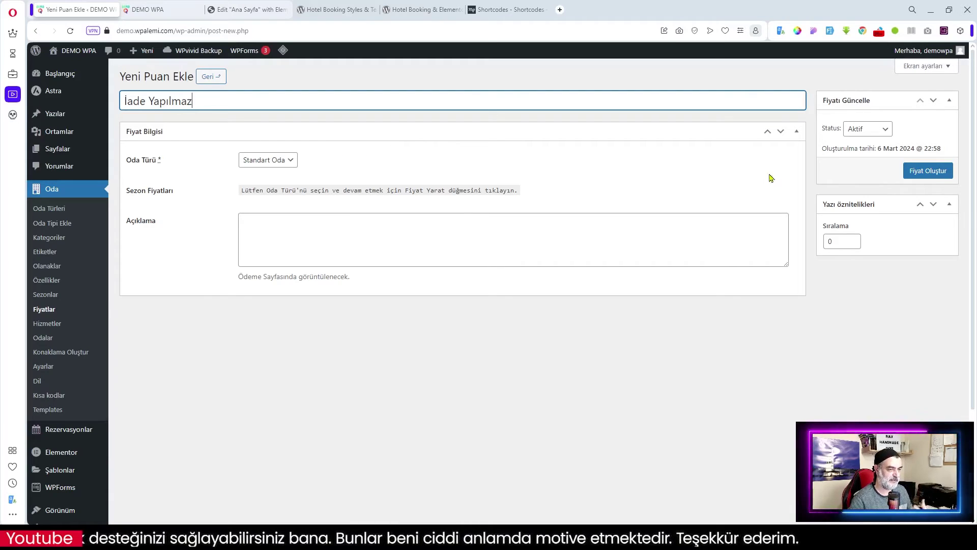
pyautogui.click(930, 172)
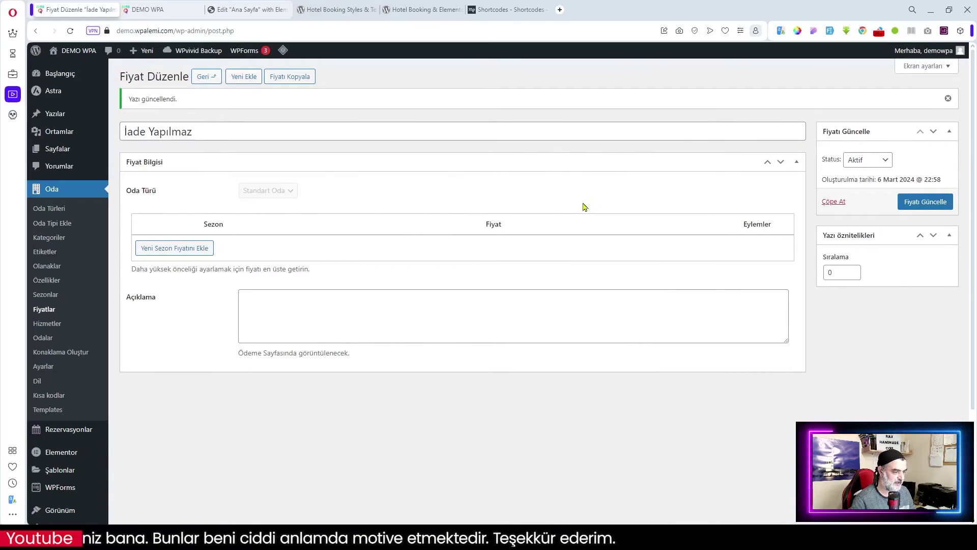
# - Add Kış Sezonu and İlkbahar Sezonu price rows with nightly prices 100 and 150
pyautogui.click(173, 250)
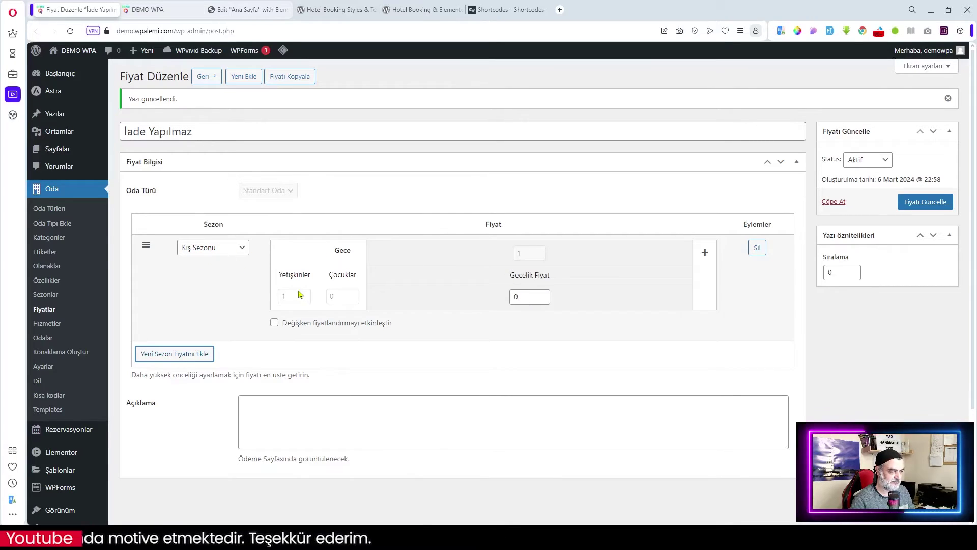
pyautogui.doubleClick(529, 299)
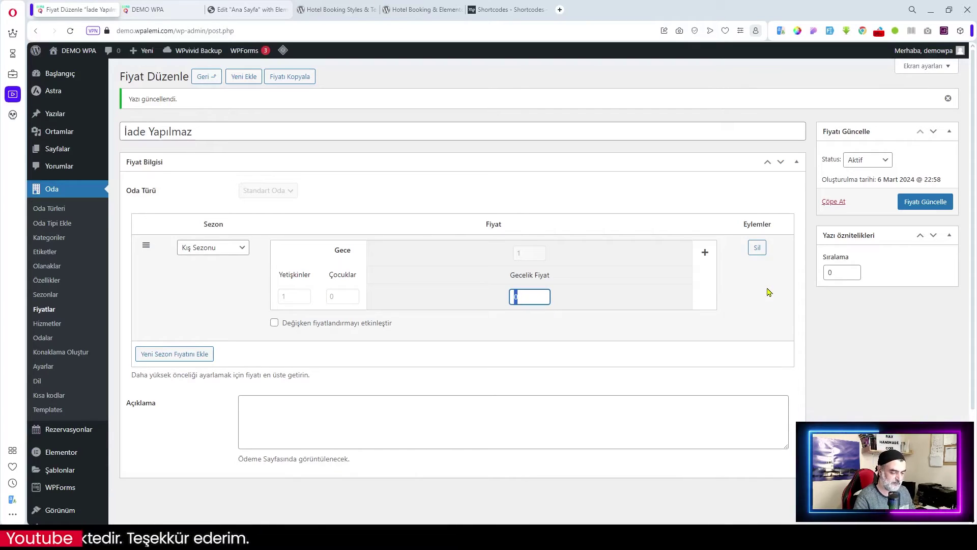
pyautogui.write('100')
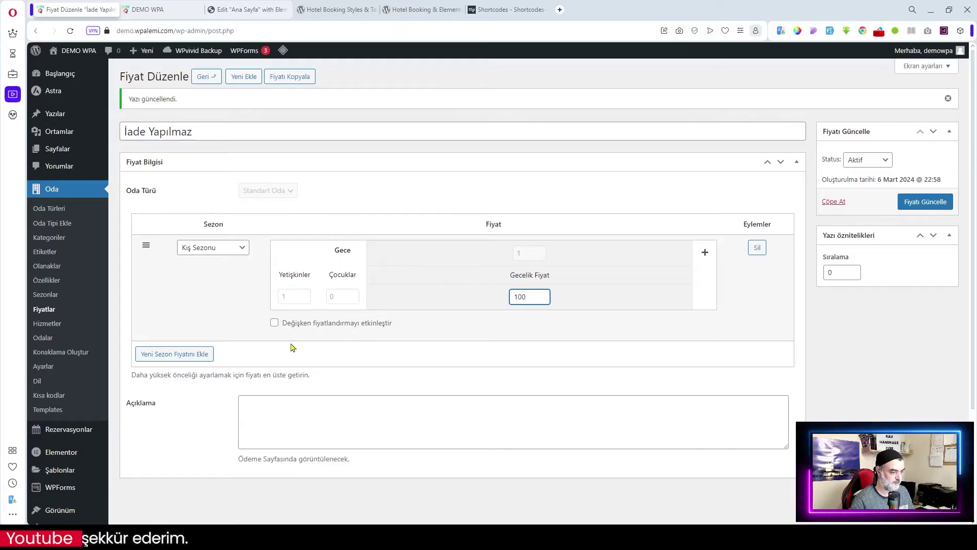
pyautogui.click(174, 358)
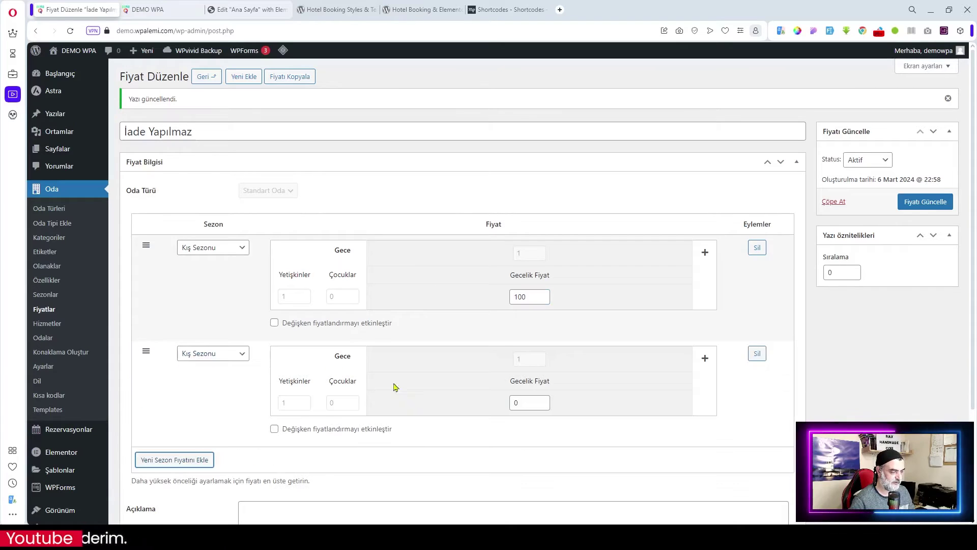
pyautogui.click(242, 354)
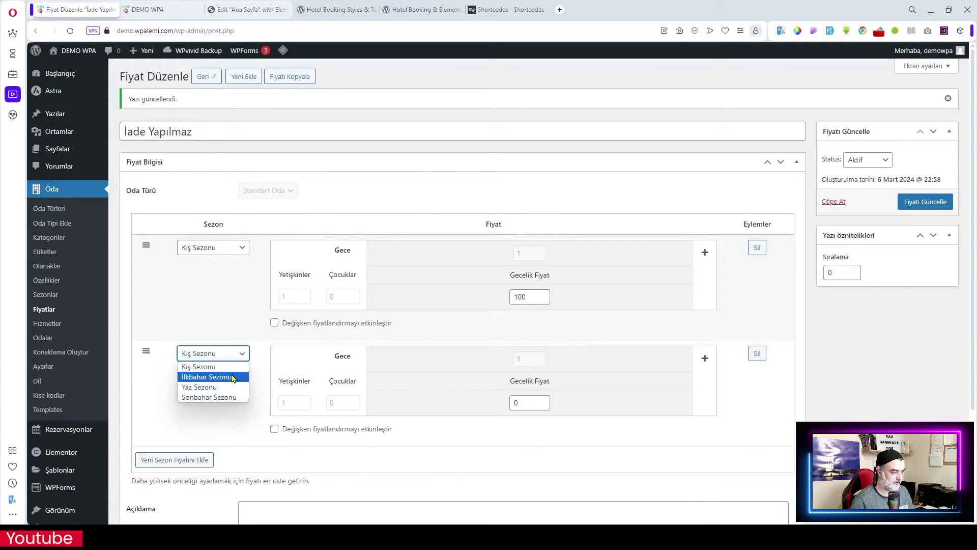
pyautogui.click(206, 377)
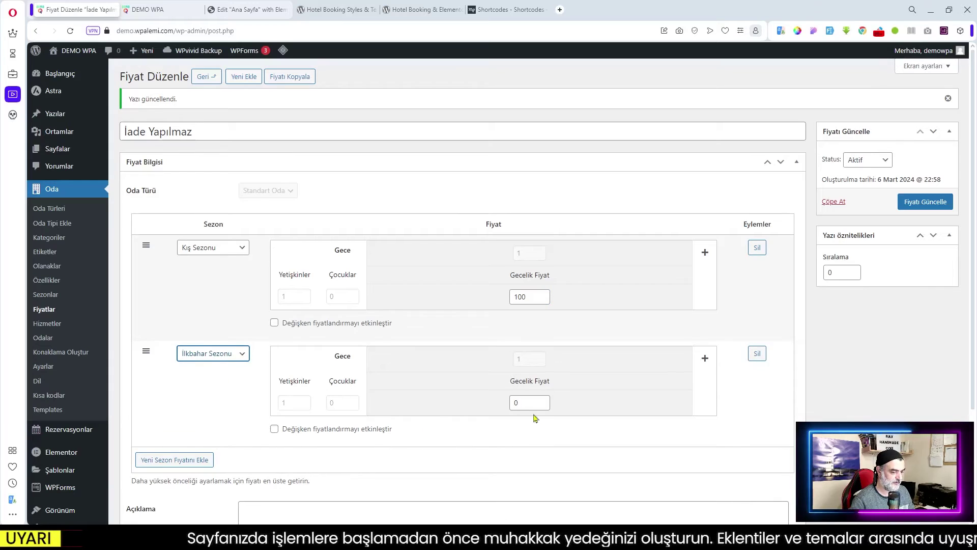
pyautogui.moveTo(526, 406); pyautogui.dragTo(489, 406)
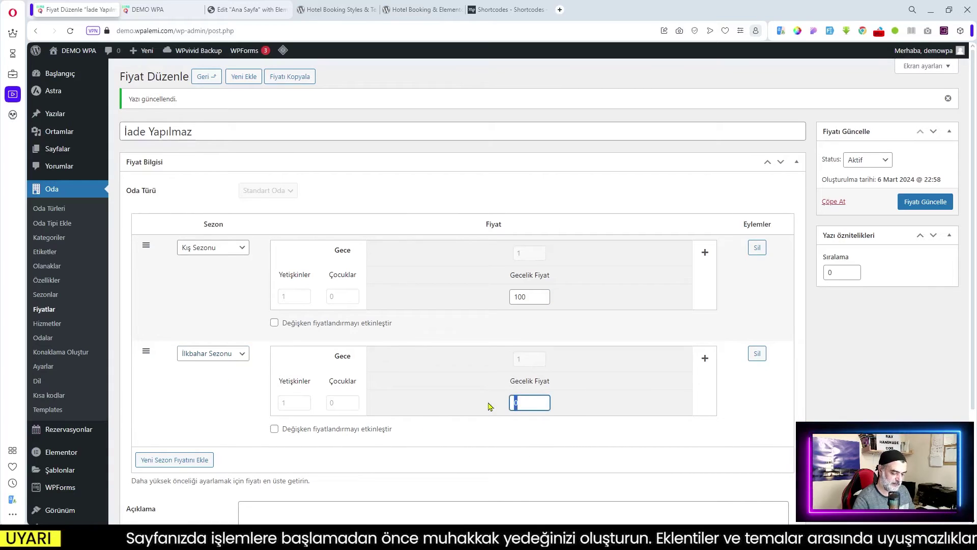
pyautogui.write('150')
# - Add Yaz Sezonu at 200 and Sonbahar Sezonu at 250, then save the rate
pyautogui.click(174, 459)
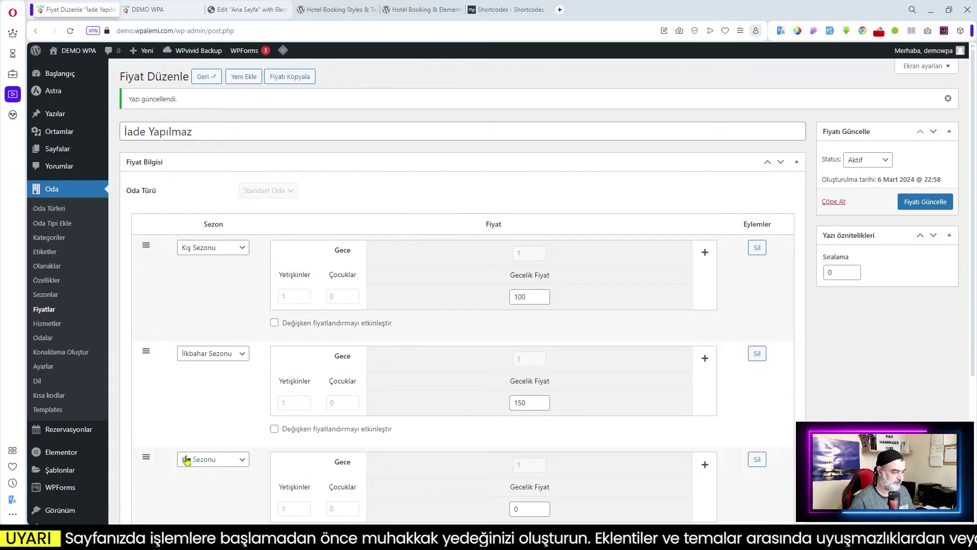
pyautogui.scroll(-3, 222, 315)
pyautogui.click(222, 315)
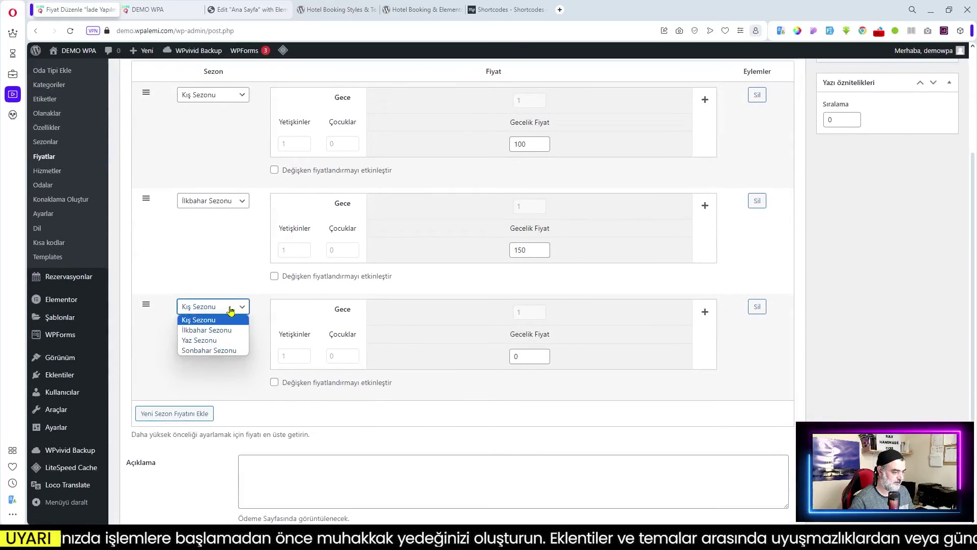
pyautogui.click(218, 341)
pyautogui.doubleClick(524, 357)
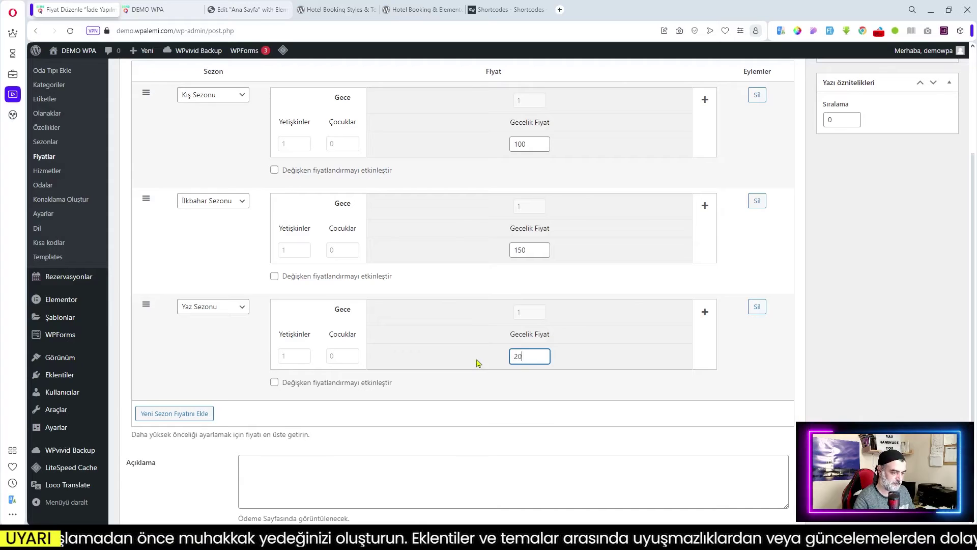
pyautogui.click(202, 410)
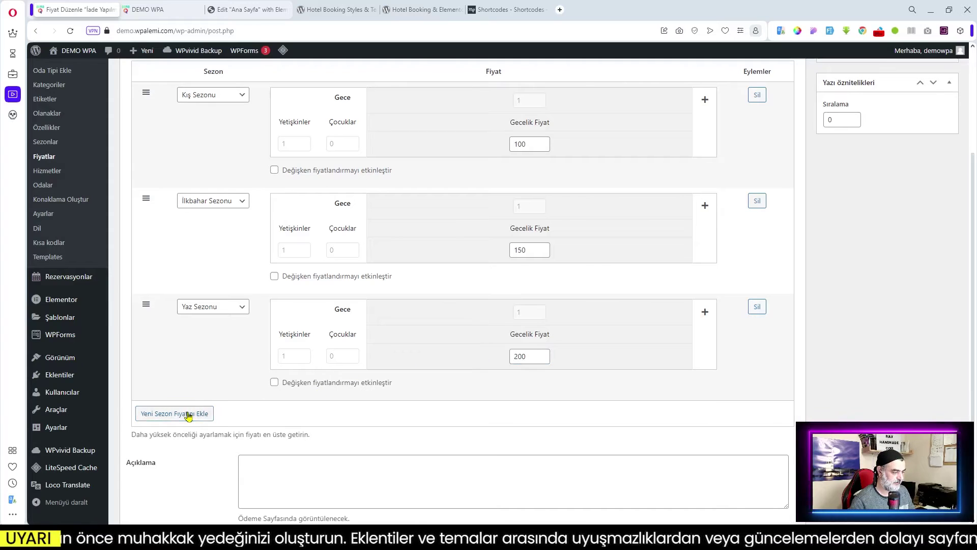
pyautogui.click(237, 413)
pyautogui.click(227, 457)
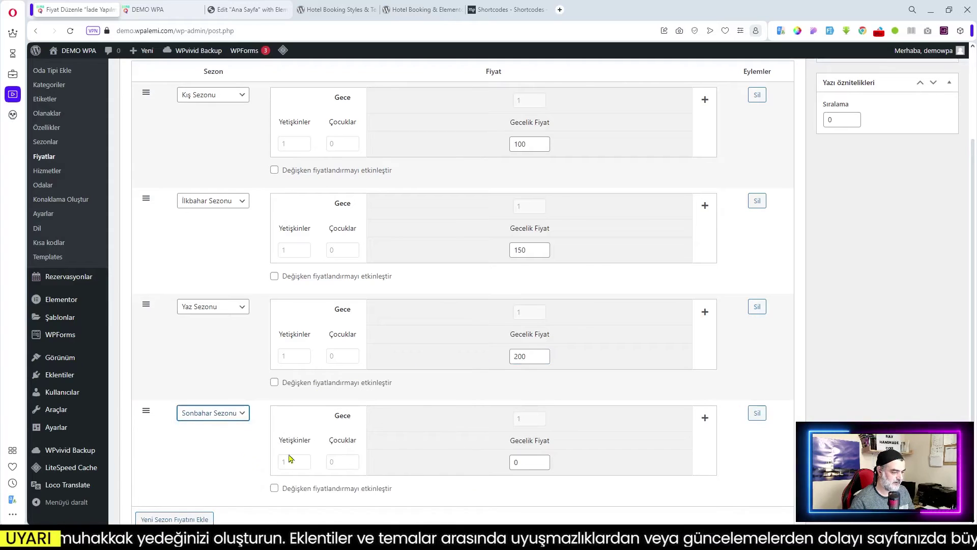
pyautogui.doubleClick(530, 463)
pyautogui.write('25')
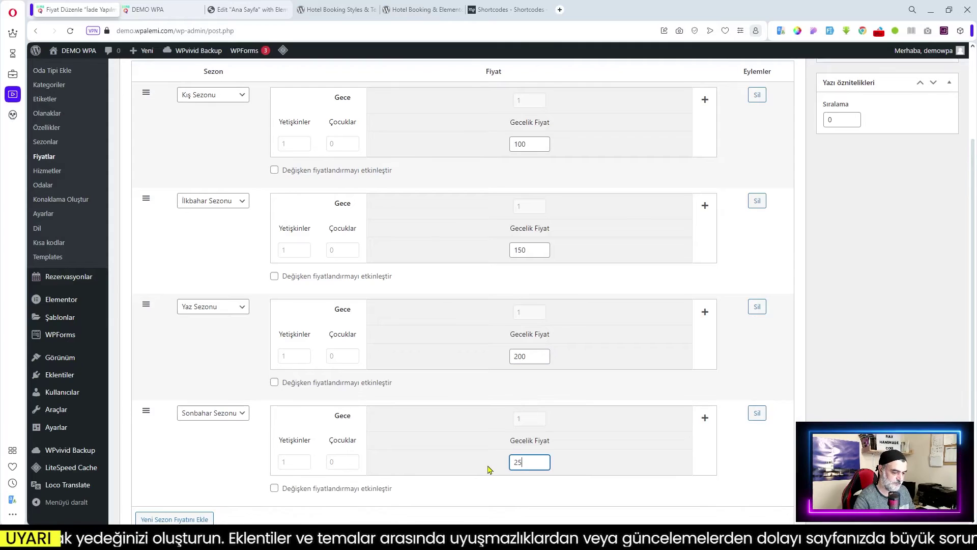
pyautogui.write('0')
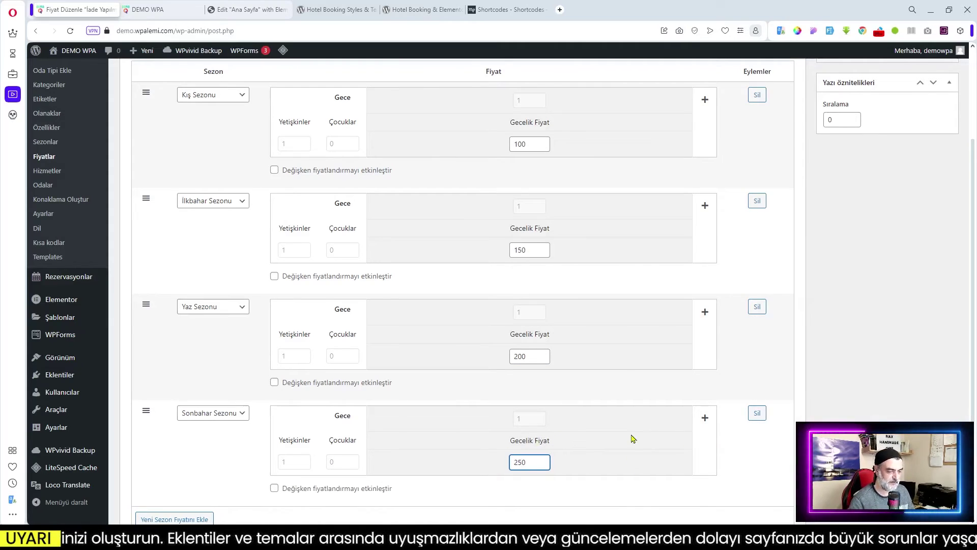
pyautogui.press('Return')
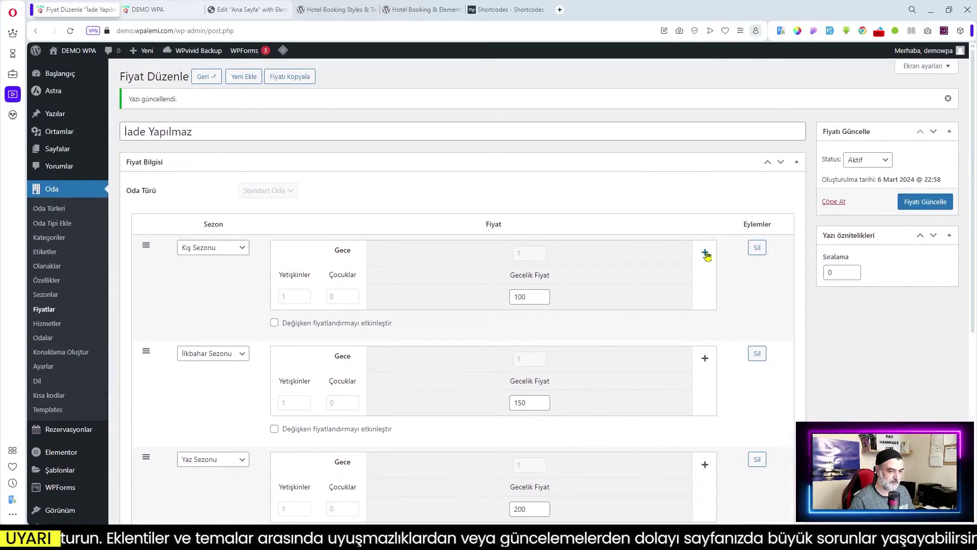
# - Add a 2-or-more-nights price tier to the Kış Sezonu row, then remove it again
pyautogui.click(706, 254)
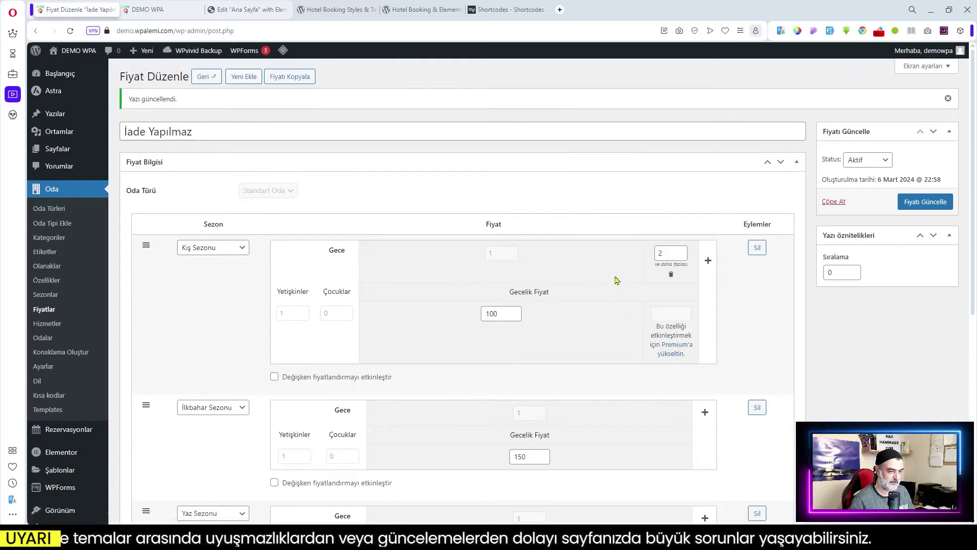
pyautogui.click(671, 274)
pyautogui.scroll(-6, 402, 356)
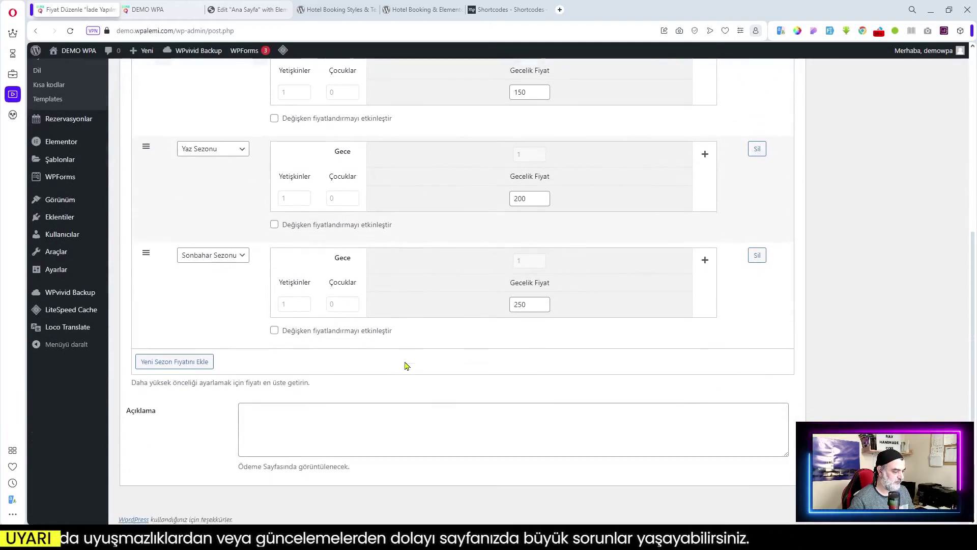
pyautogui.scroll(5, 356, 379)
pyautogui.scroll(2, 272, 376)
pyautogui.scroll(-8, 272, 375)
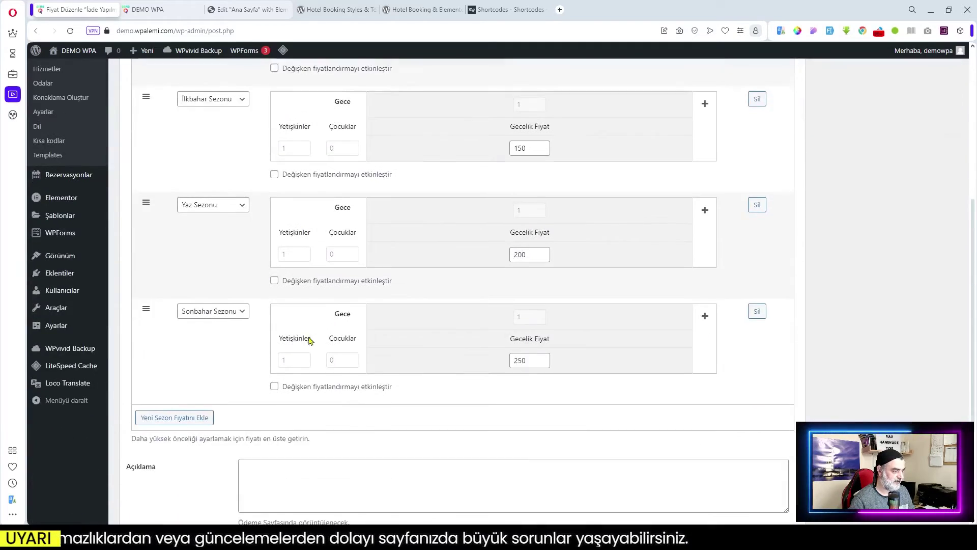
# - Paste the non-refundable cancellation text into Açıklama and save the rate
pyautogui.click(314, 419)
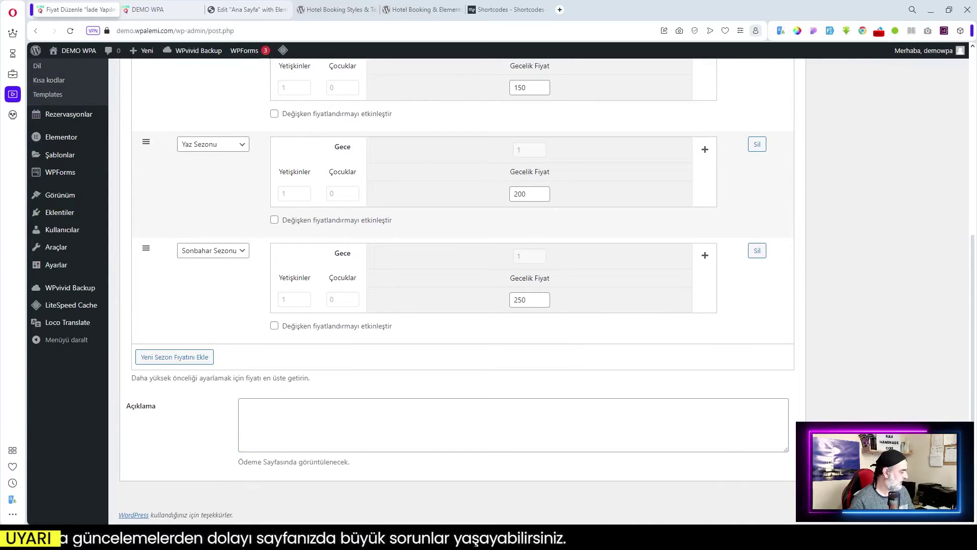
pyautogui.click(318, 438)
pyautogui.write('Herhangi bir nedenle rezervasyonunuzu iptal etmek zorunda kalırsanız bu işlem bu ödeme türüne uygulanmaz. Tüm rezervasyonlar iptal edilmeden online rezervasyon sistemine otomatik olarak kaydedilecektir.')
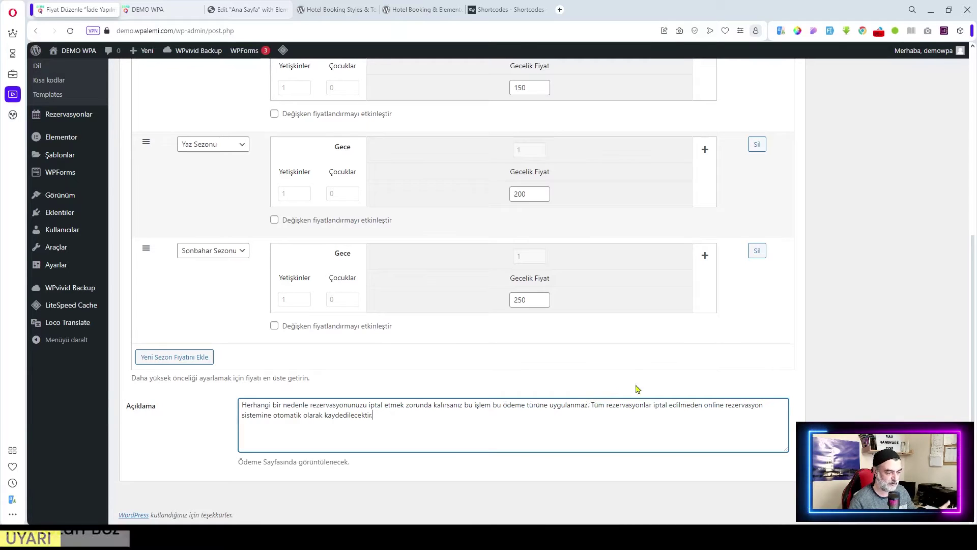
pyautogui.scroll(6, 772, 402)
pyautogui.click(950, 203)
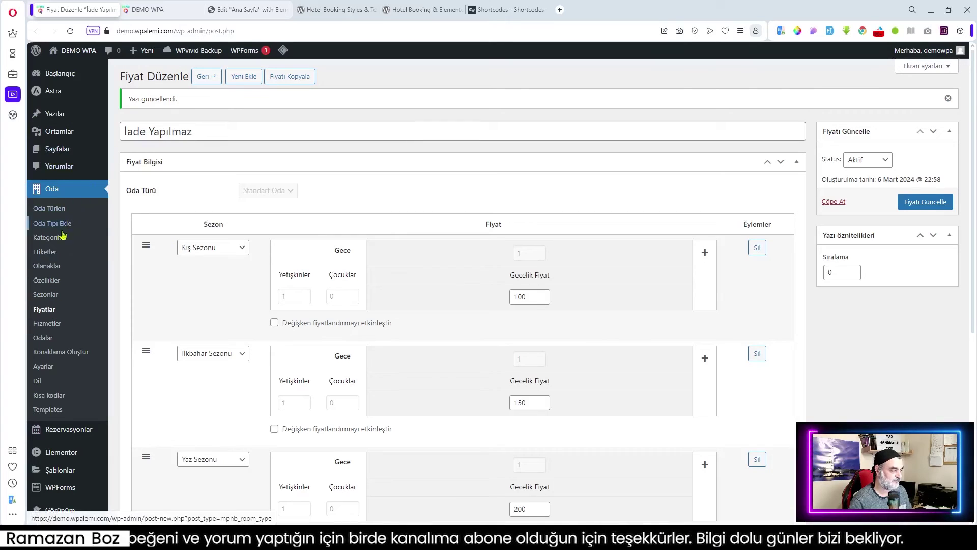
# - From the Fiyatlar list, duplicate İade Yapılmaz and edit the 'İade Yapılmaz – kopyala' copy
pyautogui.click(44, 309)
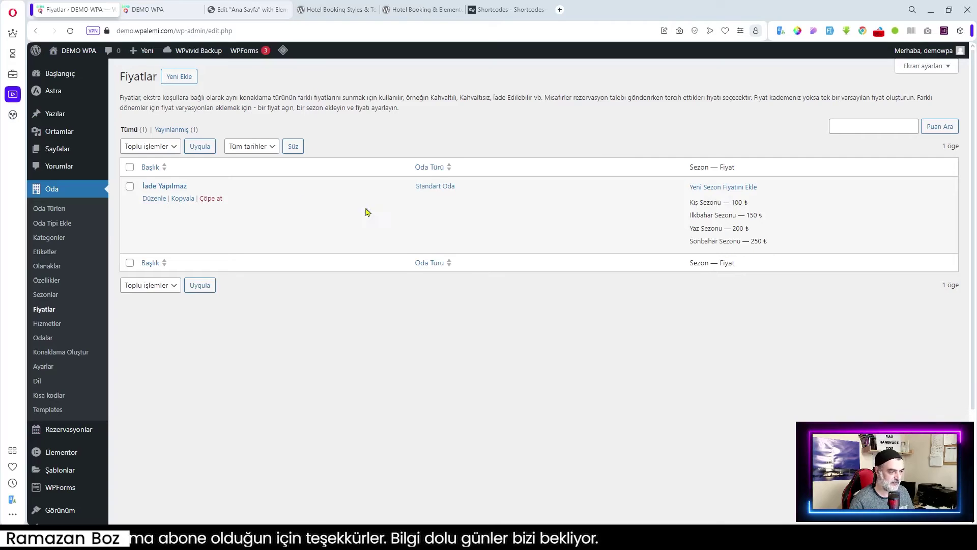
pyautogui.click(183, 198)
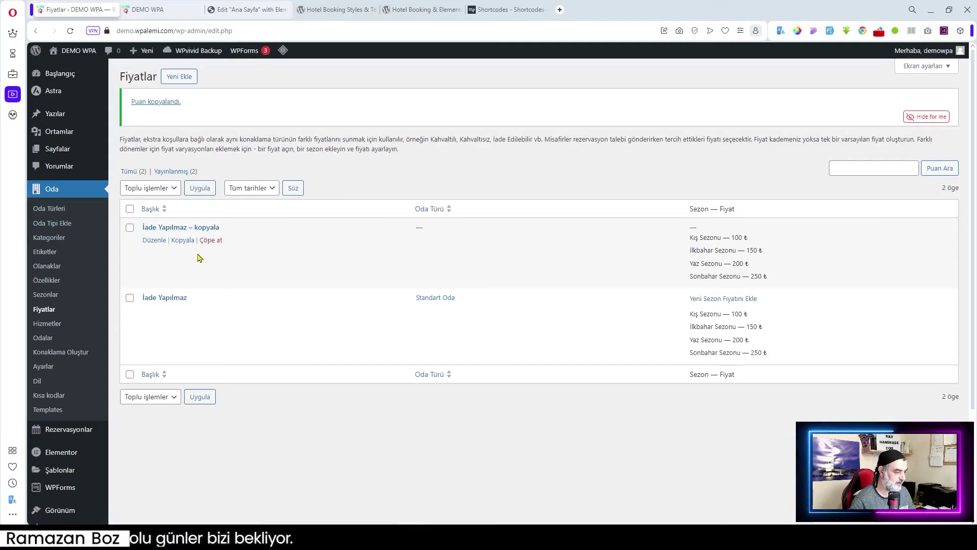
pyautogui.click(155, 240)
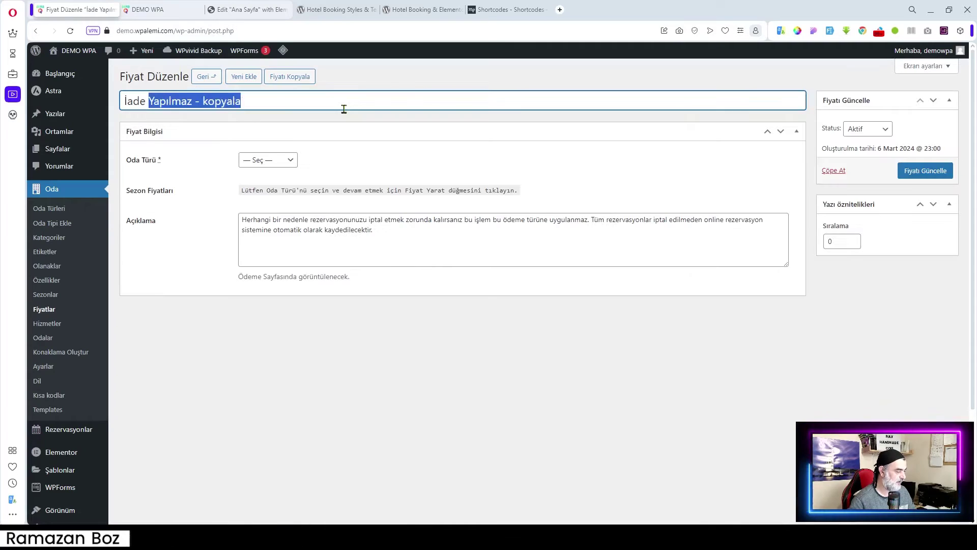
# - Retitle the copy 'İade Edilebilir', assign it to Standart Oda, and save
pyautogui.press('BackSpace')
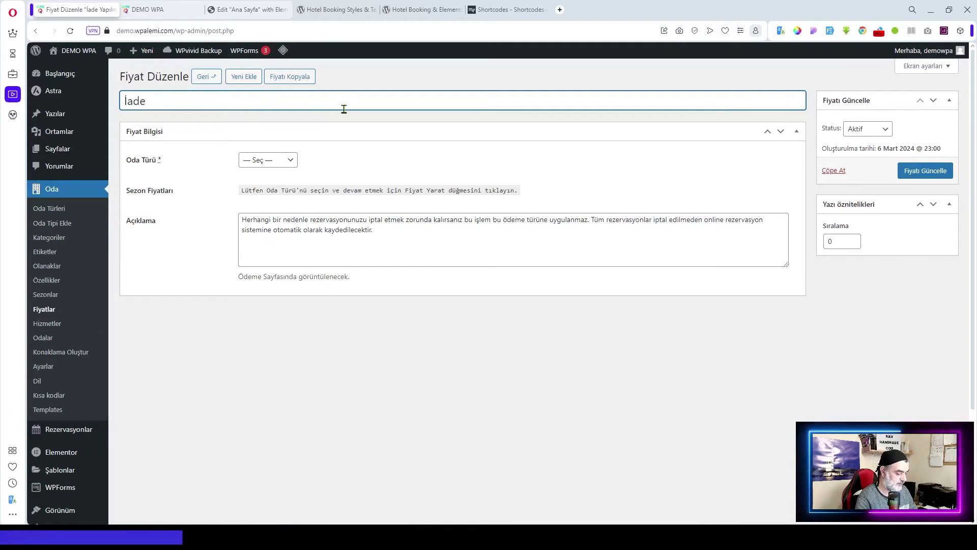
pyautogui.write('Edilebilir')
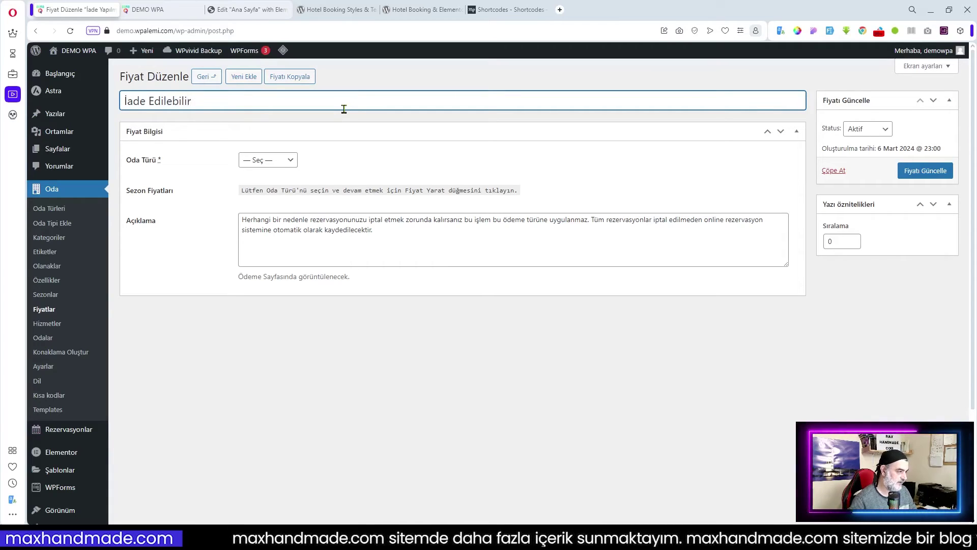
pyautogui.click(277, 161)
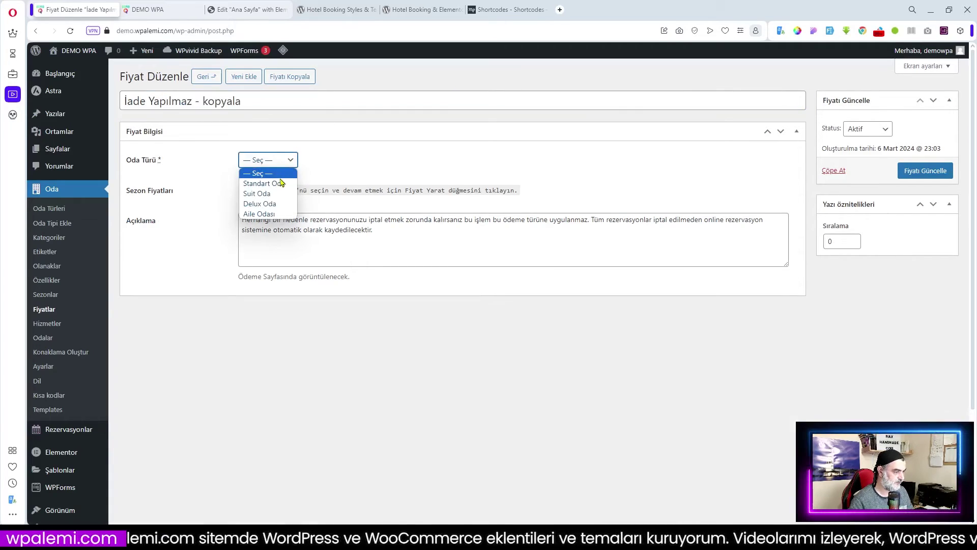
pyautogui.click(264, 178)
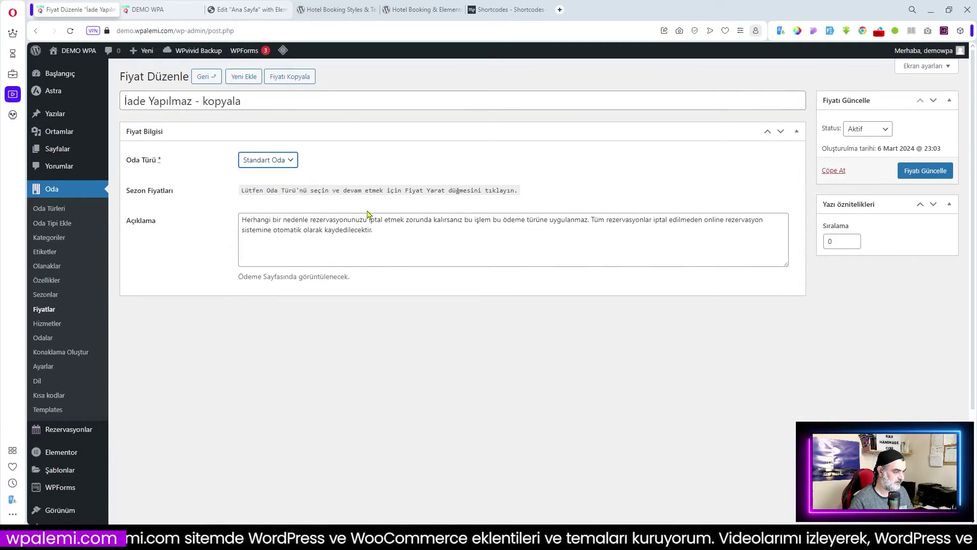
pyautogui.moveTo(152, 102); pyautogui.dragTo(410, 118)
pyautogui.write('e e')
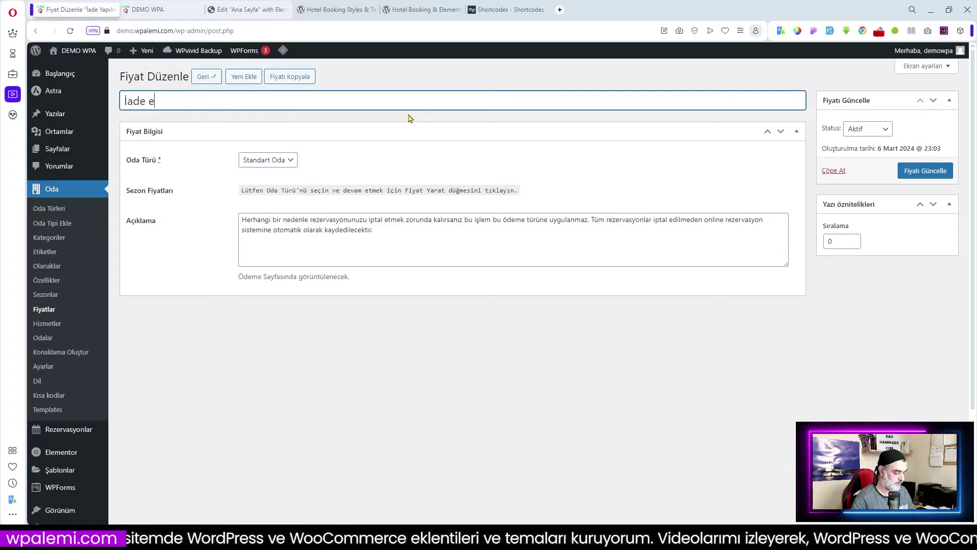
pyautogui.write('dilebilir')
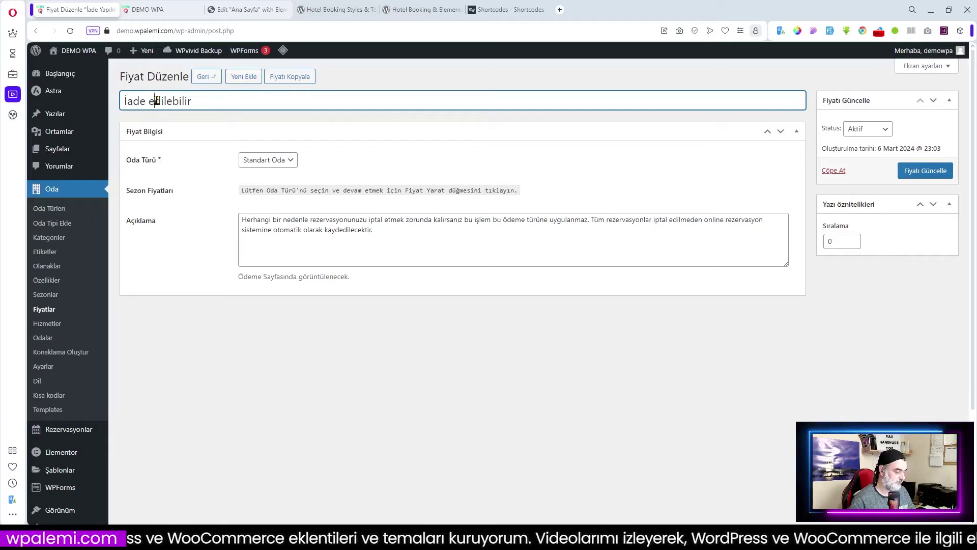
pyautogui.click(155, 100)
pyautogui.press('BackSpace')
pyautogui.write('E')
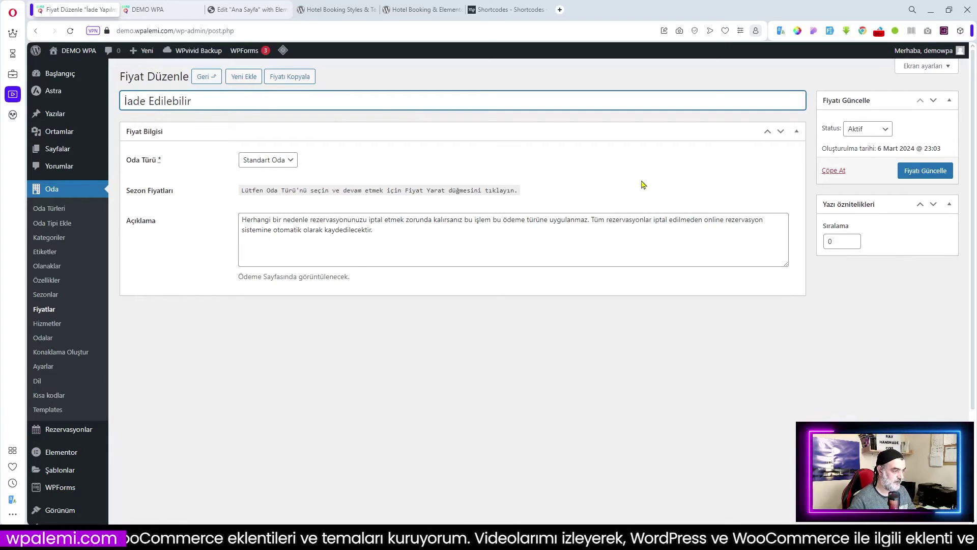
pyautogui.click(919, 173)
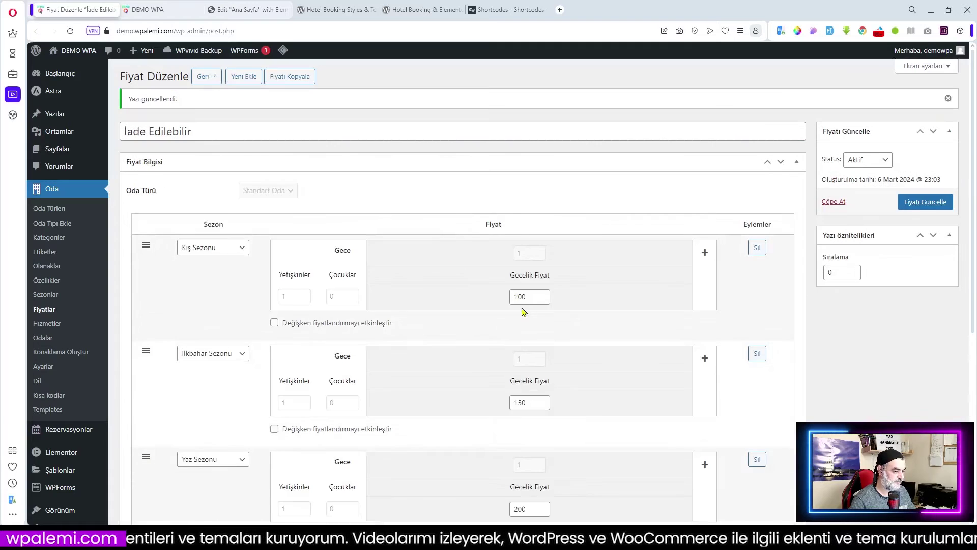
# - Raise the season nightly prices to 150, 200, 250 and 300, and save
pyautogui.moveTo(524, 299); pyautogui.dragTo(492, 302)
pyautogui.write('150')
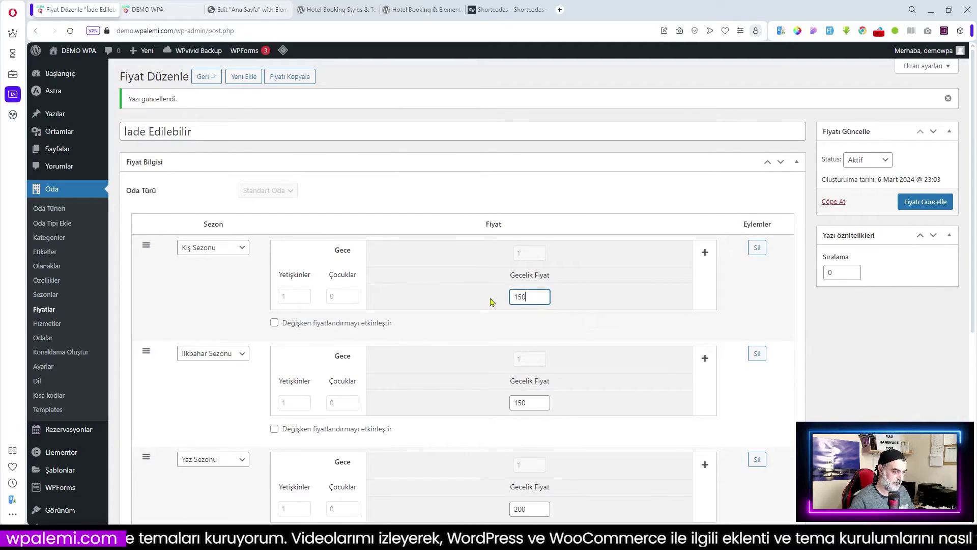
pyautogui.moveTo(535, 402); pyautogui.dragTo(485, 405)
pyautogui.write('200')
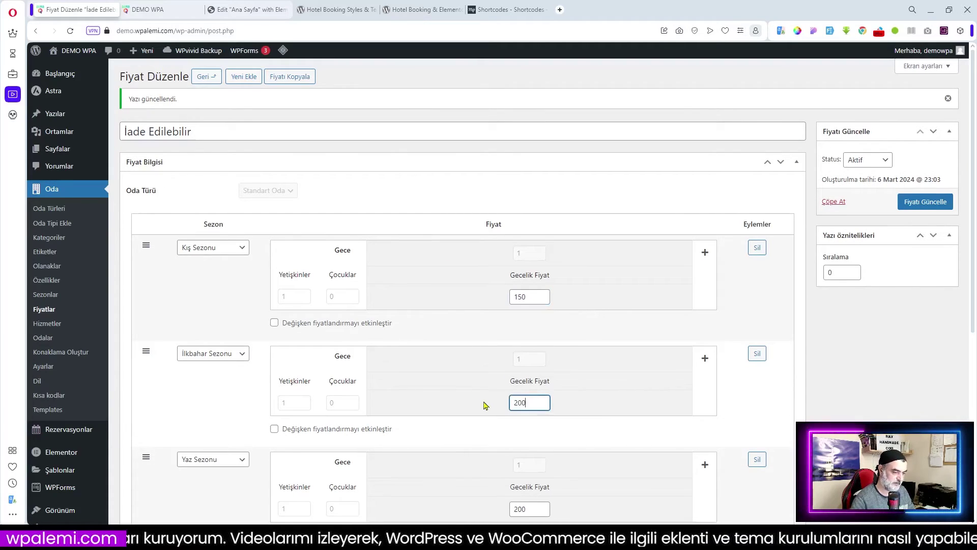
pyautogui.scroll(-5, 488, 404)
pyautogui.moveTo(540, 261); pyautogui.dragTo(479, 259)
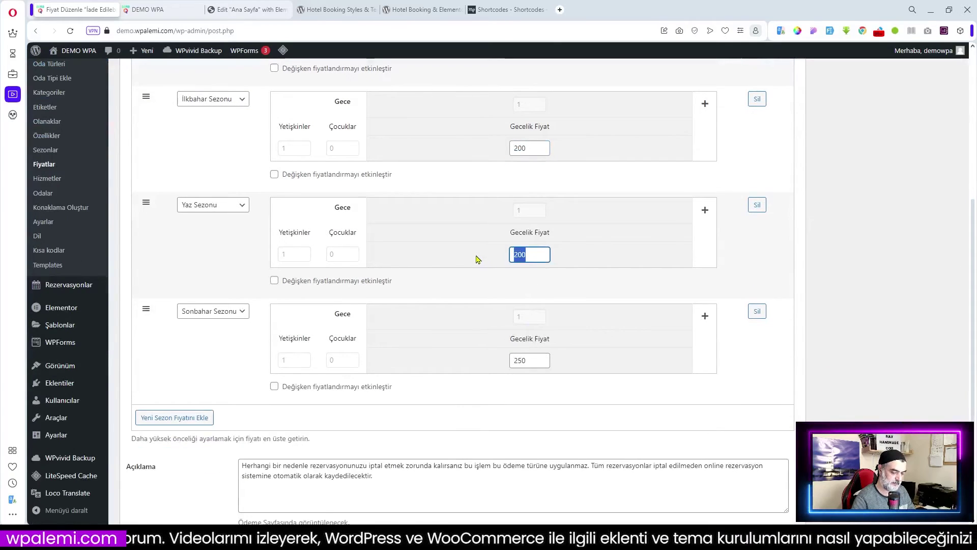
pyautogui.write('250')
pyautogui.moveTo(533, 360); pyautogui.dragTo(480, 364)
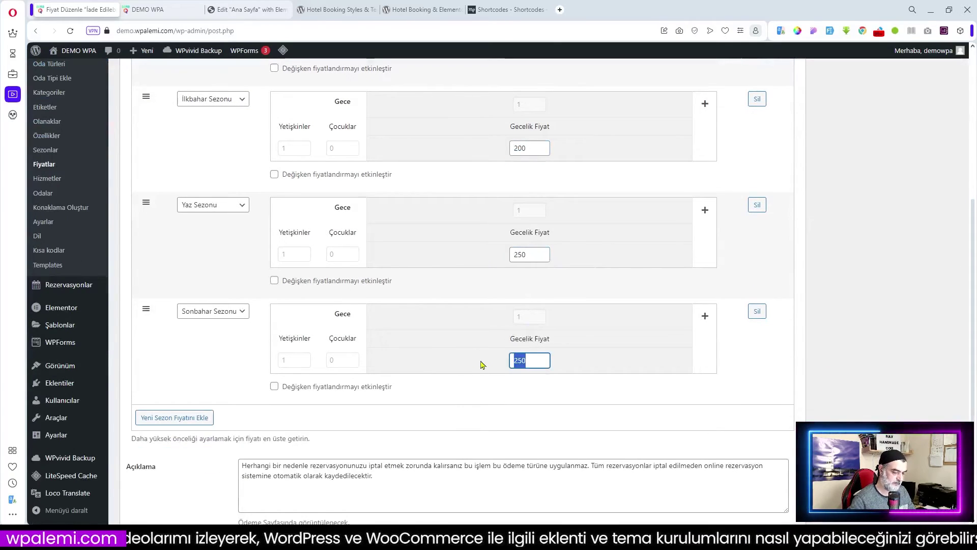
pyautogui.write('300')
pyautogui.scroll(4, 755, 383)
pyautogui.scroll(2, 755, 384)
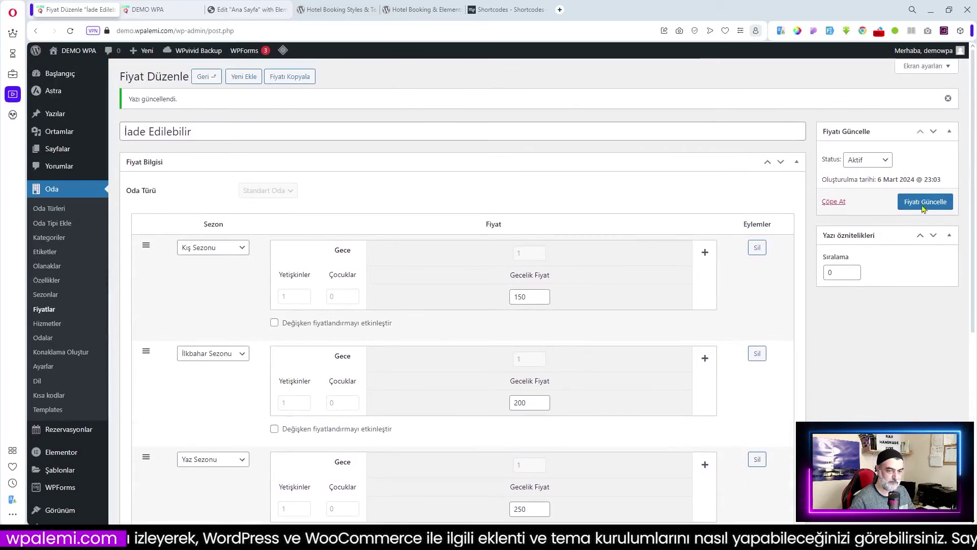
pyautogui.click(925, 201)
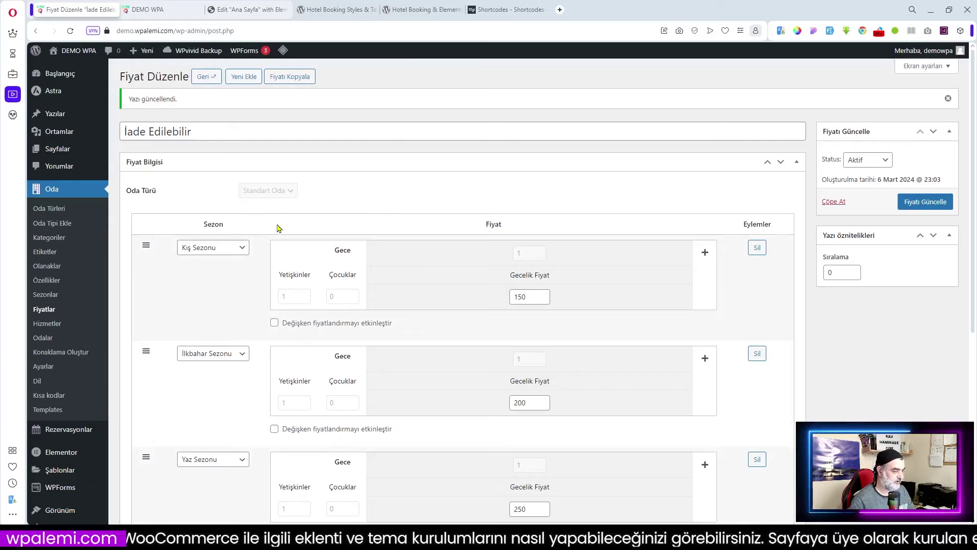
# - Add a Standart Oda rate titled Akşam Yemeği with description 'Akşam Yemeği' and create it
pyautogui.click(48, 310)
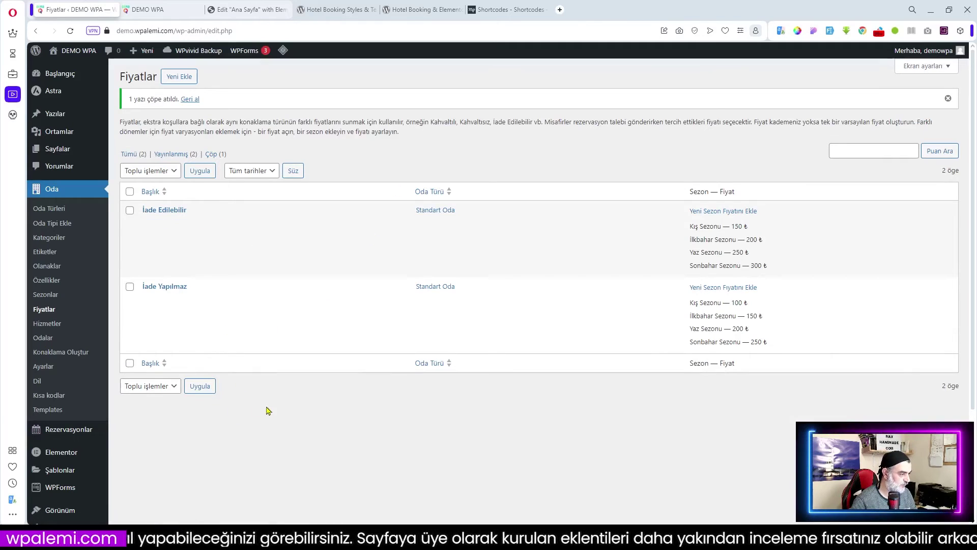
pyautogui.click(178, 78)
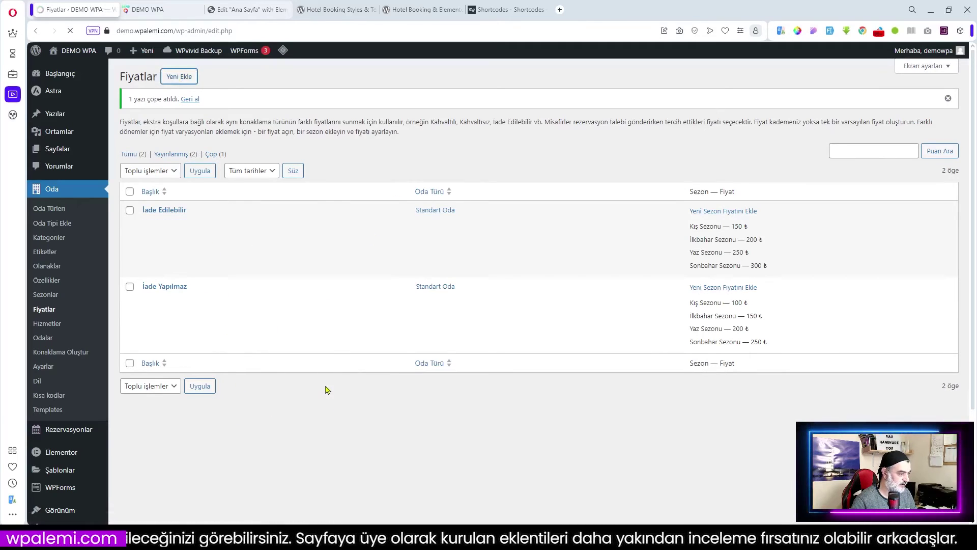
pyautogui.click(289, 167)
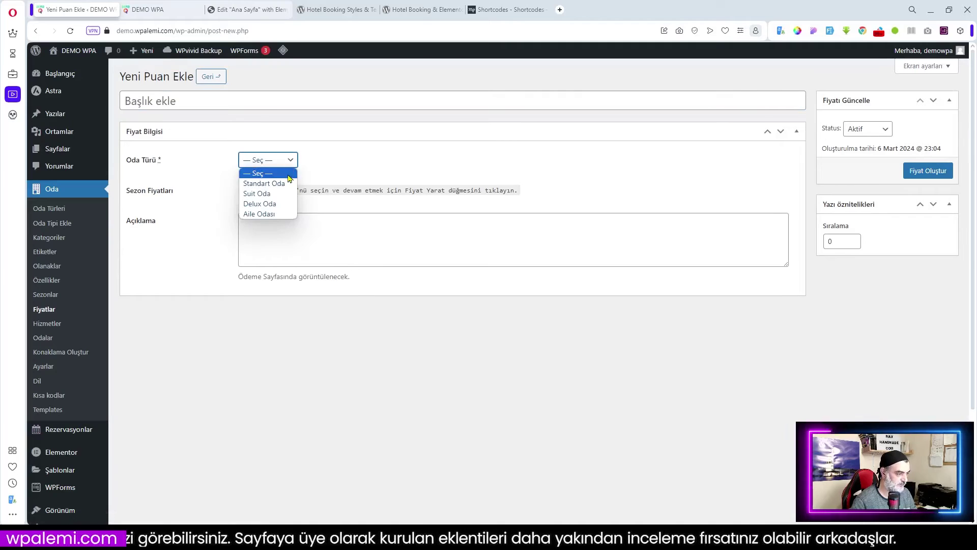
pyautogui.click(277, 185)
pyautogui.click(280, 227)
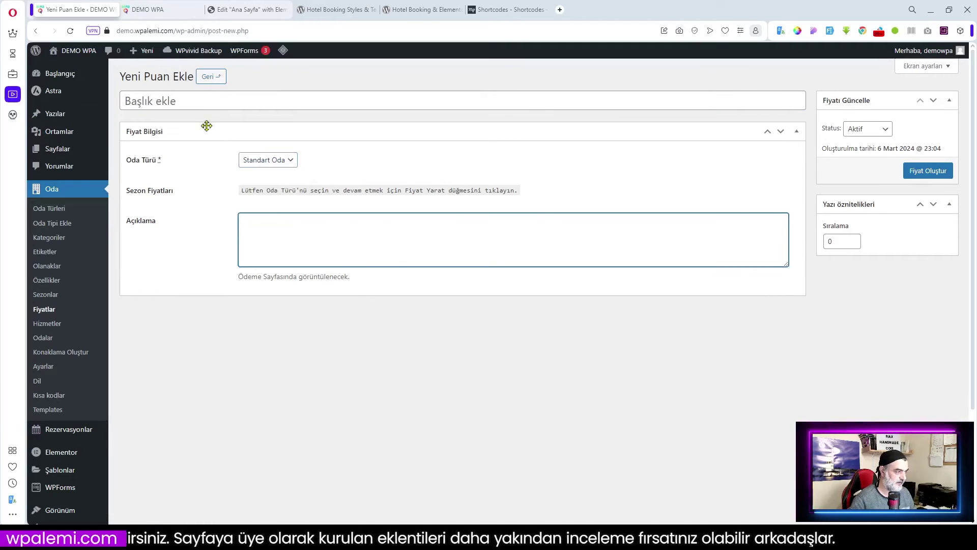
pyautogui.click(177, 102)
pyautogui.write('Akşam Y')
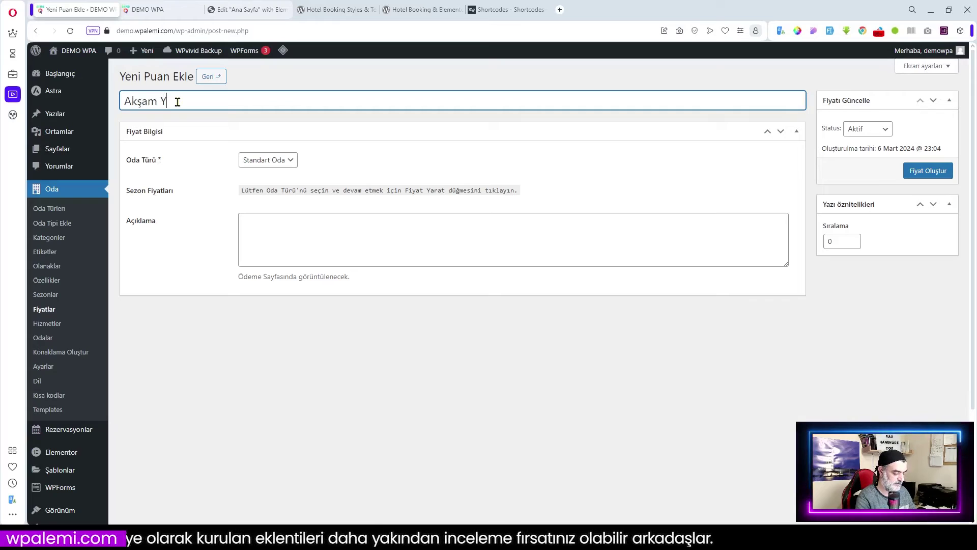
pyautogui.write('emeği')
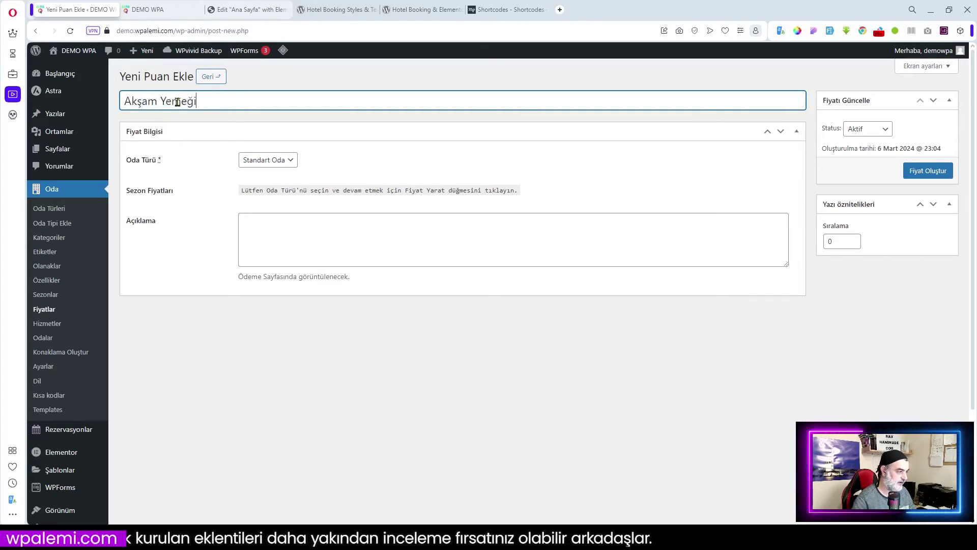
pyautogui.click(290, 225)
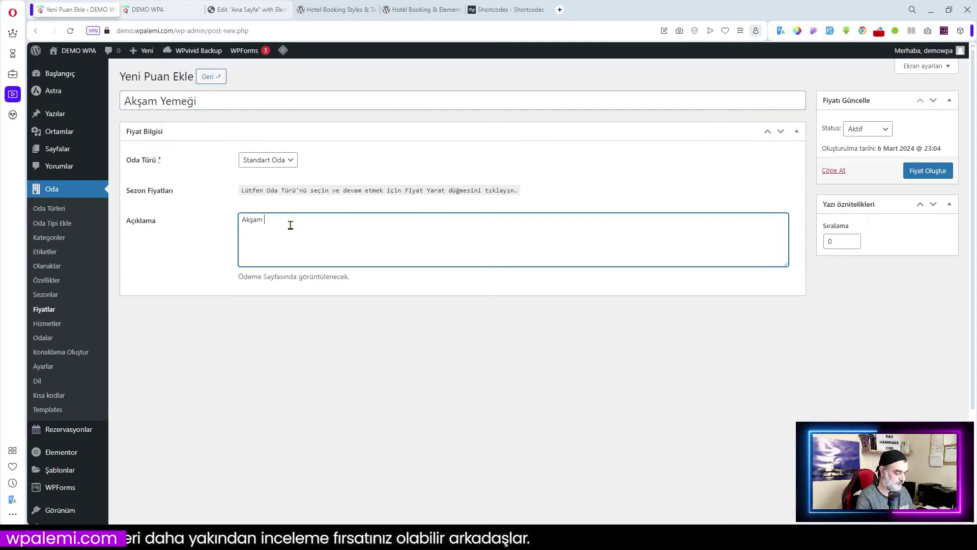
pyautogui.write('Akşam Yemeği')
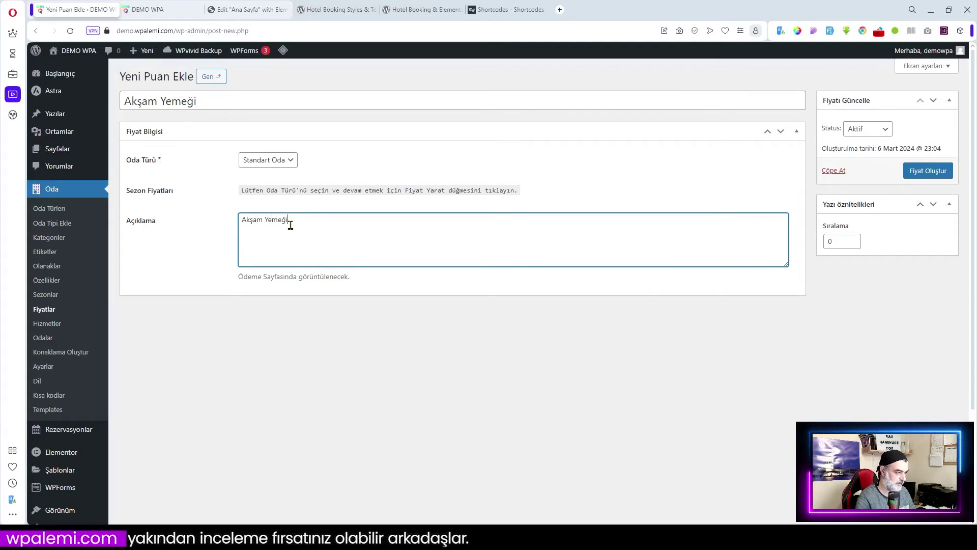
pyautogui.click(929, 172)
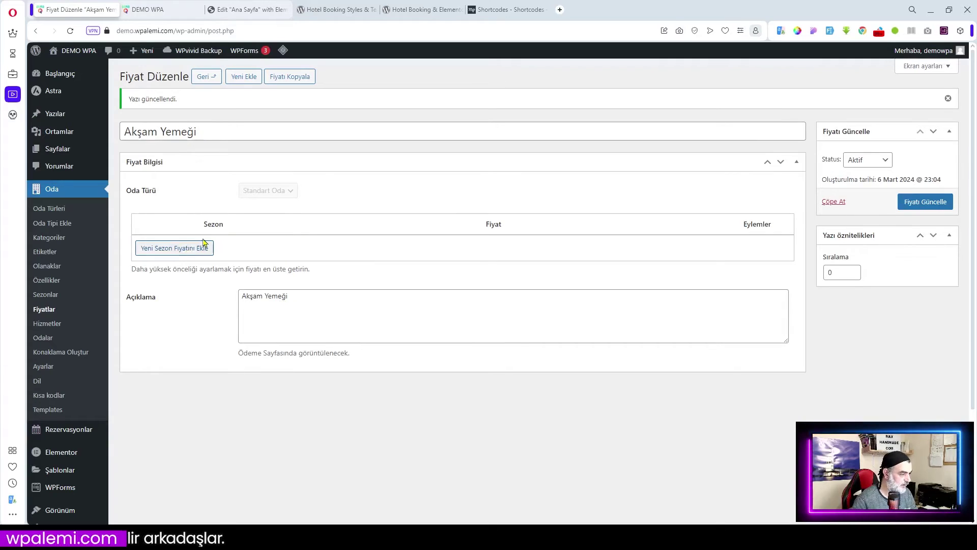
# - Add Kış Sezonu and İlkbahar Sezonu price rows at 150 and 200
pyautogui.click(192, 254)
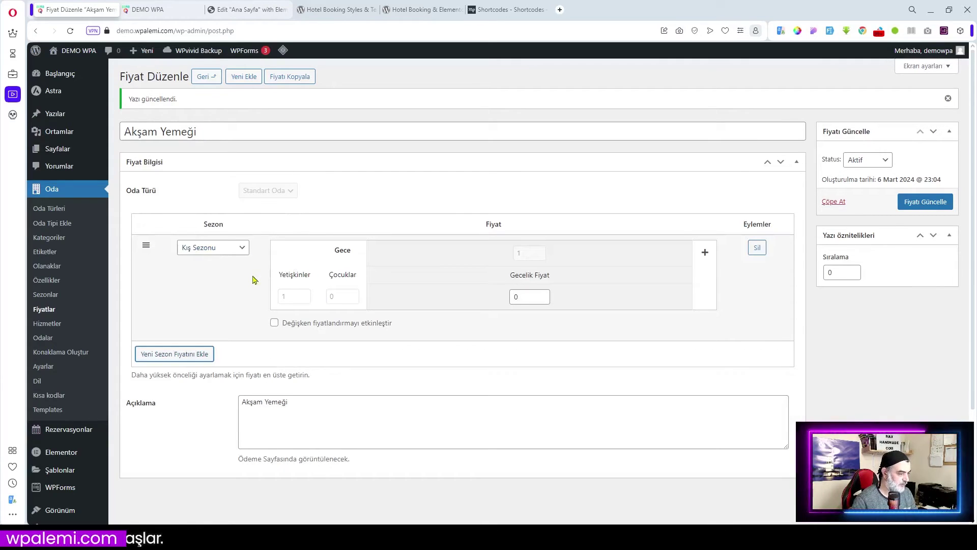
pyautogui.click(244, 249)
pyautogui.click(534, 297)
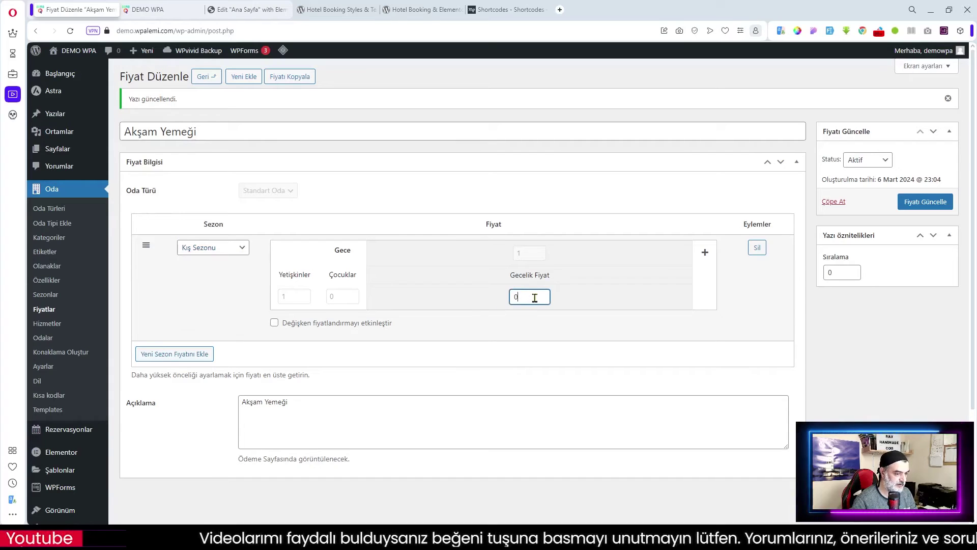
pyautogui.doubleClick(534, 298)
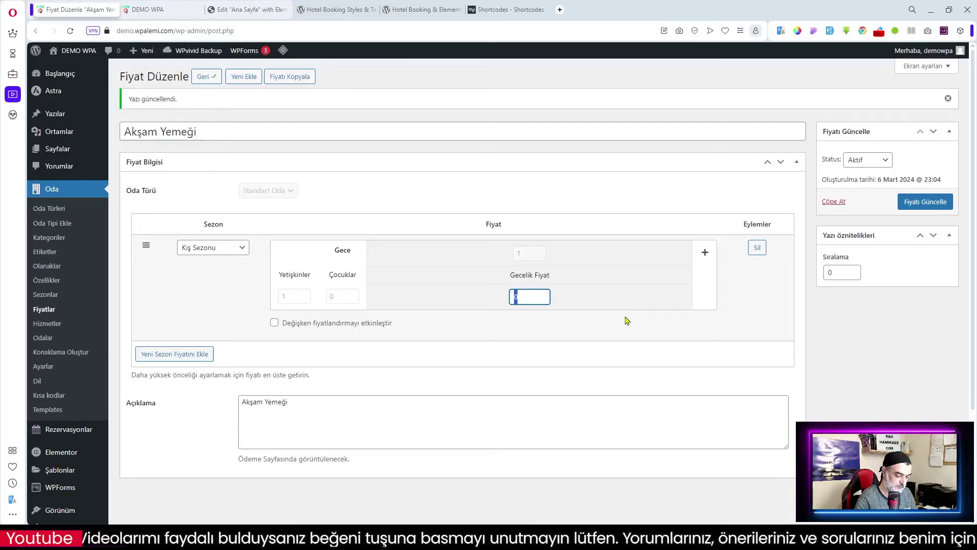
pyautogui.write('15')
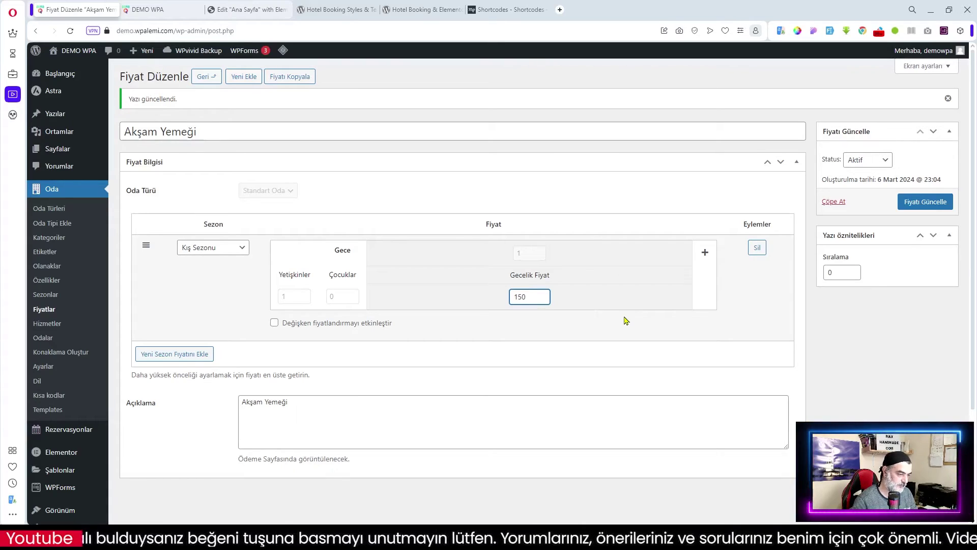
pyautogui.click(175, 355)
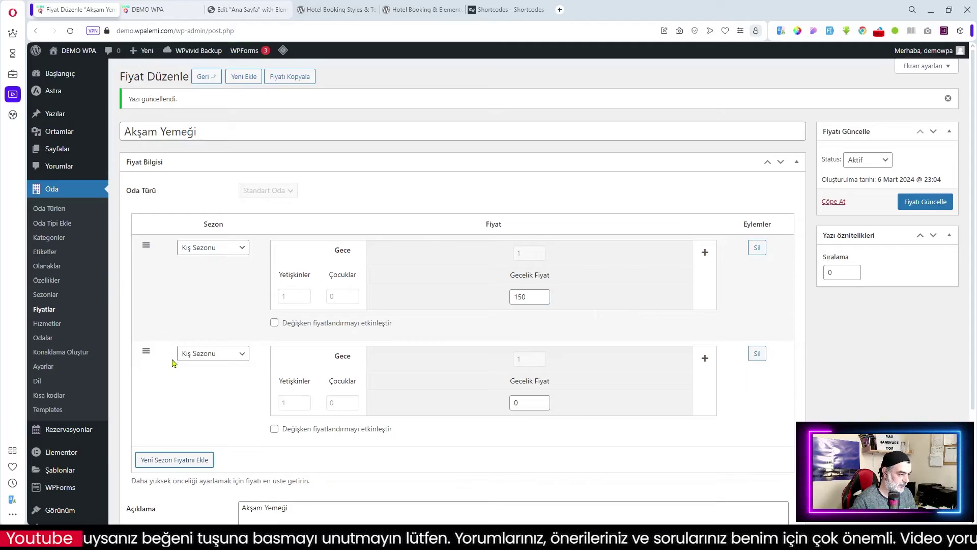
pyautogui.click(228, 355)
pyautogui.click(224, 377)
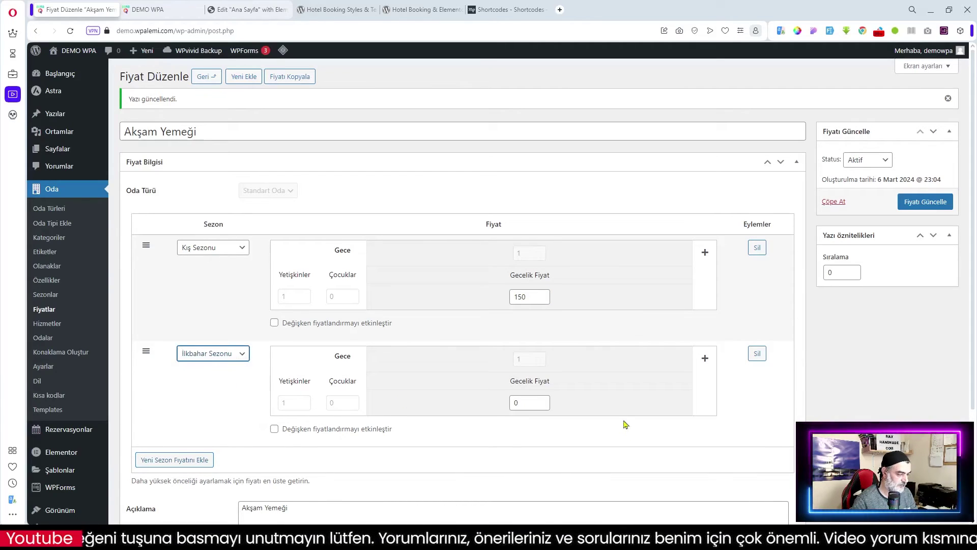
pyautogui.moveTo(527, 400); pyautogui.dragTo(469, 403)
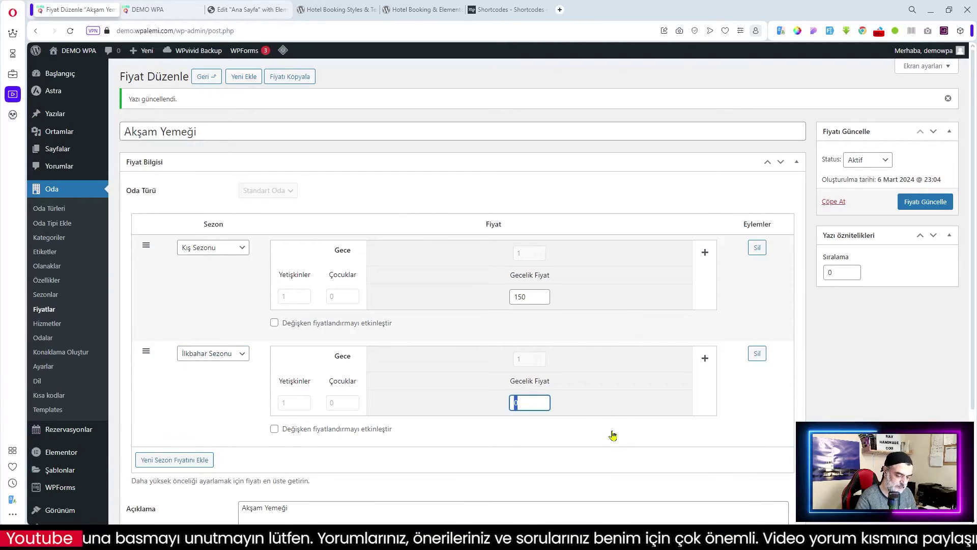
pyautogui.write('200')
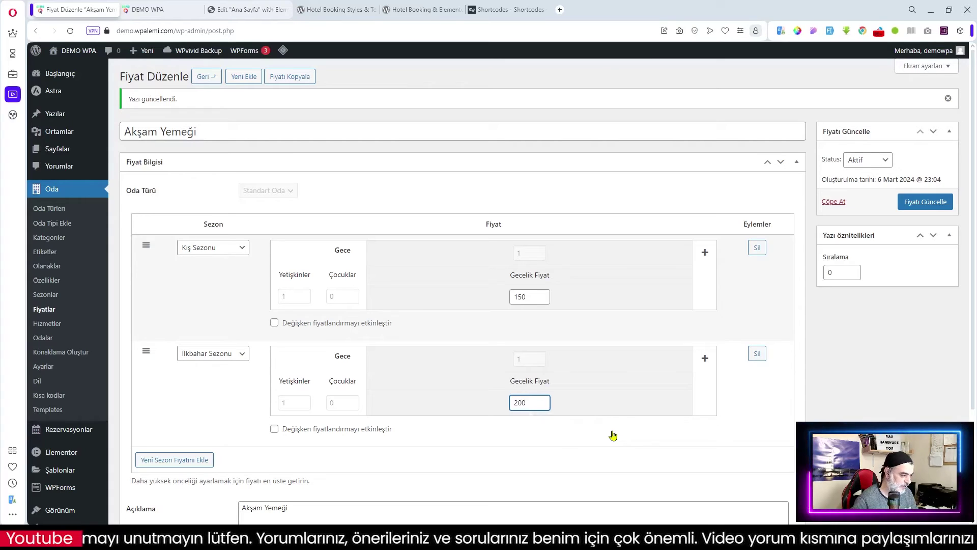
# - Add Yaz Sezonu at 300 and Sonbahar Sezonu at 400, then save the rate
pyautogui.click(189, 460)
pyautogui.click(232, 459)
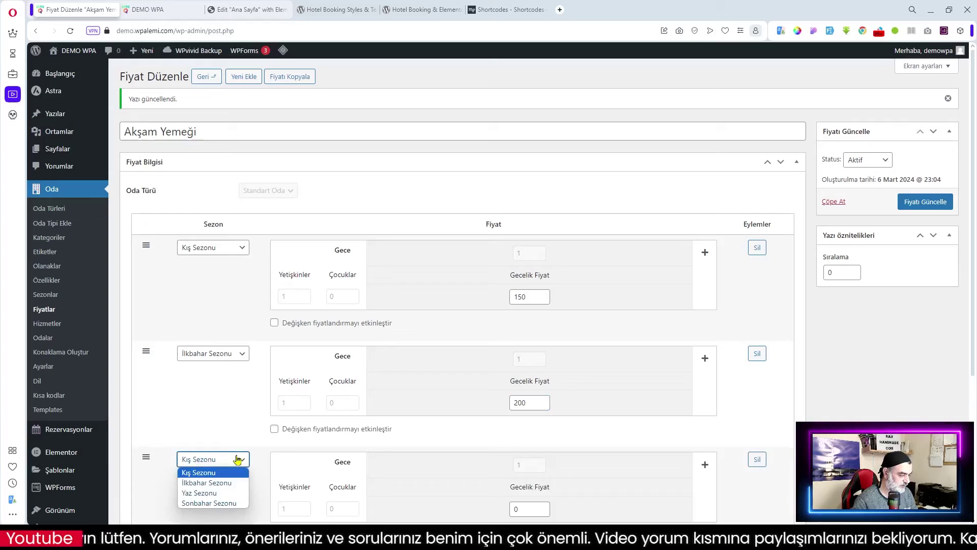
pyautogui.click(220, 492)
pyautogui.scroll(-3, 323, 432)
pyautogui.click(526, 357)
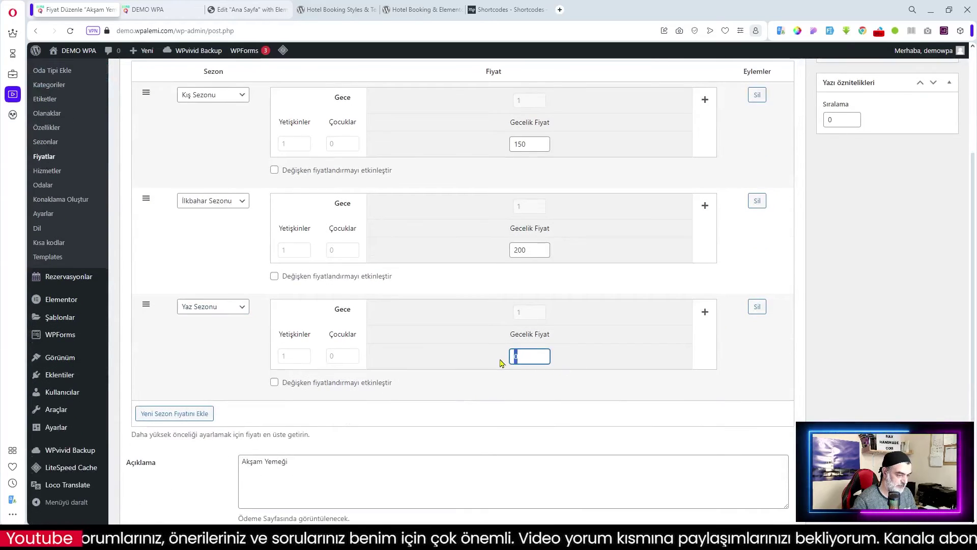
pyautogui.write('300')
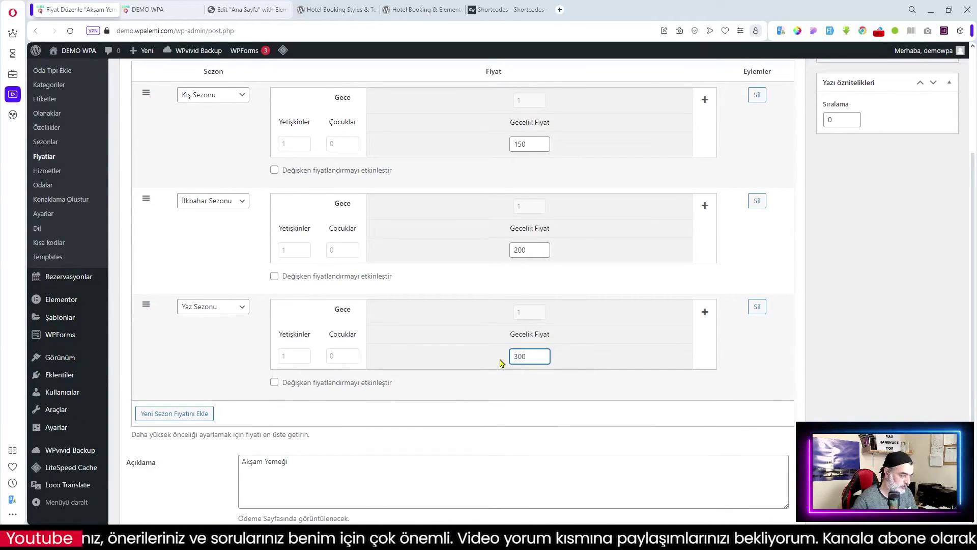
pyautogui.click(197, 414)
pyautogui.click(227, 413)
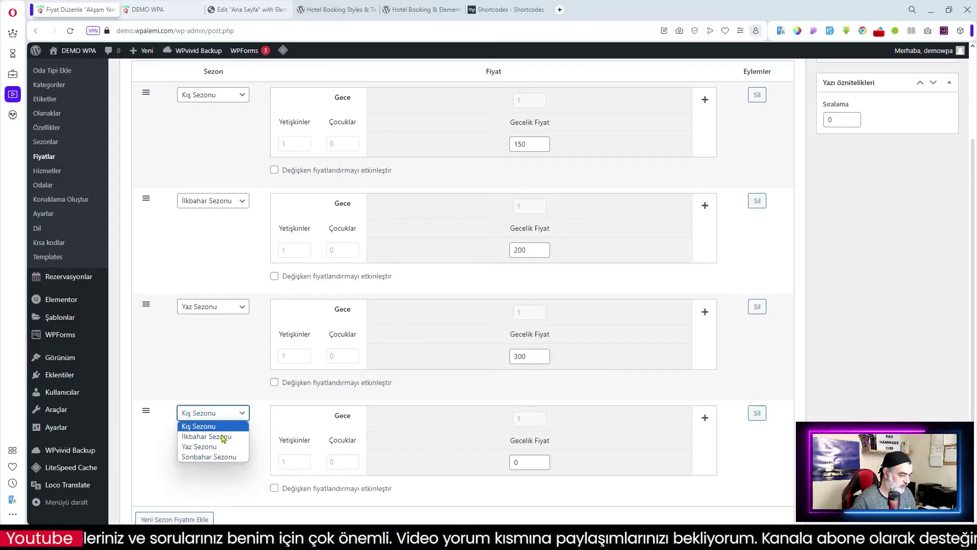
pyautogui.click(219, 456)
pyautogui.doubleClick(525, 461)
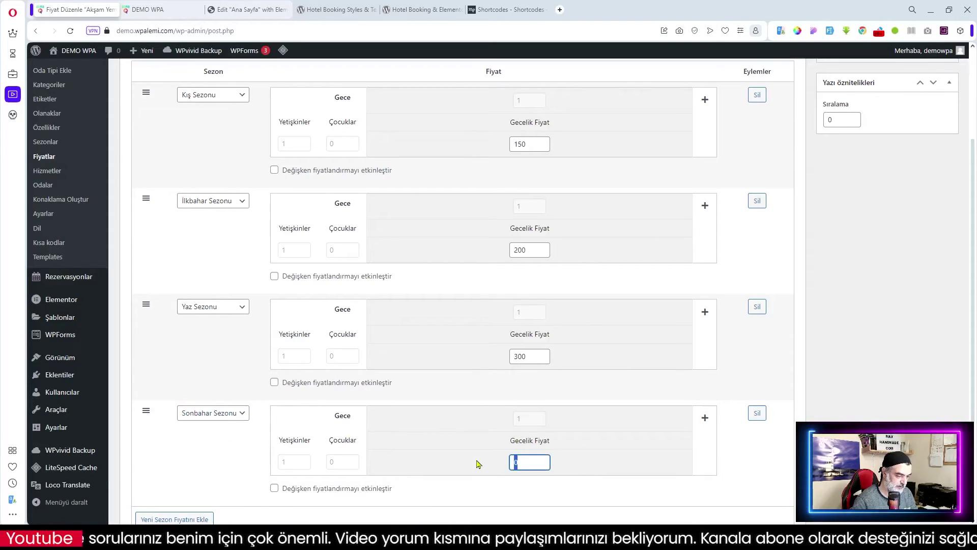
pyautogui.scroll(-4, 480, 463)
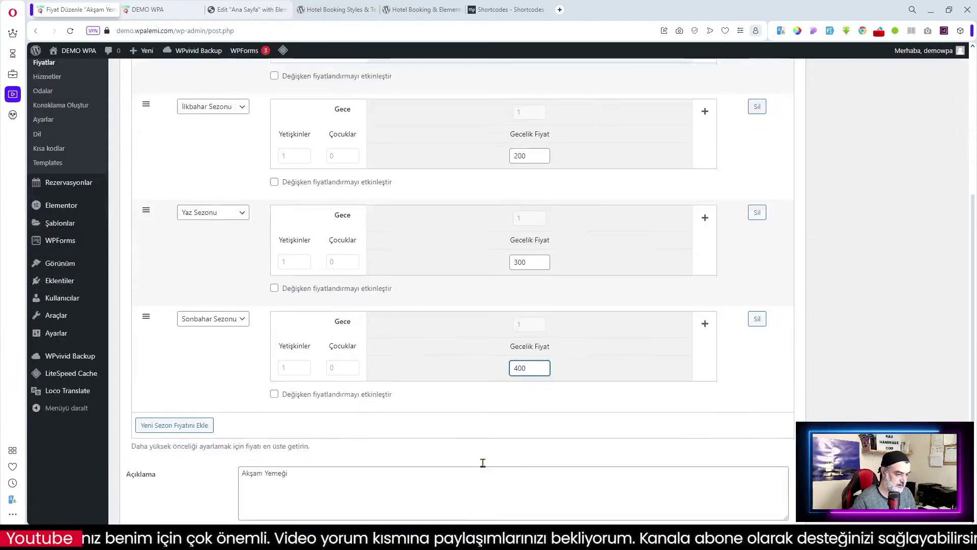
pyautogui.scroll(7, 530, 338)
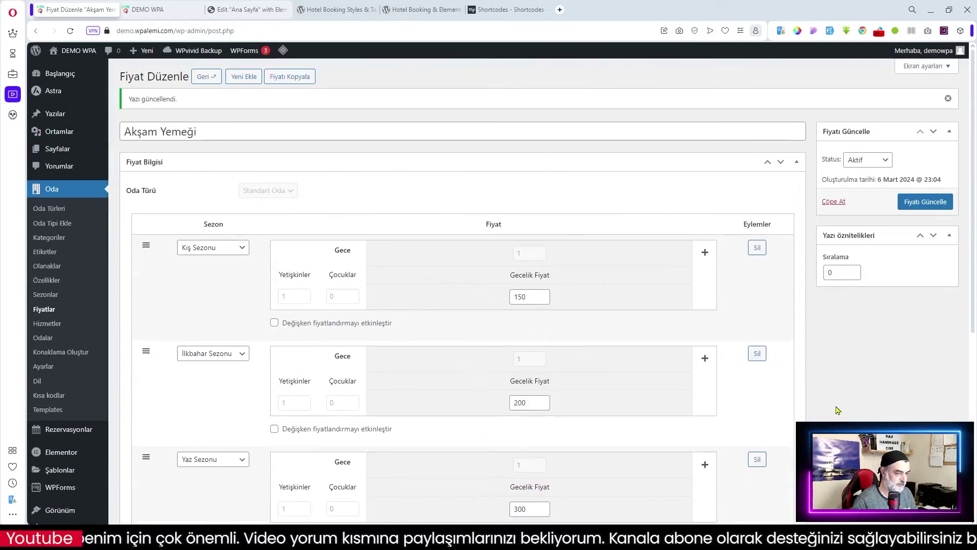
pyautogui.click(924, 203)
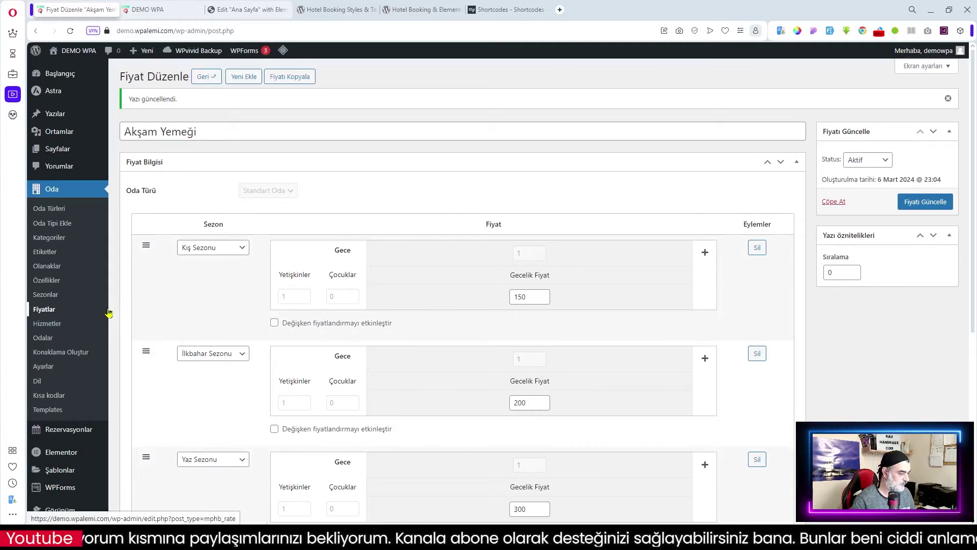
# - Return to Fiyatlar to review the three Standart Oda rates, then open Konaklama Oluştur
pyautogui.click(207, 76)
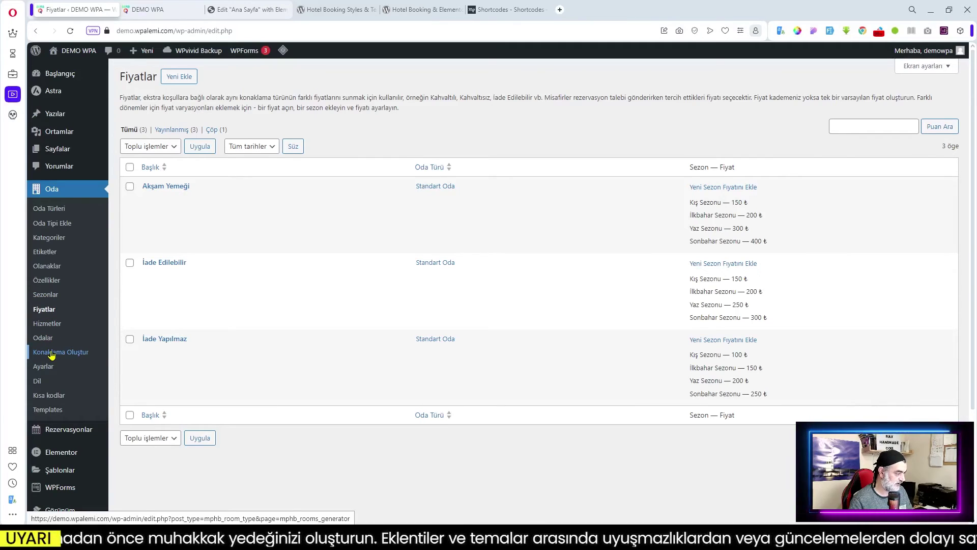
pyautogui.click(51, 354)
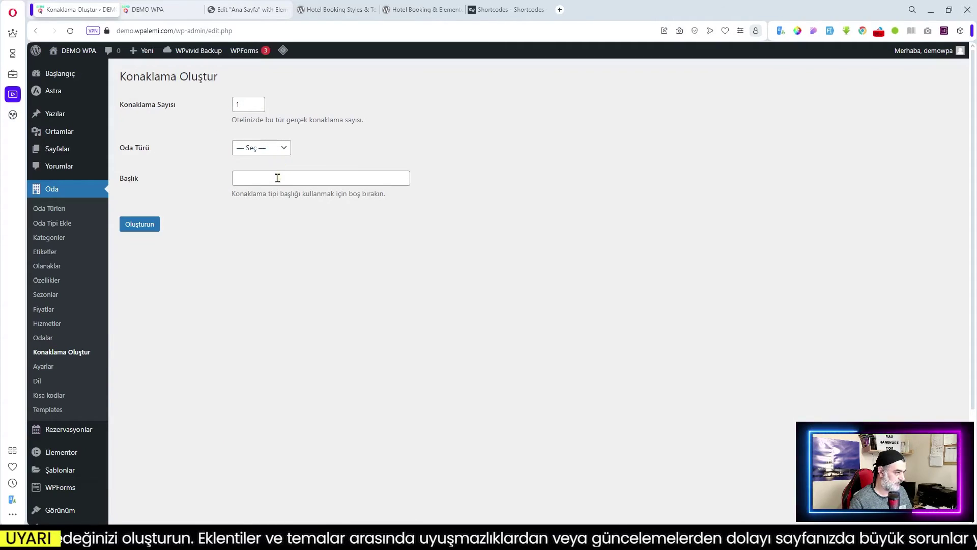
pyautogui.click(50, 341)
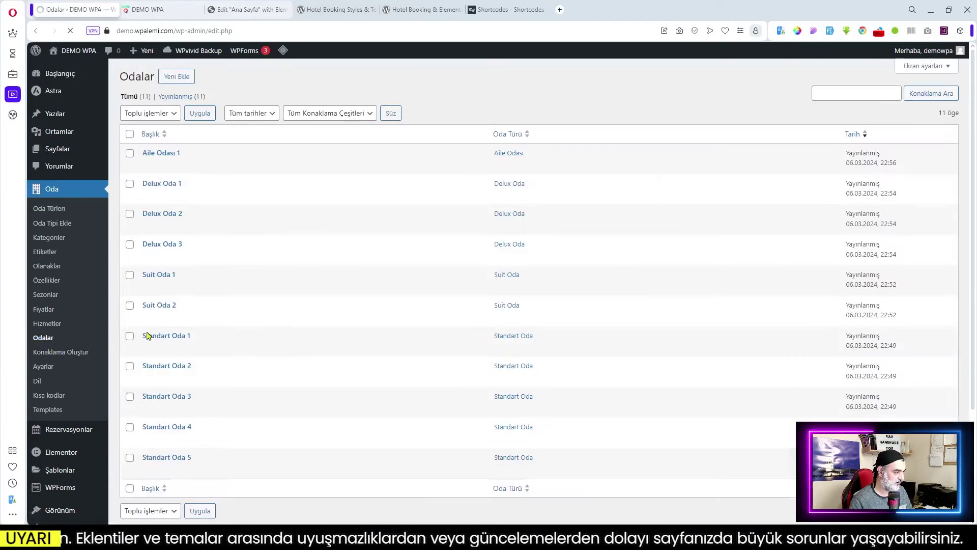
pyautogui.scroll(-3, 177, 351)
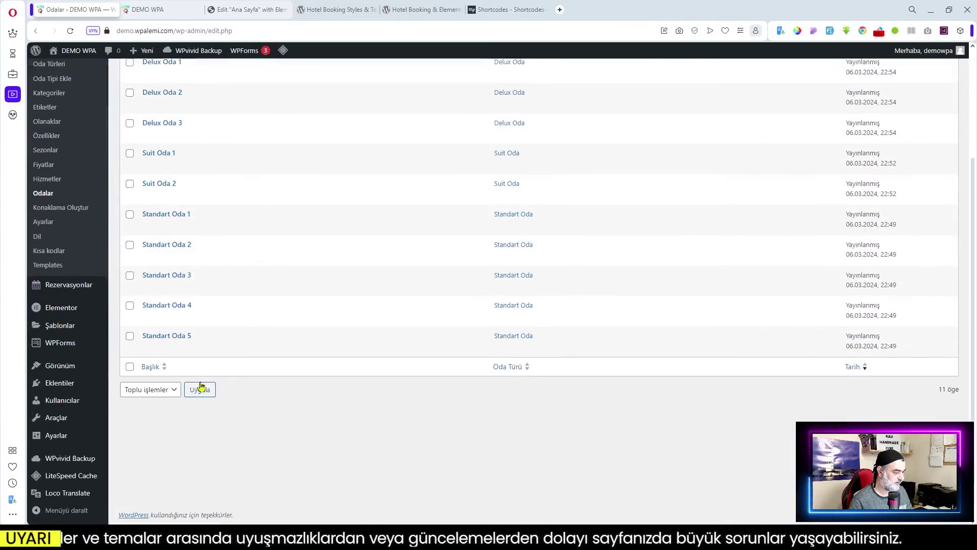
pyautogui.scroll(3, 177, 349)
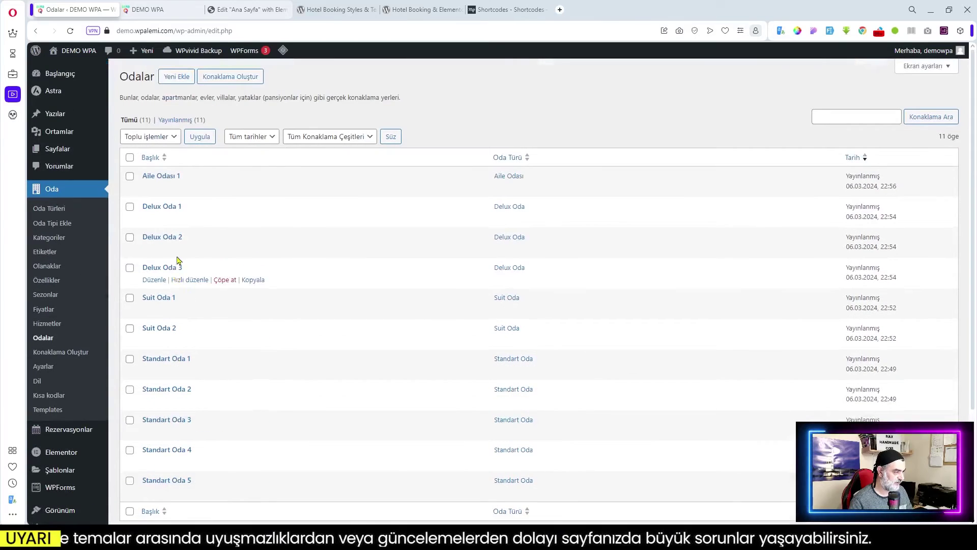
pyautogui.click(165, 177)
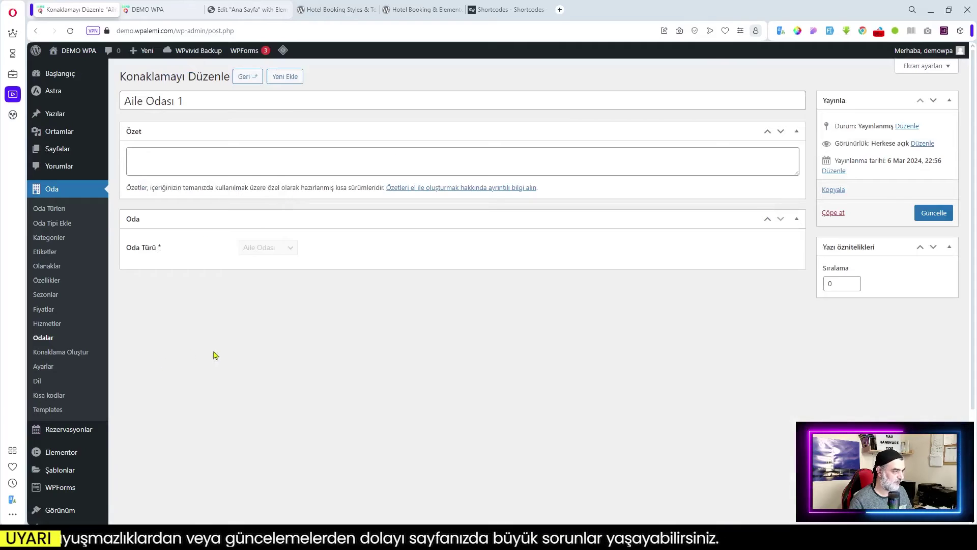
pyautogui.click(64, 353)
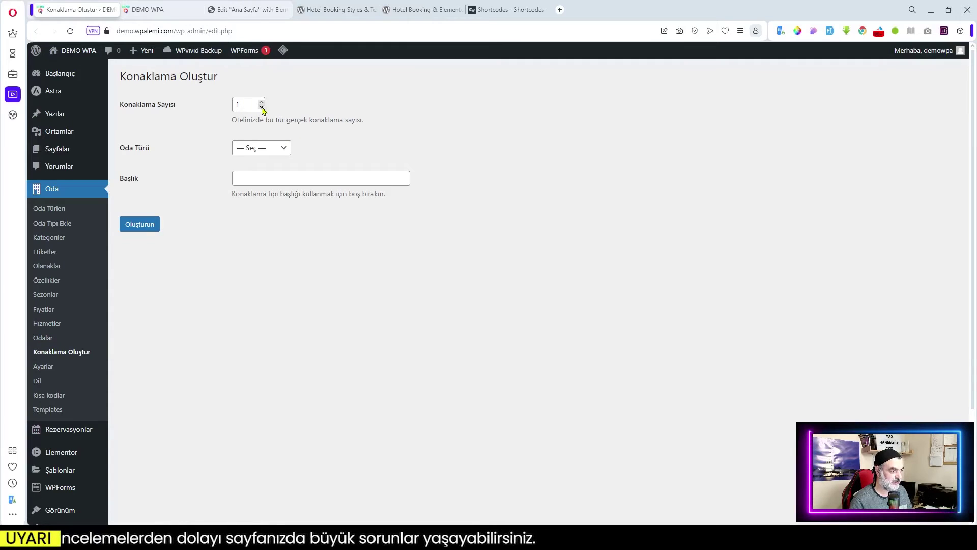
# - Generate one Delux Oda accommodation titled Balayı Odası
pyautogui.click(262, 148)
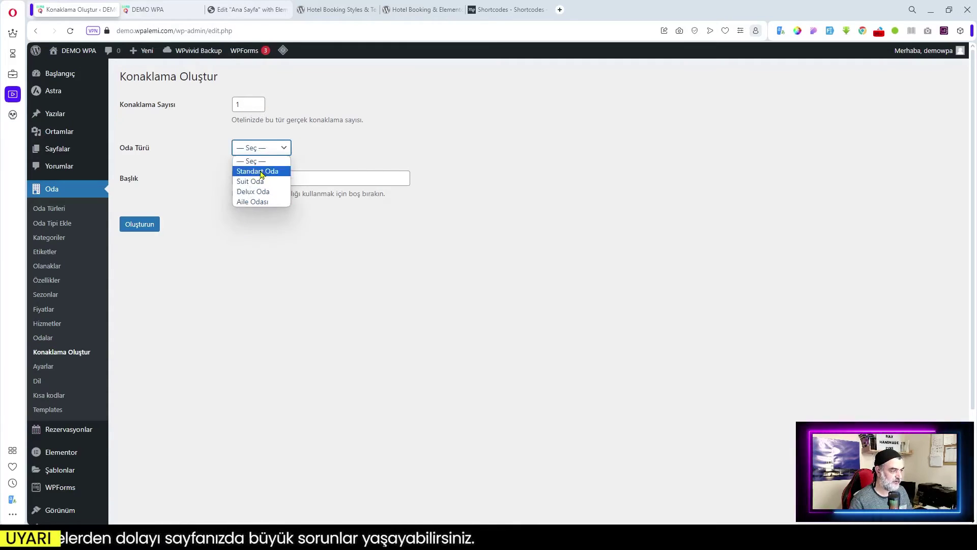
pyautogui.click(319, 179)
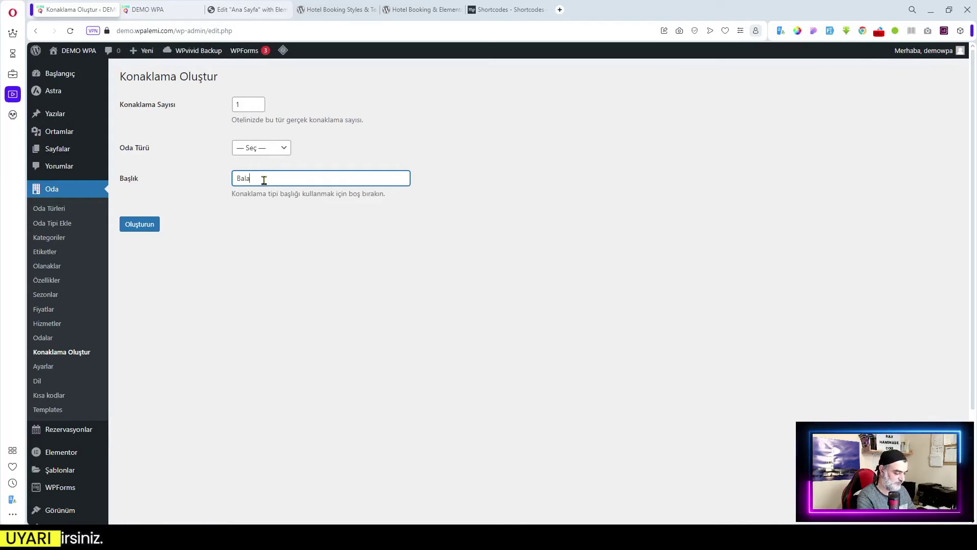
pyautogui.write('Balayı Odası')
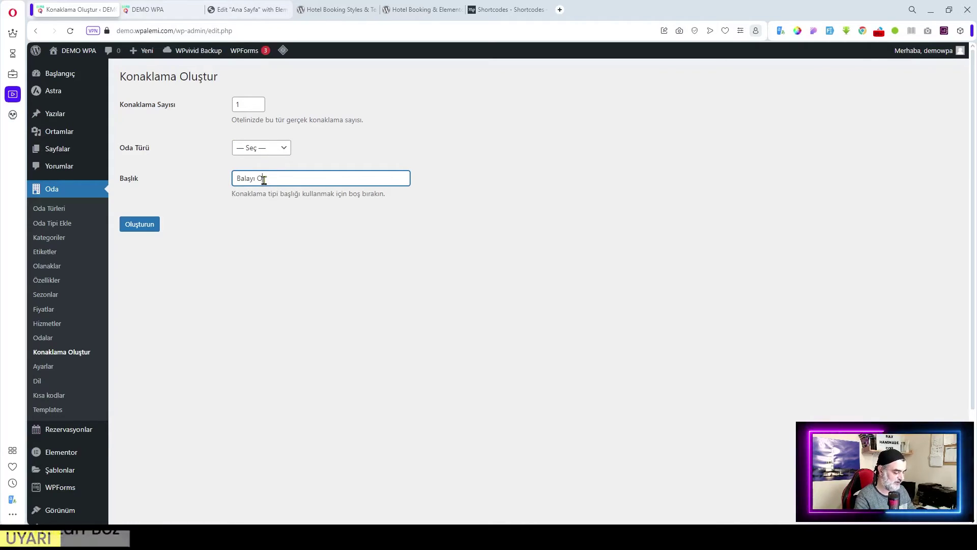
pyautogui.click(266, 148)
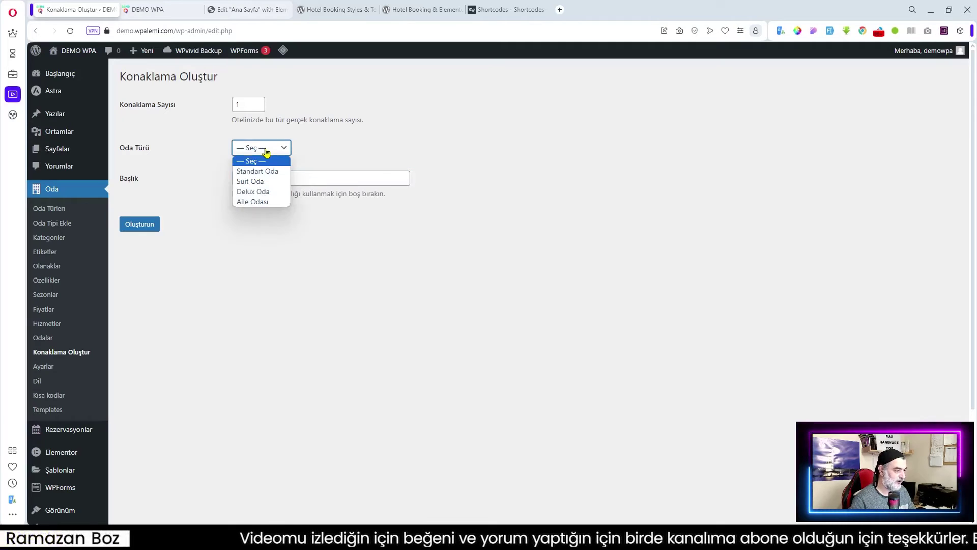
pyautogui.click(266, 191)
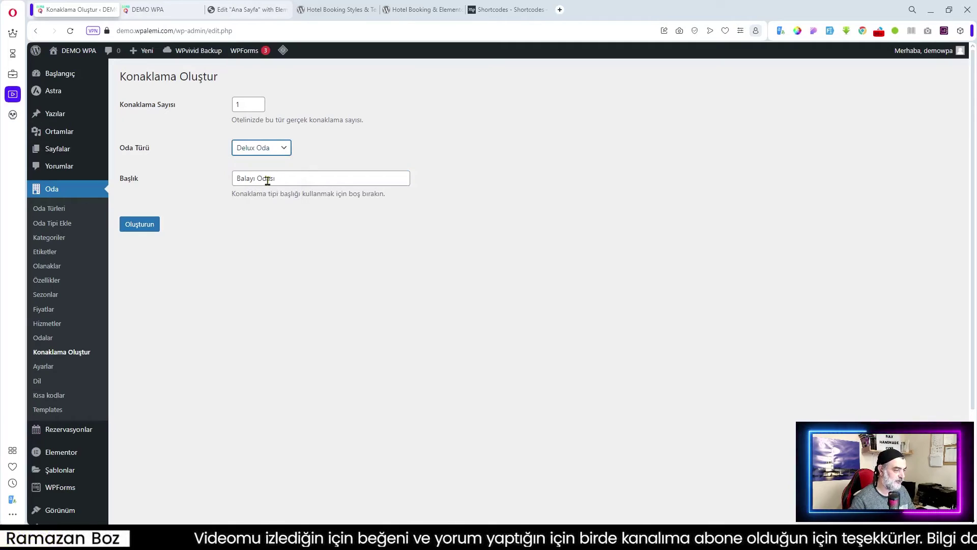
pyautogui.click(238, 221)
pyautogui.click(140, 225)
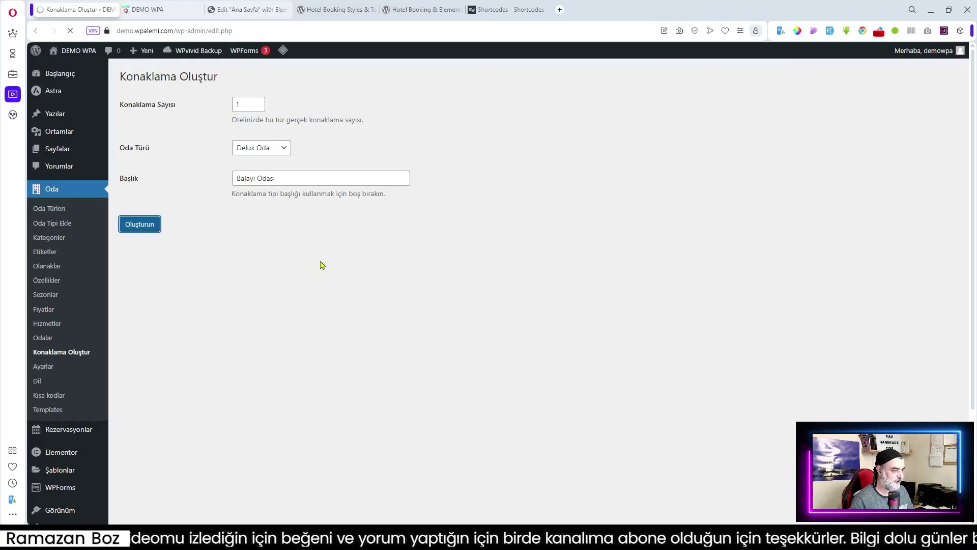
# - Check the Odalar list, now holding 12 rooms including balayi-odasi 1
pyautogui.click(43, 338)
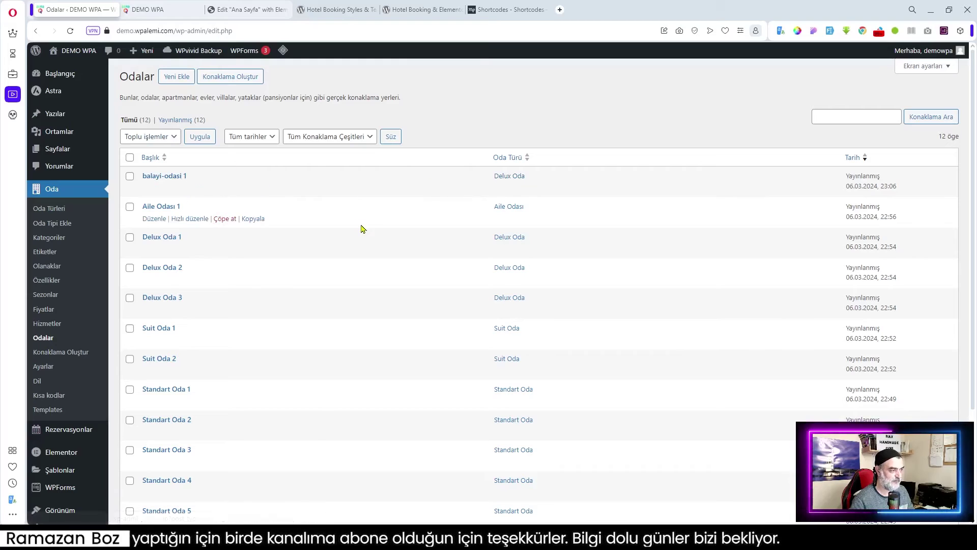
pyautogui.scroll(-1, 314, 293)
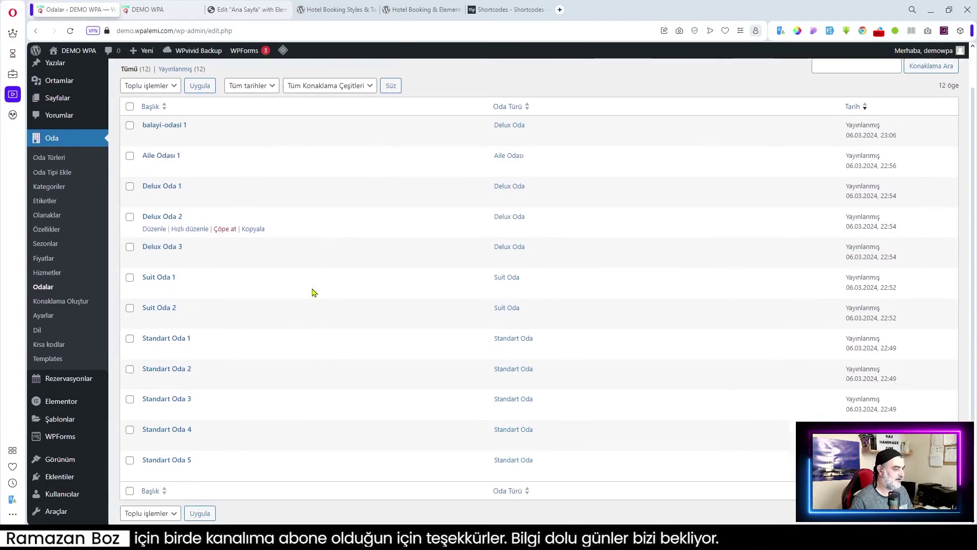
pyautogui.scroll(1, 313, 292)
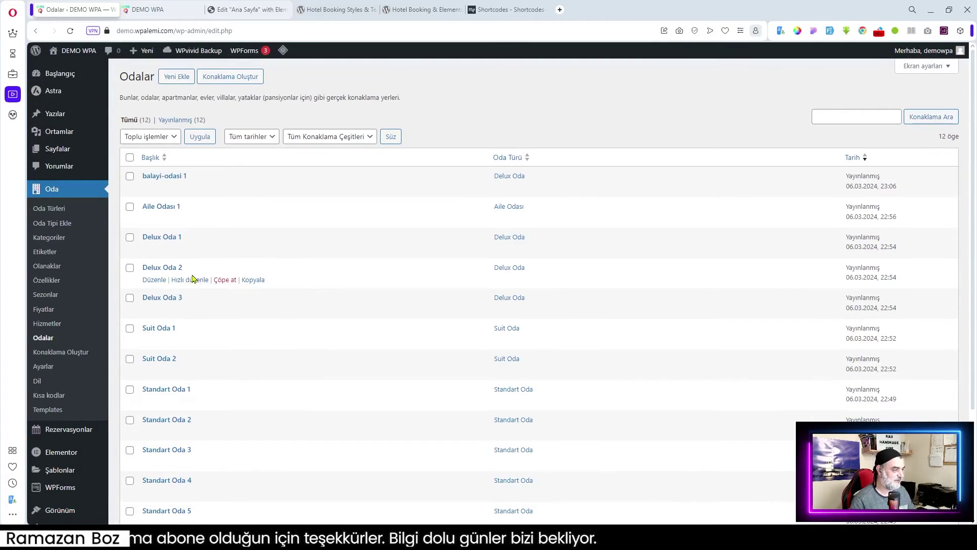
pyautogui.scroll(-1, 79, 338)
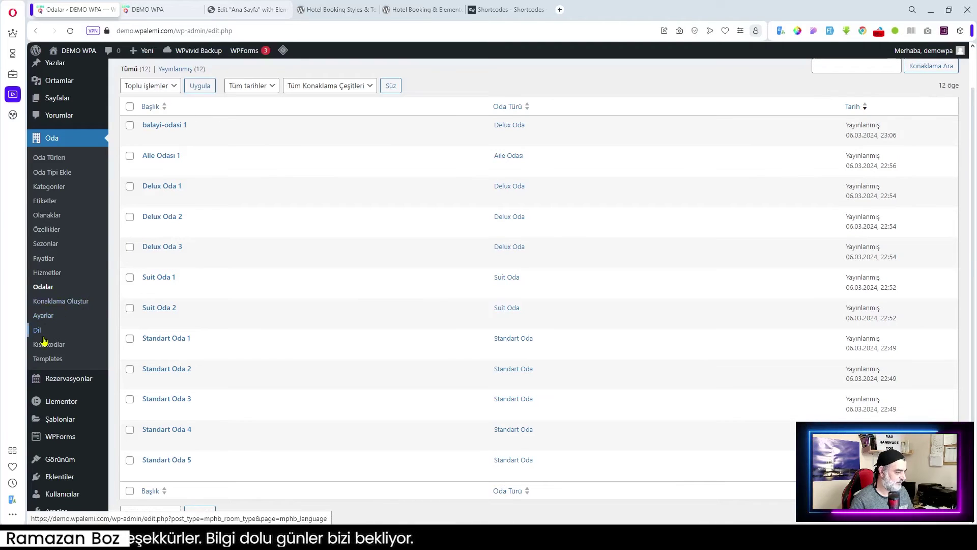
# - View the Dil guide, then browse the Kısa kodlar list such as [mphb_availability_search]
pyautogui.click(41, 331)
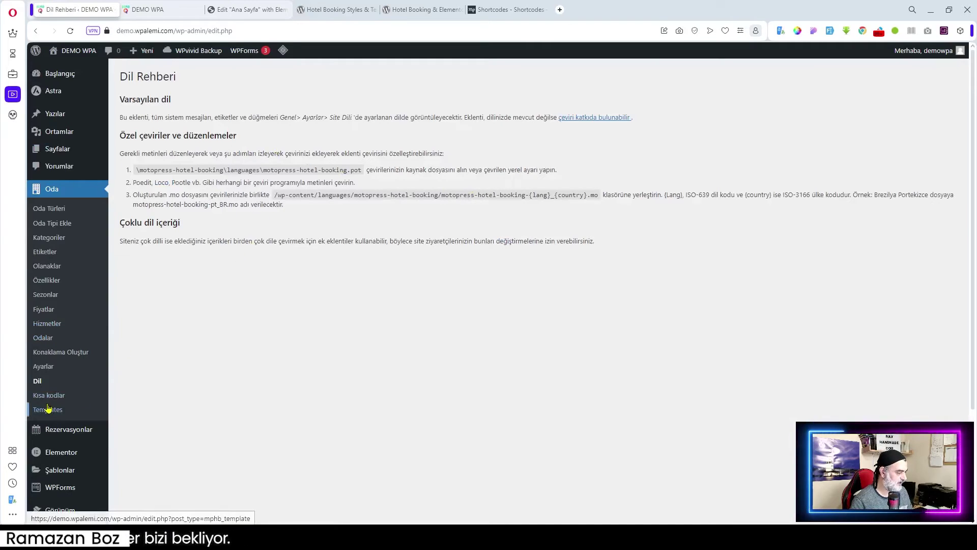
pyautogui.click(76, 391)
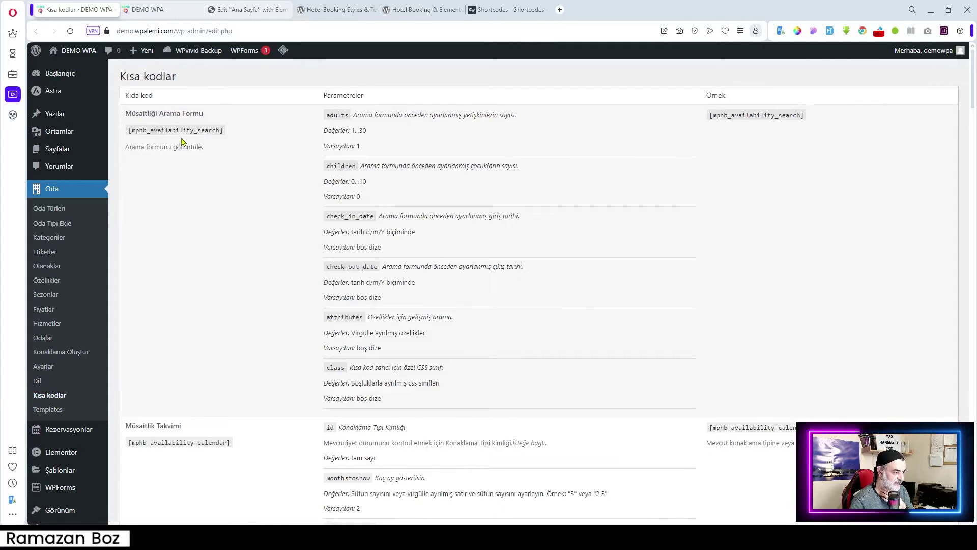
pyautogui.scroll(-3, 434, 285)
pyautogui.scroll(3, 358, 279)
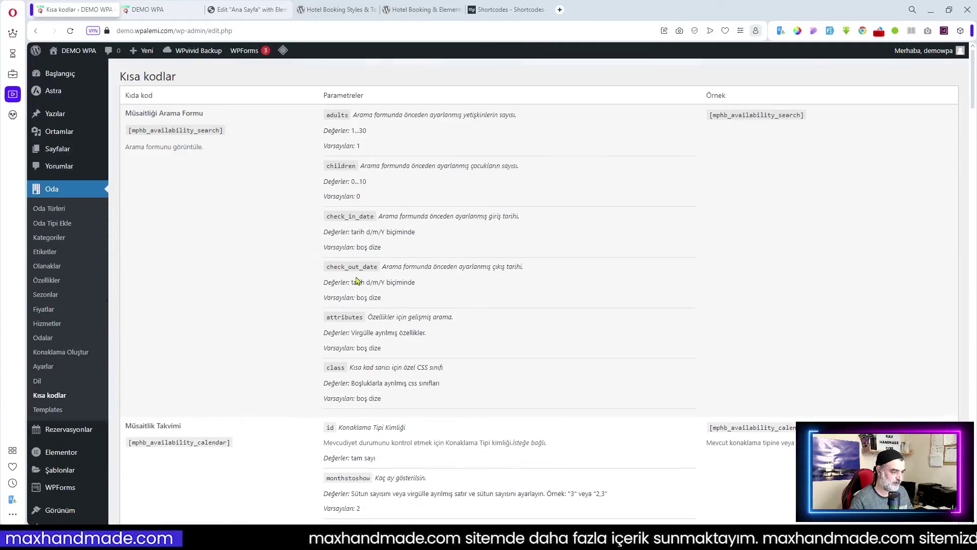
pyautogui.scroll(-1, 563, 339)
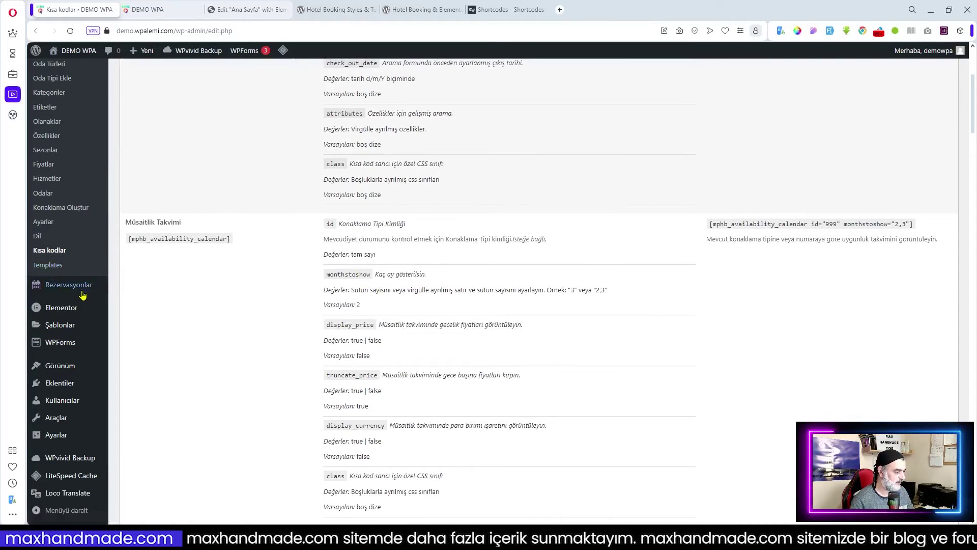
pyautogui.moveTo(69, 285)
pyautogui.scroll(5, 235, 300)
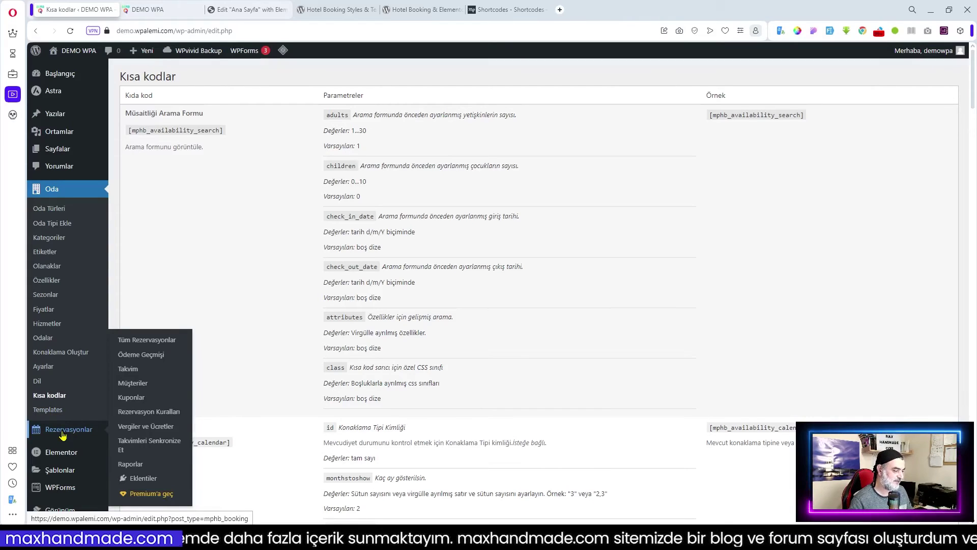
# - Browse the bookings, calendar sync, reports and Eklentiler pages, then open Vergiler ve Ücretler
pyautogui.click(62, 432)
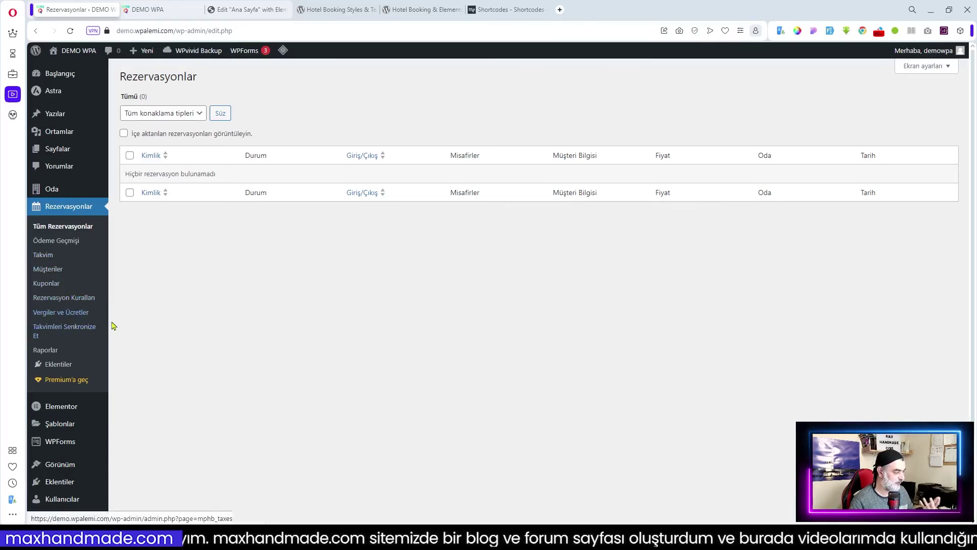
pyautogui.click(58, 332)
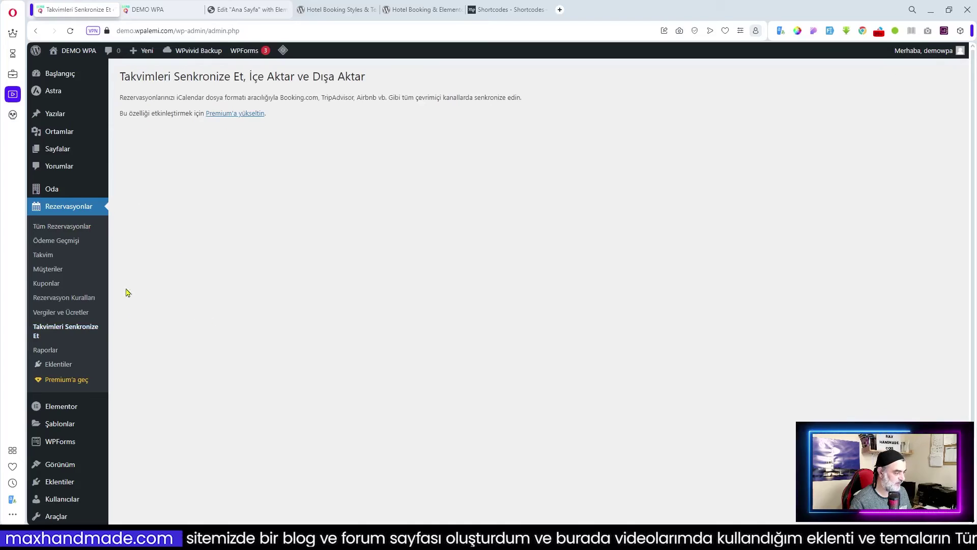
pyautogui.click(46, 350)
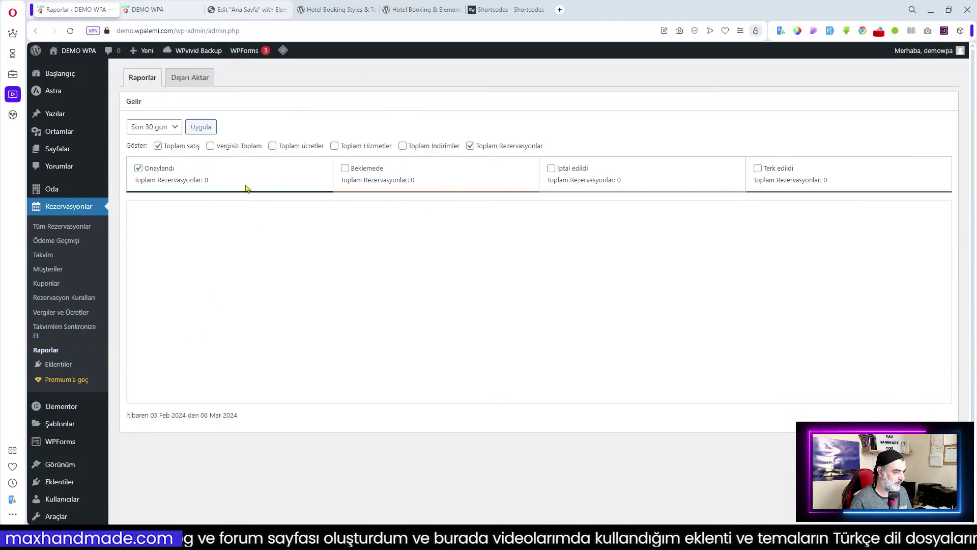
pyautogui.click(60, 366)
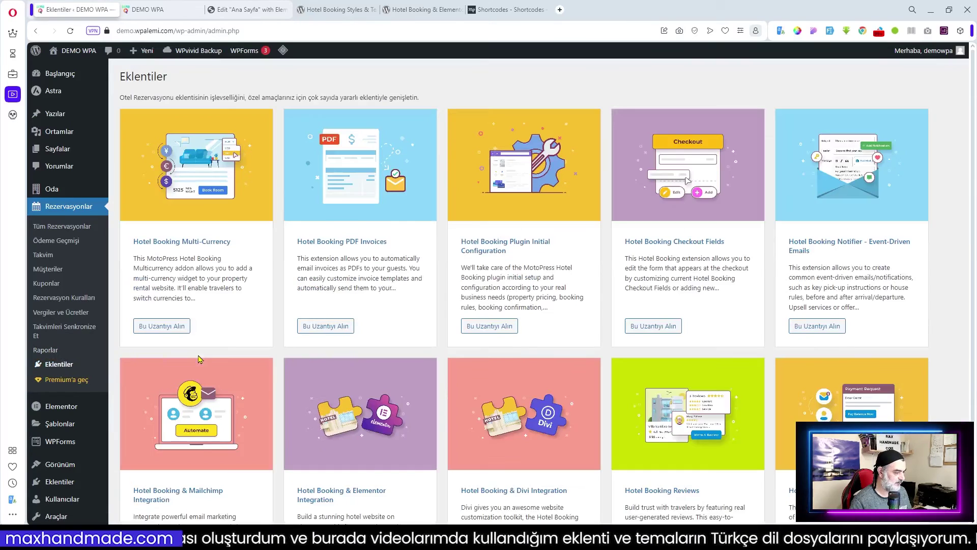
pyautogui.scroll(-3, 395, 290)
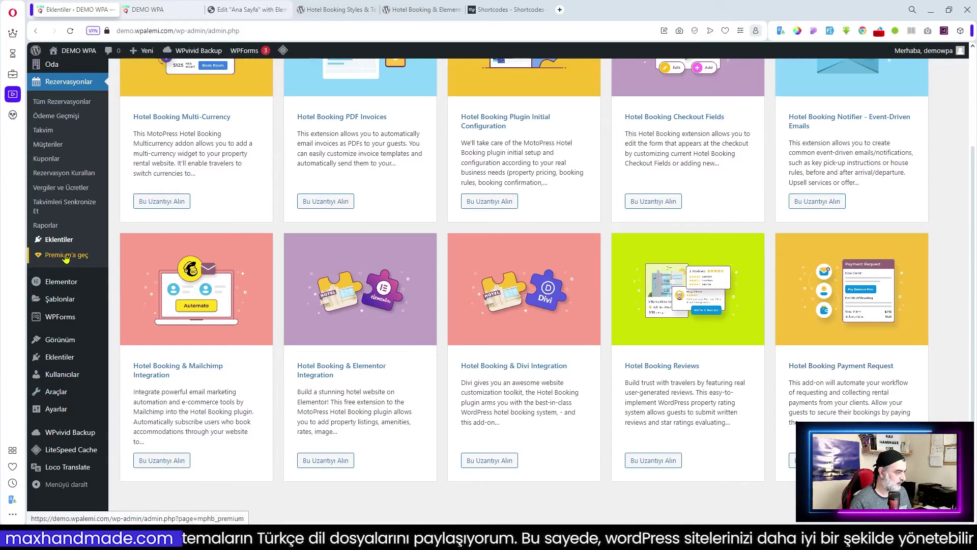
pyautogui.scroll(1, 66, 258)
pyautogui.click(61, 239)
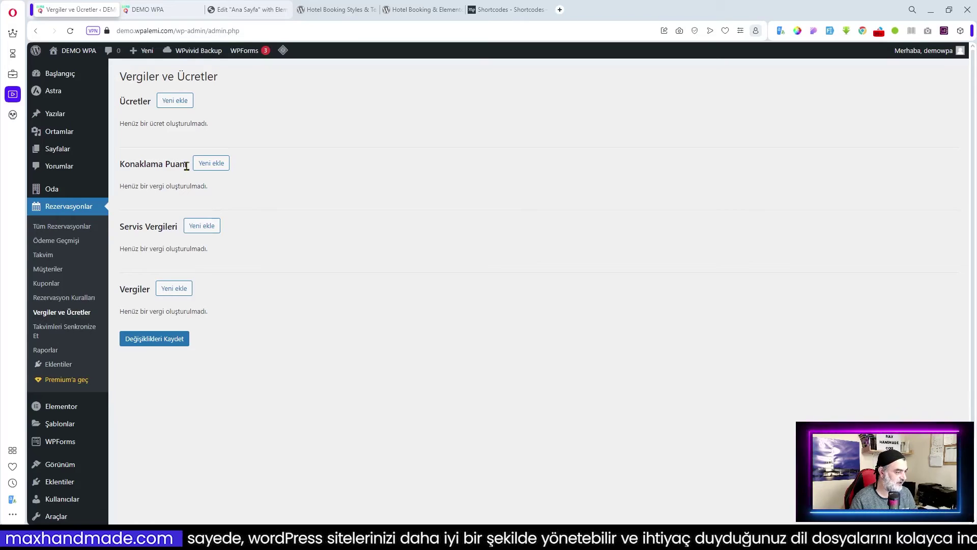
# - Delete the existing general KDV tax row
pyautogui.moveTo(186, 167); pyautogui.dragTo(168, 167)
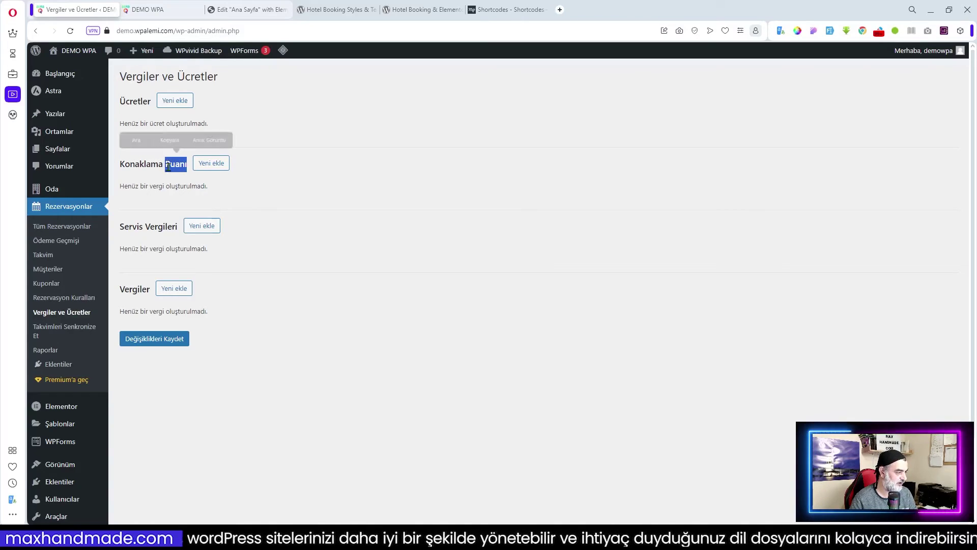
pyautogui.click(175, 180)
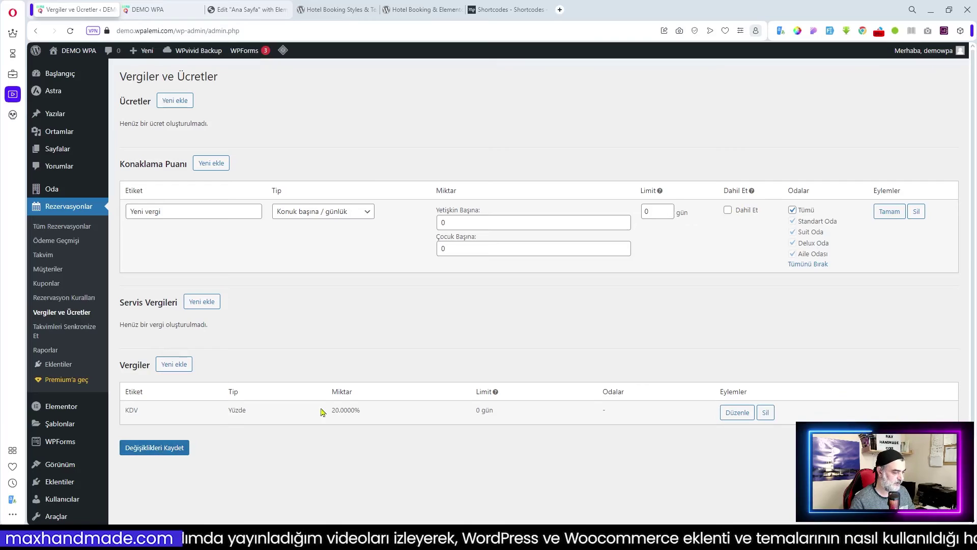
pyautogui.click(764, 412)
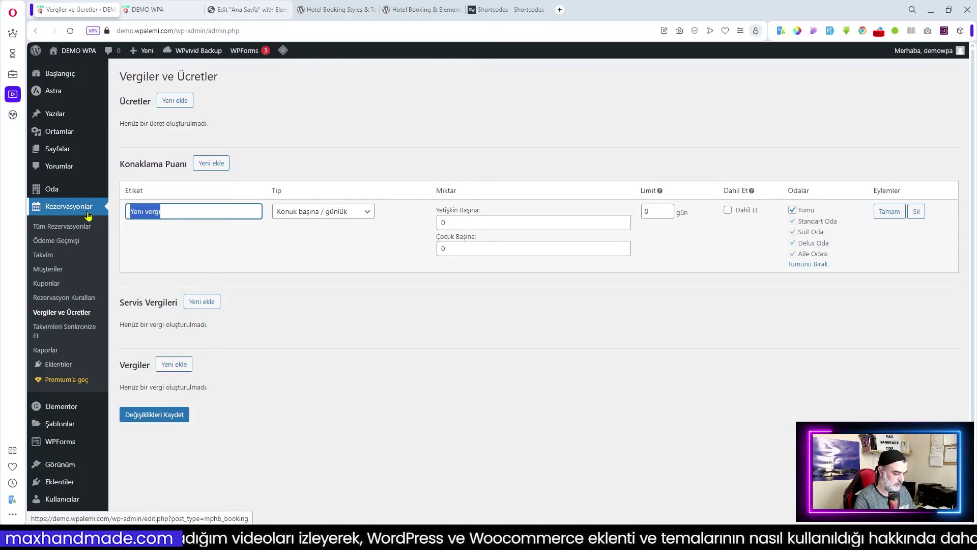
# - Add a KDV Konaklama Puanı tax of 20% per accommodation, save it, then go to Rezervasyon Kuralları
pyautogui.write('KDV')
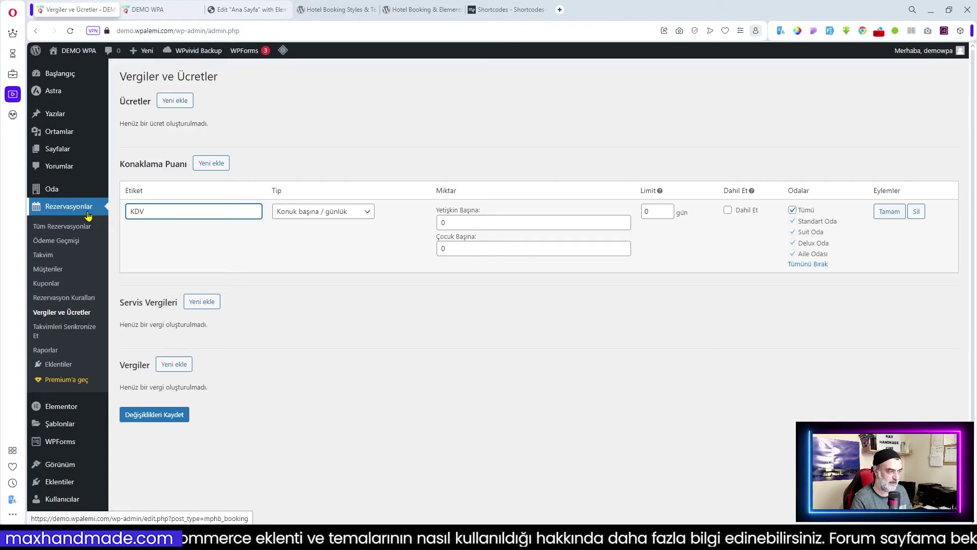
pyautogui.click(228, 237)
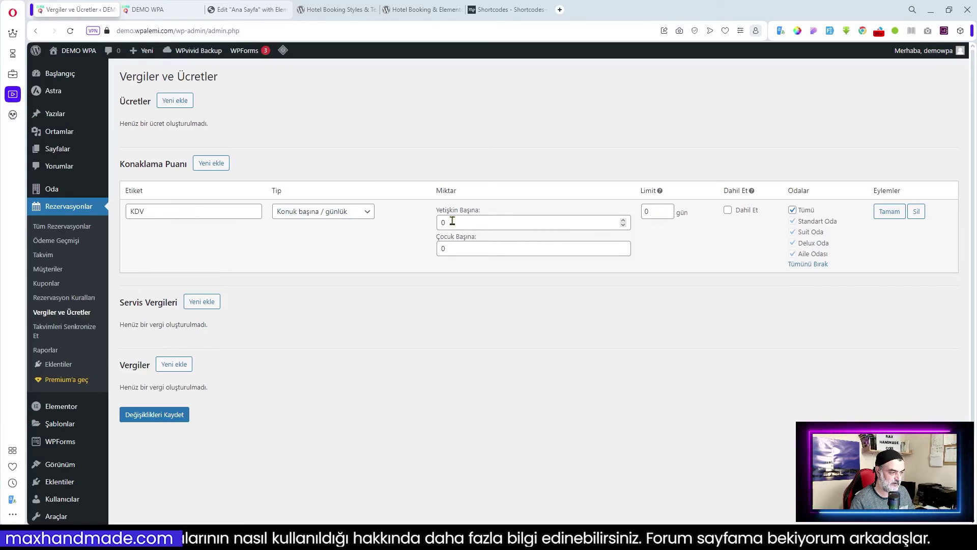
pyautogui.click(340, 212)
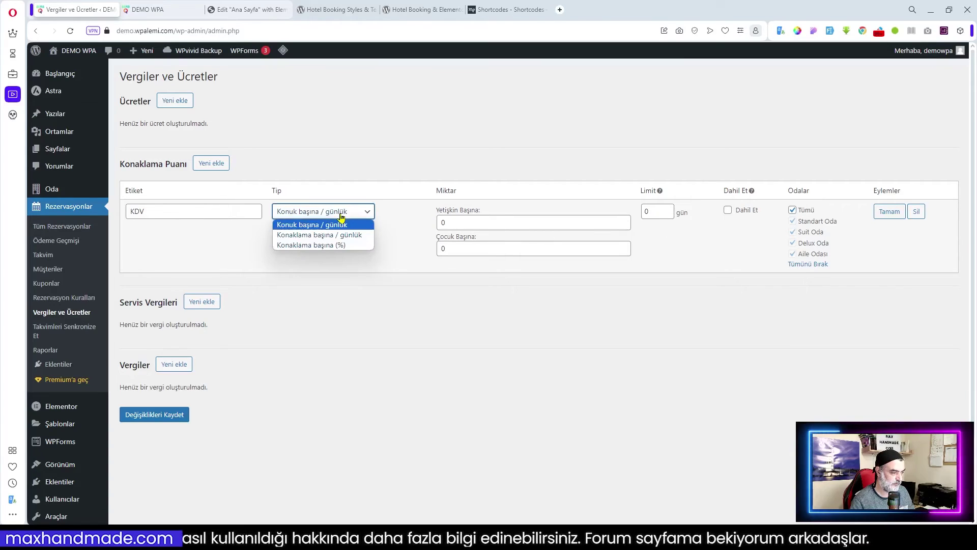
pyautogui.click(338, 245)
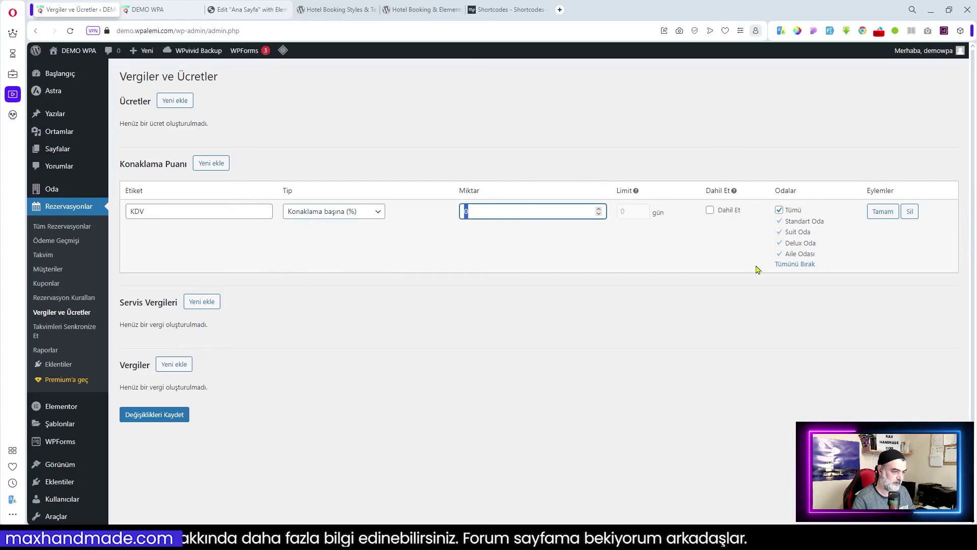
pyautogui.write('20')
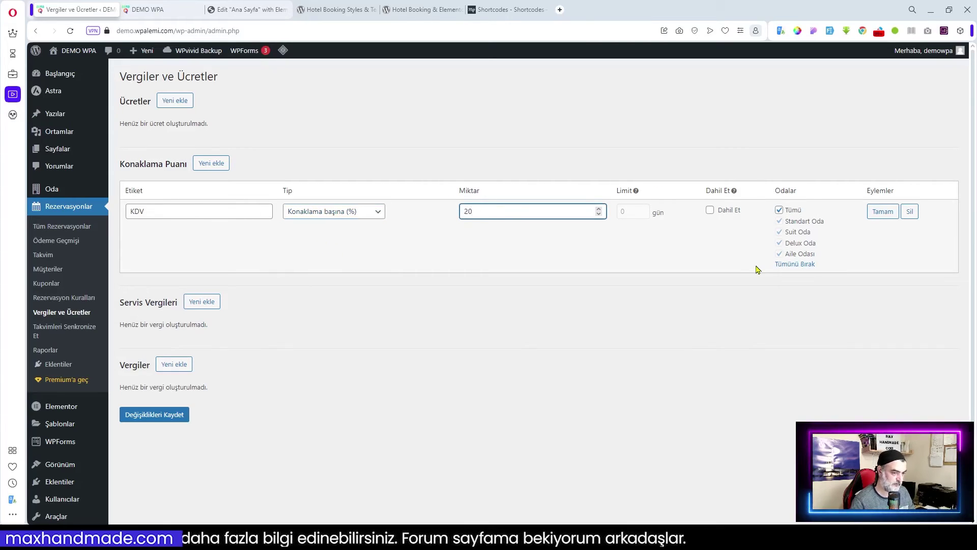
pyautogui.moveTo(734, 192)
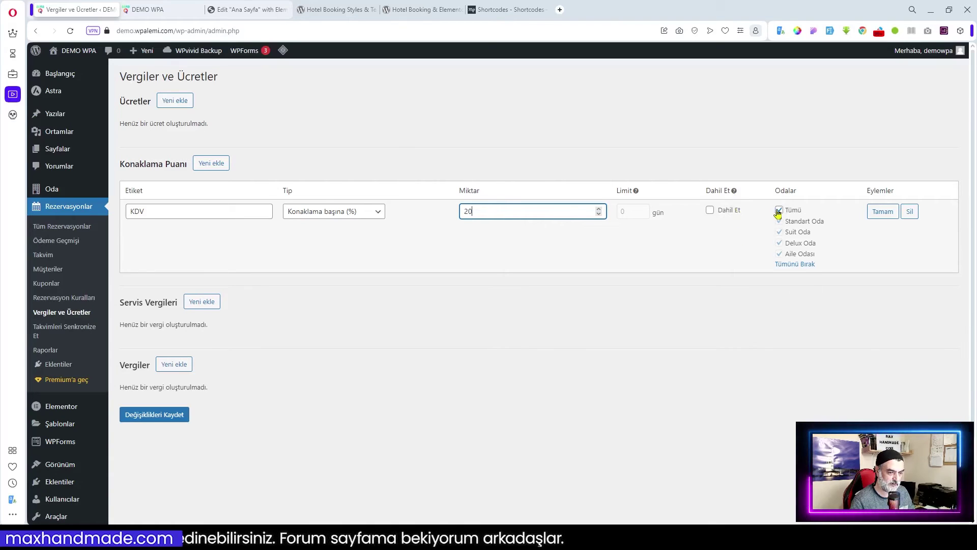
pyautogui.click(873, 213)
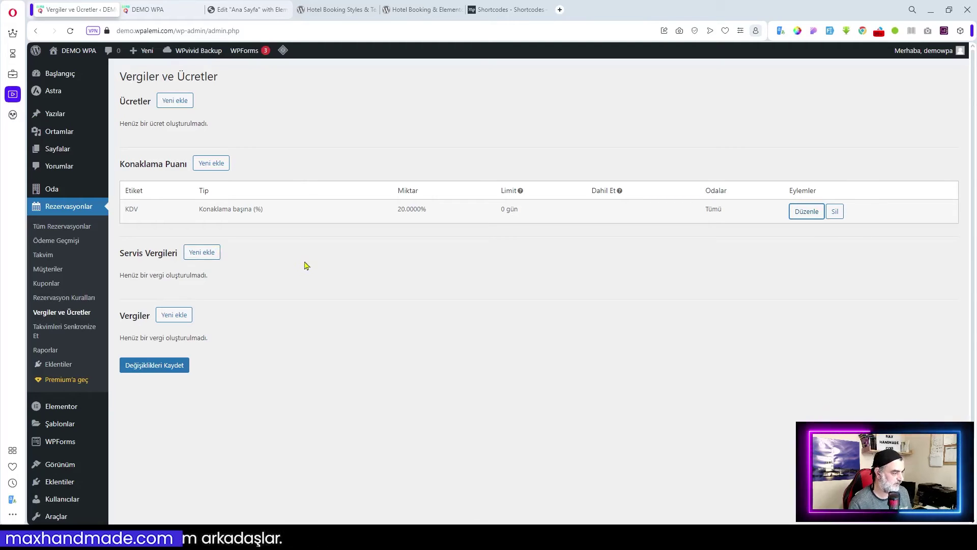
pyautogui.click(79, 290)
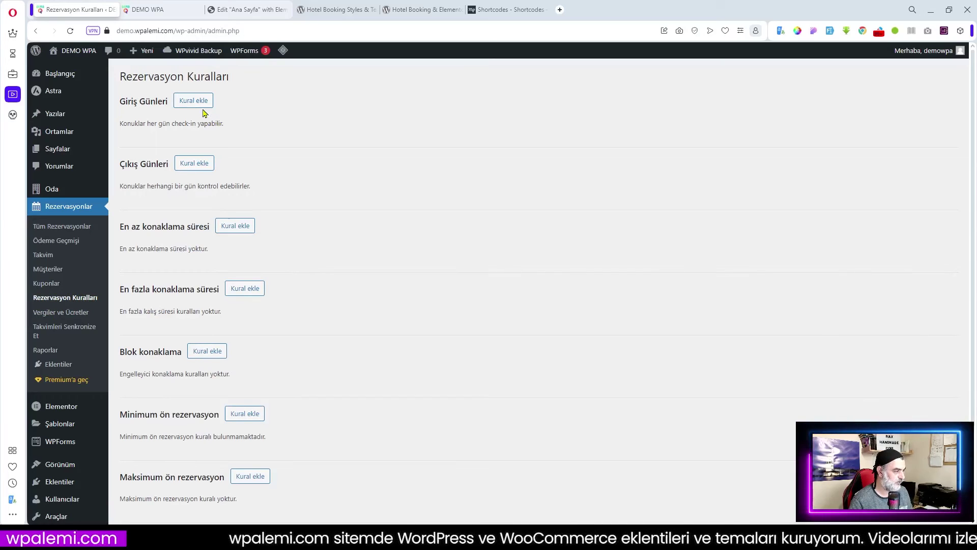
# - Add Giriş Günleri and Çıkış Günleri rules with every weekday ticked for all rooms and seasons
pyautogui.click(198, 106)
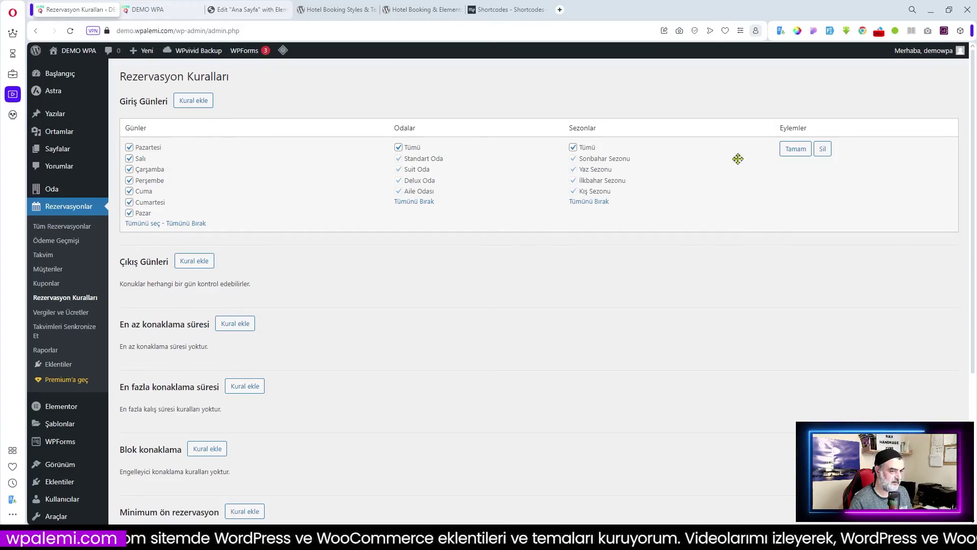
pyautogui.click(795, 156)
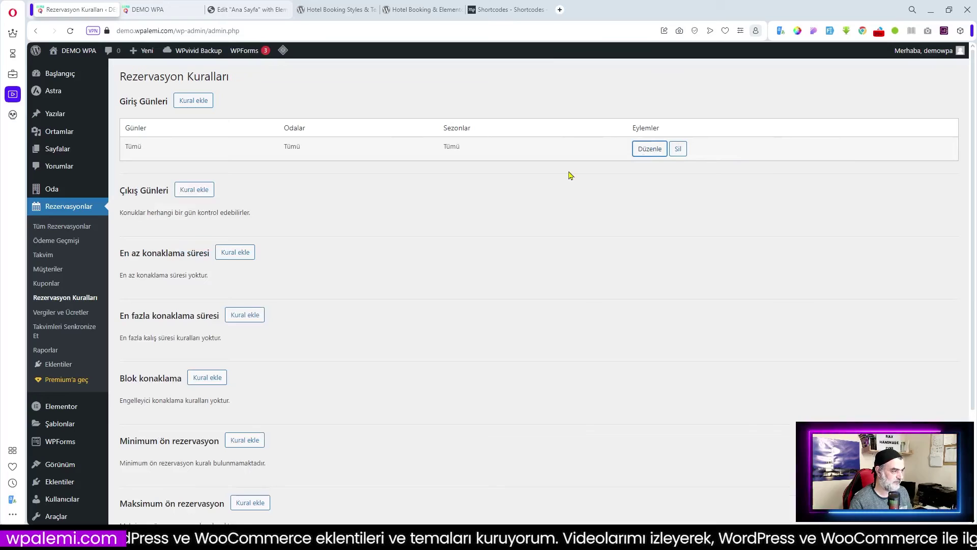
pyautogui.click(198, 193)
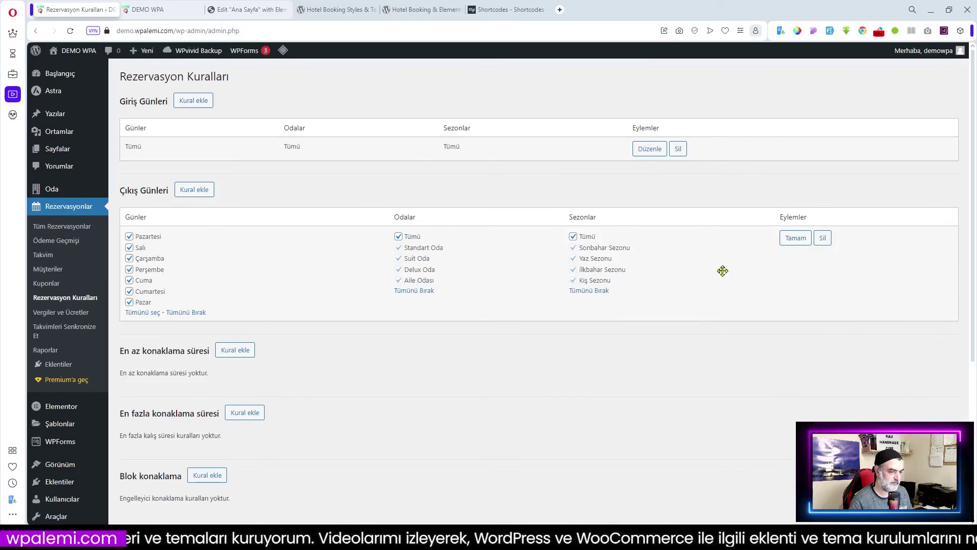
pyautogui.click(795, 239)
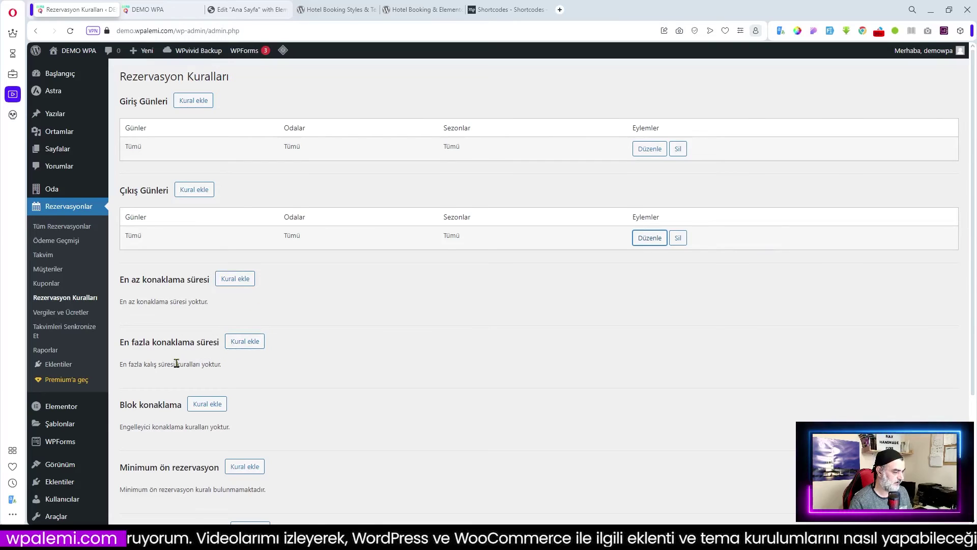
pyautogui.scroll(-2, 248, 366)
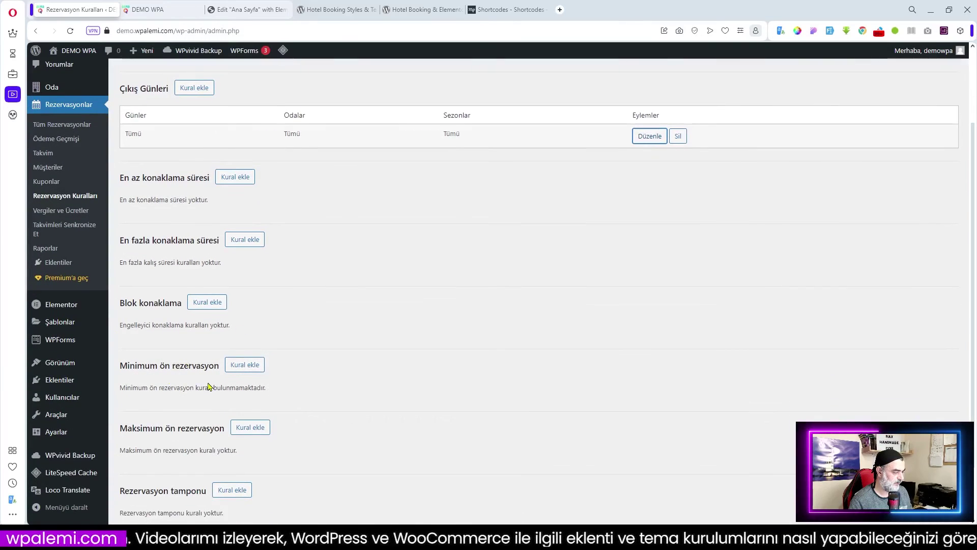
pyautogui.scroll(-1, 138, 362)
pyautogui.scroll(1, 281, 421)
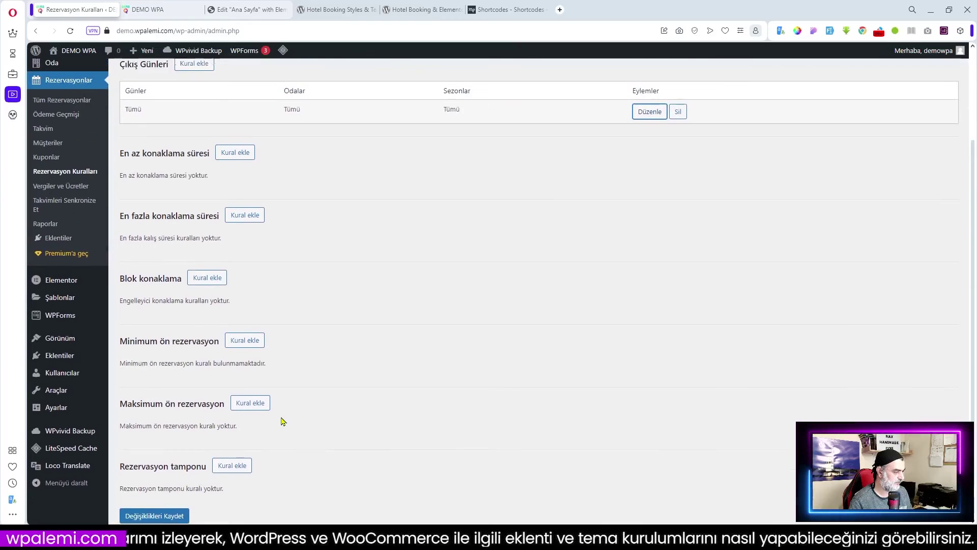
# - Add a Rezervasyon tamponu rule of 1 gece, then open Tüm Rezervasyonlar
pyautogui.click(233, 472)
pyautogui.scroll(-3, 307, 452)
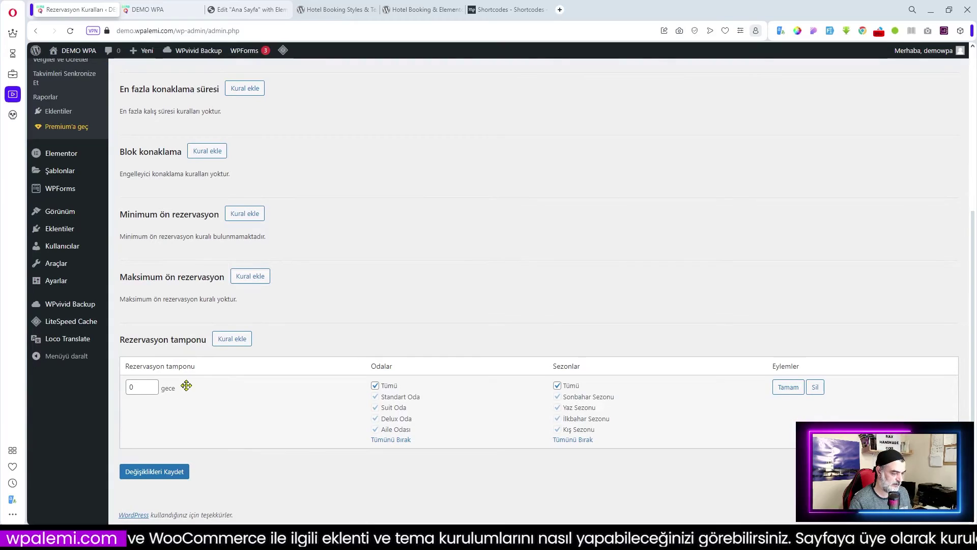
pyautogui.doubleClick(134, 388)
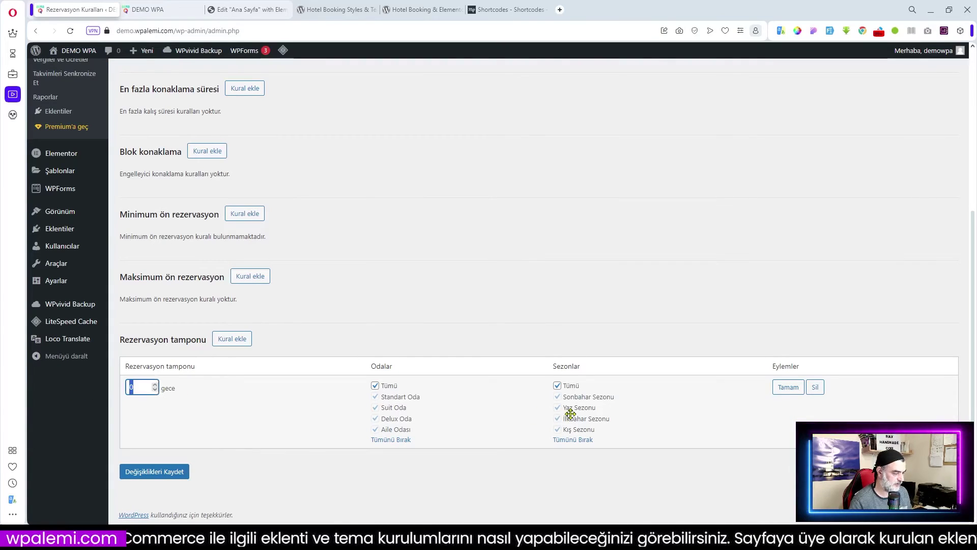
pyautogui.write('1')
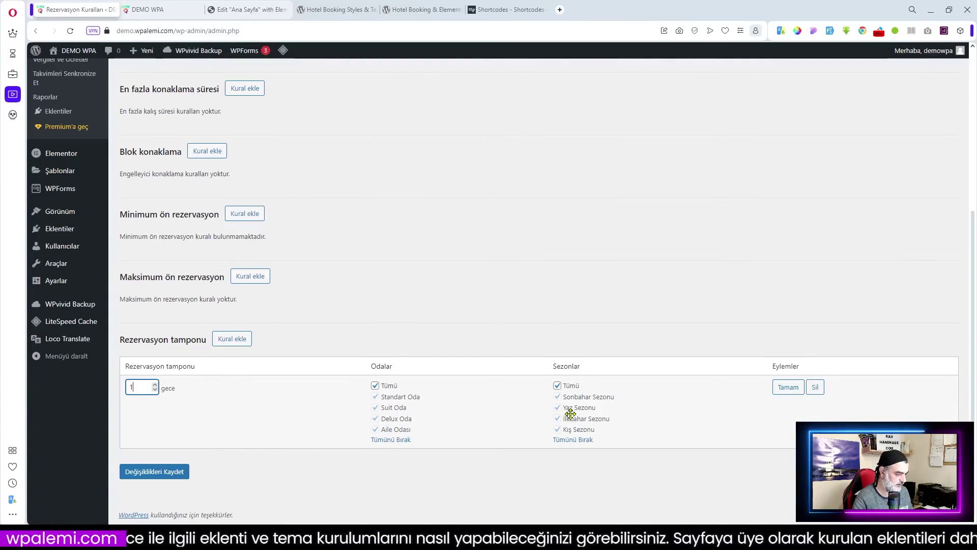
pyautogui.click(794, 388)
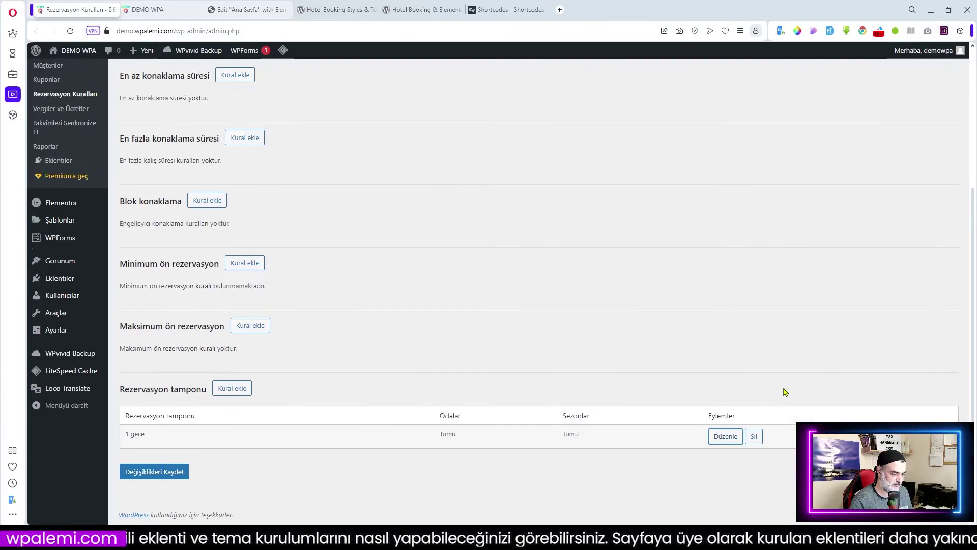
pyautogui.scroll(5, 364, 405)
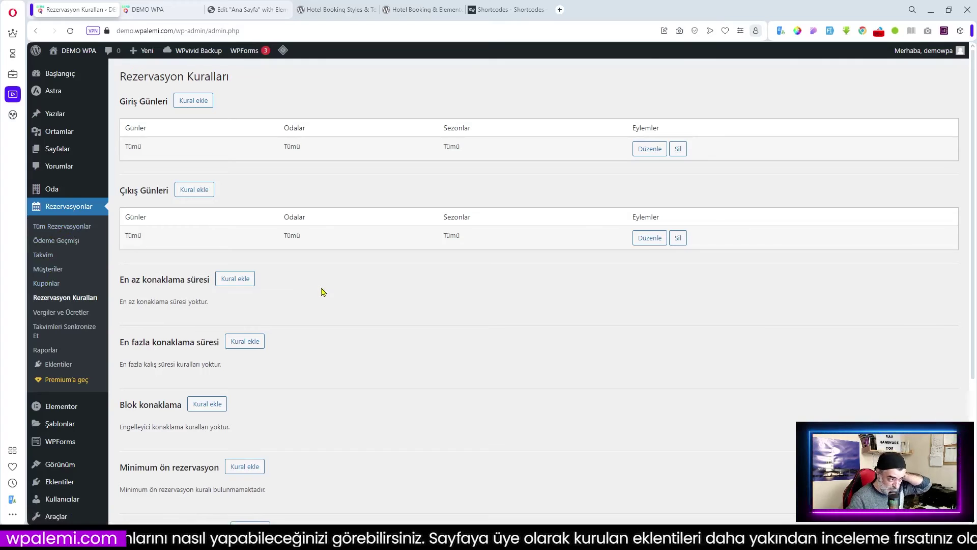
pyautogui.click(73, 231)
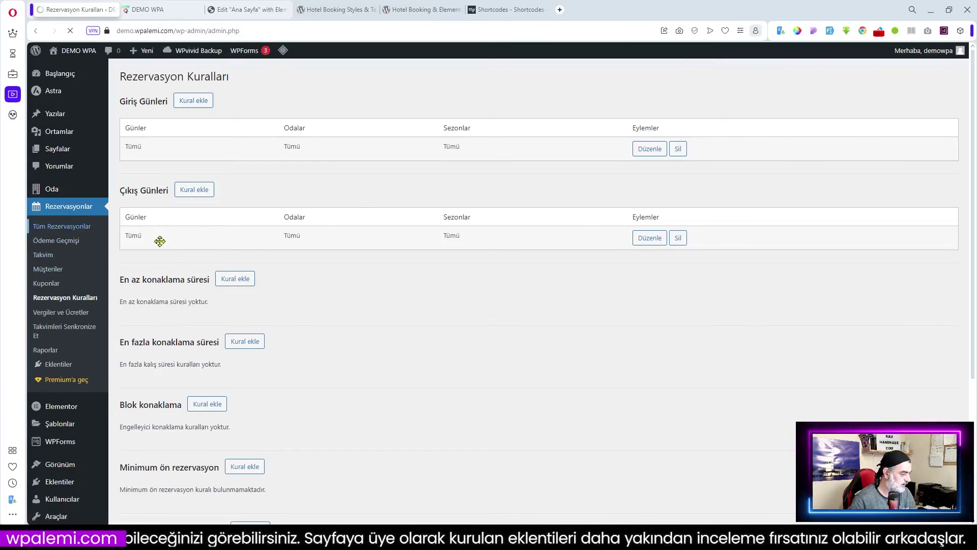
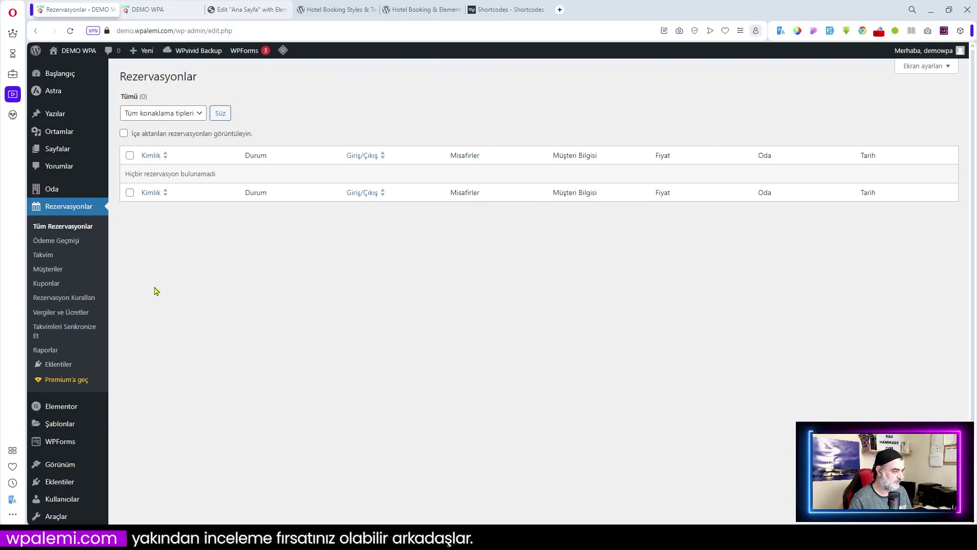
# - On the live site, search rooms for 1 adult from 11/03/2024 to 14/03/2024
pyautogui.click(147, 9)
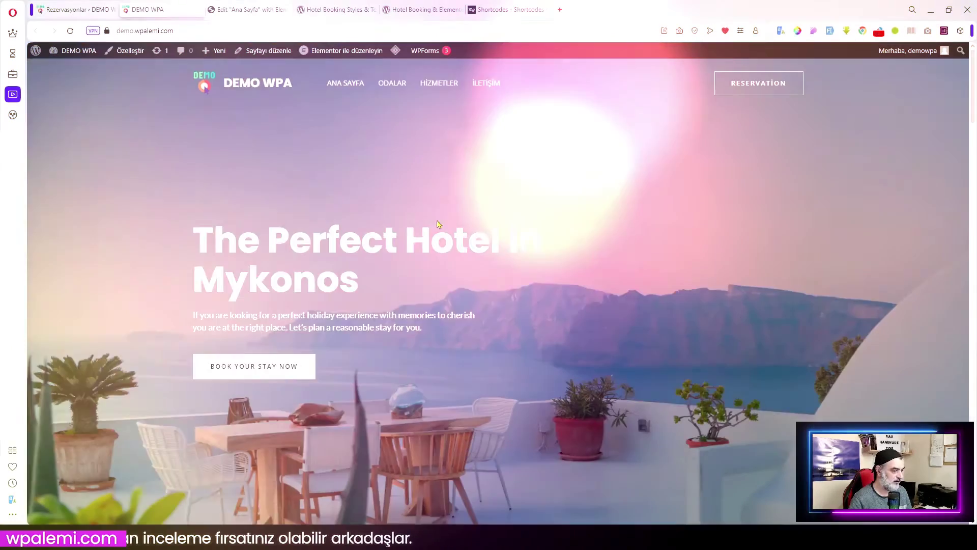
pyautogui.scroll(-4, 471, 326)
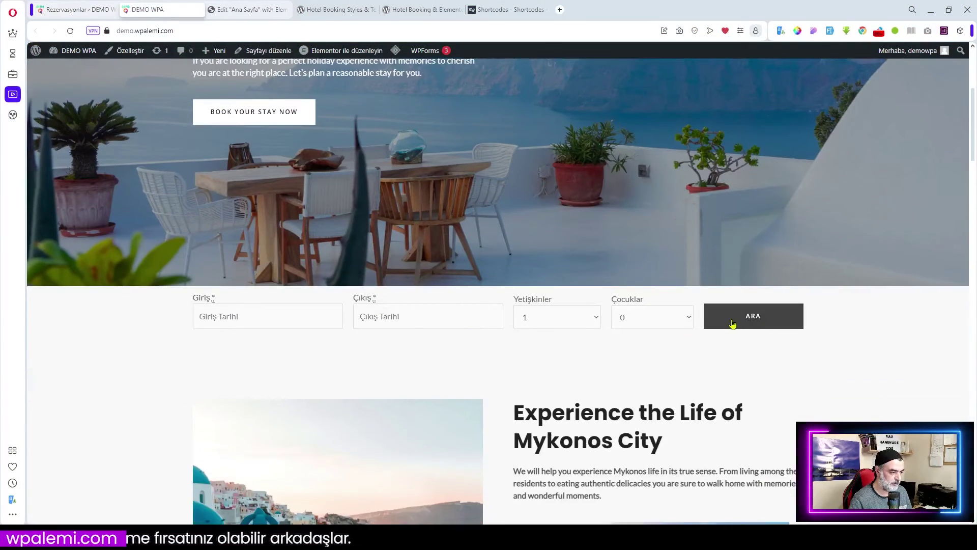
pyautogui.click(267, 319)
pyautogui.click(297, 337)
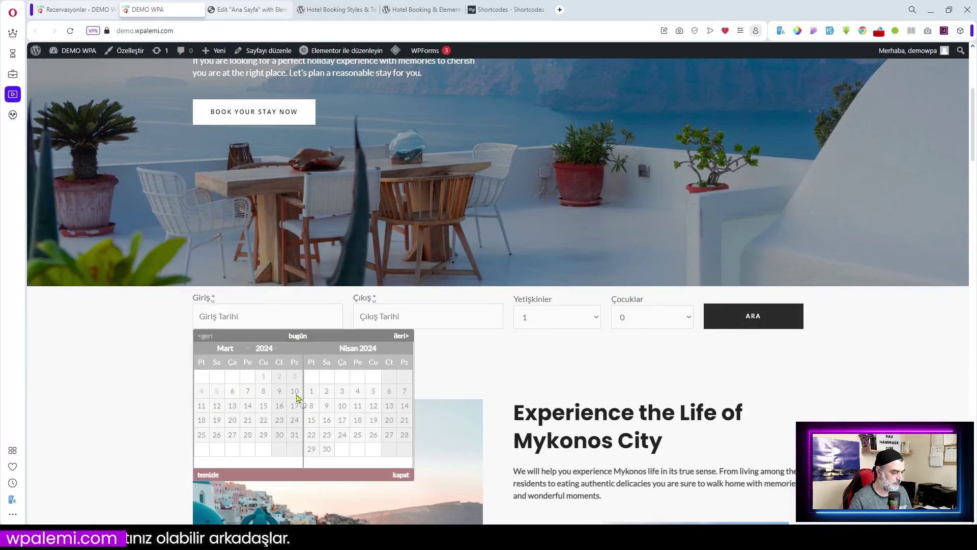
pyautogui.click(202, 406)
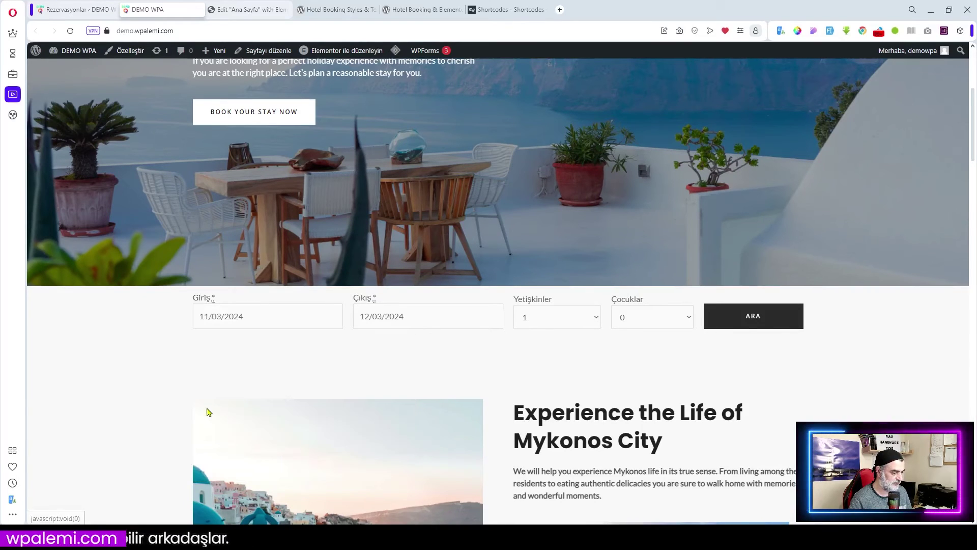
pyautogui.click(410, 320)
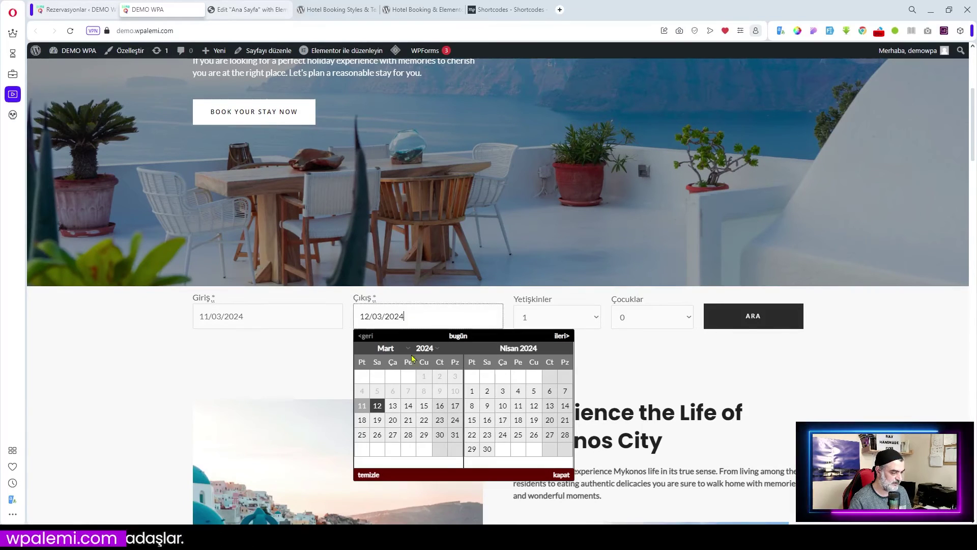
pyautogui.click(408, 406)
pyautogui.click(795, 320)
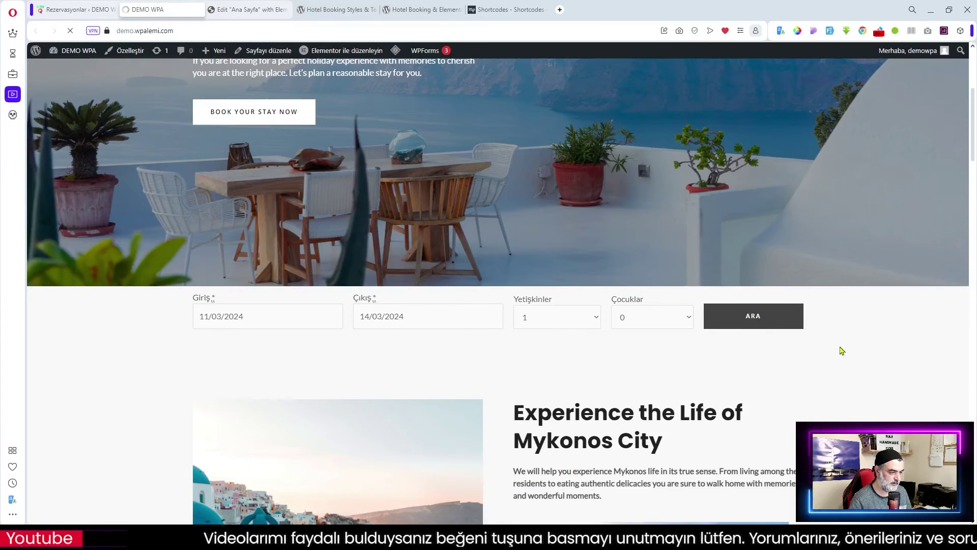
# - Browse the search results and open the Standart Oda details page
pyautogui.scroll(-3, 840, 349)
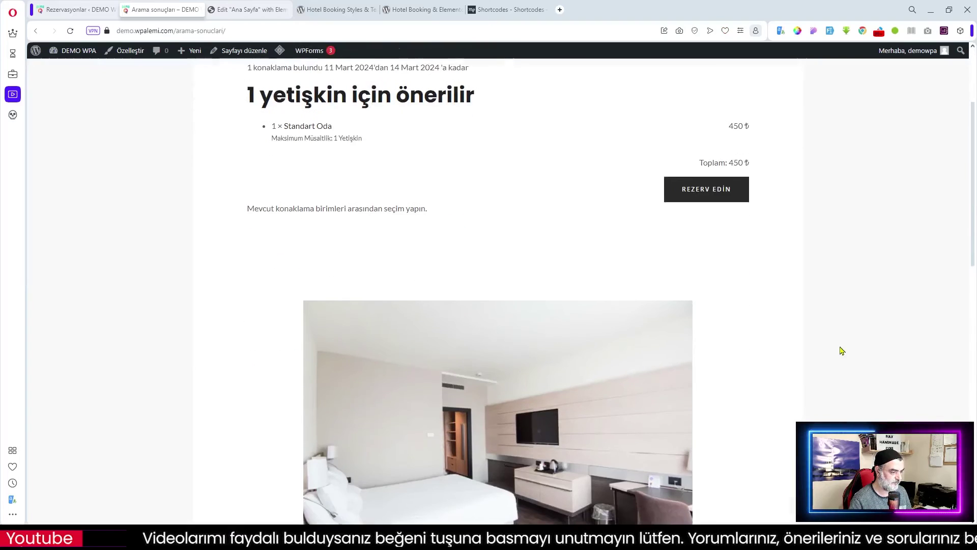
pyautogui.scroll(3, 627, 312)
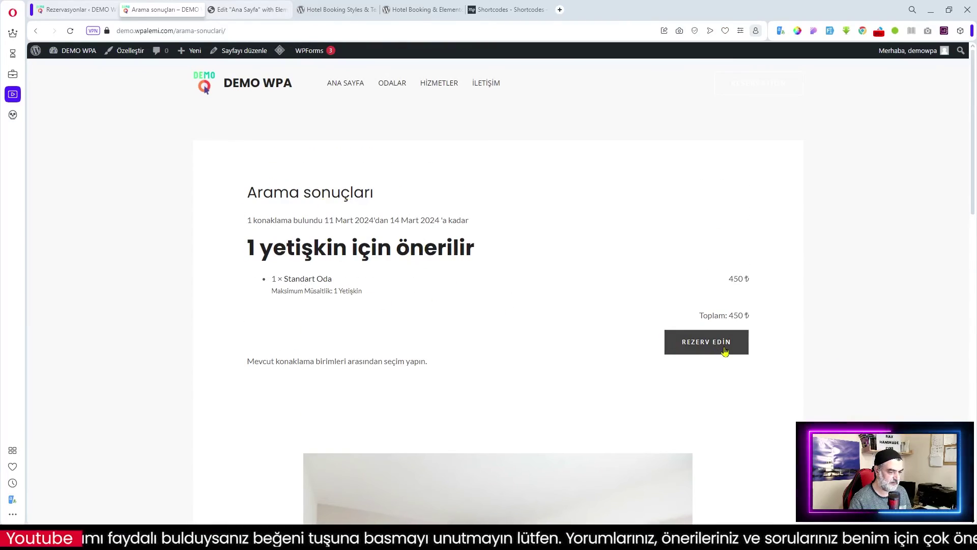
pyautogui.scroll(-1, 737, 328)
pyautogui.scroll(-2, 560, 295)
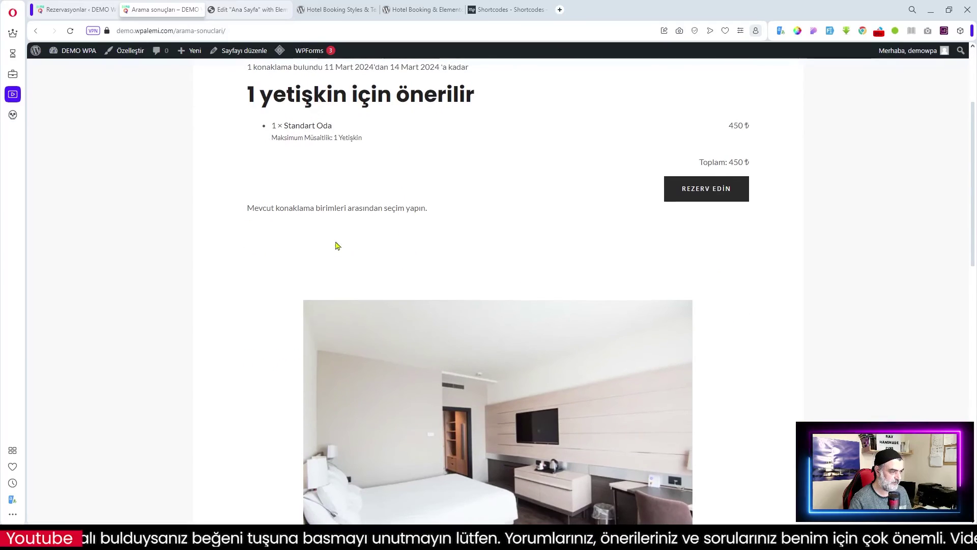
pyautogui.scroll(-8, 336, 244)
pyautogui.scroll(-4, 478, 264)
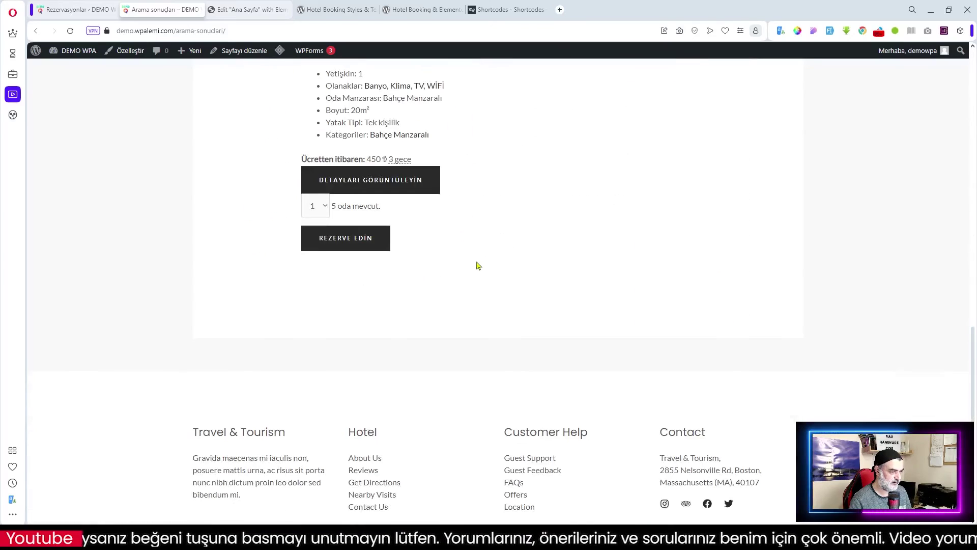
pyautogui.scroll(4, 478, 264)
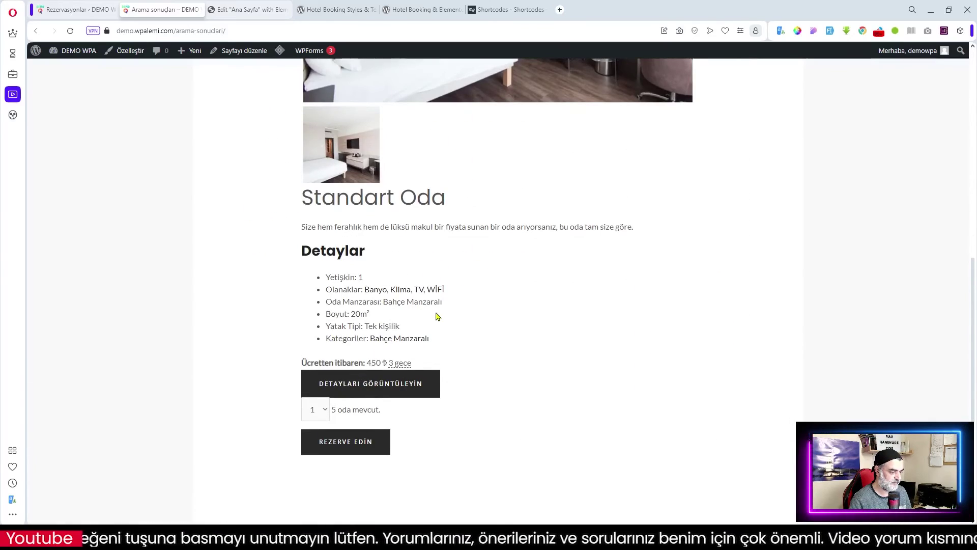
pyautogui.click(374, 387)
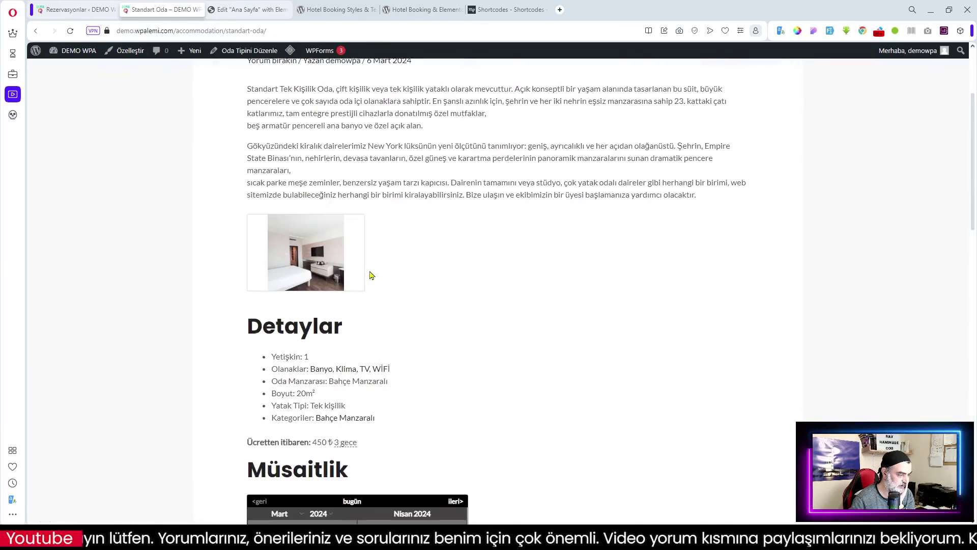
# - View the room photo, then run MÜSAİTLİĞİ KONTROL ET for 11–14 March 2024
pyautogui.scroll(-4, 371, 274)
pyautogui.scroll(-5, 392, 277)
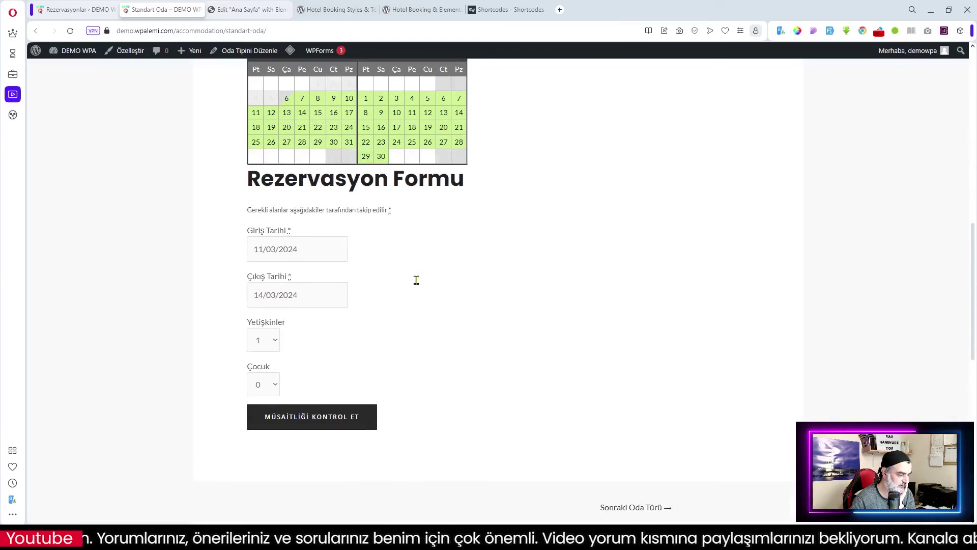
pyautogui.scroll(12, 481, 294)
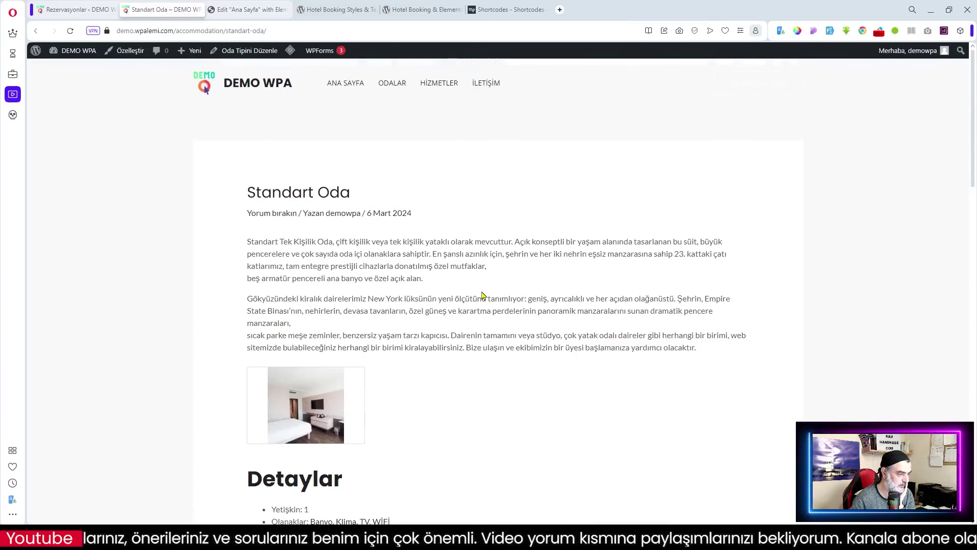
pyautogui.scroll(-3, 382, 273)
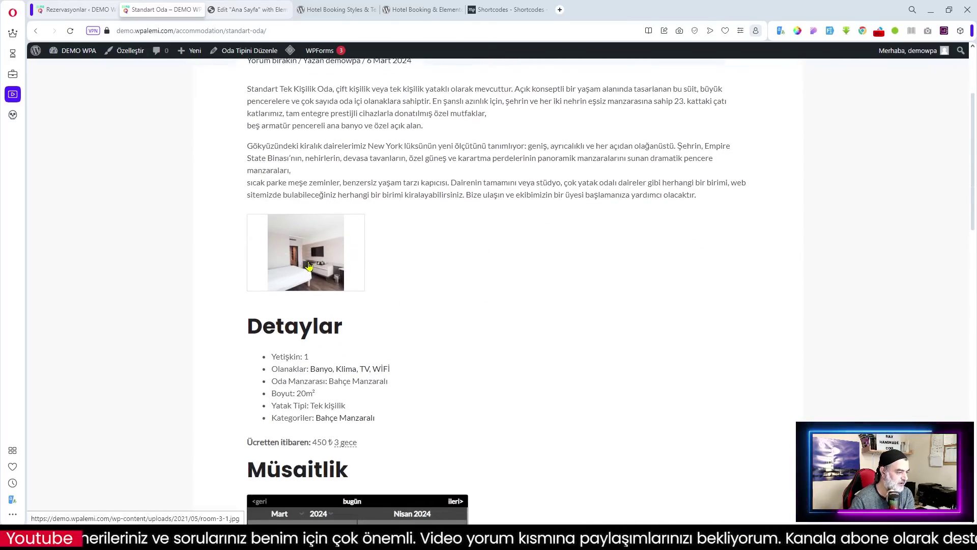
pyautogui.click(302, 264)
pyautogui.click(767, 349)
pyautogui.scroll(-2, 514, 349)
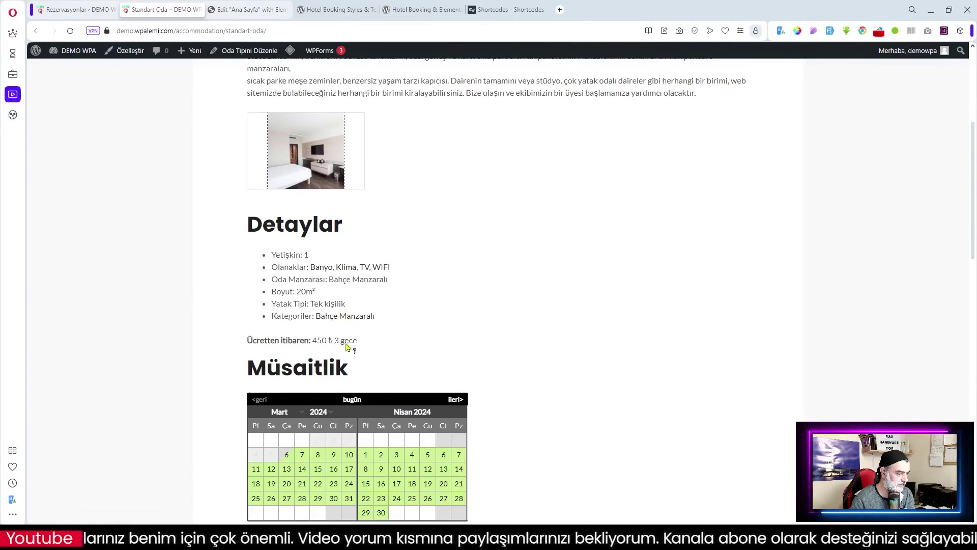
pyautogui.scroll(-9, 392, 371)
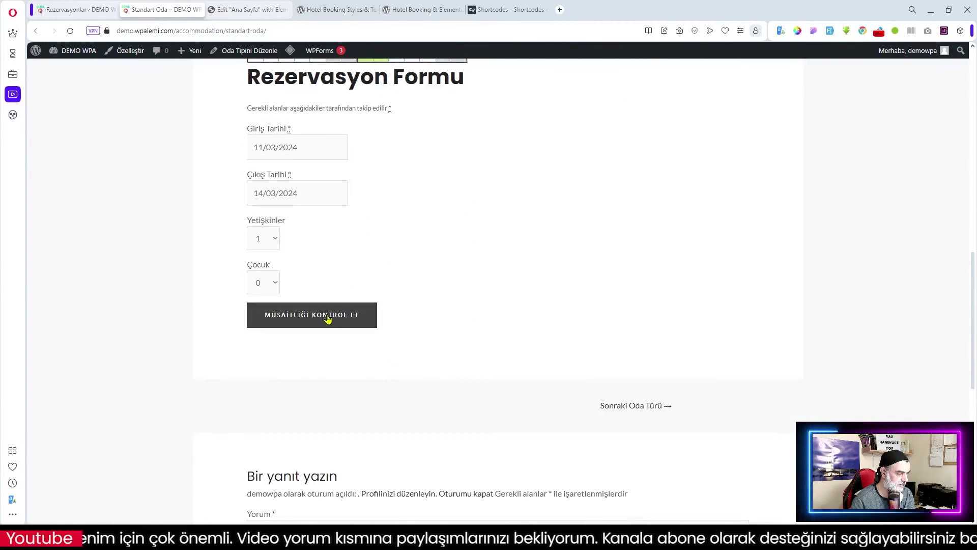
pyautogui.click(328, 318)
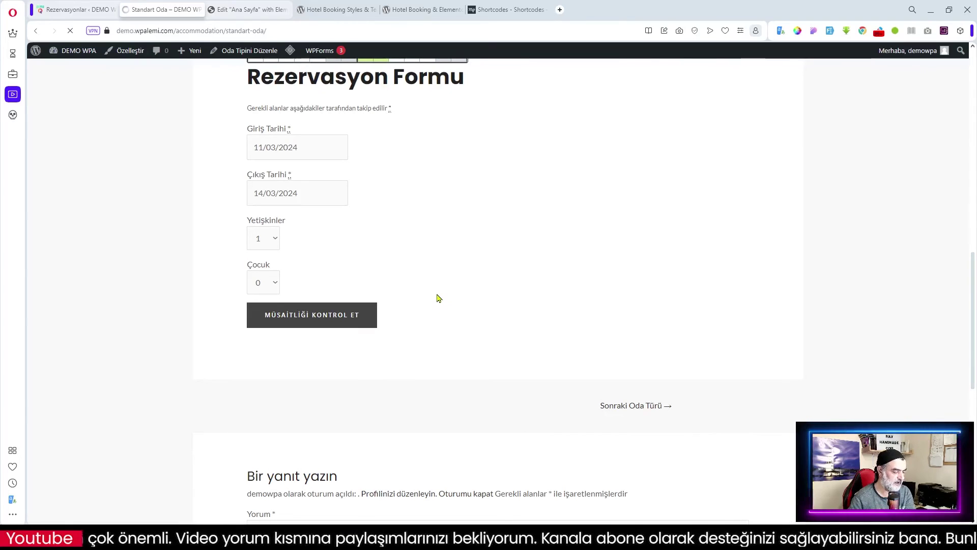
pyautogui.scroll(-3, 436, 299)
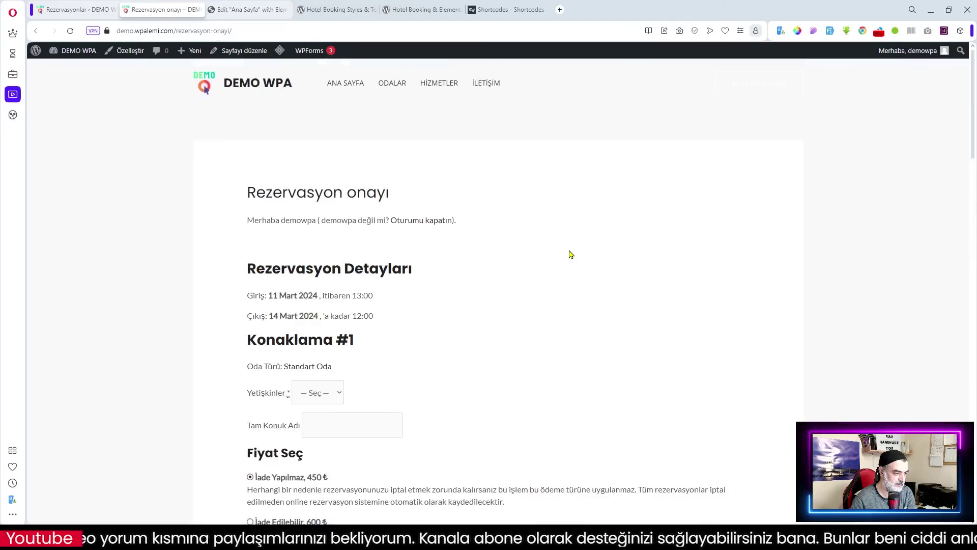
# - Set adults to 1 and enter the guest's full name
pyautogui.scroll(-3, 571, 254)
pyautogui.click(338, 240)
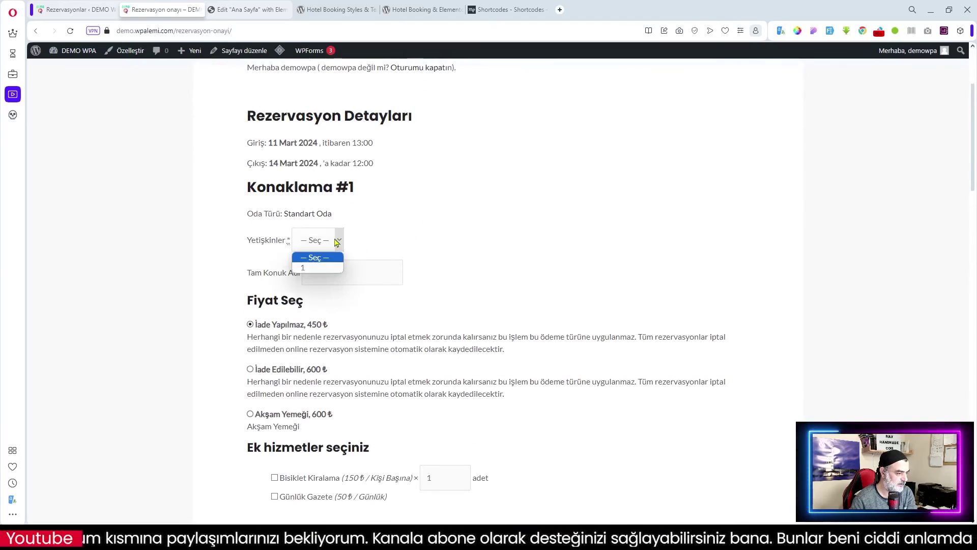
pyautogui.click(324, 263)
pyautogui.click(365, 272)
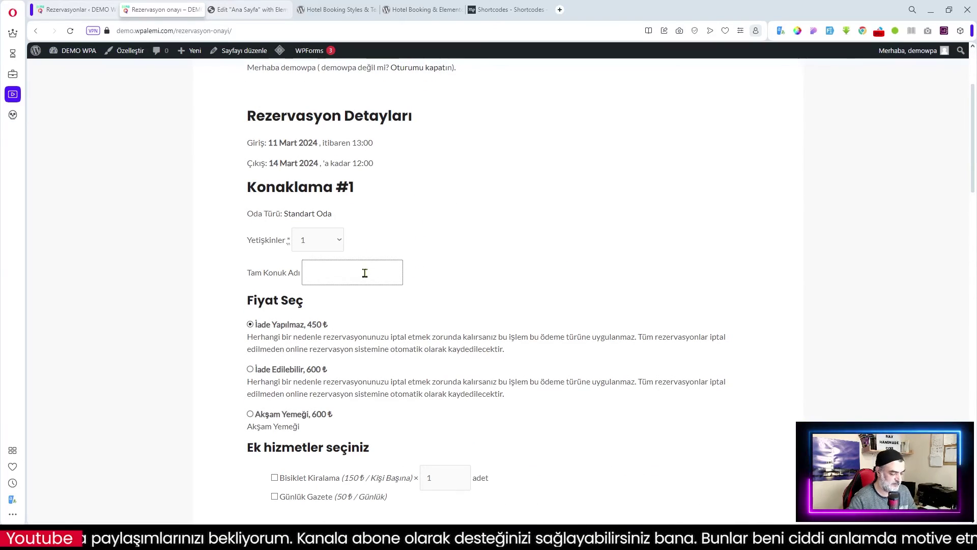
pyautogui.write('Ramazan')
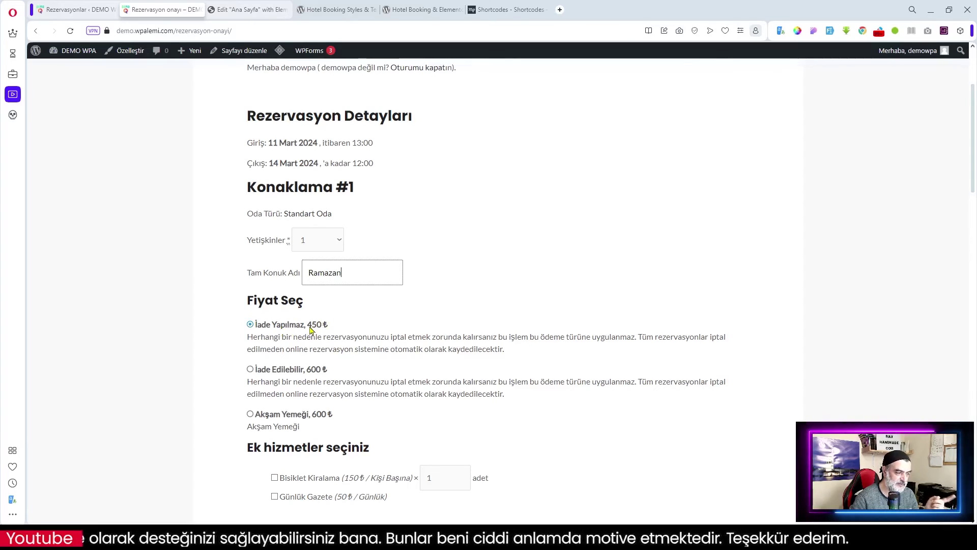
# - Choose the Akşam Yemeği 600 ₺ rate and add Bisiklet Kiralama and Günlük Gazete, quantity 1
pyautogui.scroll(2, 457, 342)
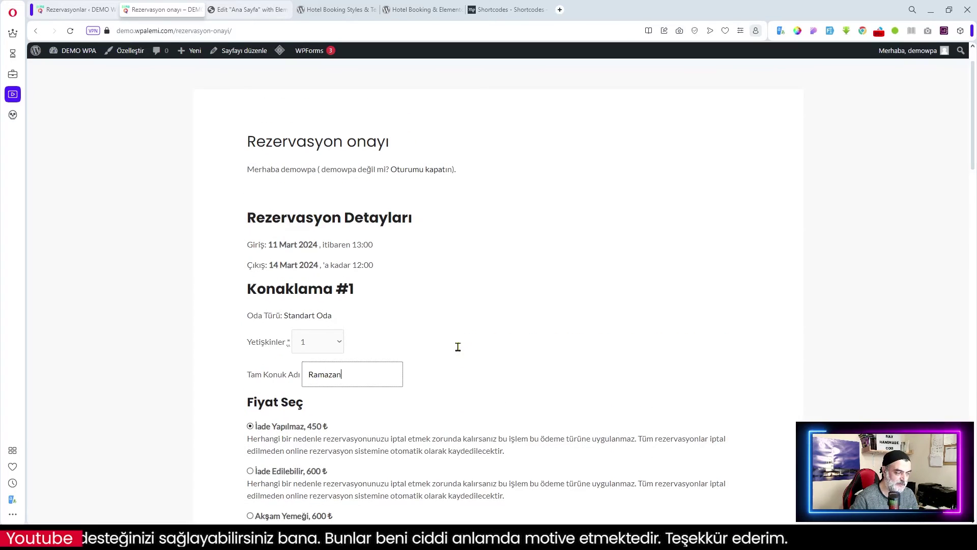
pyautogui.scroll(-2, 420, 366)
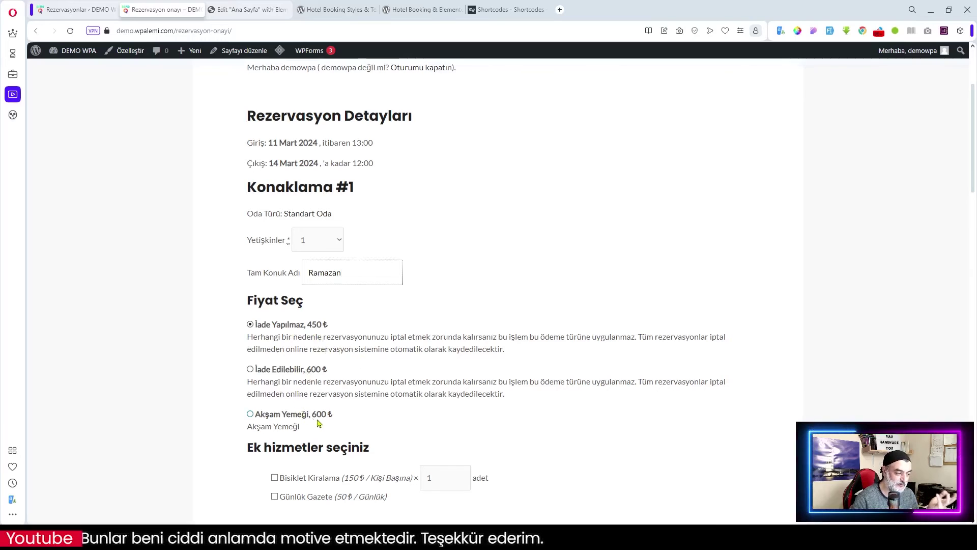
pyautogui.scroll(-2, 362, 412)
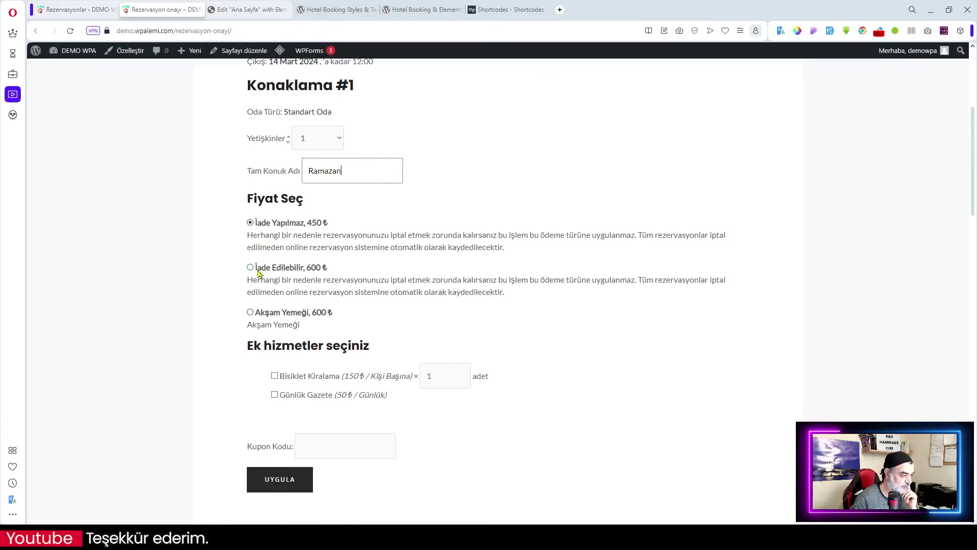
pyautogui.click(275, 270)
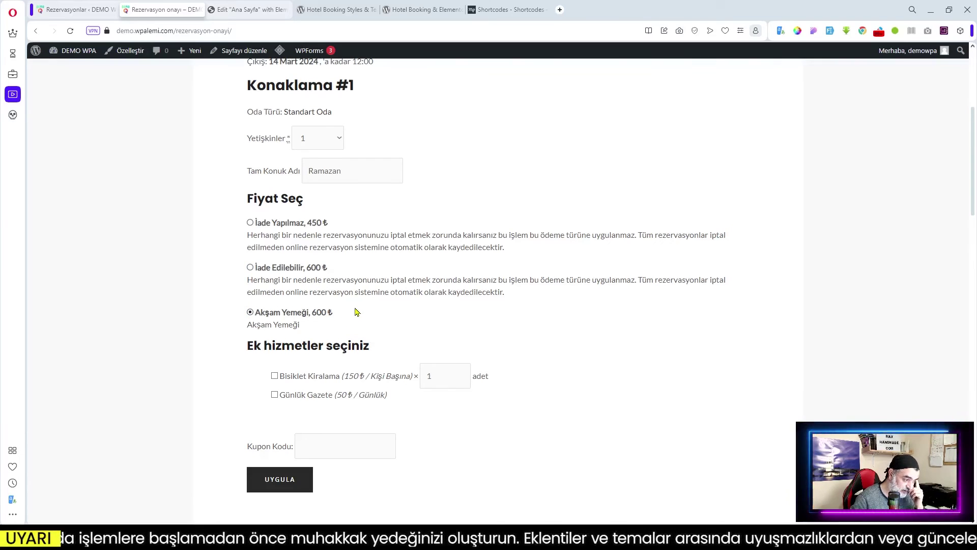
pyautogui.press('Up')
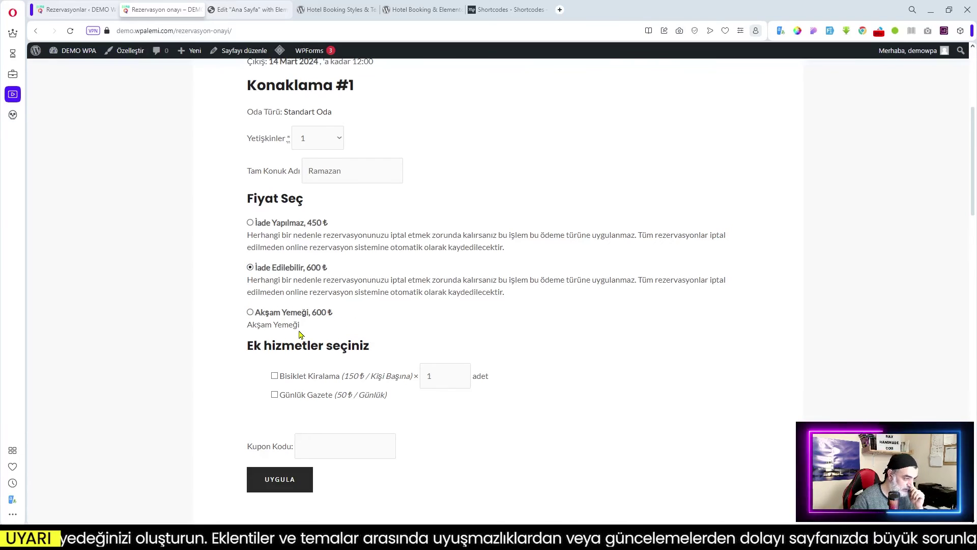
pyautogui.click(250, 311)
pyautogui.click(275, 376)
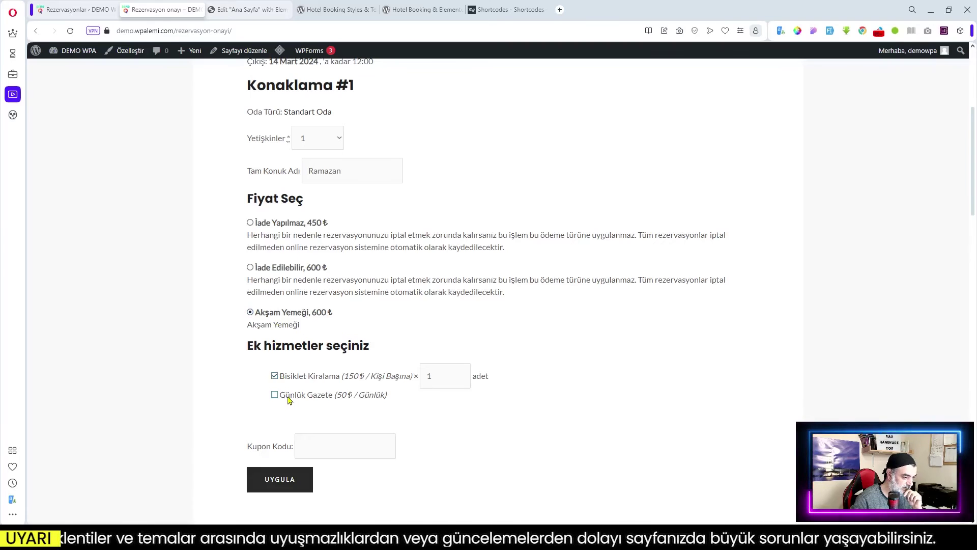
pyautogui.click(275, 395)
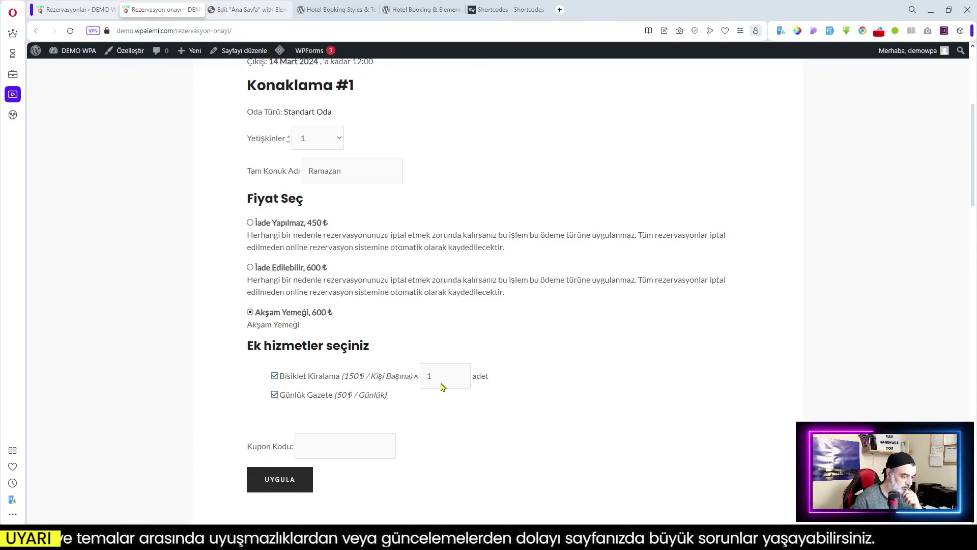
pyautogui.click(462, 373)
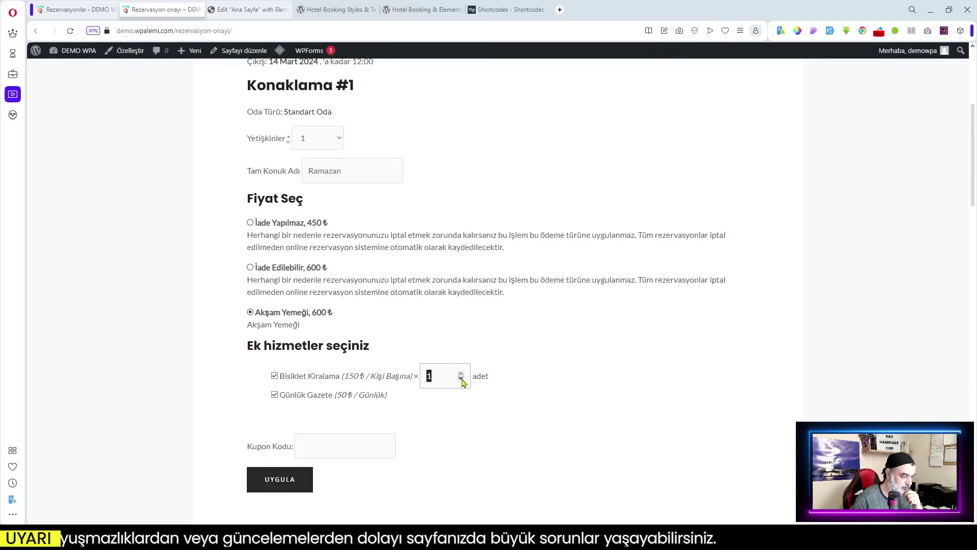
pyautogui.click(456, 409)
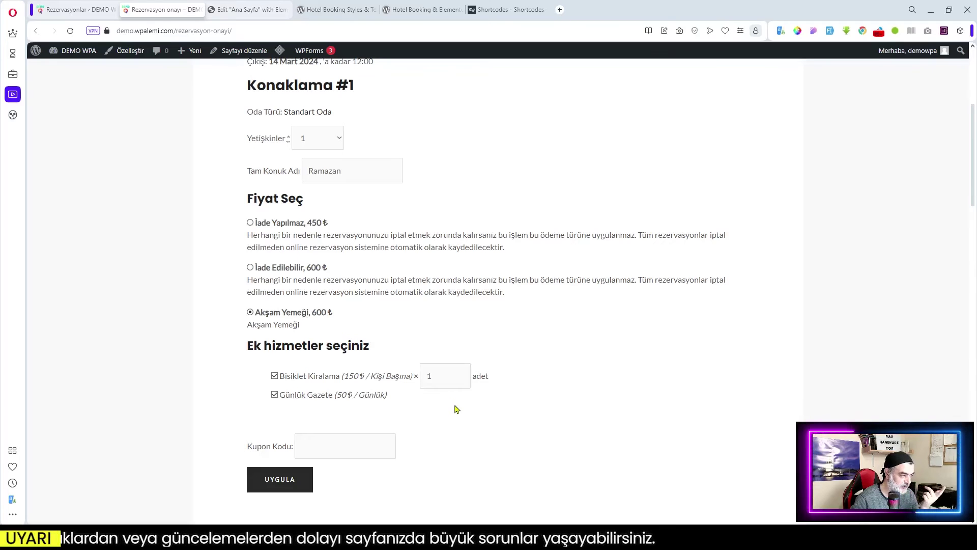
# - Review the Fiyat dökümü and select Doğrudan Banka Transferi as the payment method
pyautogui.scroll(-2, 457, 409)
pyautogui.scroll(-3, 420, 404)
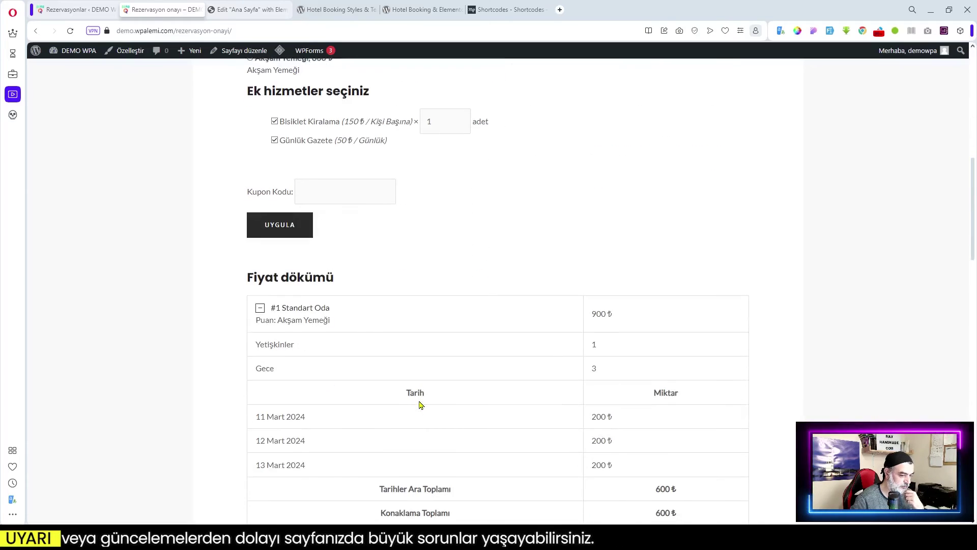
pyautogui.scroll(-2, 331, 300)
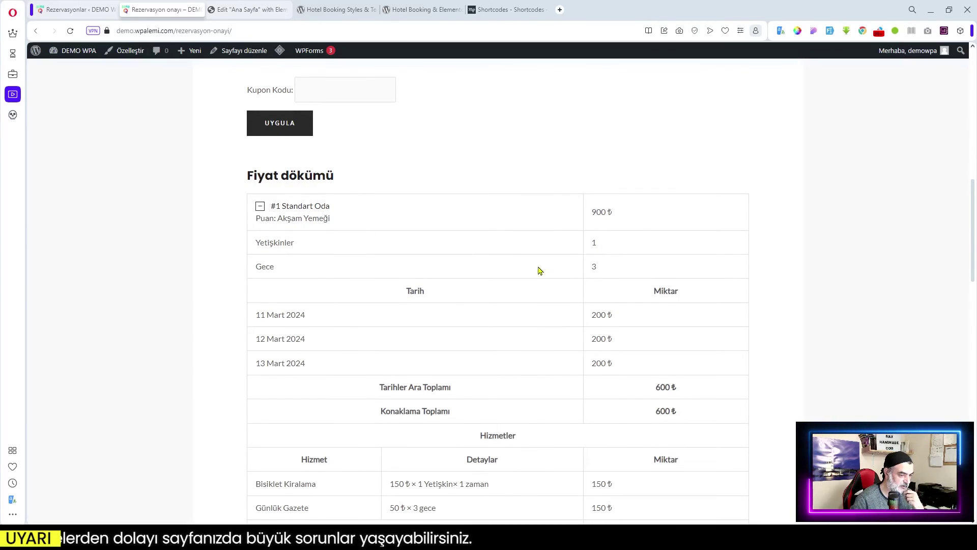
pyautogui.scroll(-2, 373, 311)
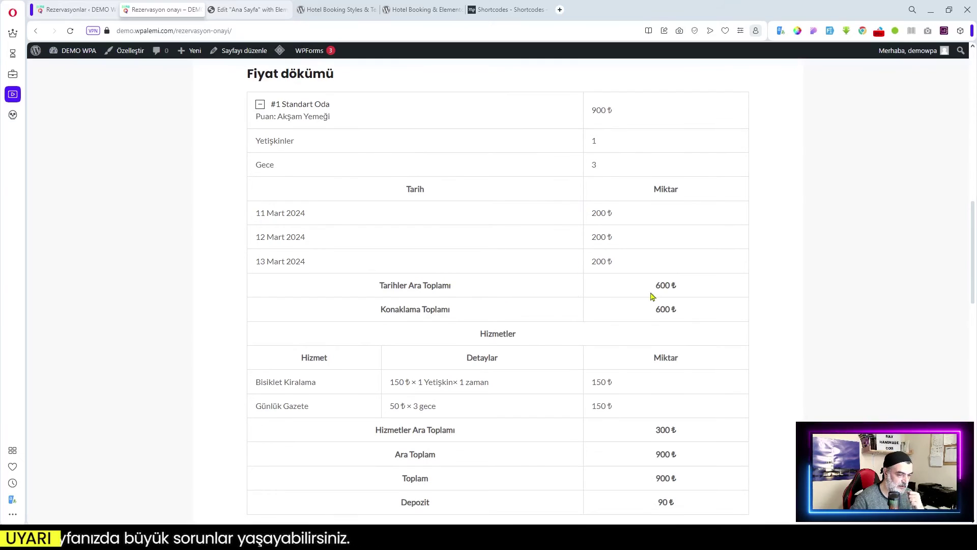
pyautogui.scroll(-1, 671, 322)
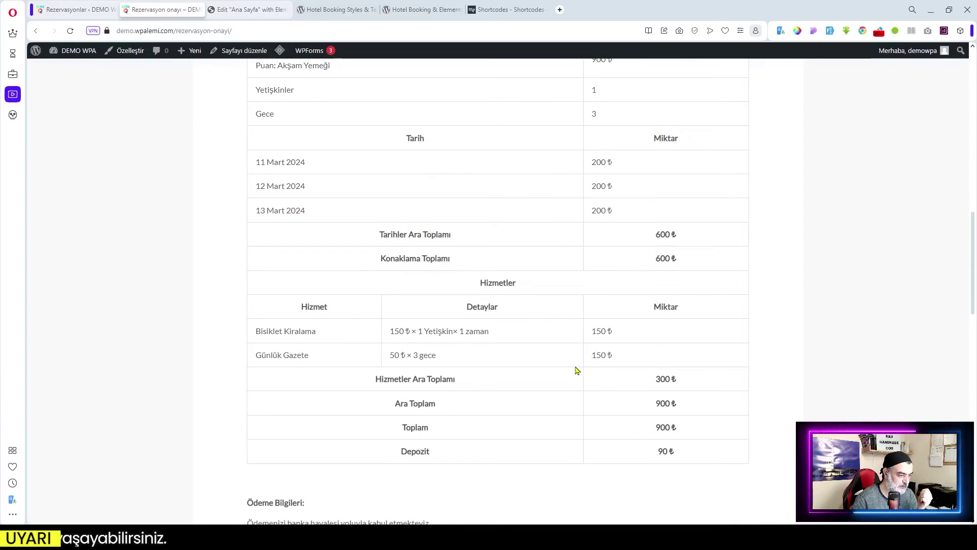
pyautogui.scroll(-2, 638, 361)
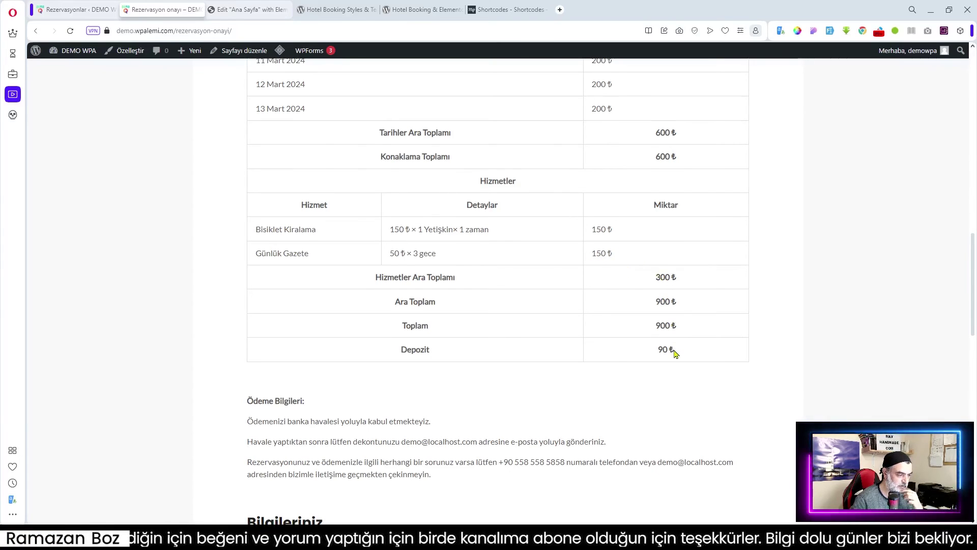
pyautogui.scroll(-3, 660, 366)
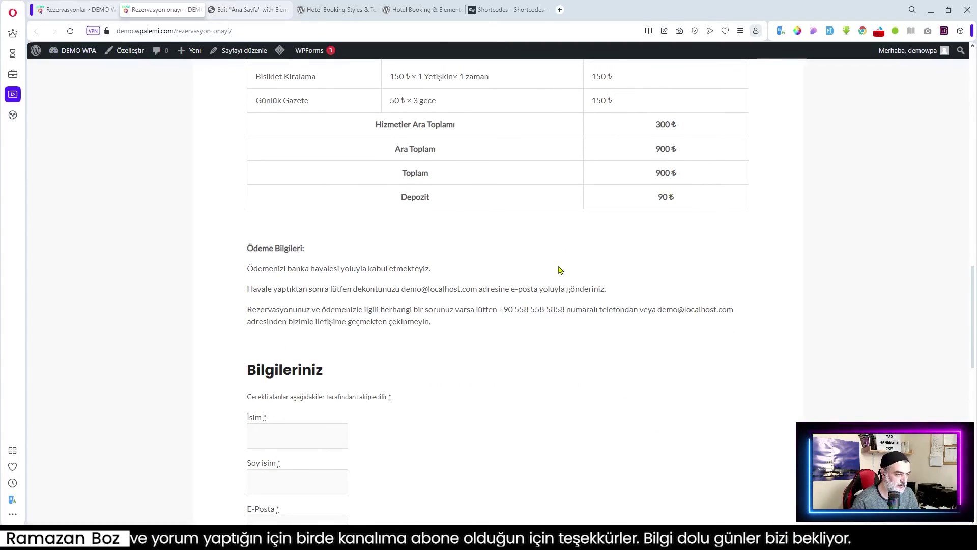
pyautogui.scroll(-5, 323, 251)
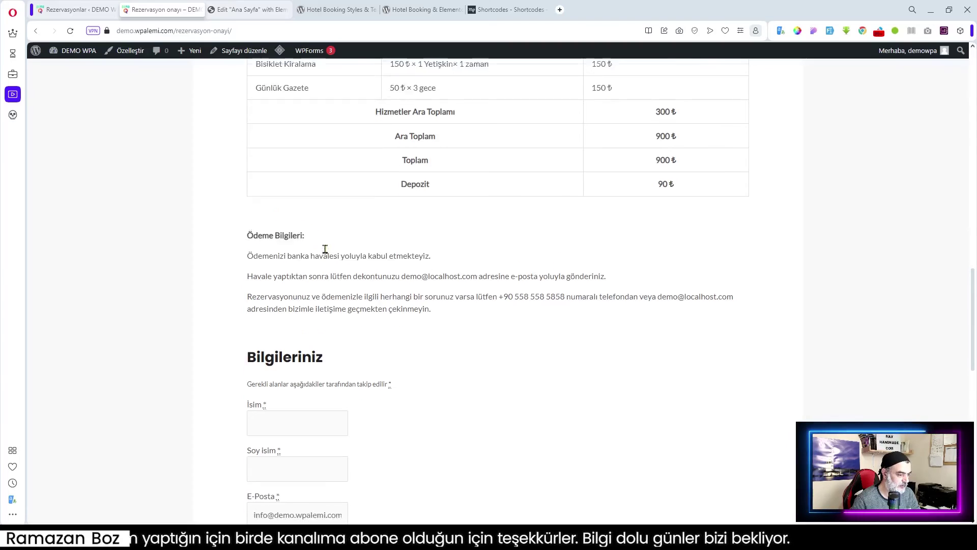
pyautogui.scroll(-5, 316, 239)
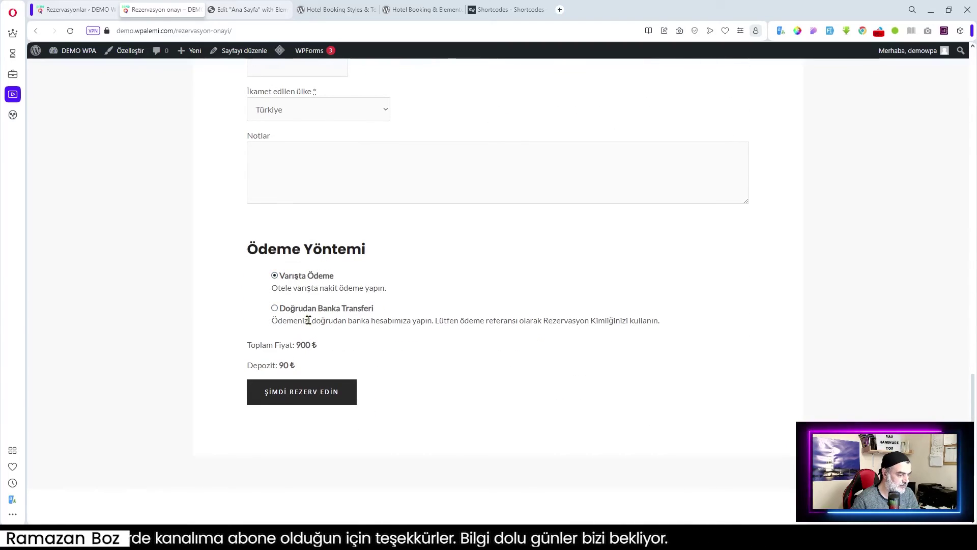
pyautogui.click(274, 308)
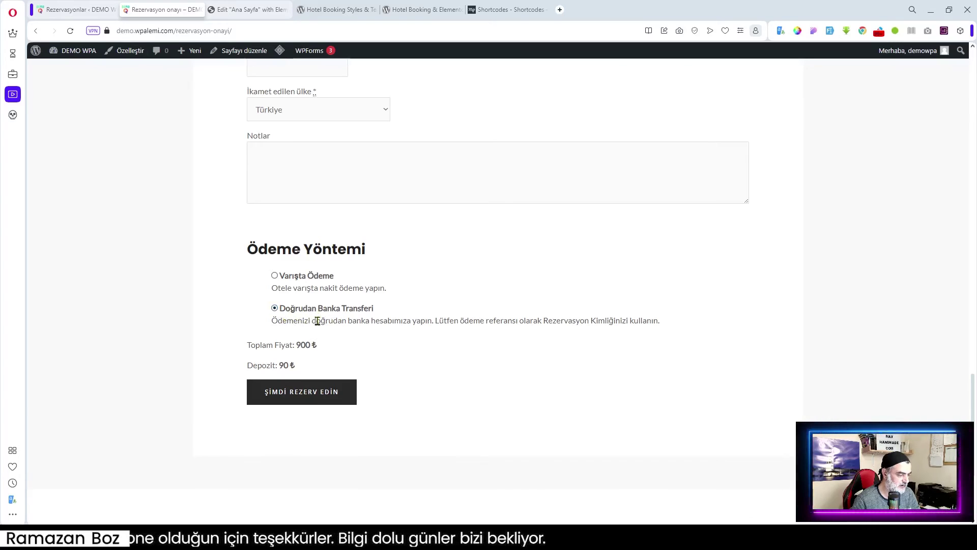
# - Submit ŞİMDİ REZERV EDİN to bring up the Bilgileriniz guest details form
pyautogui.scroll(-2, 356, 331)
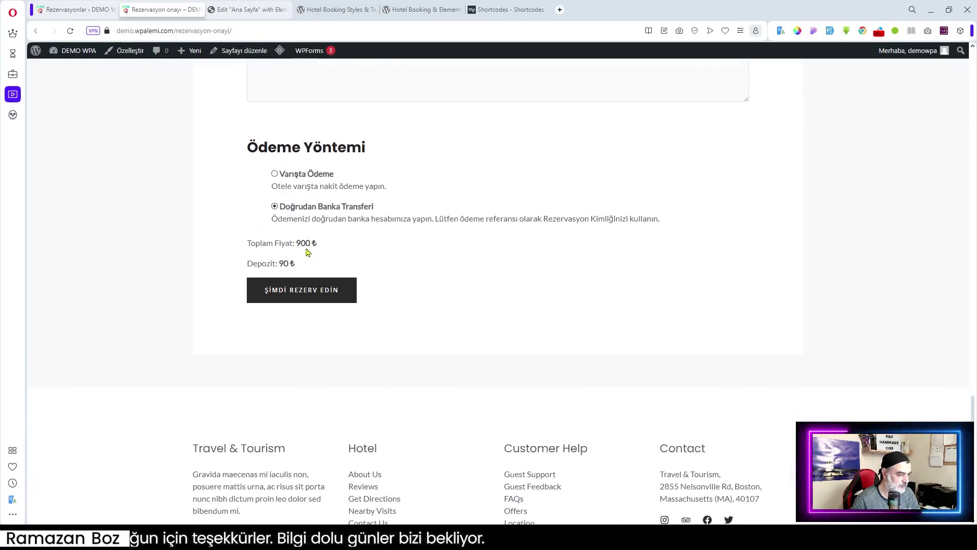
pyautogui.click(305, 296)
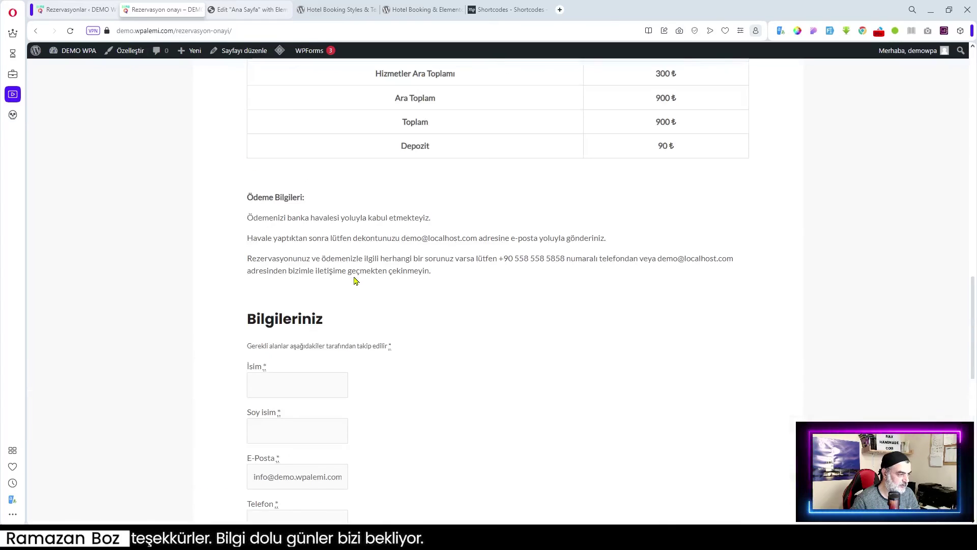
pyautogui.scroll(-1, 350, 280)
# - Enter the guest's first name, surname and phone number plus a 'Çok Güz' note, then submit the reservation
pyautogui.click(276, 182)
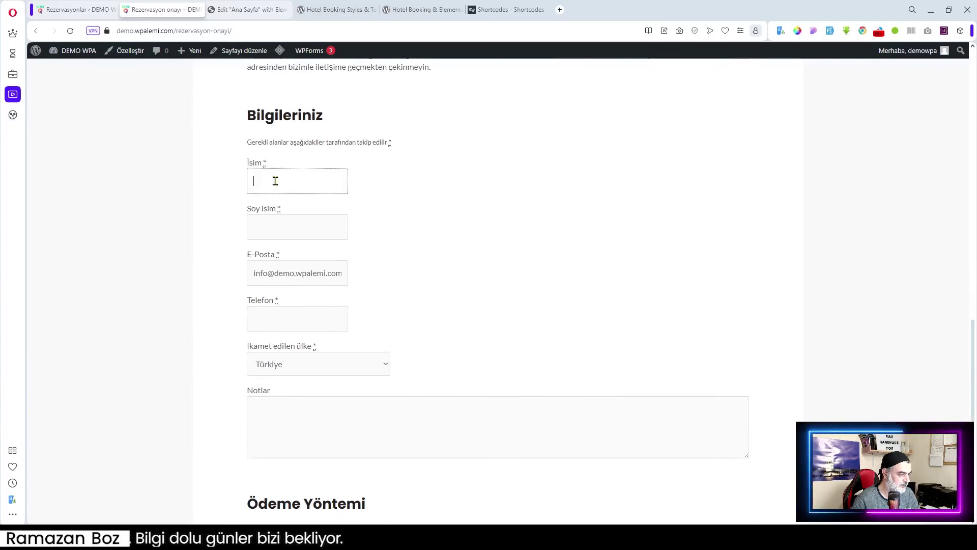
pyautogui.press('Tab')
pyautogui.click(316, 311)
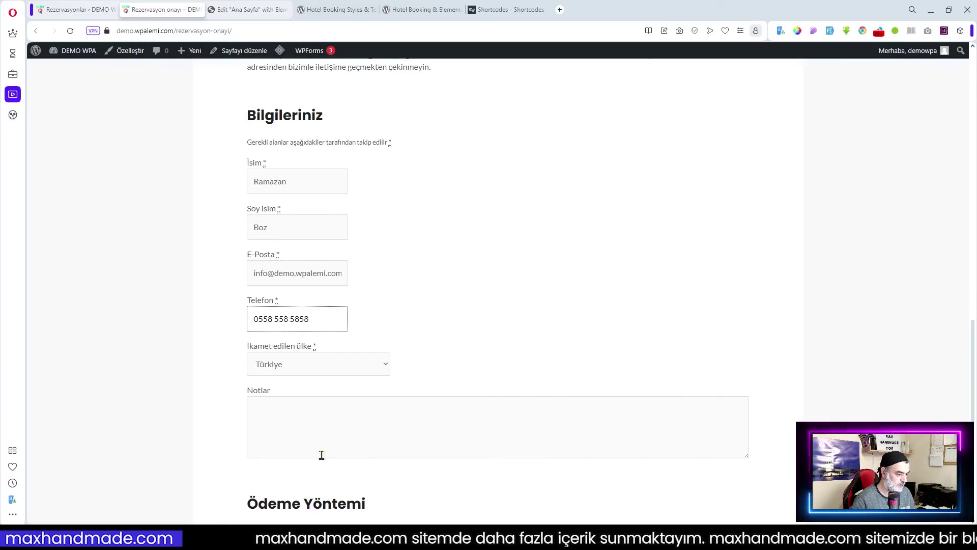
pyautogui.scroll(-4, 320, 455)
pyautogui.click(251, 207)
pyautogui.write('Çok Güzel')
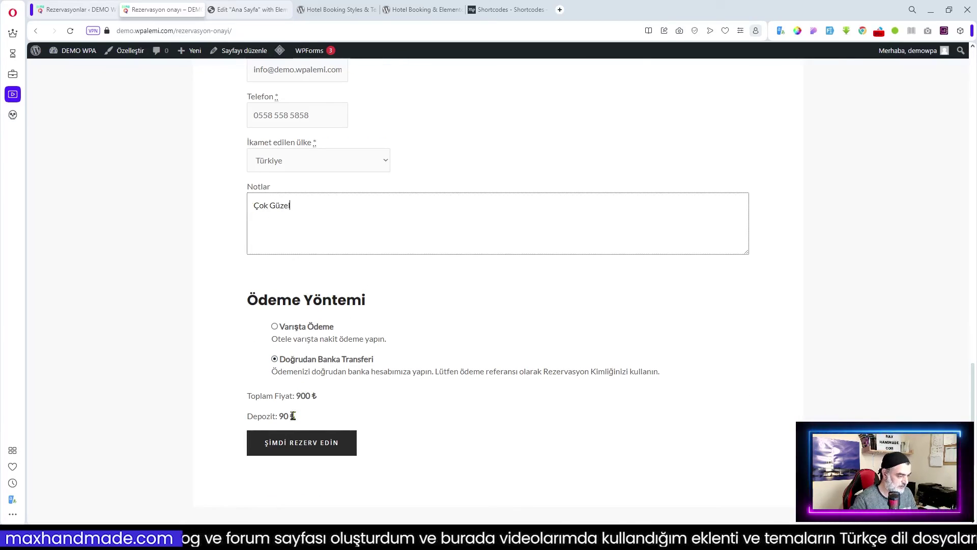
pyautogui.click(300, 442)
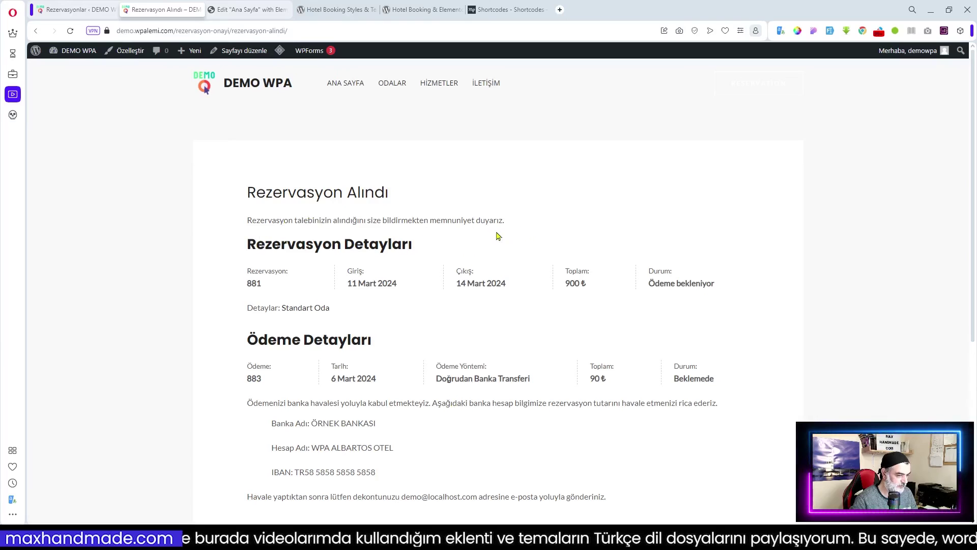
# - Reload Tüm Rezervasyonlar and match booking #881 against the confirmation page
pyautogui.scroll(-2, 366, 321)
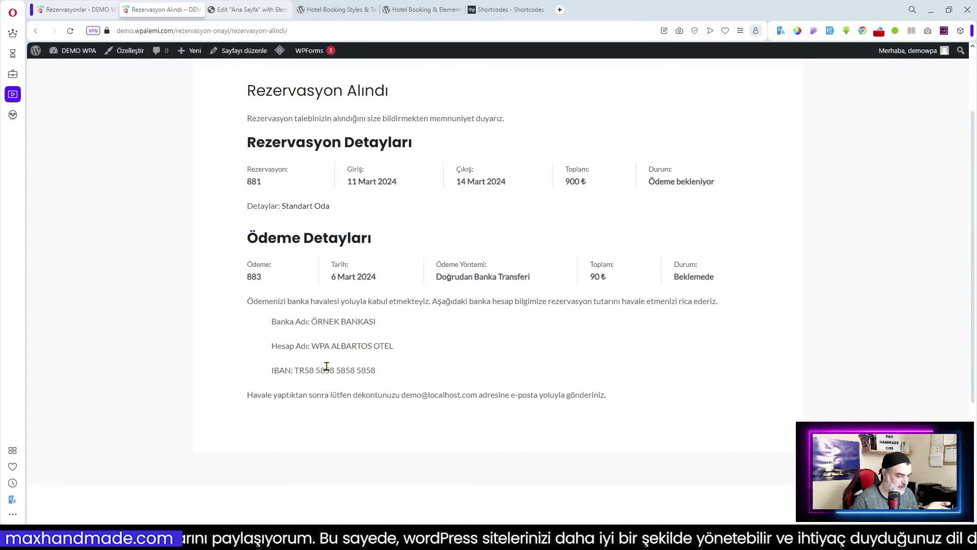
pyautogui.scroll(2, 505, 385)
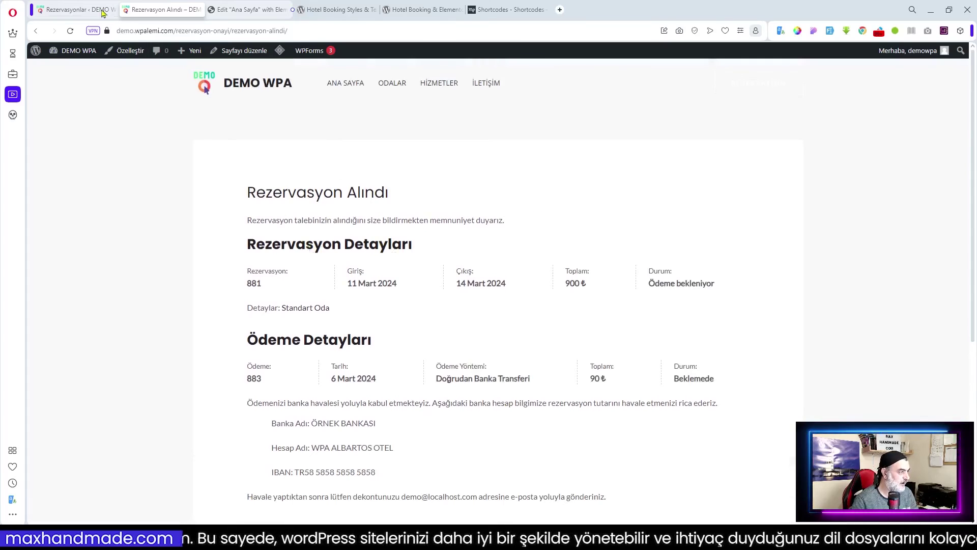
pyautogui.click(101, 10)
pyautogui.click(75, 230)
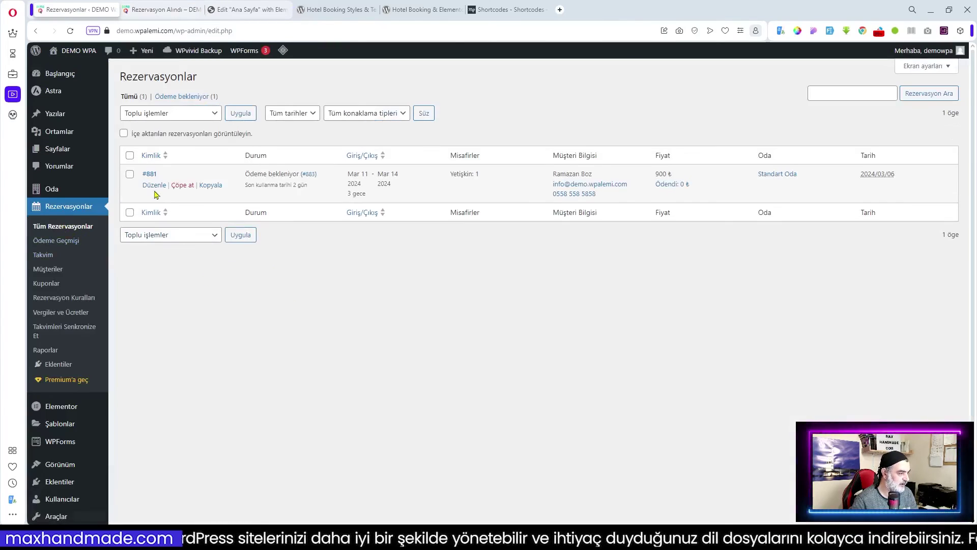
pyautogui.click(164, 6)
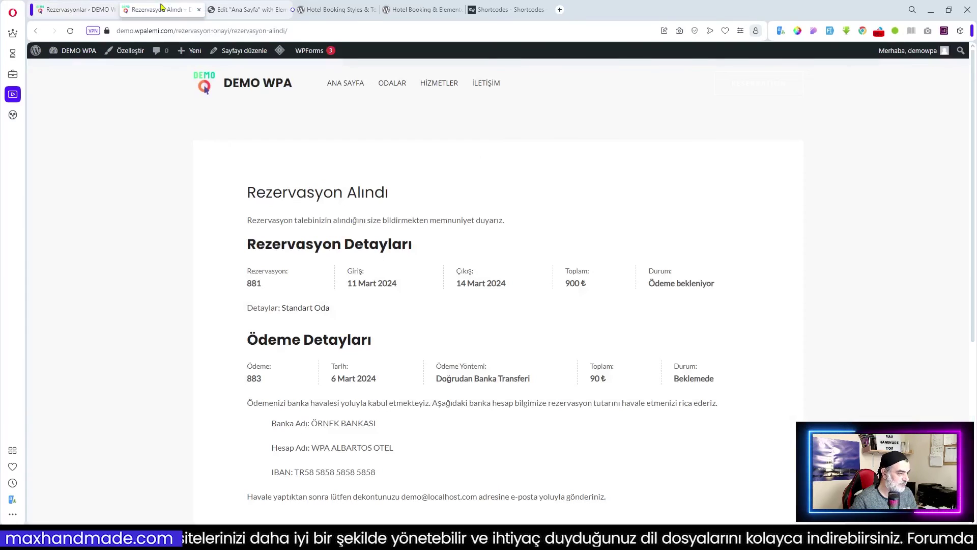
pyautogui.doubleClick(249, 283)
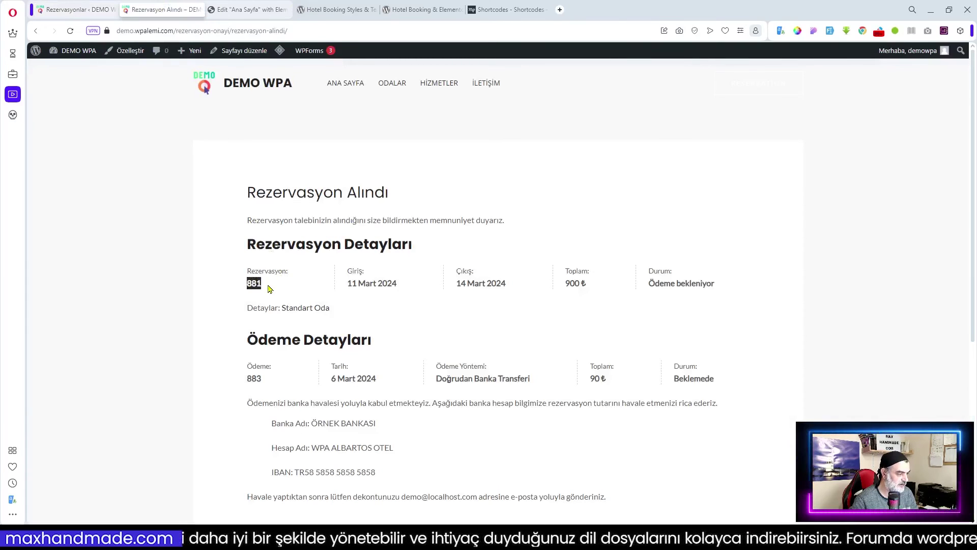
pyautogui.click(77, 9)
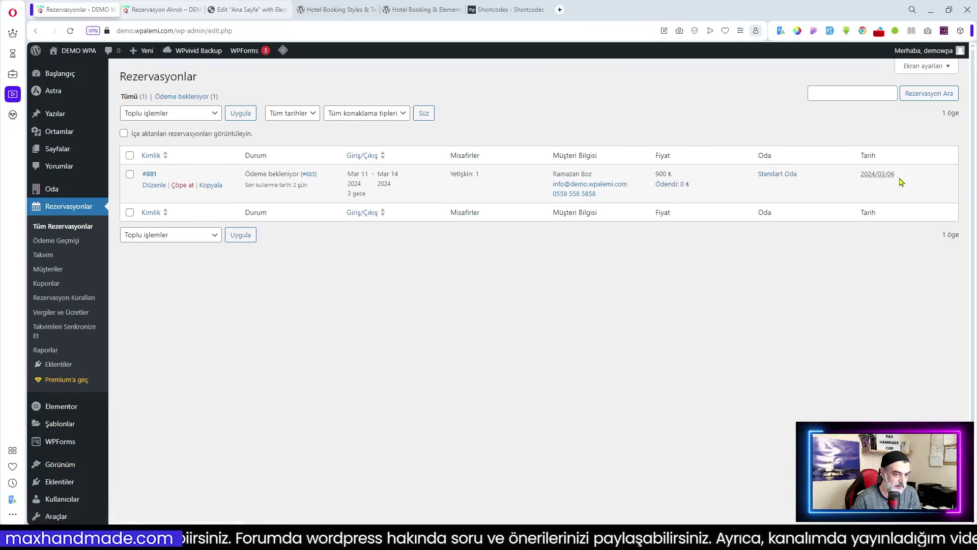
# - Browse the Ödeme Geçmişi, Takvim and Müşteriler pages
pyautogui.click(64, 246)
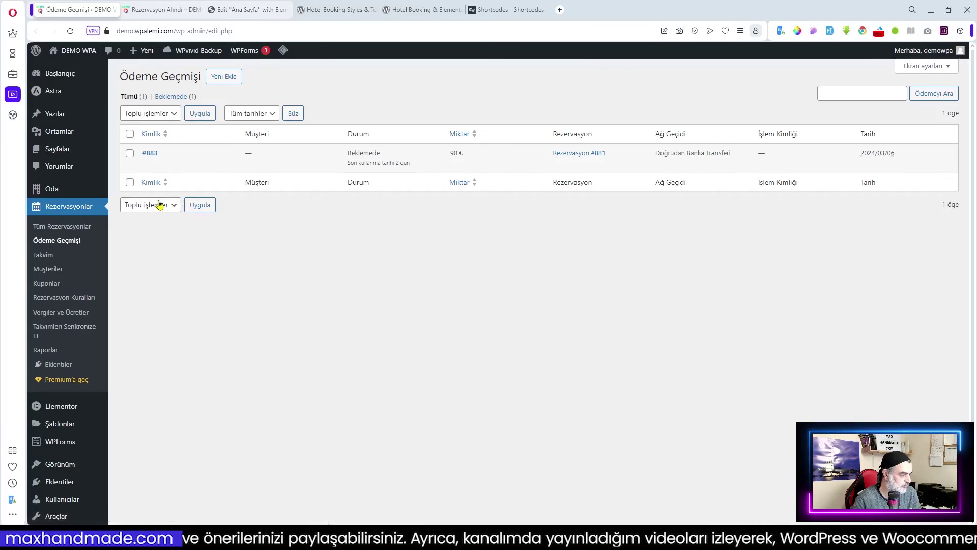
pyautogui.click(43, 255)
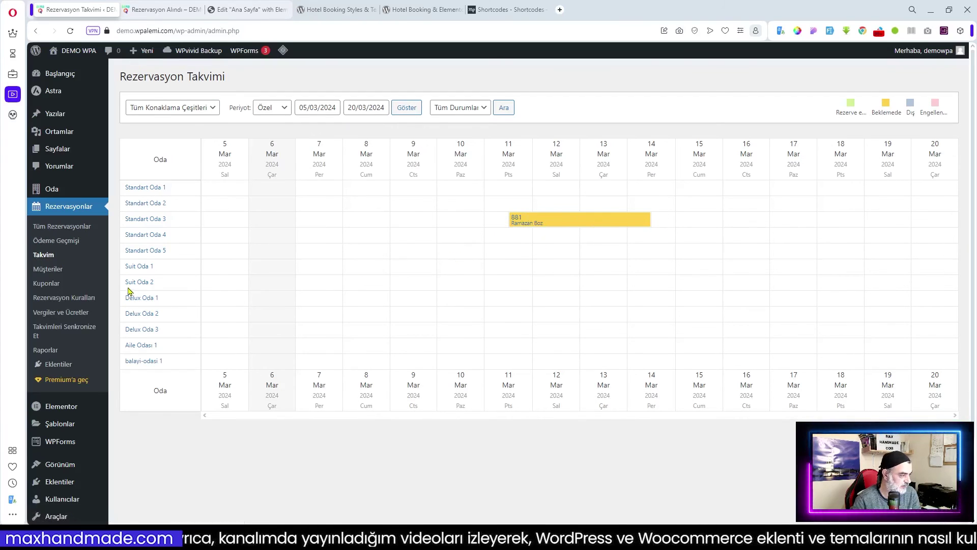
pyautogui.click(104, 272)
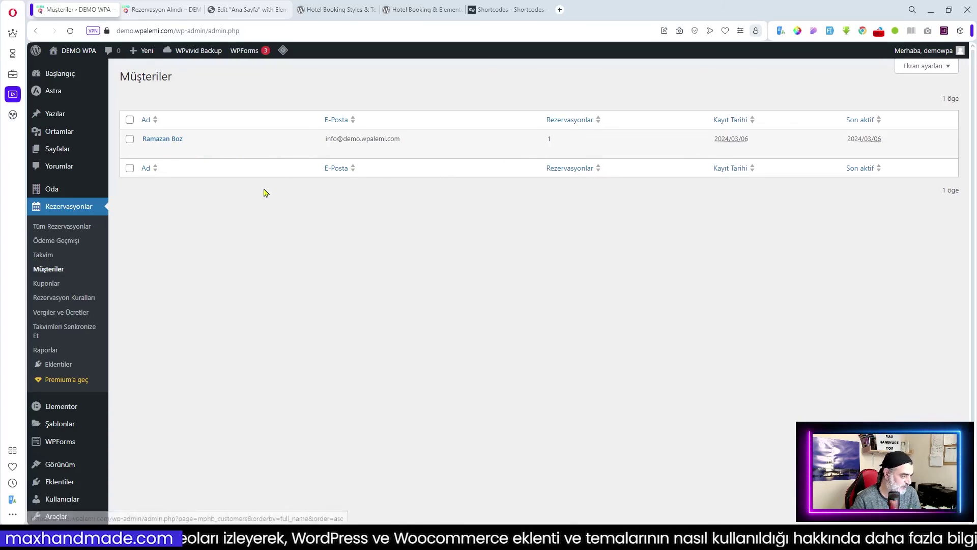
# - Start a new coupon limited to Standart Oda, then go to Rezervasyon Kuralları
pyautogui.click(64, 291)
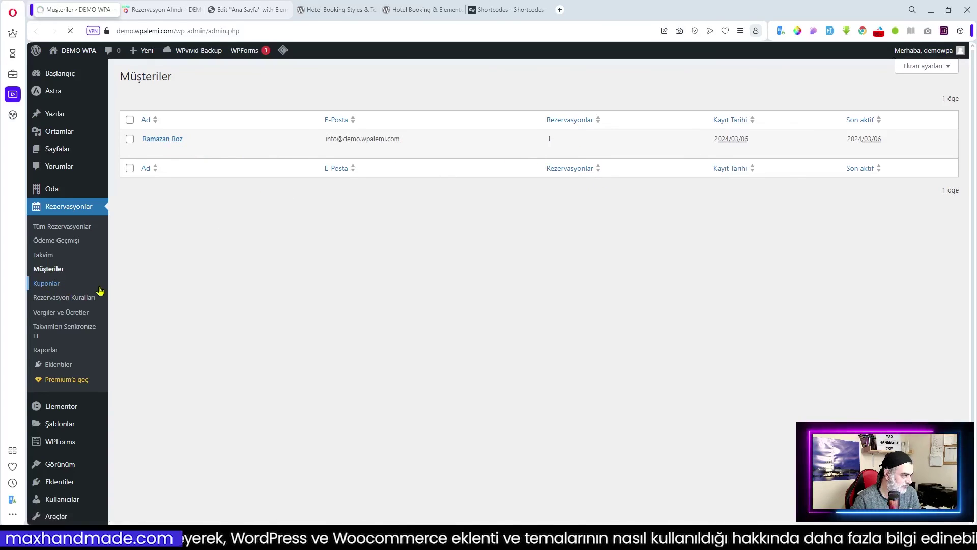
pyautogui.click(186, 79)
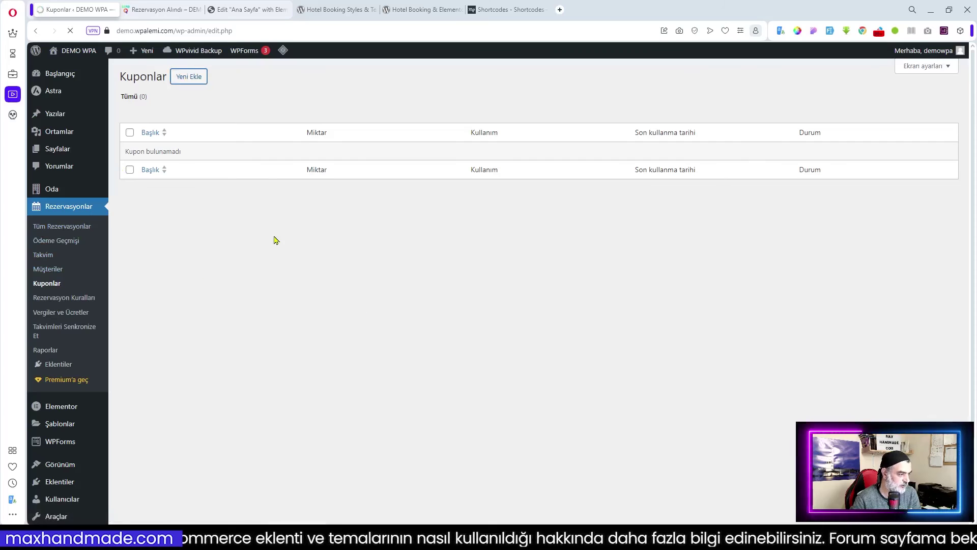
pyautogui.scroll(-3, 384, 257)
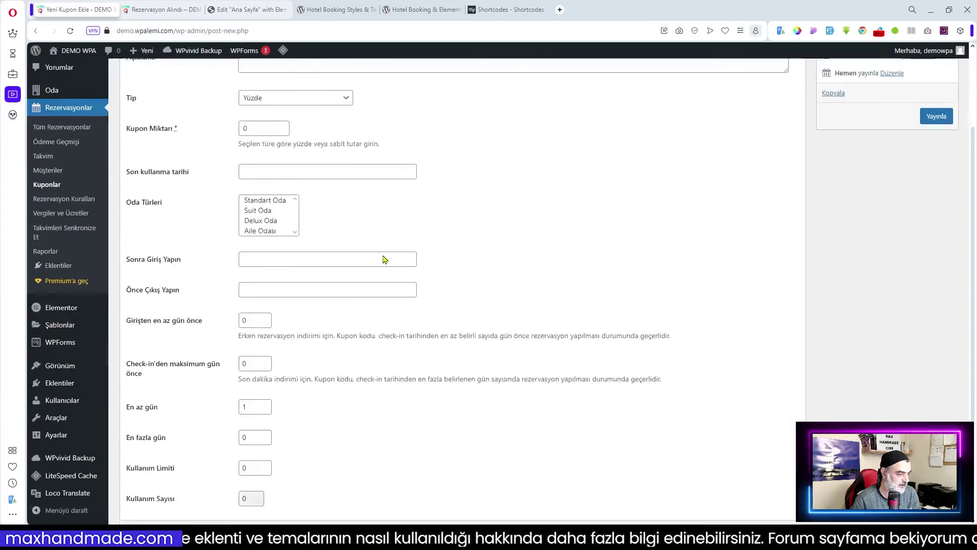
pyautogui.scroll(1, 423, 264)
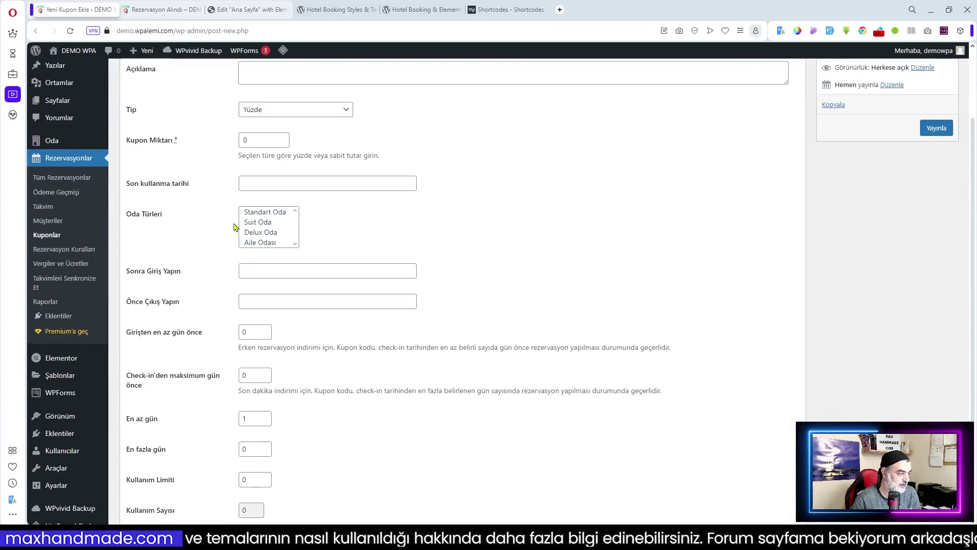
pyautogui.click(255, 212)
pyautogui.scroll(2, 426, 311)
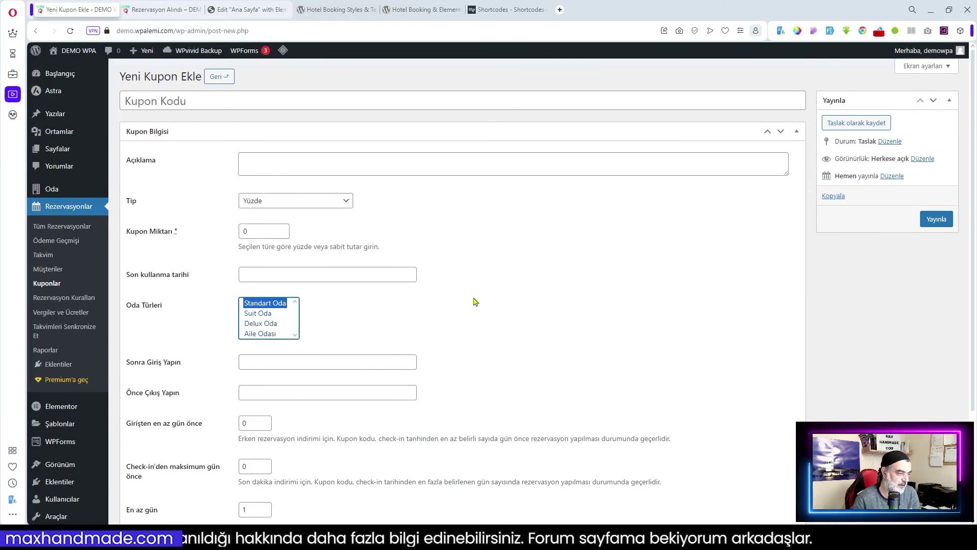
pyautogui.scroll(-3, 464, 291)
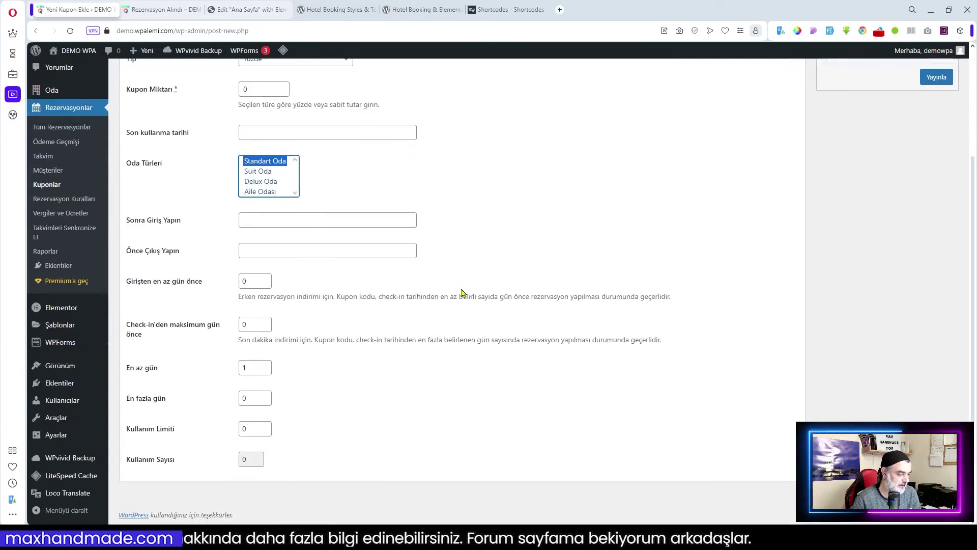
pyautogui.scroll(3, 464, 291)
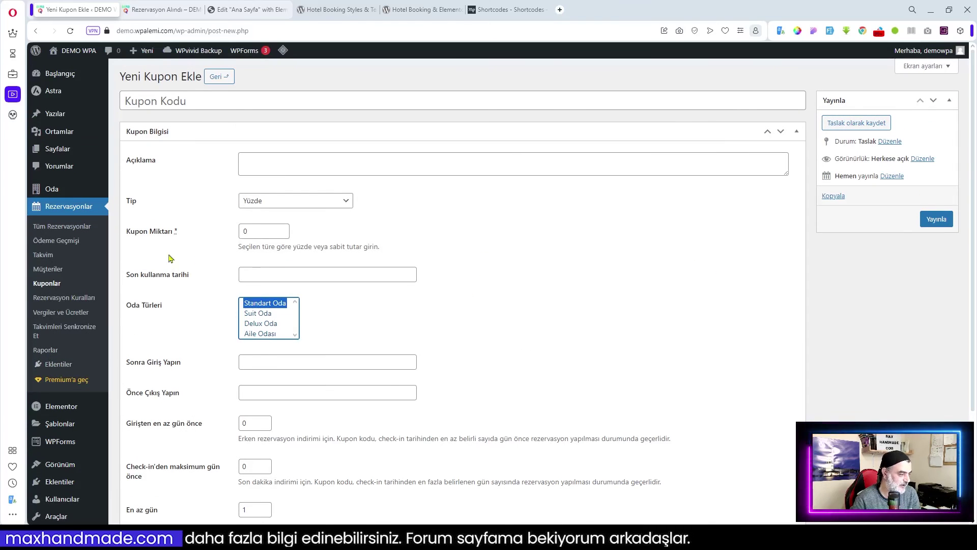
pyautogui.click(64, 297)
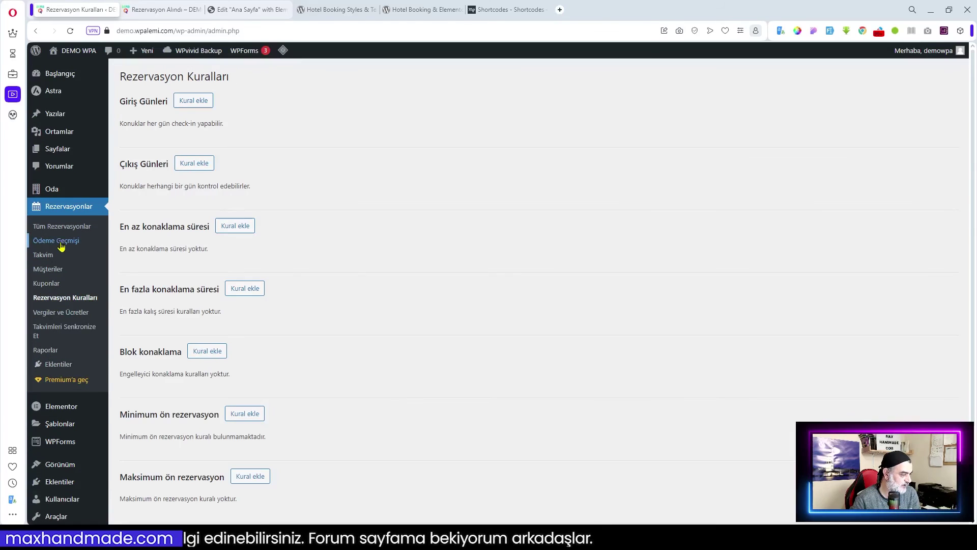
# - Check Takvimleri Senkronize Et and return to Ödeme Geçmişi showing payment #883
pyautogui.click(56, 242)
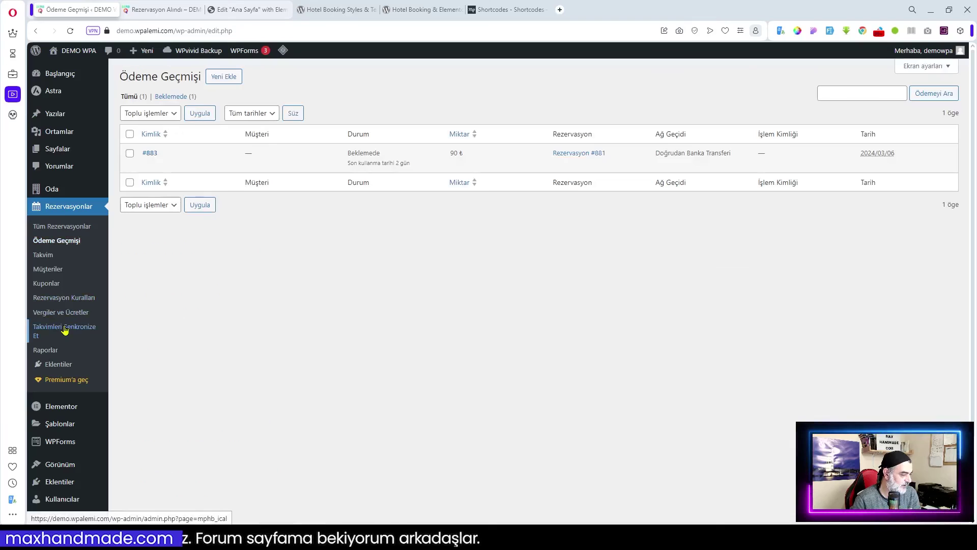
pyautogui.click(63, 331)
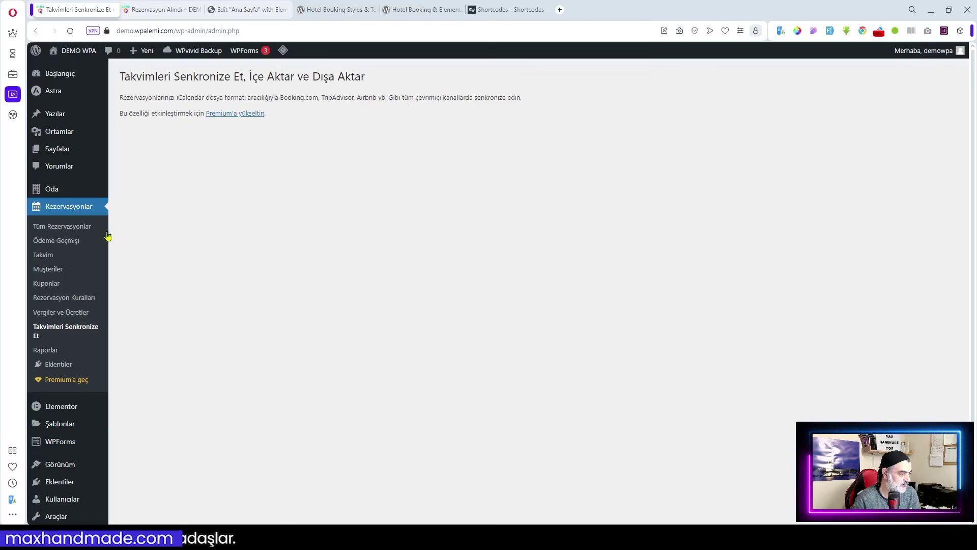
pyautogui.click(55, 240)
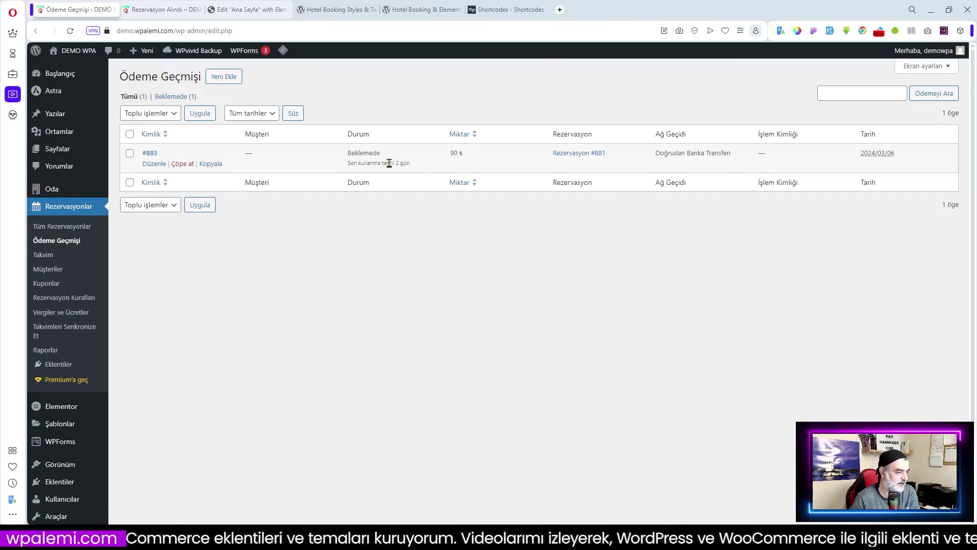
# - Start a new payment via Doğrudan Banka Transferi linked to booking 881
pyautogui.click(227, 77)
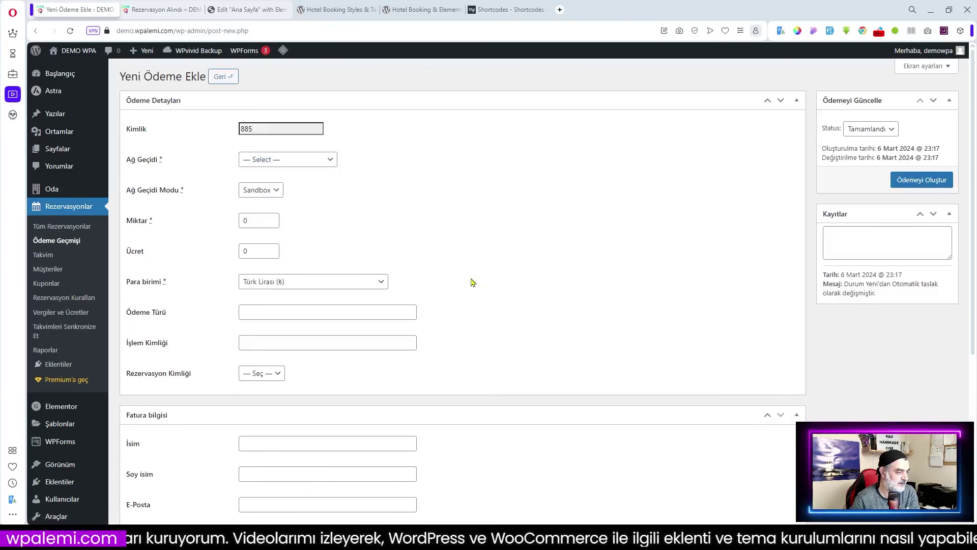
pyautogui.click(290, 160)
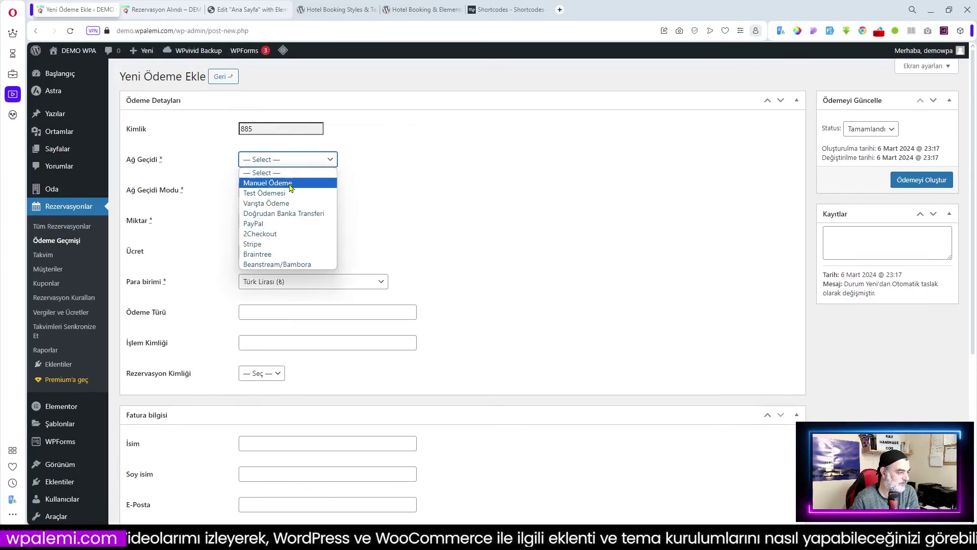
pyautogui.click(291, 214)
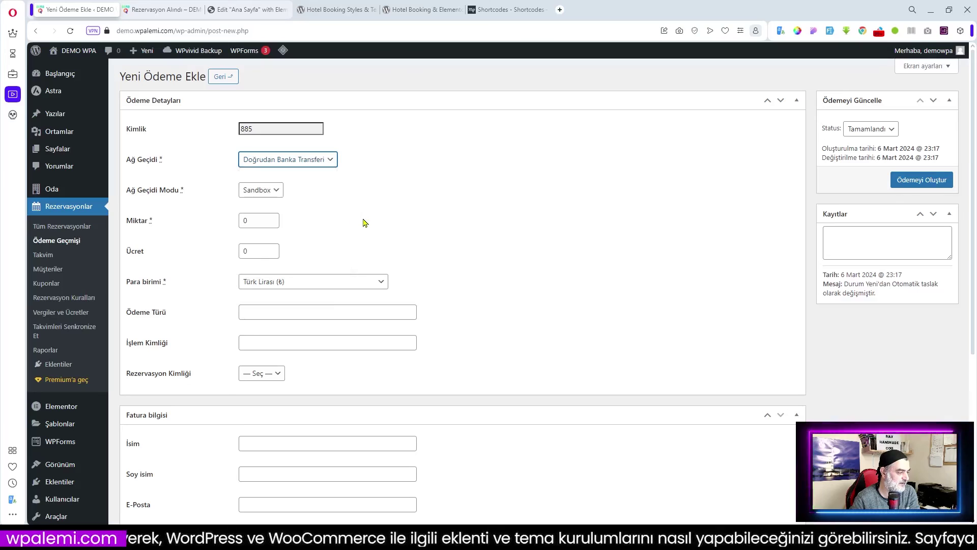
pyautogui.click(270, 375)
pyautogui.click(263, 398)
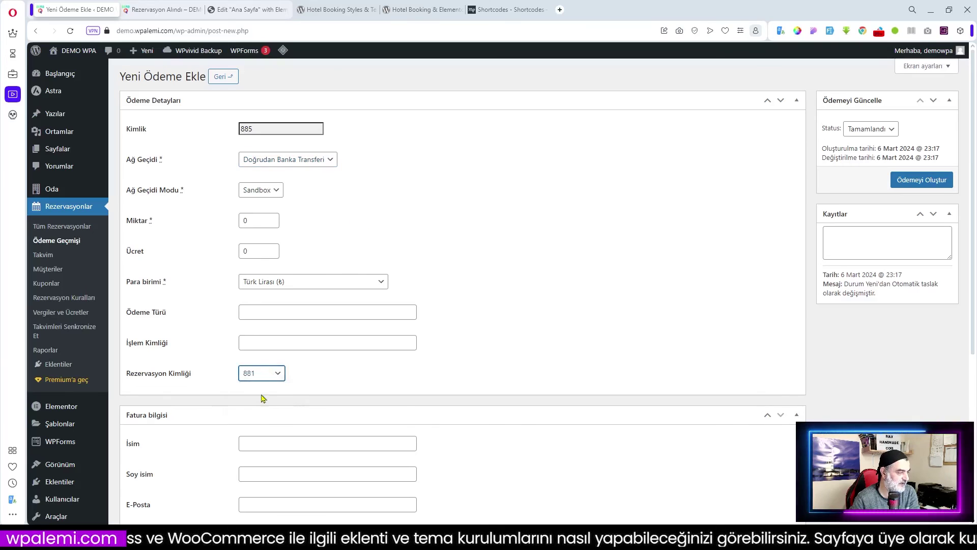
pyautogui.click(162, 10)
pyautogui.click(270, 286)
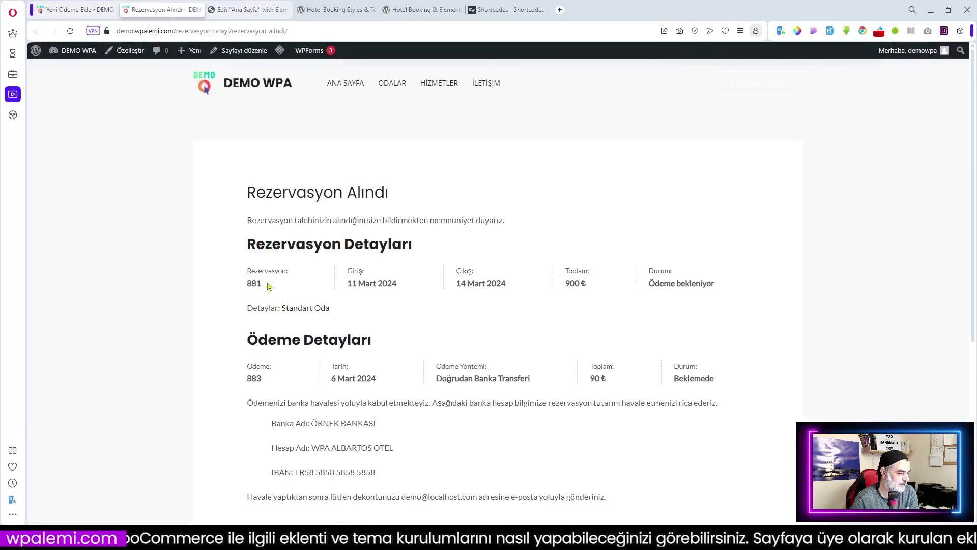
# - Set gateway mode Canlı, amount 90 and payment type Banka
pyautogui.click(107, 8)
pyautogui.moveTo(253, 220); pyautogui.dragTo(203, 227)
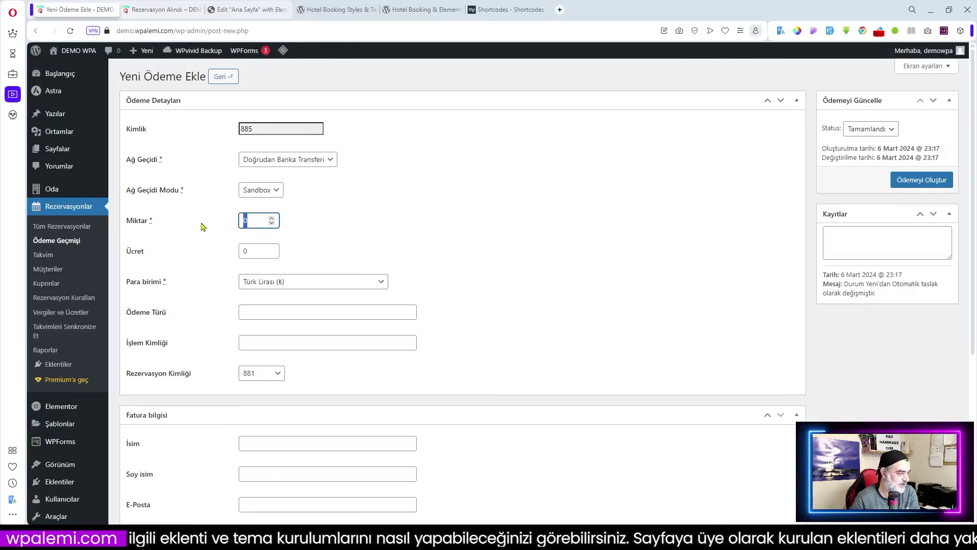
pyautogui.click(275, 190)
pyautogui.click(267, 212)
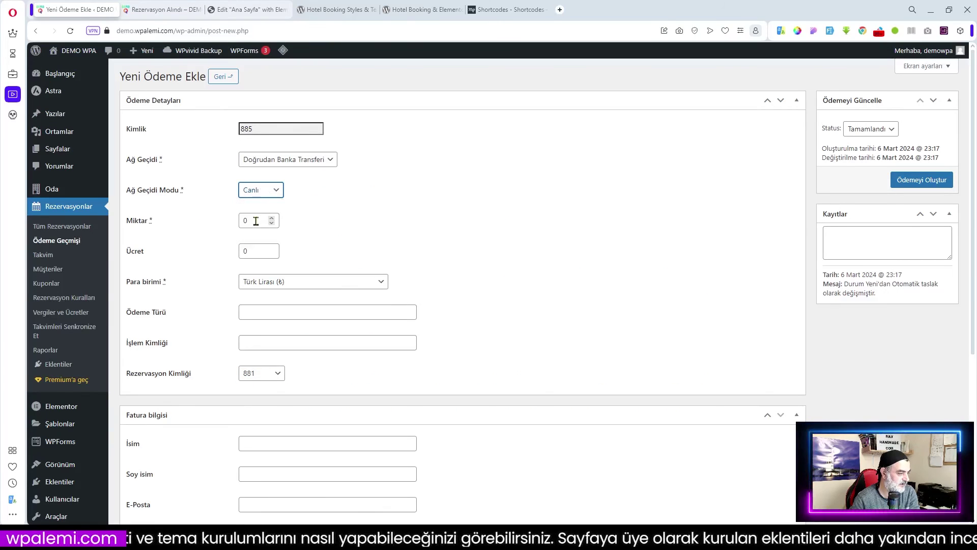
pyautogui.doubleClick(257, 220)
pyautogui.write('9')
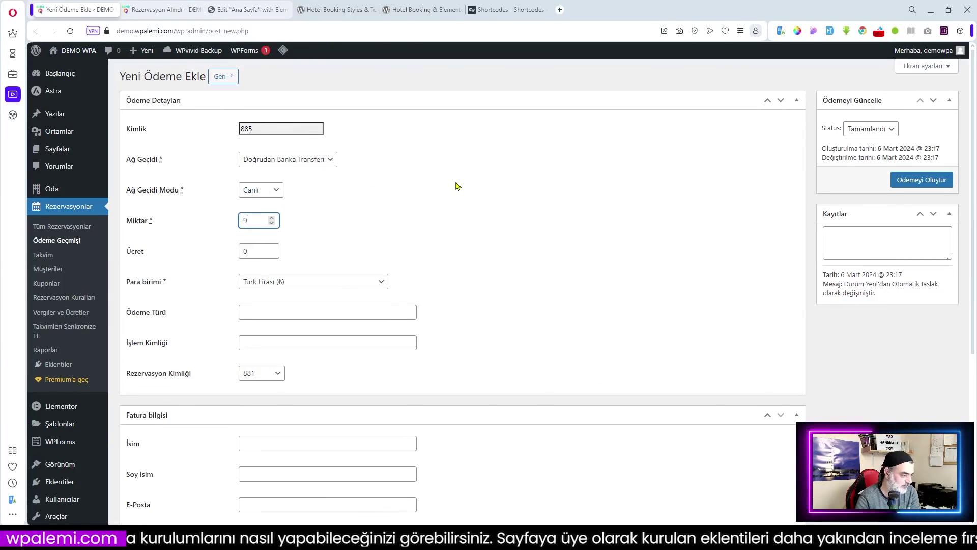
pyautogui.write('0')
pyautogui.click(279, 308)
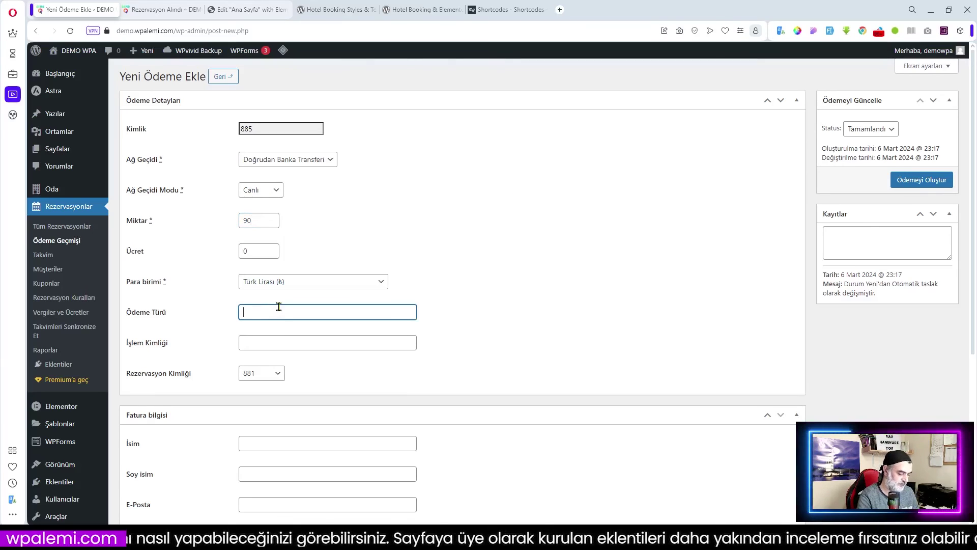
pyautogui.write('Banka')
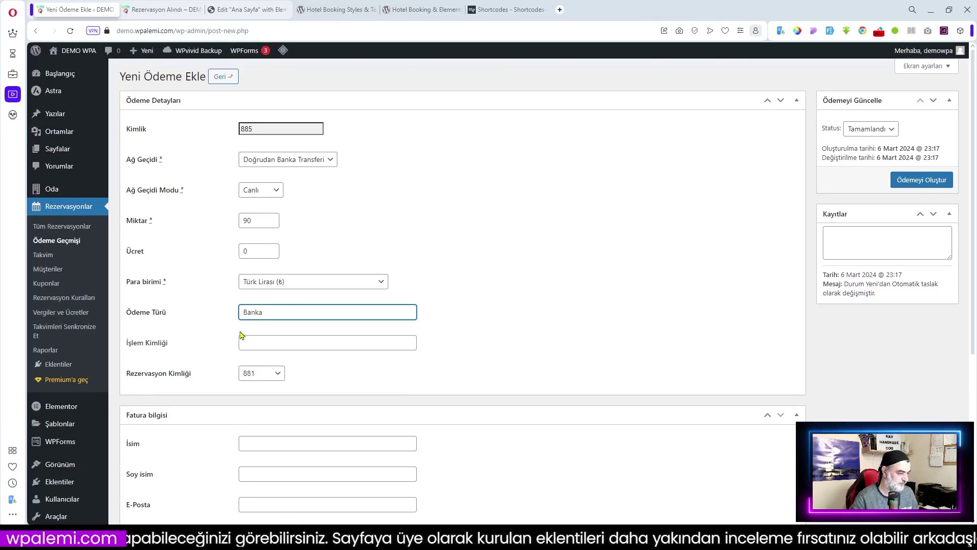
pyautogui.click(276, 342)
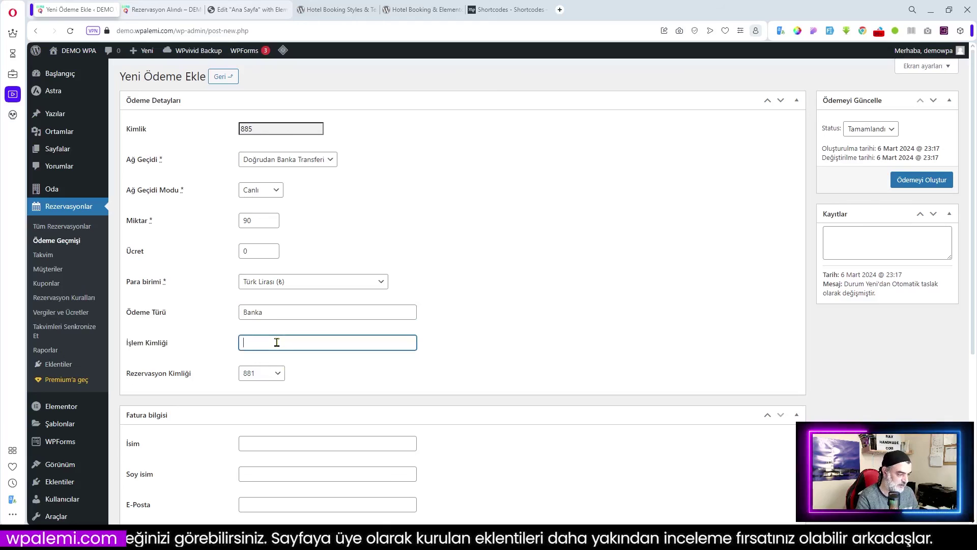
pyautogui.click(512, 332)
pyautogui.scroll(-4, 512, 327)
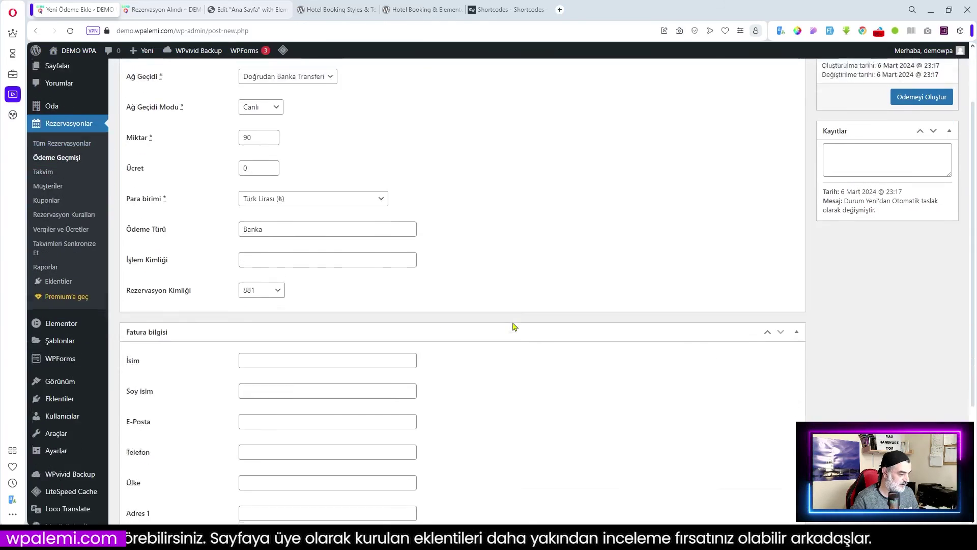
pyautogui.scroll(-1, 304, 301)
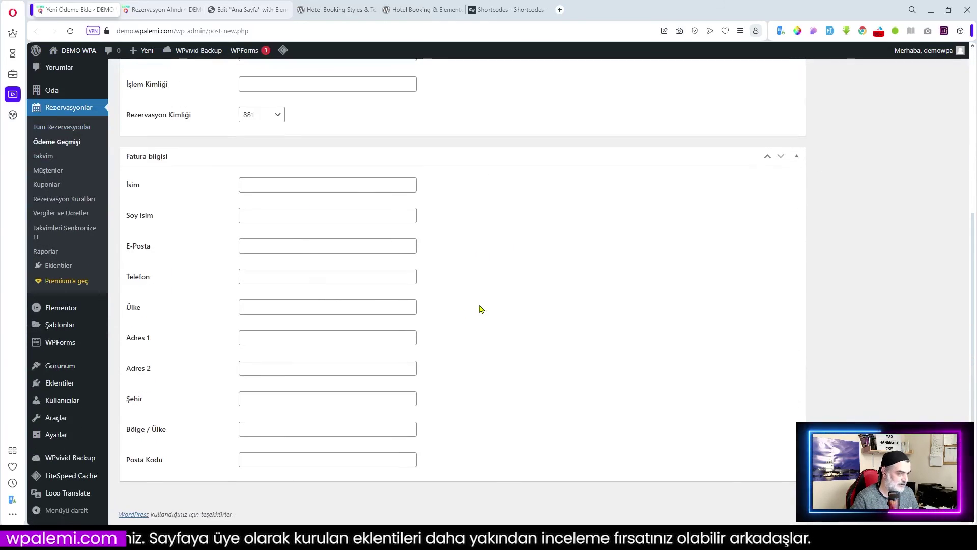
pyautogui.scroll(5, 480, 308)
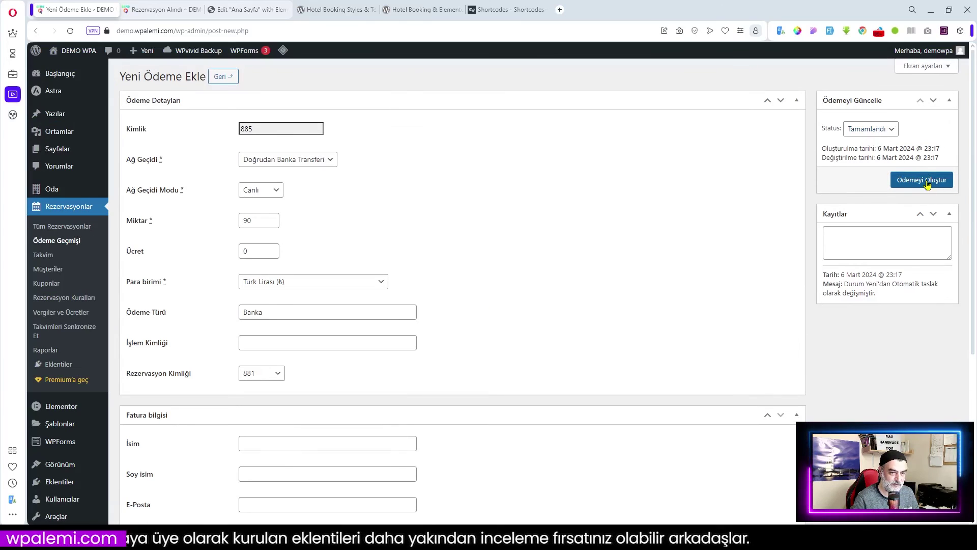
# - Save the 90 ₺ Tamamlandı payment and view booking #881 in Tüm Rezervasyonlar
pyautogui.click(927, 184)
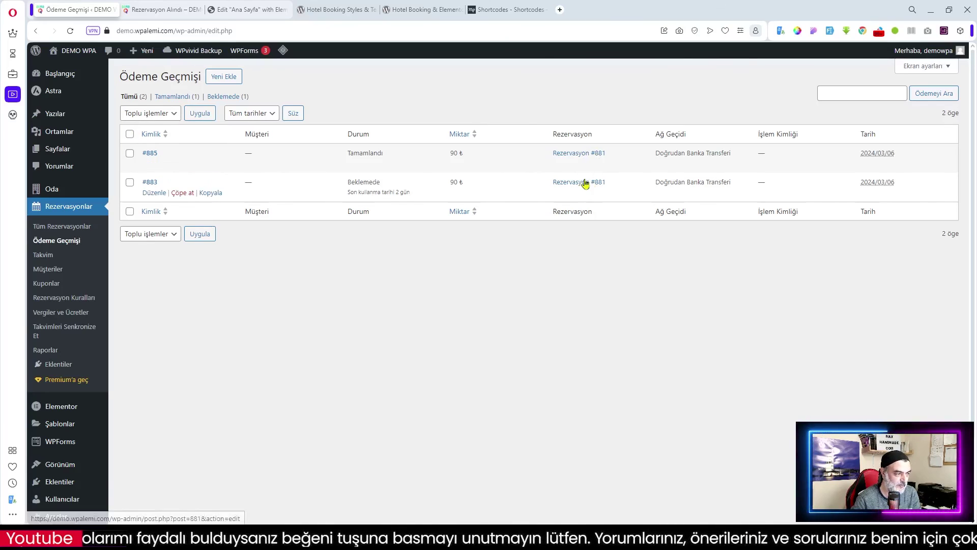
pyautogui.click(61, 227)
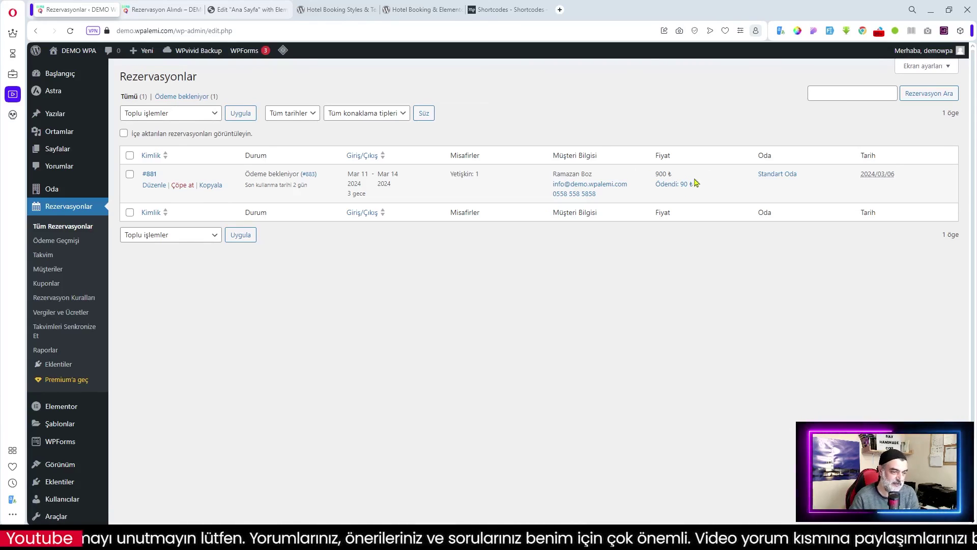
pyautogui.click(149, 174)
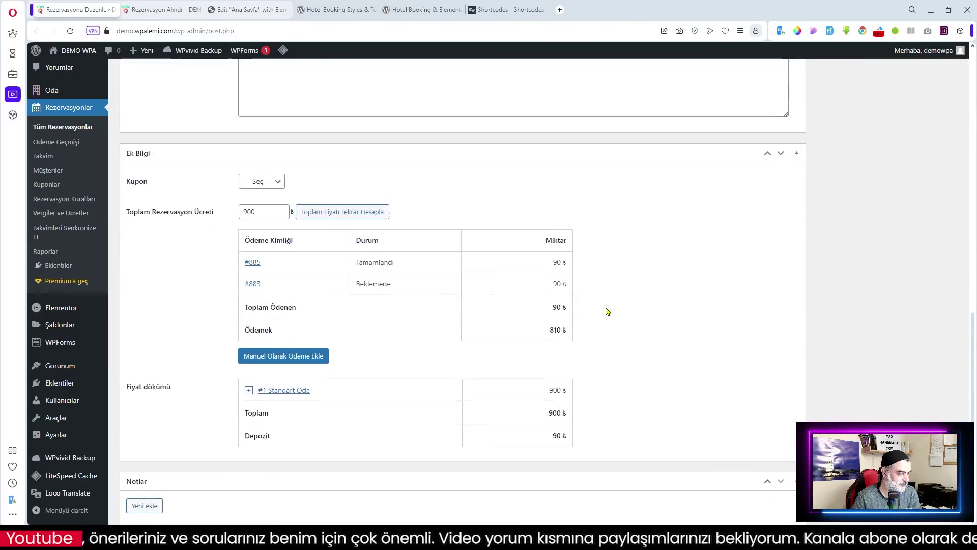
pyautogui.scroll(-1, 608, 309)
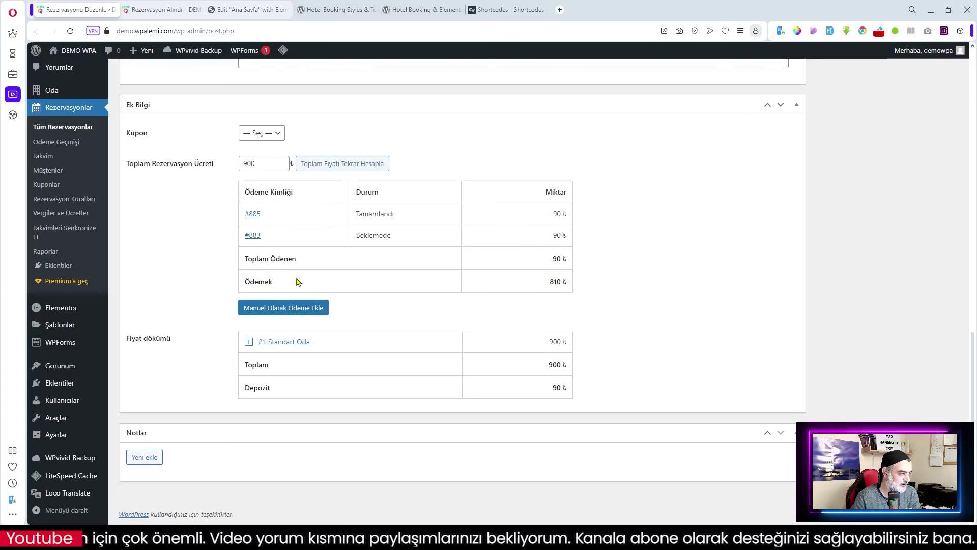
pyautogui.click(279, 134)
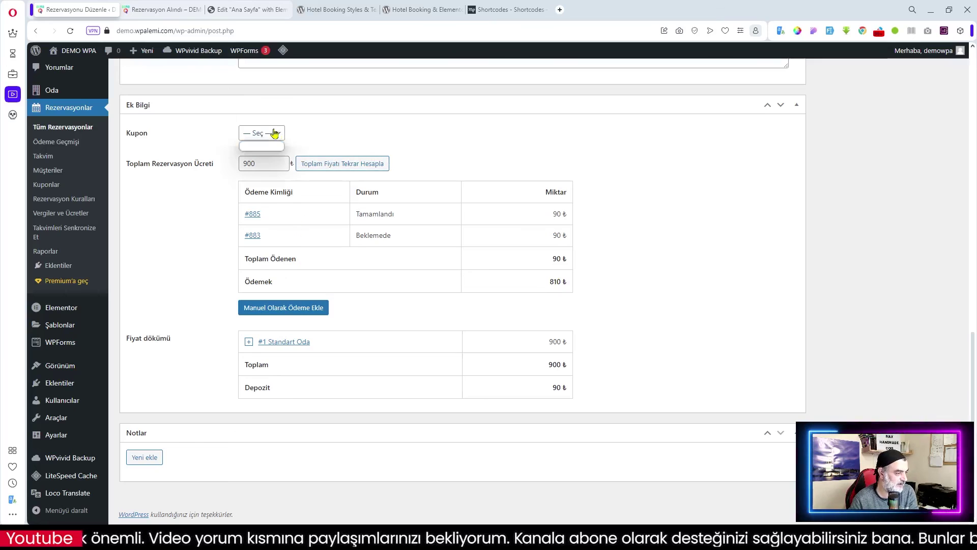
pyautogui.click(350, 138)
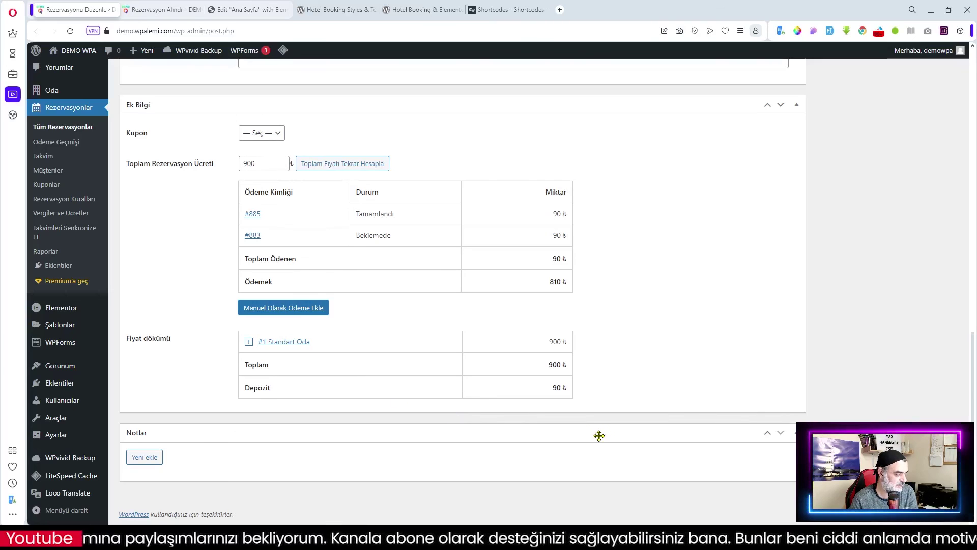
pyautogui.scroll(5, 643, 271)
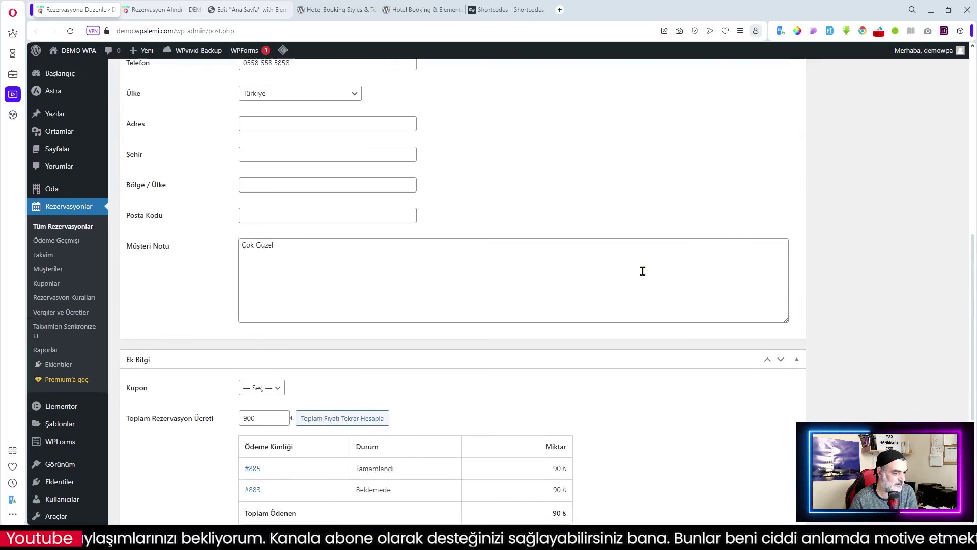
pyautogui.scroll(10, 643, 271)
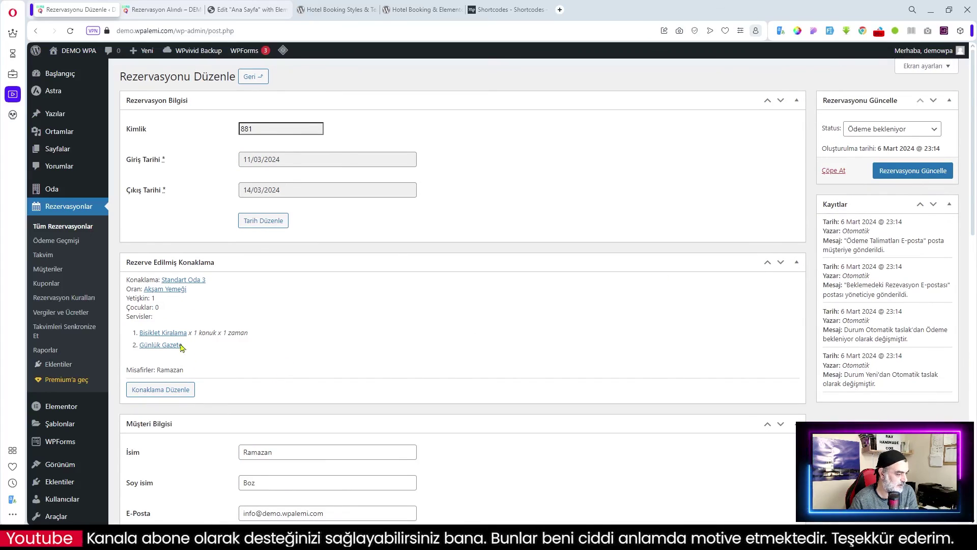
pyautogui.click(71, 227)
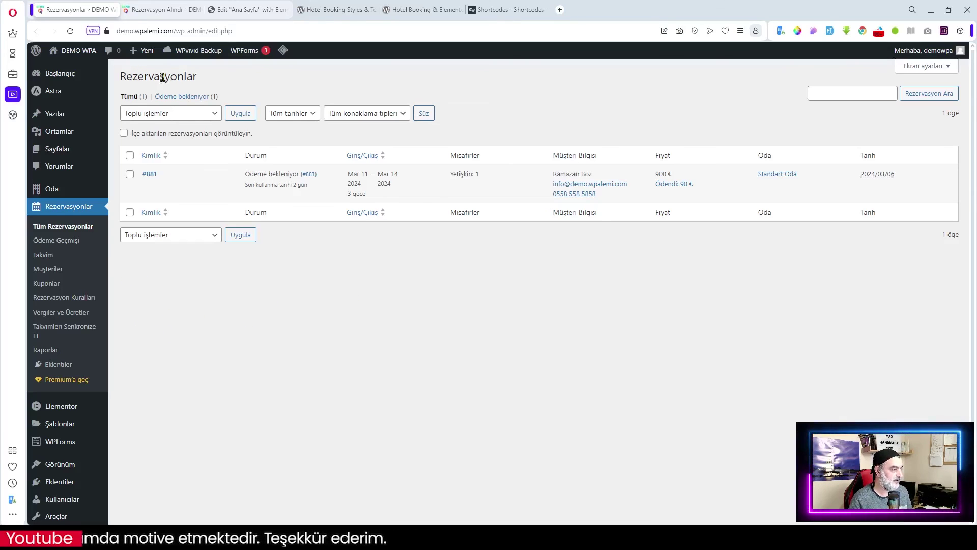
# - From the live site's ODALAR page, open it in Elementor, then return to the Rezervasyonlar tab
pyautogui.click(159, 9)
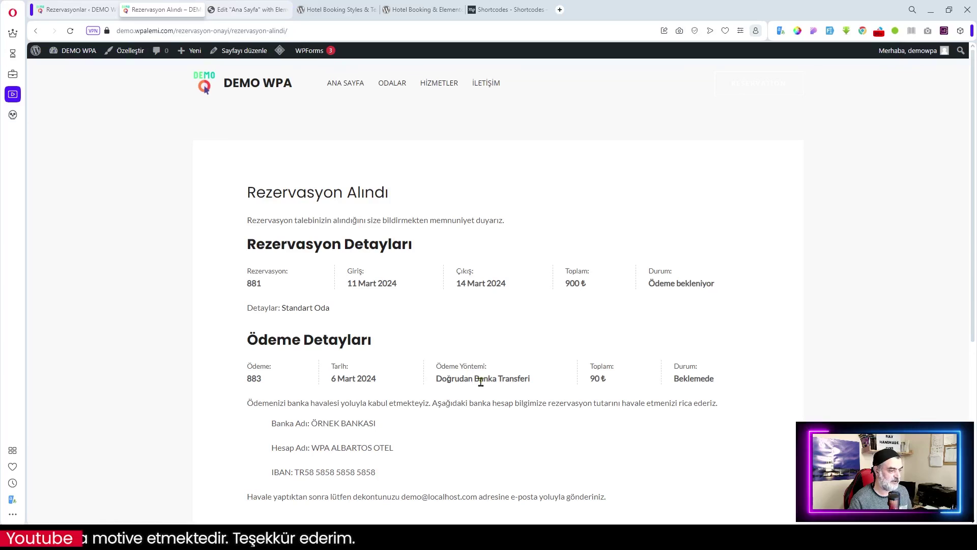
pyautogui.click(242, 83)
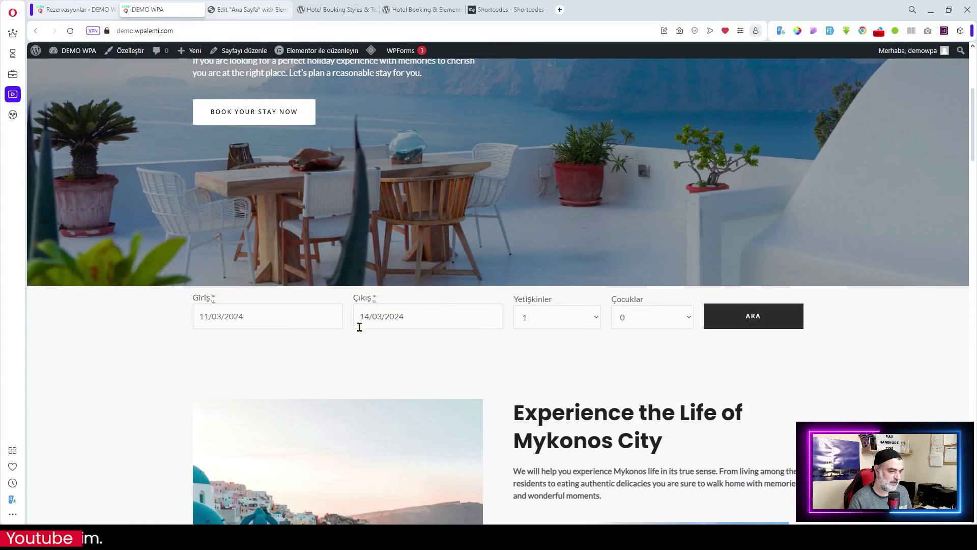
pyautogui.scroll(5, 360, 321)
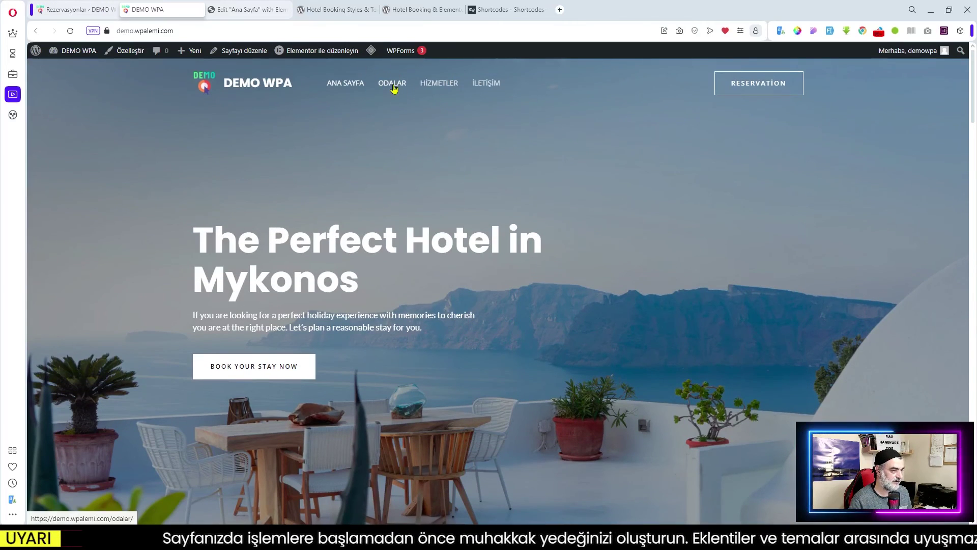
pyautogui.click(394, 88)
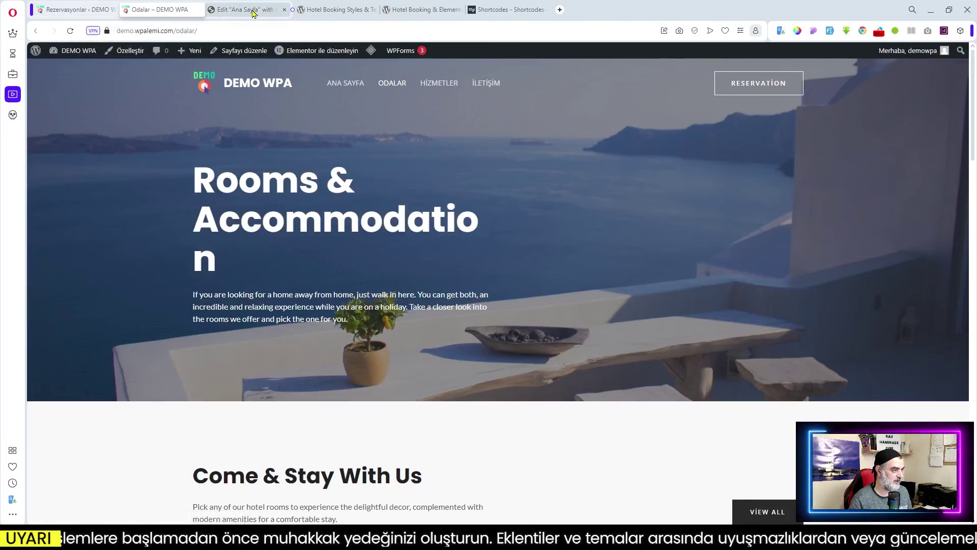
pyautogui.click(319, 51)
pyautogui.click(76, 9)
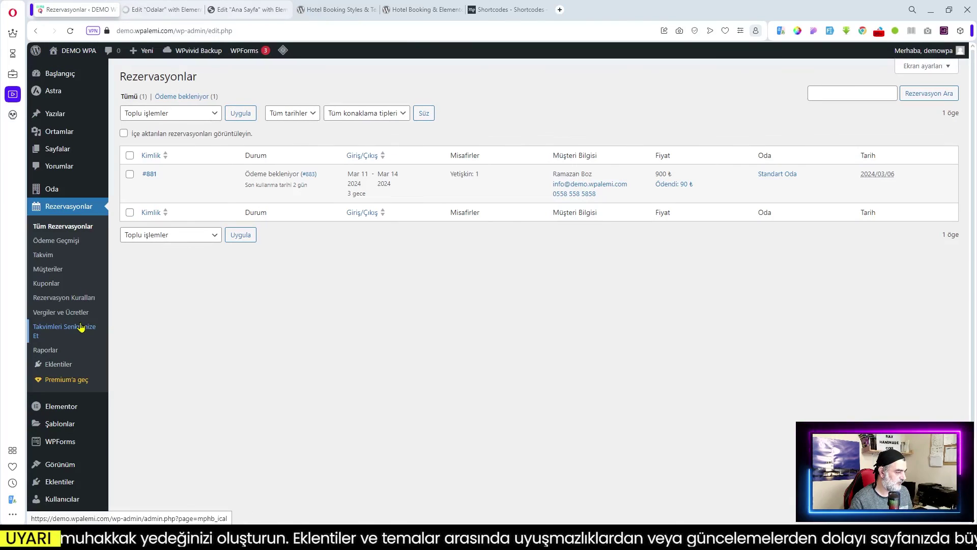
# - Copy the [mphb_rooms] shortcode from Oda > Kısa kodlar and go to the Elementor Odalar tab
pyautogui.moveTo(65, 189)
pyautogui.click(140, 377)
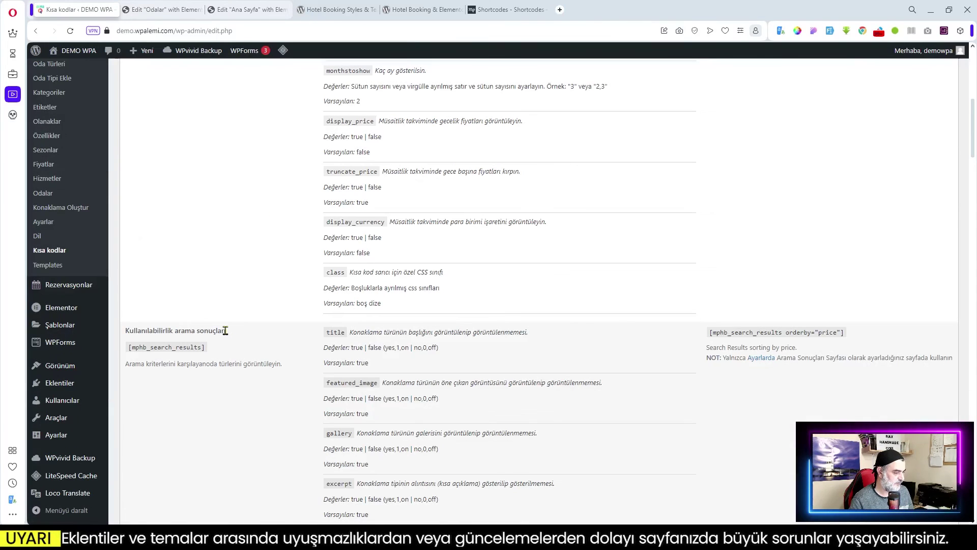
pyautogui.scroll(-12, 233, 377)
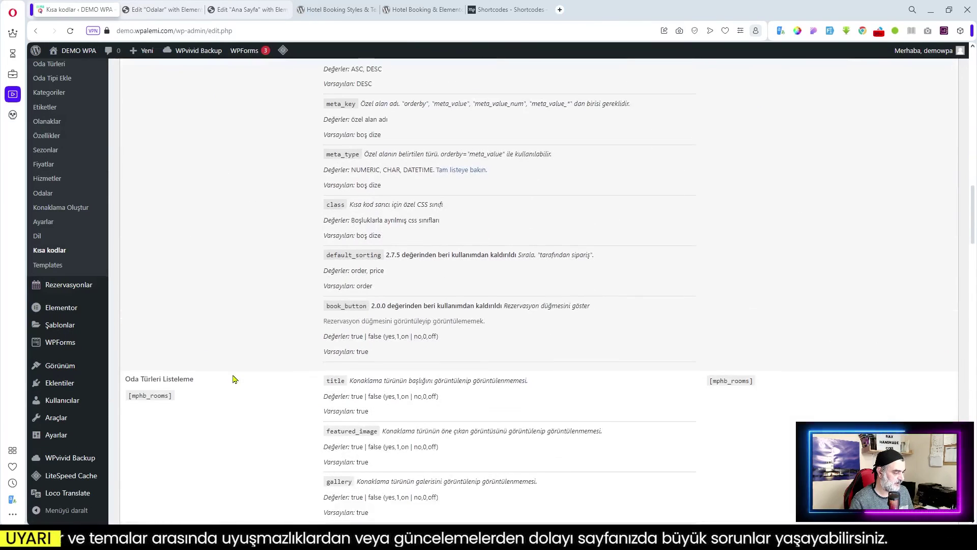
pyautogui.scroll(-2, 234, 379)
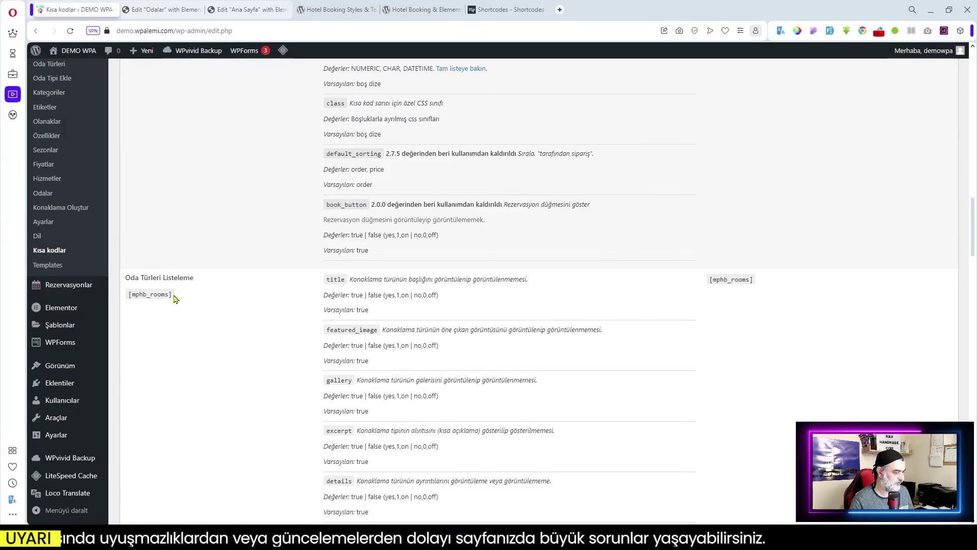
pyautogui.moveTo(168, 294); pyautogui.dragTo(138, 295)
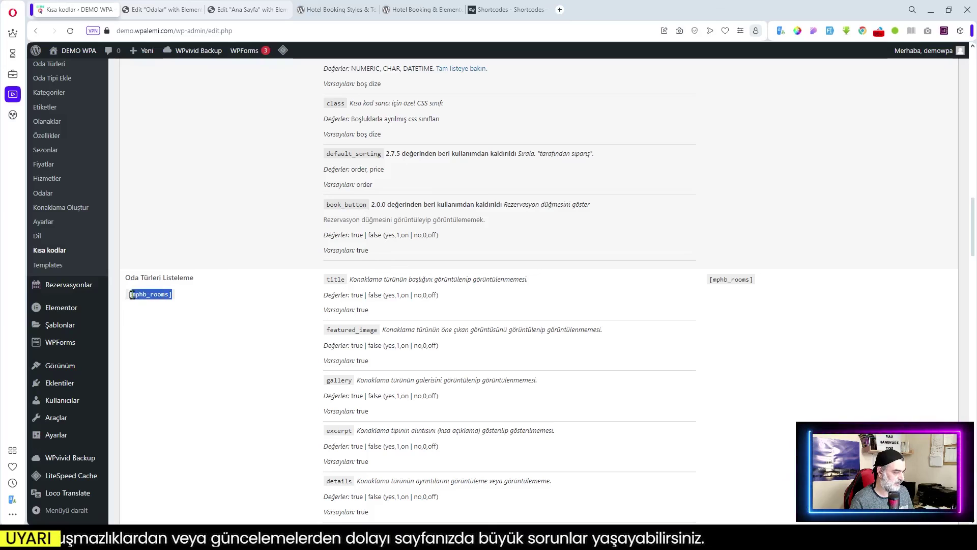
pyautogui.hotkey('ctrl', 'c')
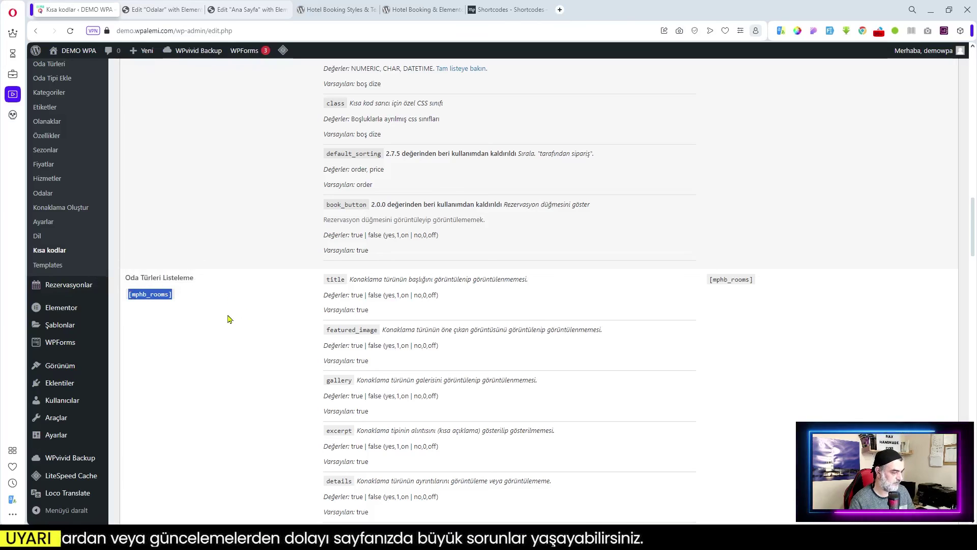
pyautogui.scroll(-6, 227, 319)
pyautogui.scroll(-10, 228, 319)
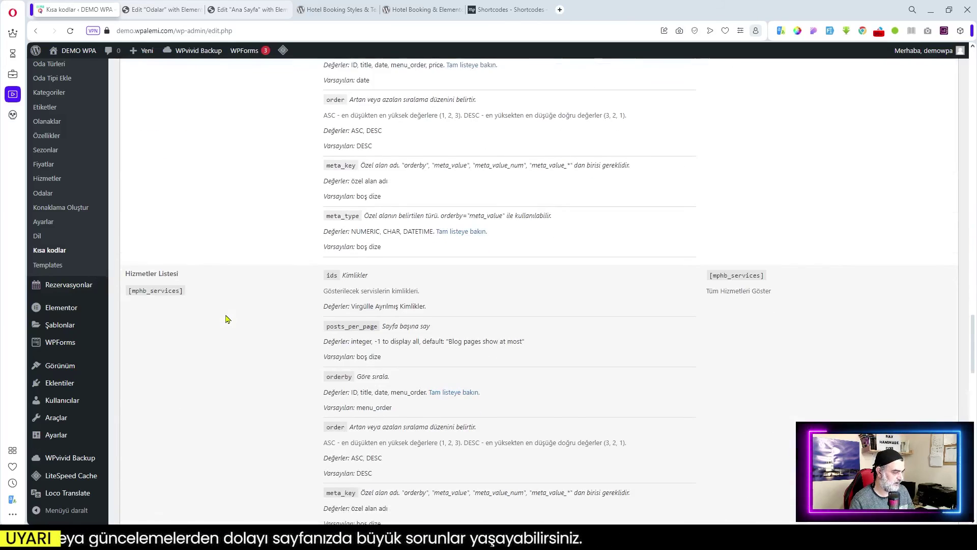
pyautogui.scroll(-15, 227, 319)
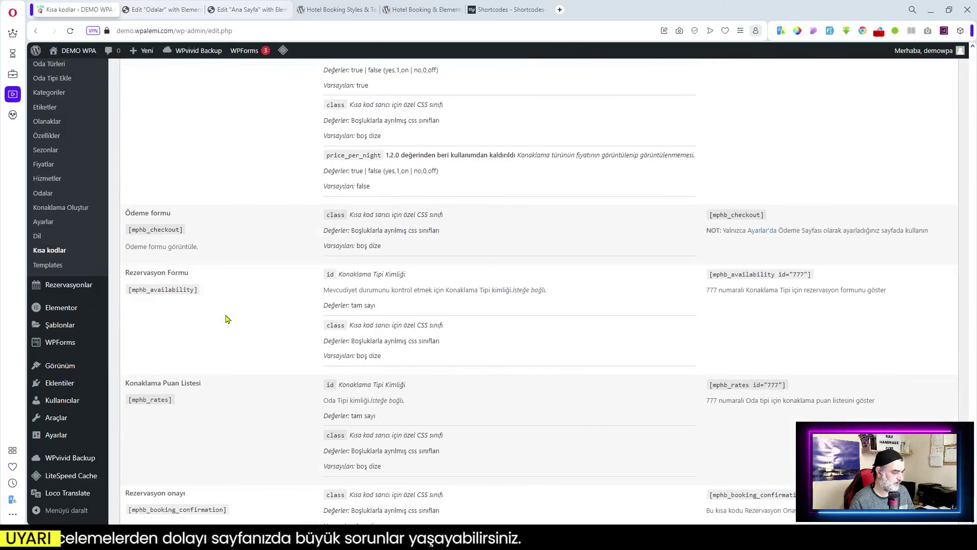
pyautogui.click(162, 9)
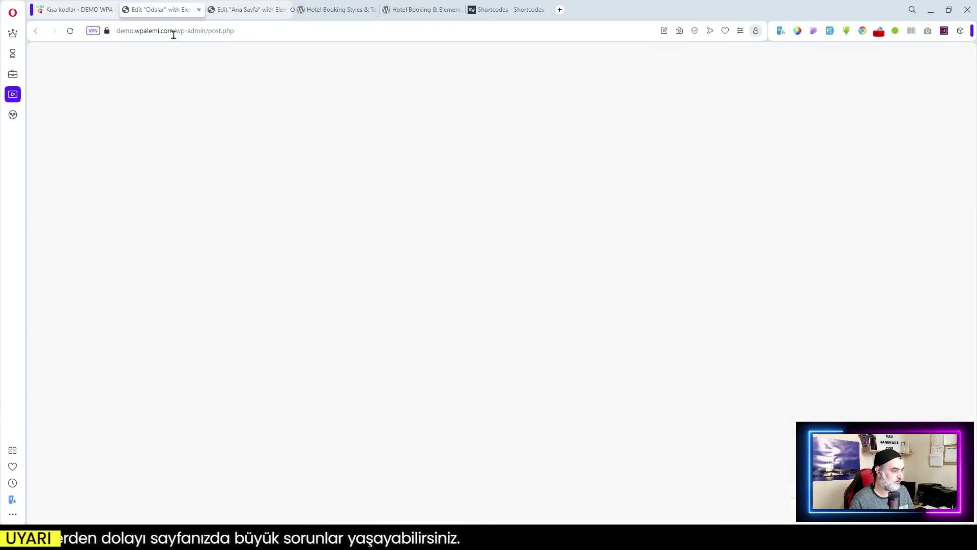
# - Delete the Come & Stay With Us section and add an empty container above the Mykonos section
pyautogui.scroll(-4, 491, 461)
pyautogui.scroll(4, 483, 356)
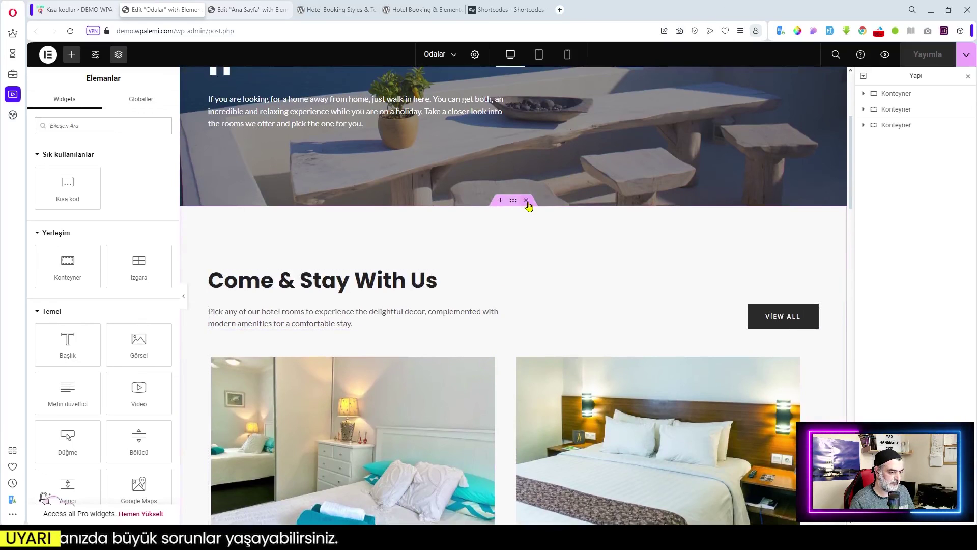
pyautogui.click(525, 200)
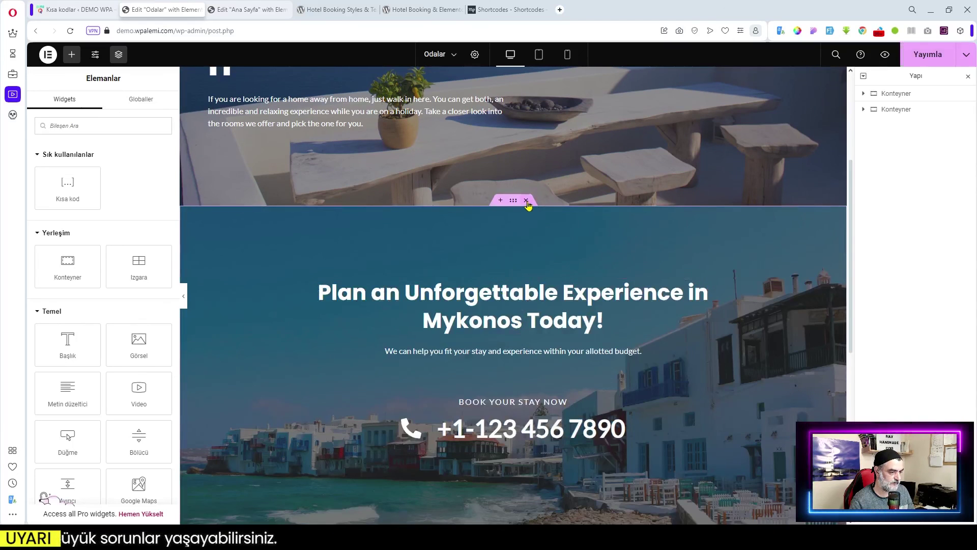
pyautogui.click(500, 200)
pyautogui.click(500, 308)
pyautogui.click(373, 364)
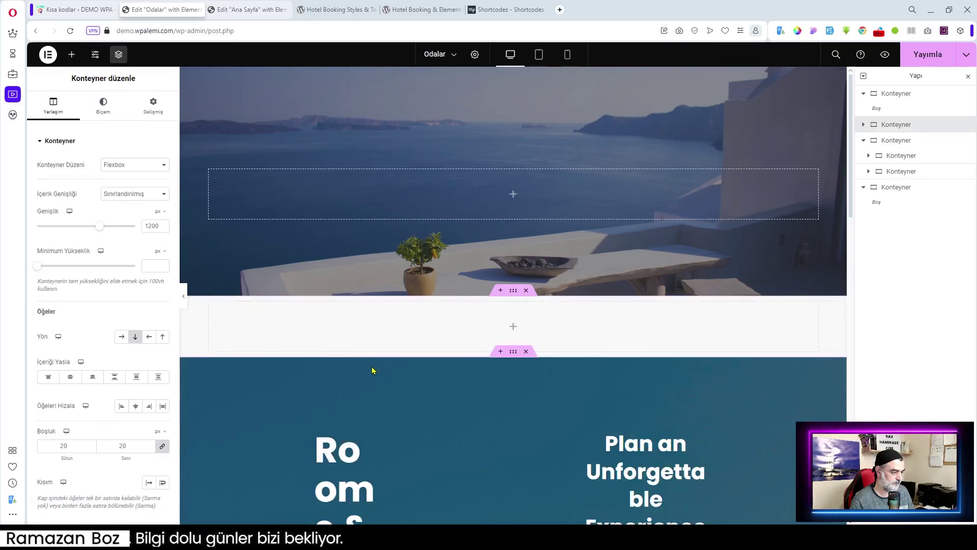
pyautogui.click(509, 327)
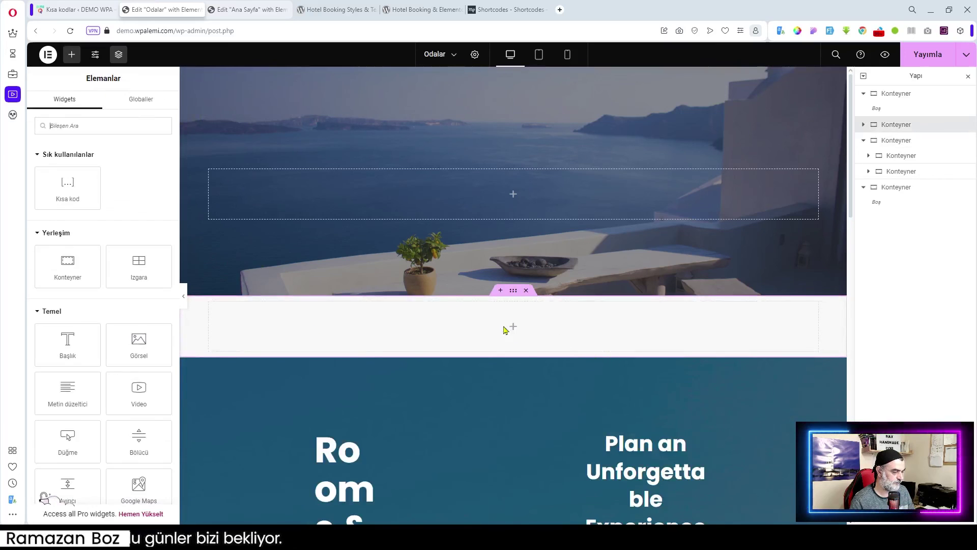
# - Put a Kısa kod widget containing [mphb_rooms] in the new container and publish the page
pyautogui.moveTo(82, 191); pyautogui.dragTo(464, 326)
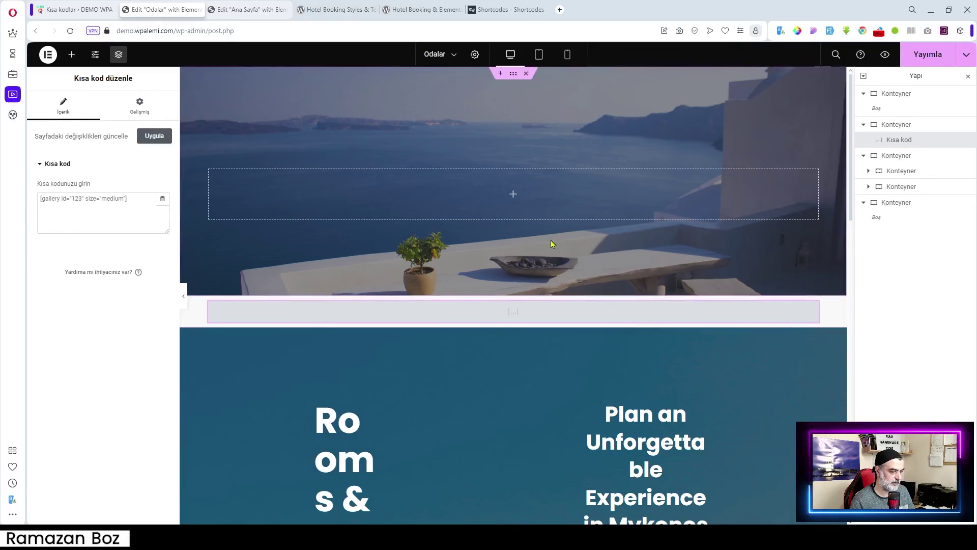
pyautogui.click(111, 215)
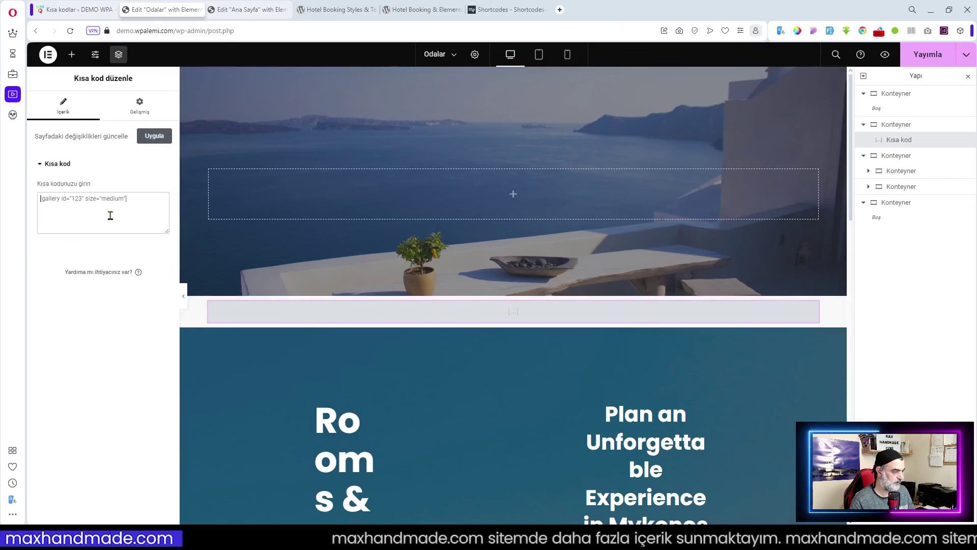
pyautogui.write('[mphb_rooms]')
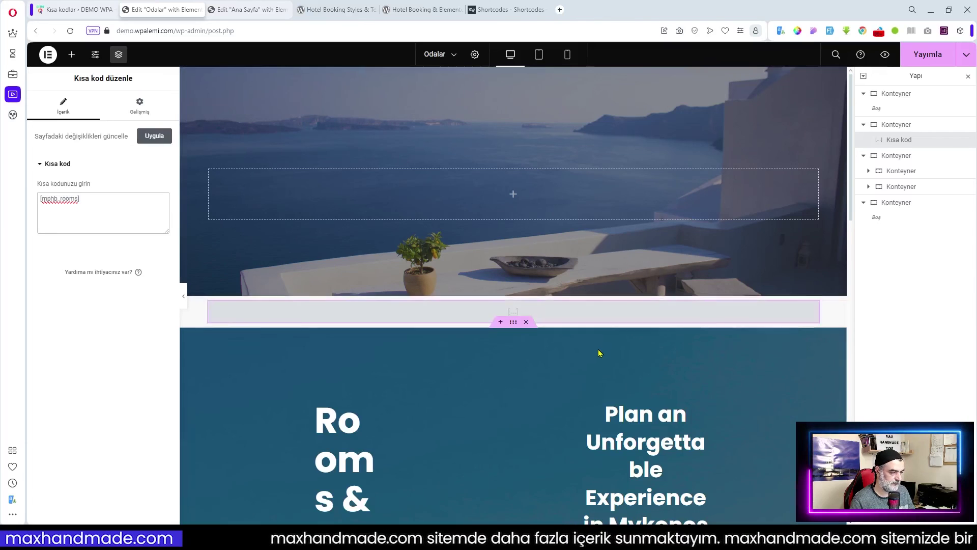
pyautogui.scroll(-5, 604, 362)
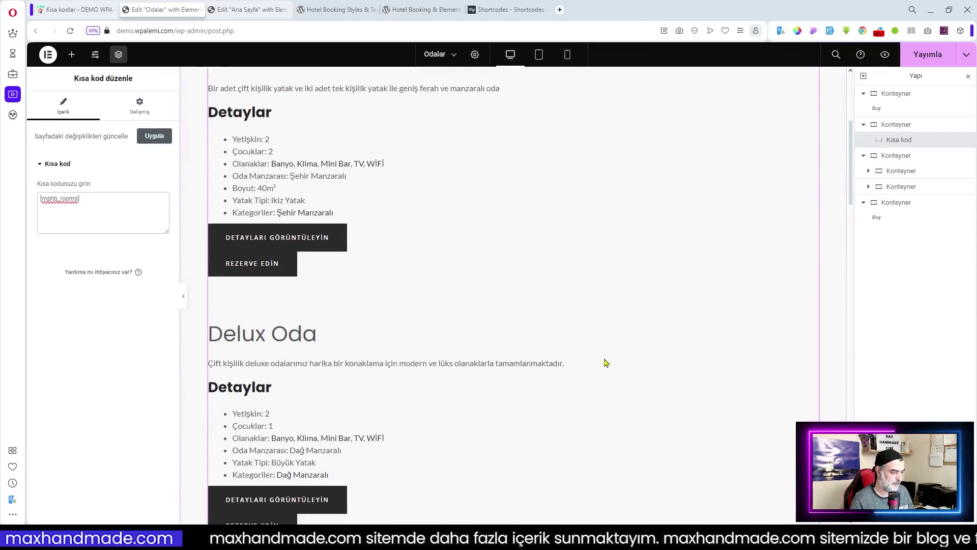
pyautogui.scroll(2, 540, 332)
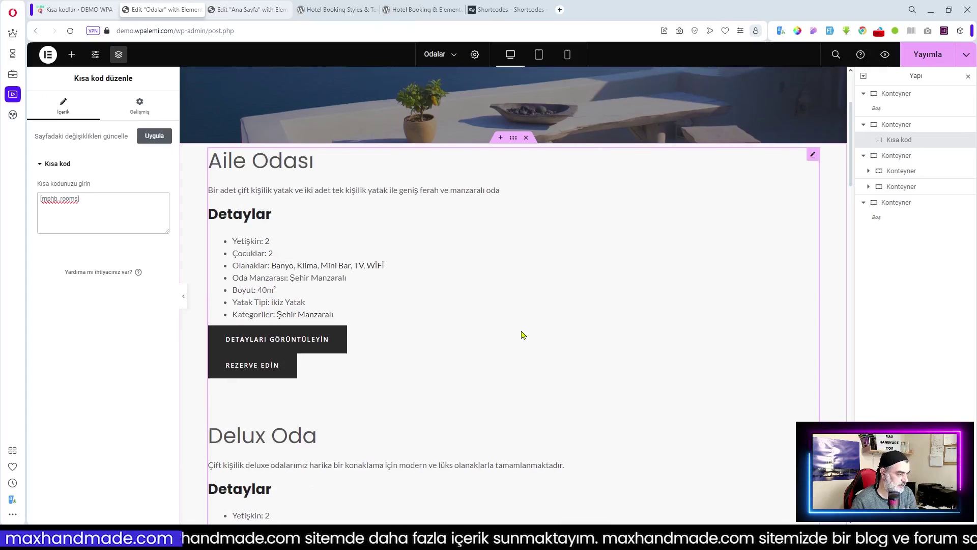
pyautogui.scroll(-17, 533, 335)
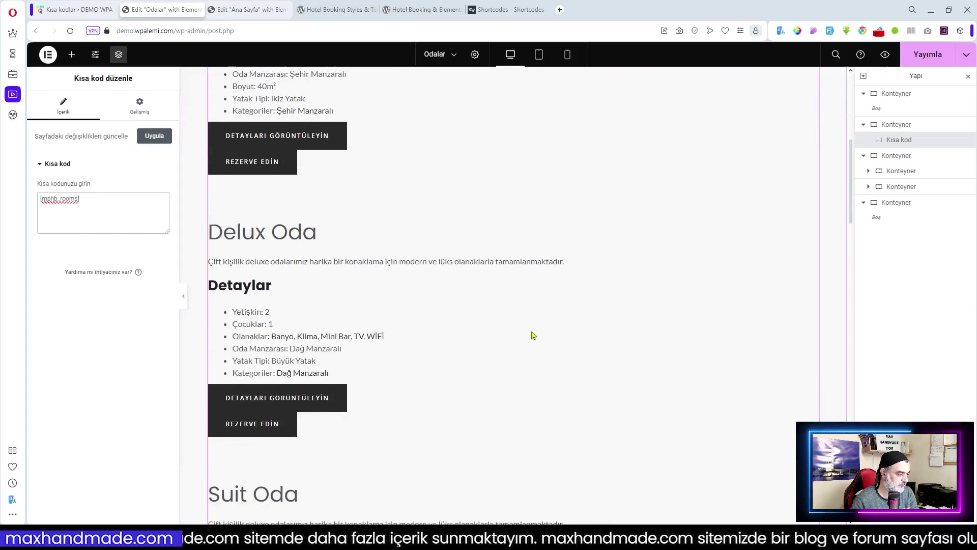
pyautogui.scroll(-9, 533, 335)
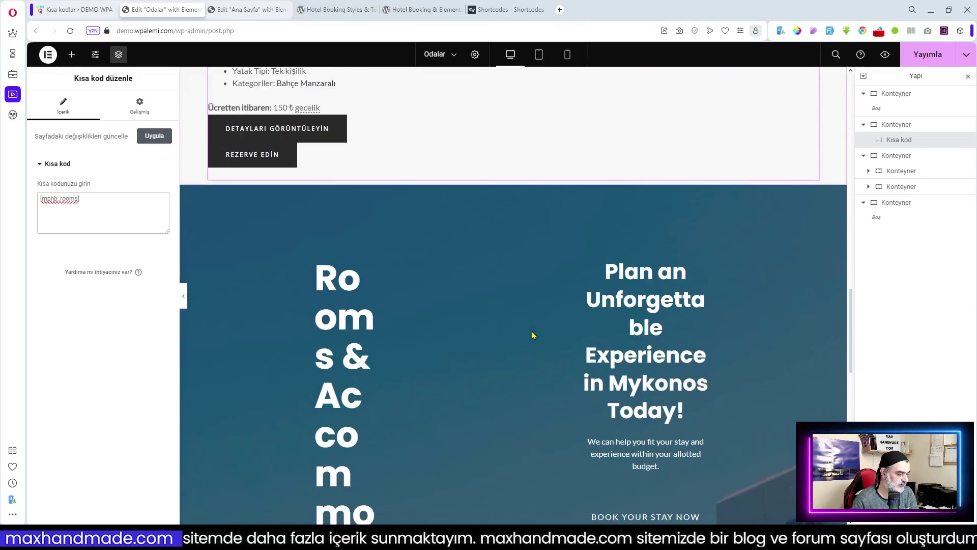
pyautogui.scroll(16, 534, 335)
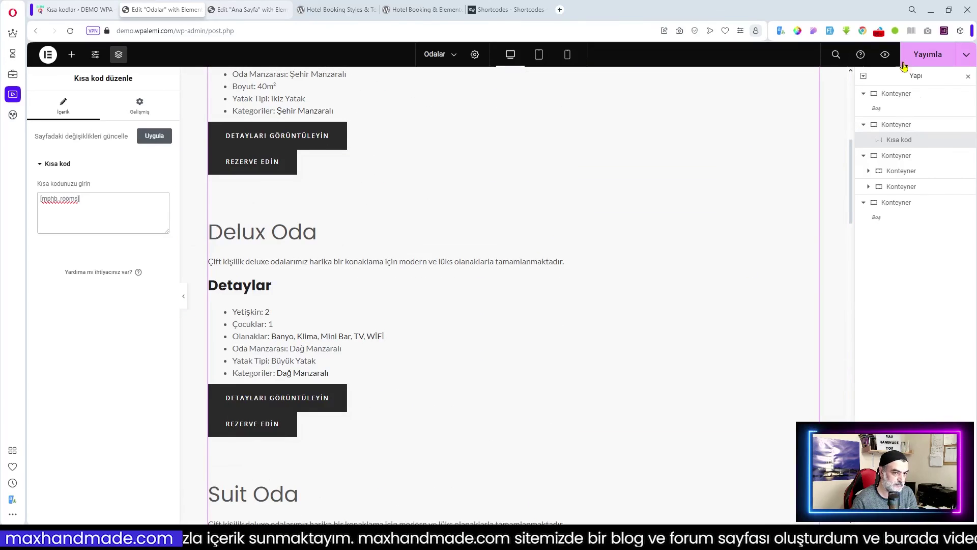
pyautogui.click(928, 55)
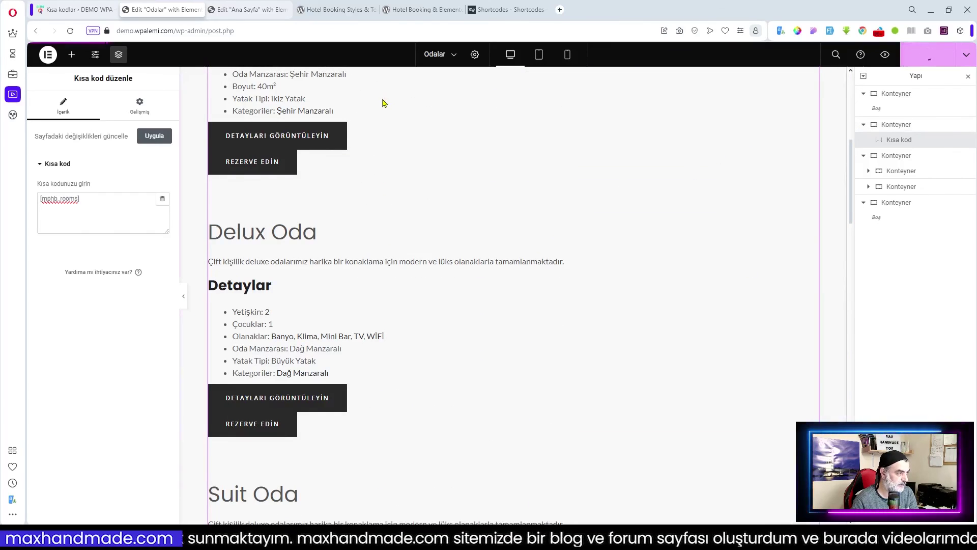
# - Preview the live Odalar page, scroll through rooms like Aile Odası, then return to ANA SAYFA
pyautogui.click(885, 55)
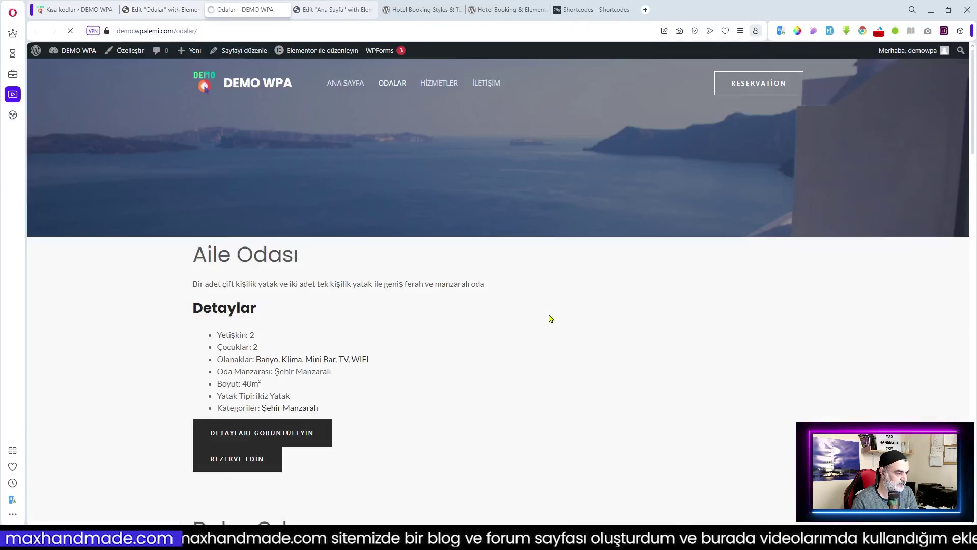
pyautogui.scroll(-7, 549, 318)
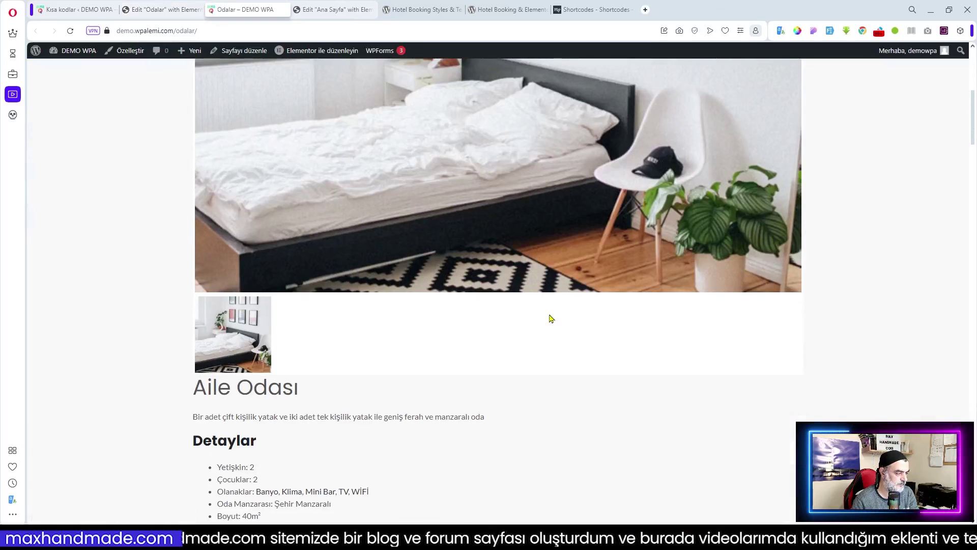
pyautogui.scroll(-8, 549, 318)
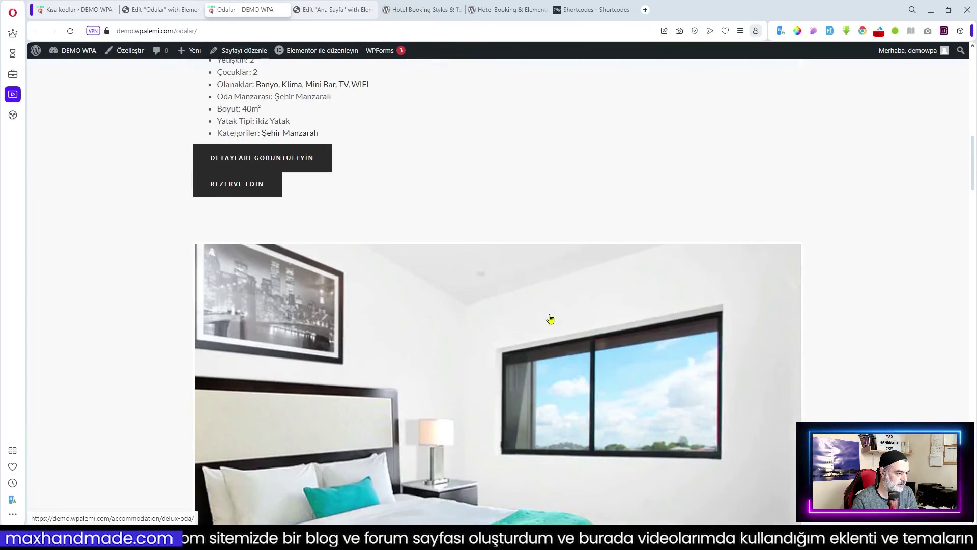
pyautogui.scroll(-17, 550, 318)
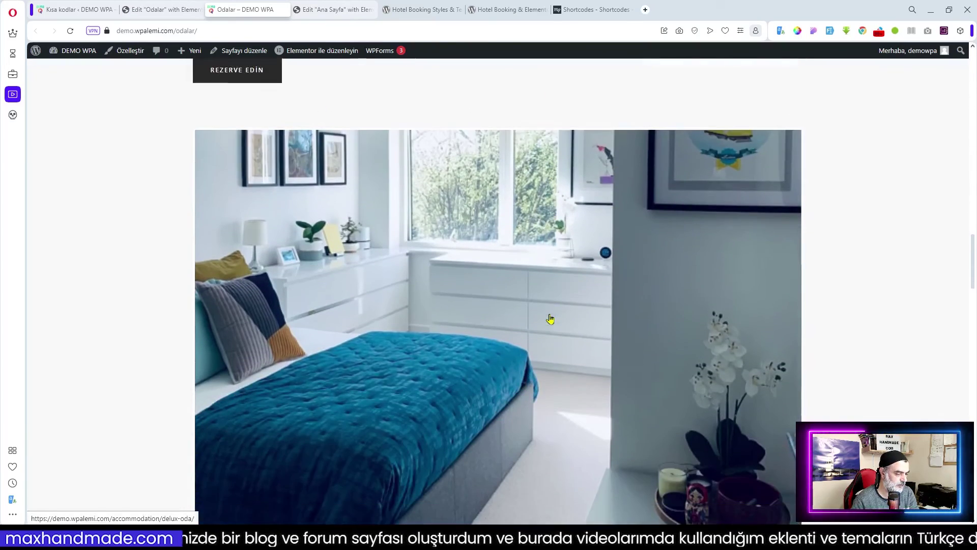
pyautogui.scroll(-10, 550, 318)
pyautogui.scroll(4, 560, 319)
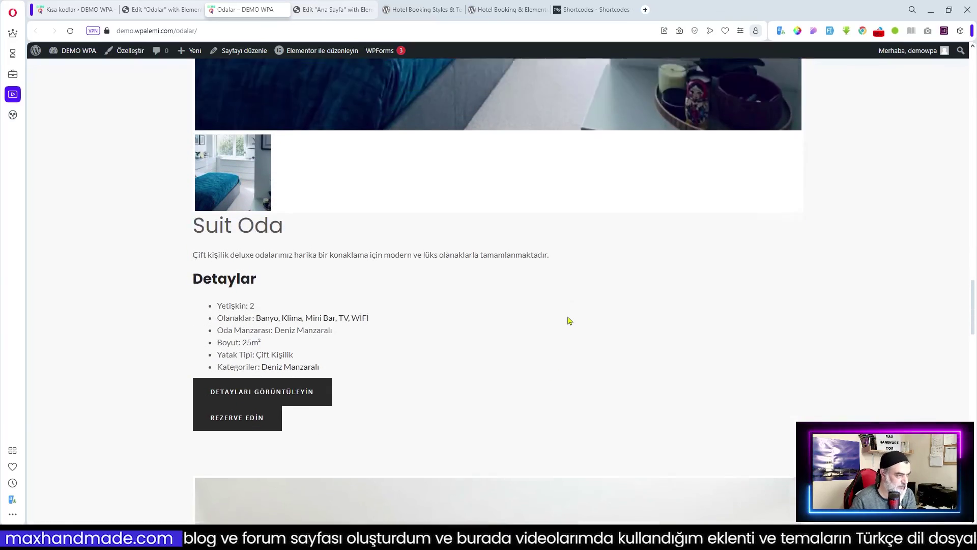
pyautogui.scroll(-9, 590, 325)
pyautogui.scroll(-10, 613, 328)
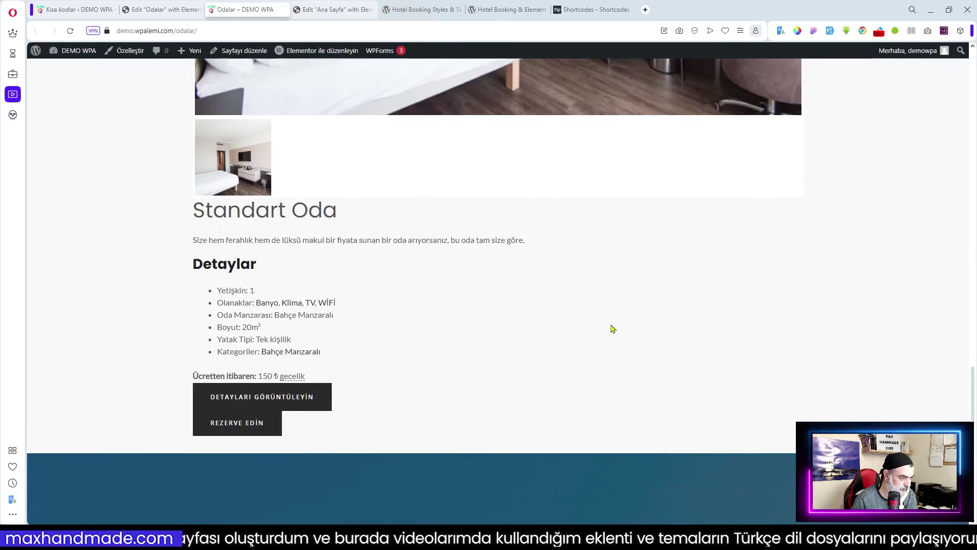
pyautogui.scroll(4, 612, 328)
pyautogui.scroll(20, 612, 328)
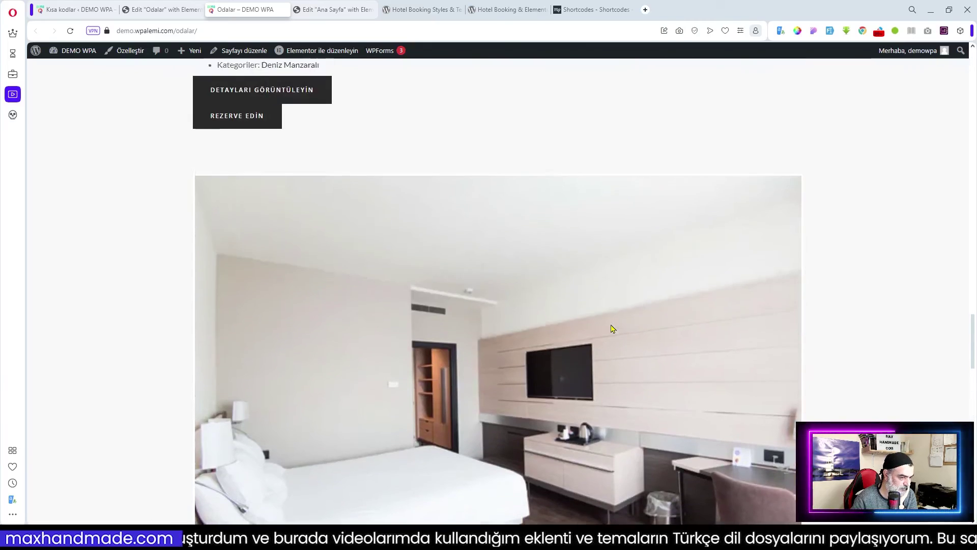
pyautogui.scroll(-6, 613, 328)
pyautogui.scroll(15, 613, 328)
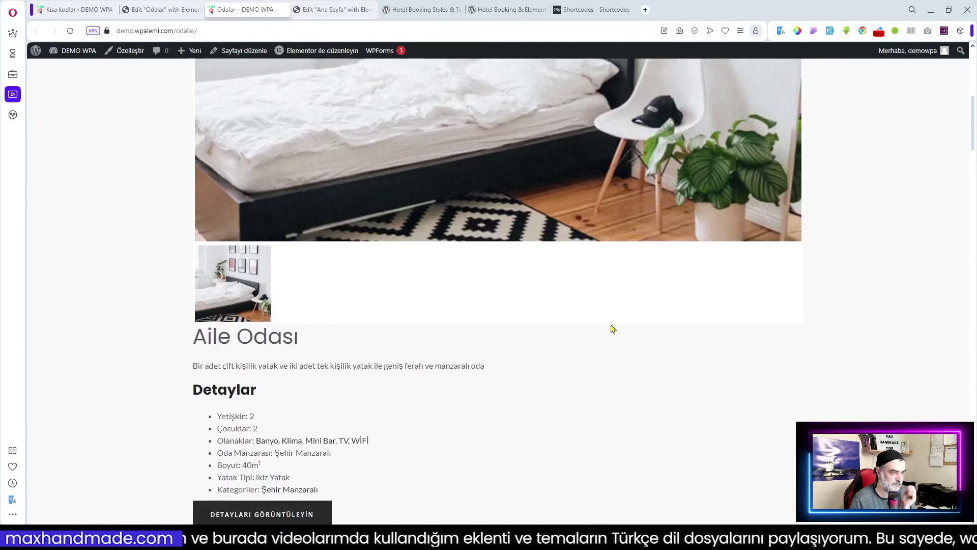
pyautogui.scroll(-3, 523, 294)
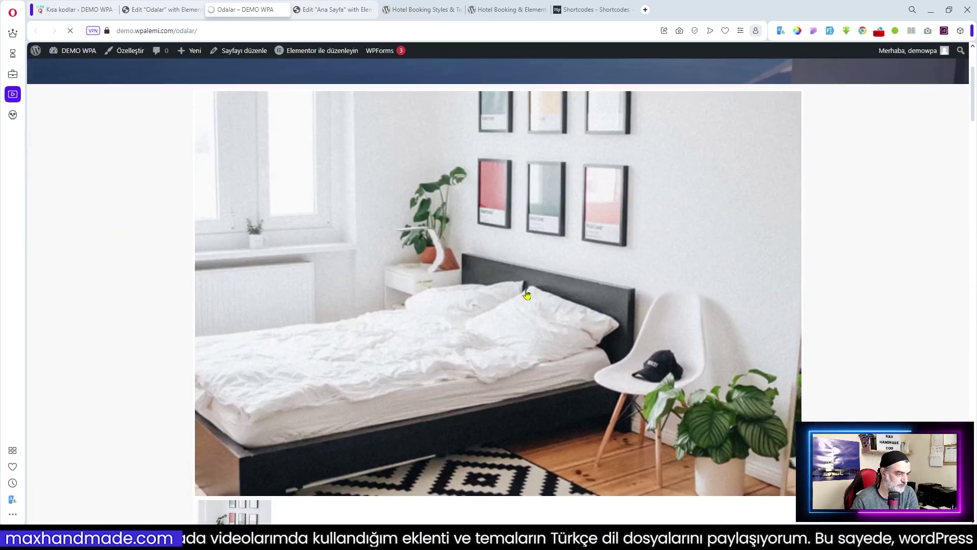
pyautogui.scroll(-5, 527, 294)
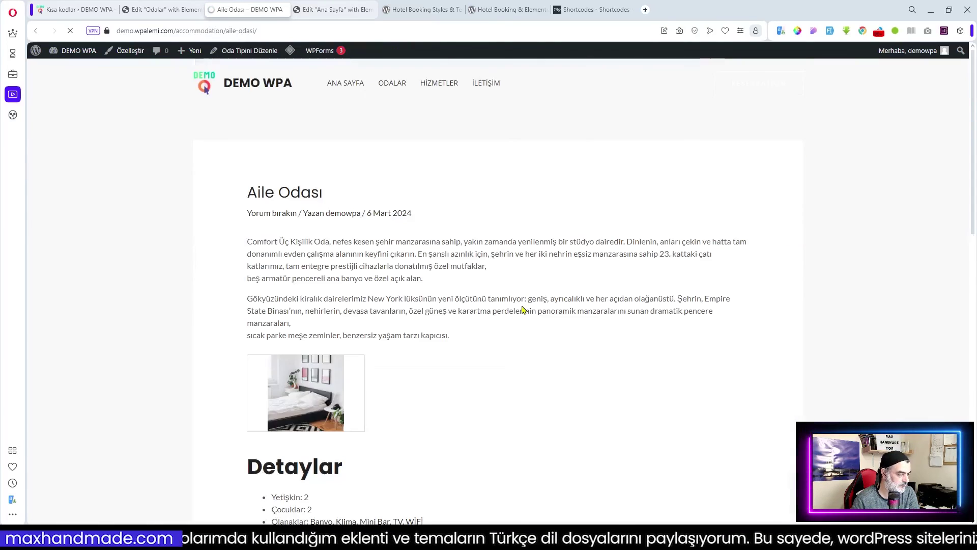
pyautogui.scroll(-7, 526, 310)
pyautogui.scroll(-9, 526, 309)
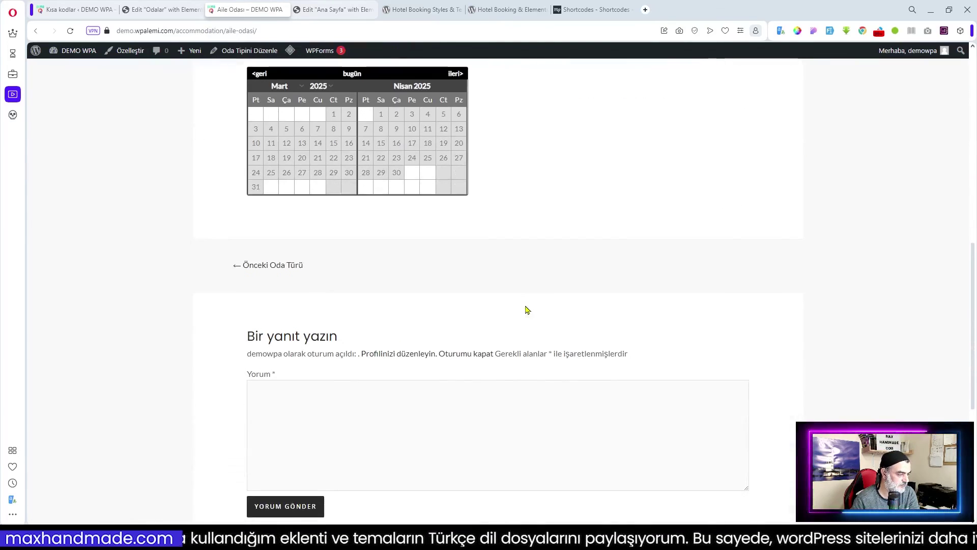
pyautogui.scroll(15, 527, 309)
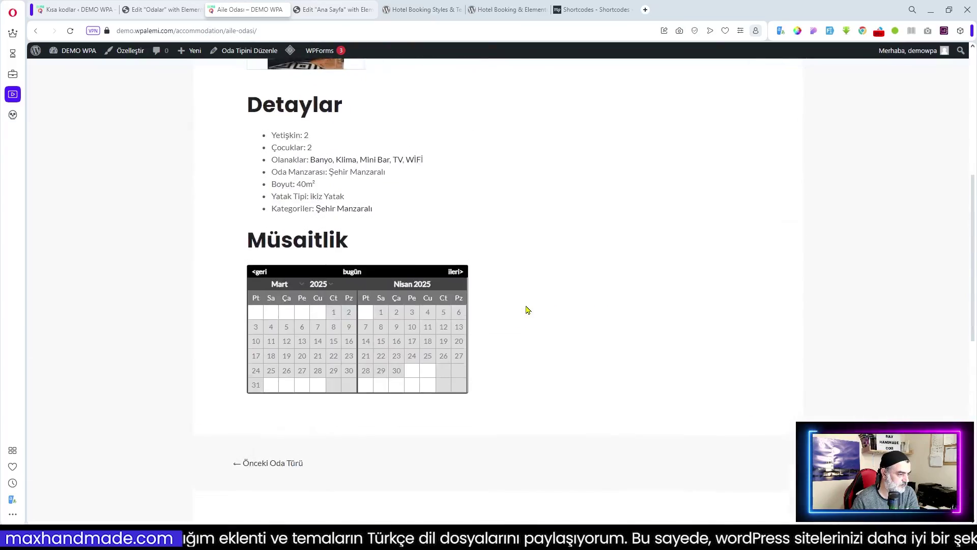
pyautogui.click(336, 86)
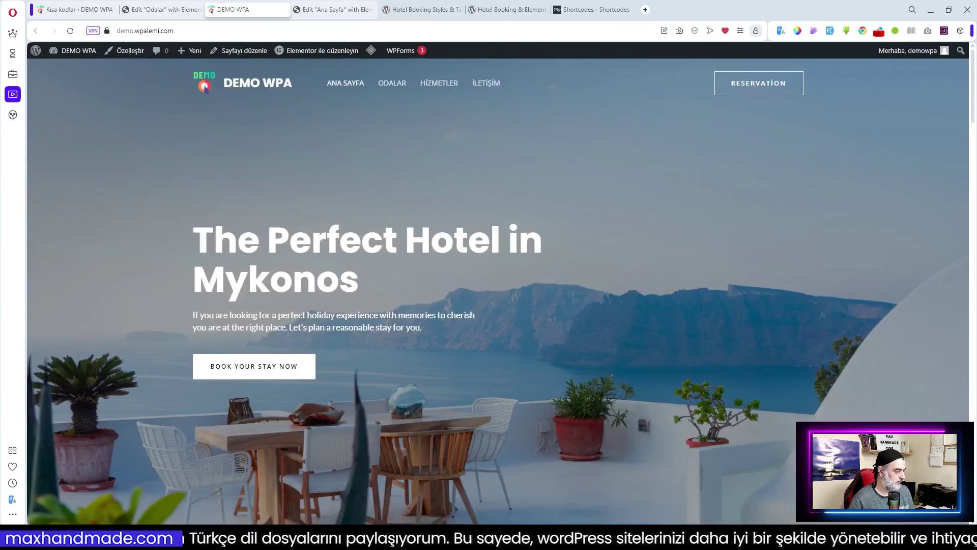